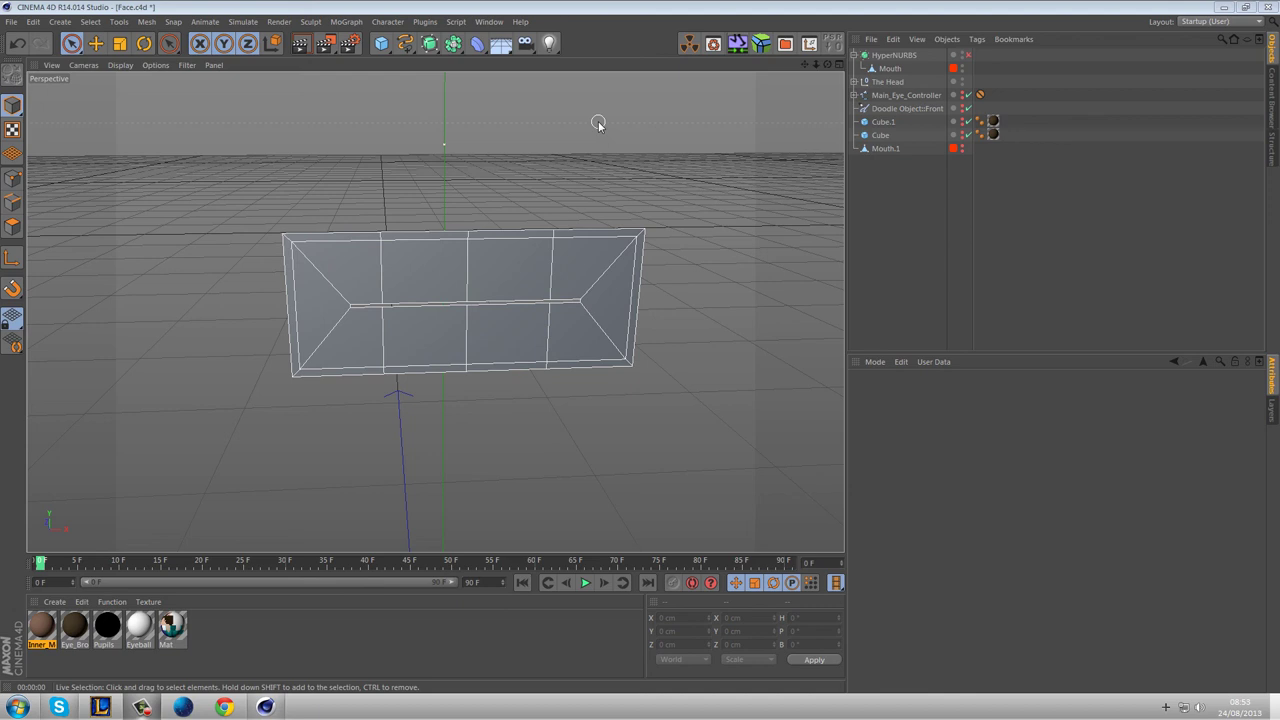
# Show the Skull inside The Head group and render the viewport to examine how the Mouth piece sits in the face.
pyautogui.click(889, 68)
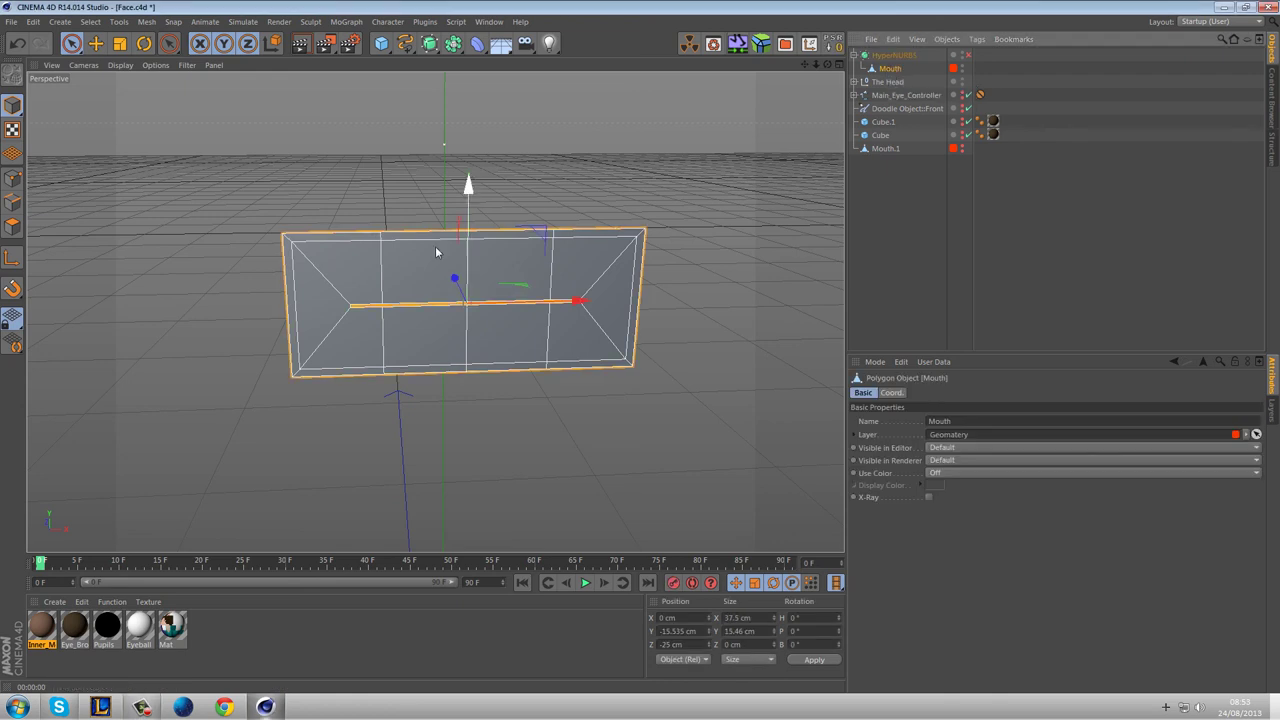
pyautogui.scroll(1, 480, 240)
pyautogui.scroll(1, 617, 255)
pyautogui.keyDown('alt'); pyautogui.moveTo(561, 338); pyautogui.dragTo(614, 314); pyautogui.keyUp('alt')
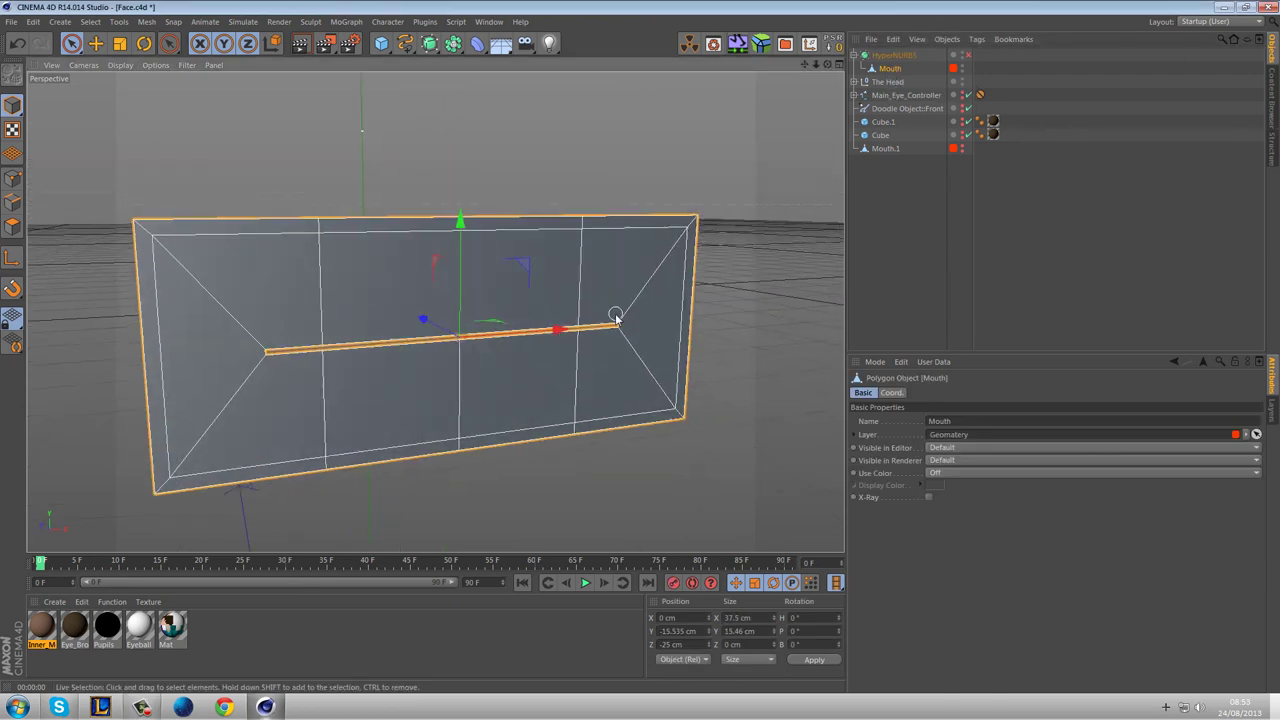
pyautogui.keyDown('alt'); pyautogui.moveTo(605, 346); pyautogui.dragTo(611, 294, button='middle'); pyautogui.keyUp('alt')
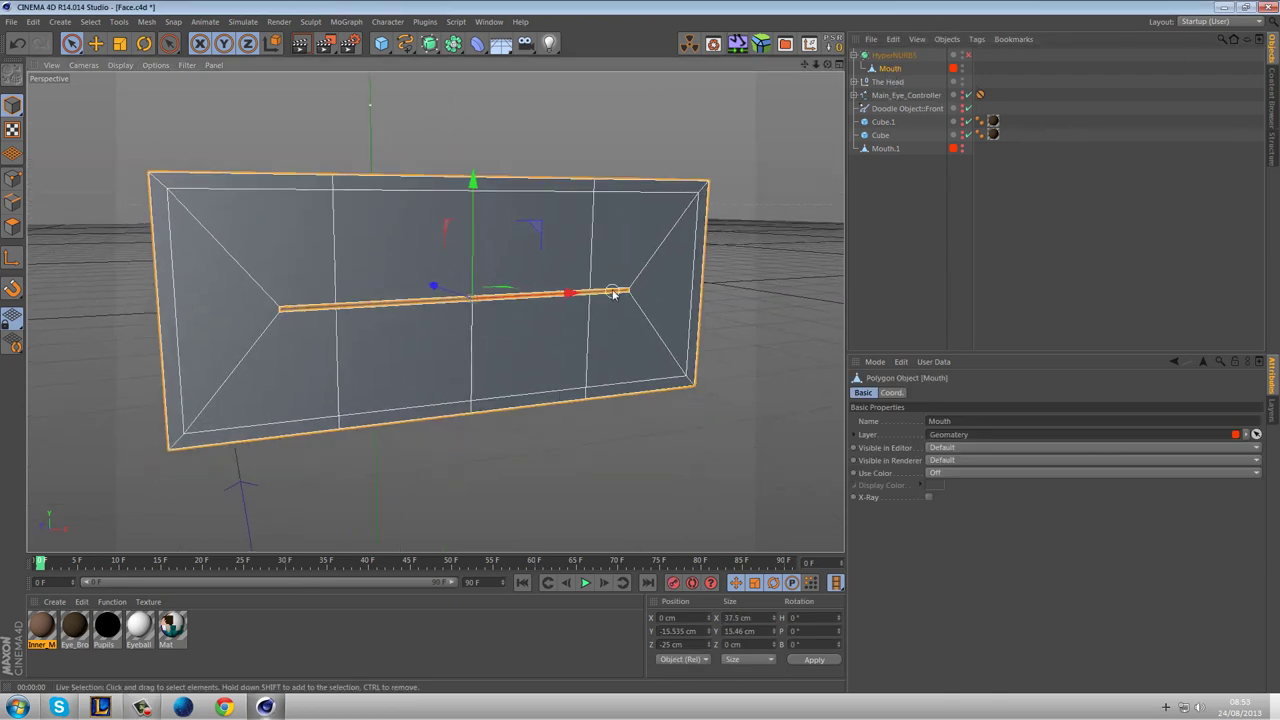
pyautogui.click(856, 83)
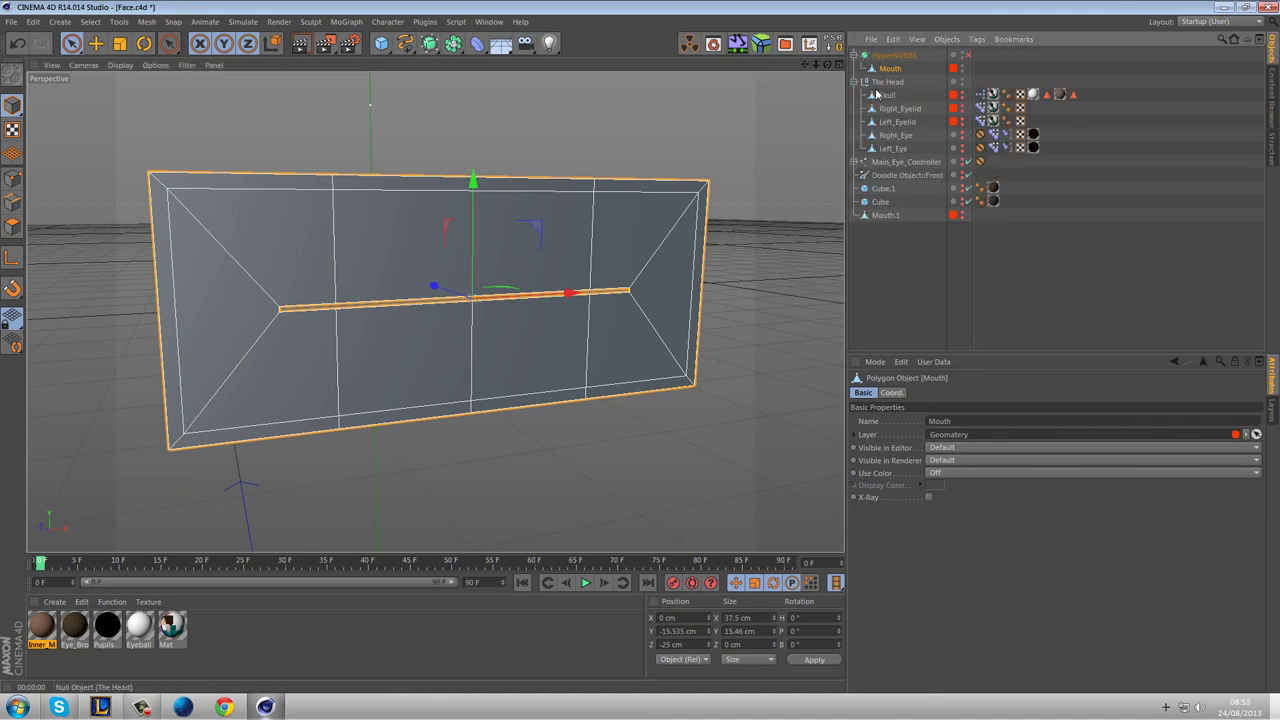
pyautogui.click(963, 93)
pyautogui.scroll(-3, 690, 185)
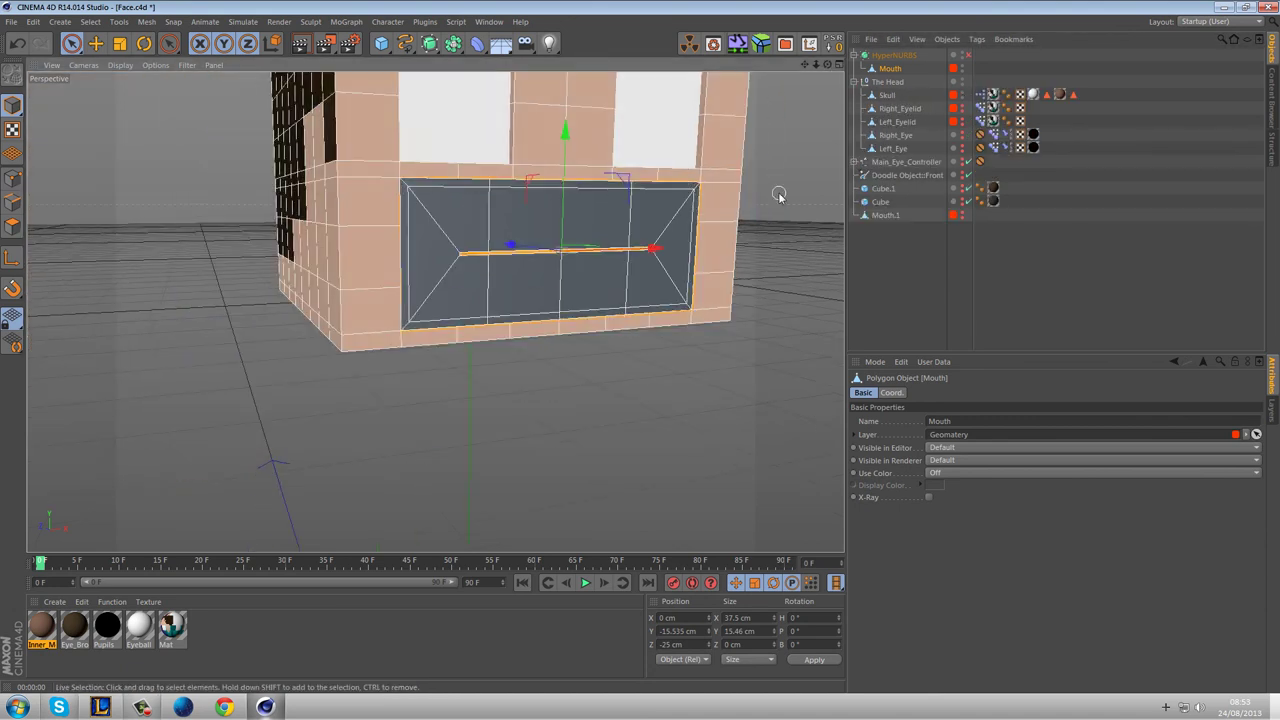
pyautogui.click(300, 43)
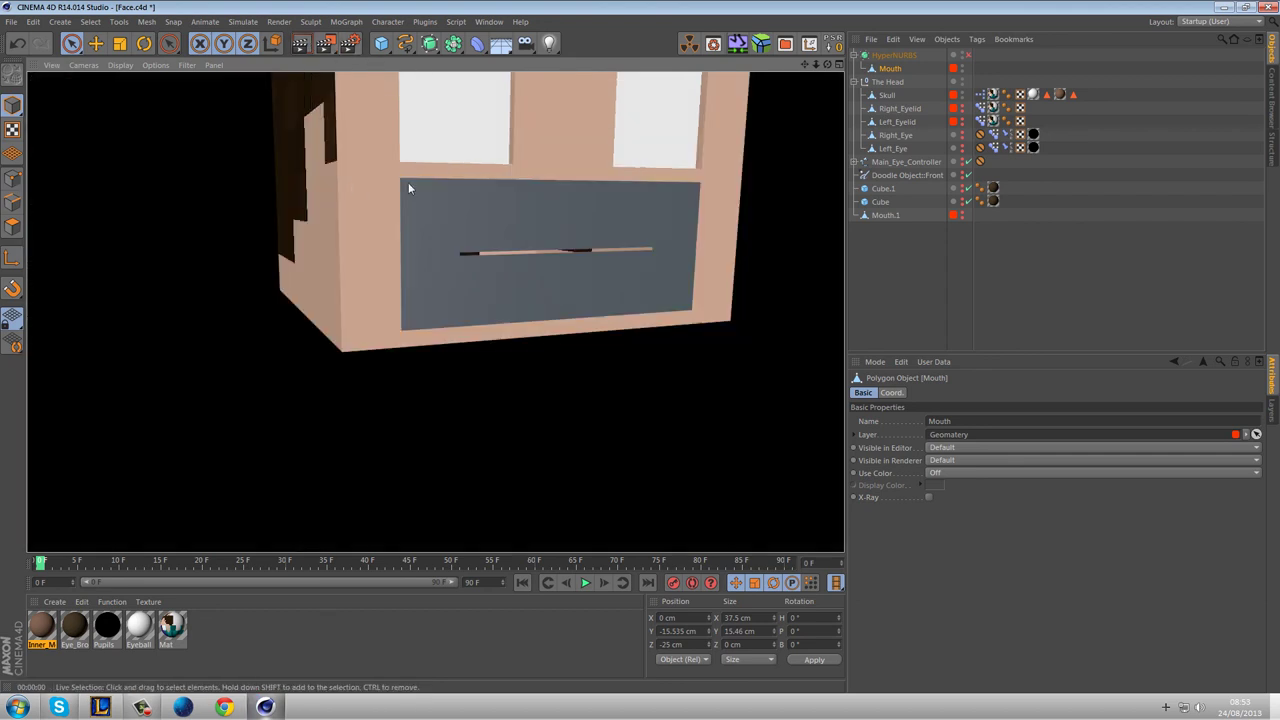
pyautogui.keyDown('alt'); pyautogui.moveTo(727, 259); pyautogui.dragTo(694, 339, button='middle'); pyautogui.keyUp('alt')
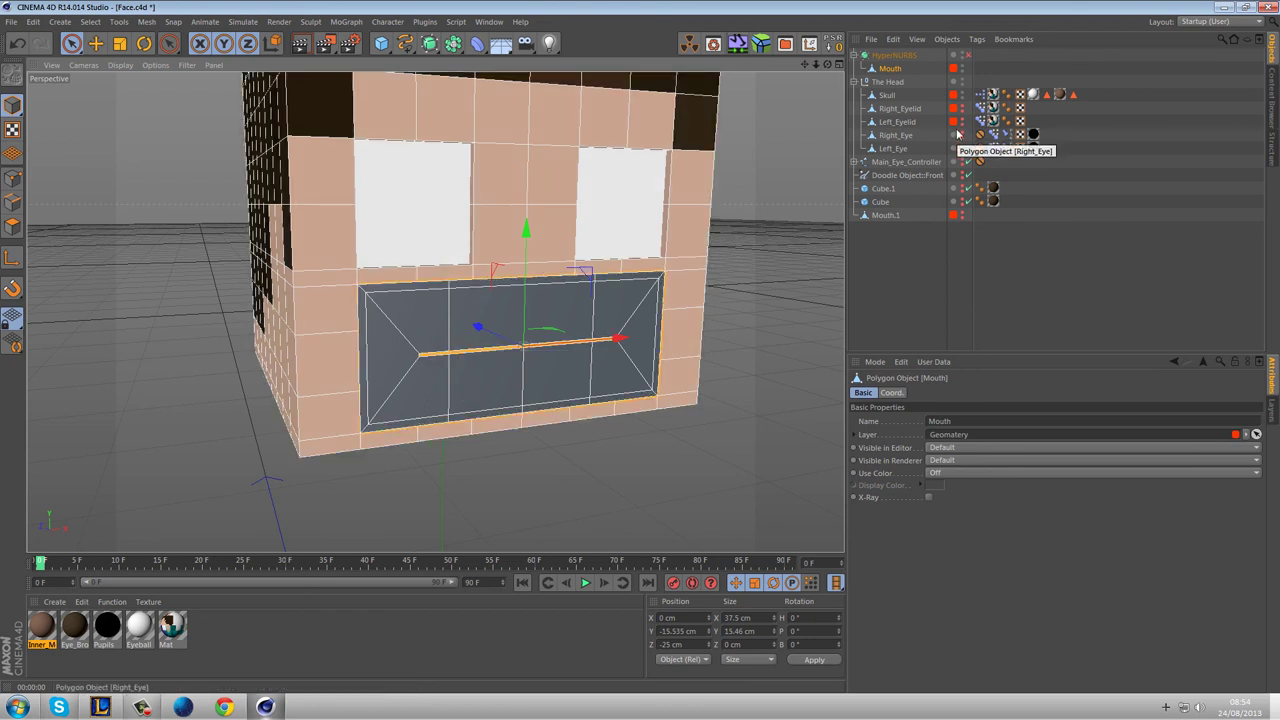
# Hide the Skull again, select the Mouth object and render the viewport to inspect it on its own.
pyautogui.click(902, 238)
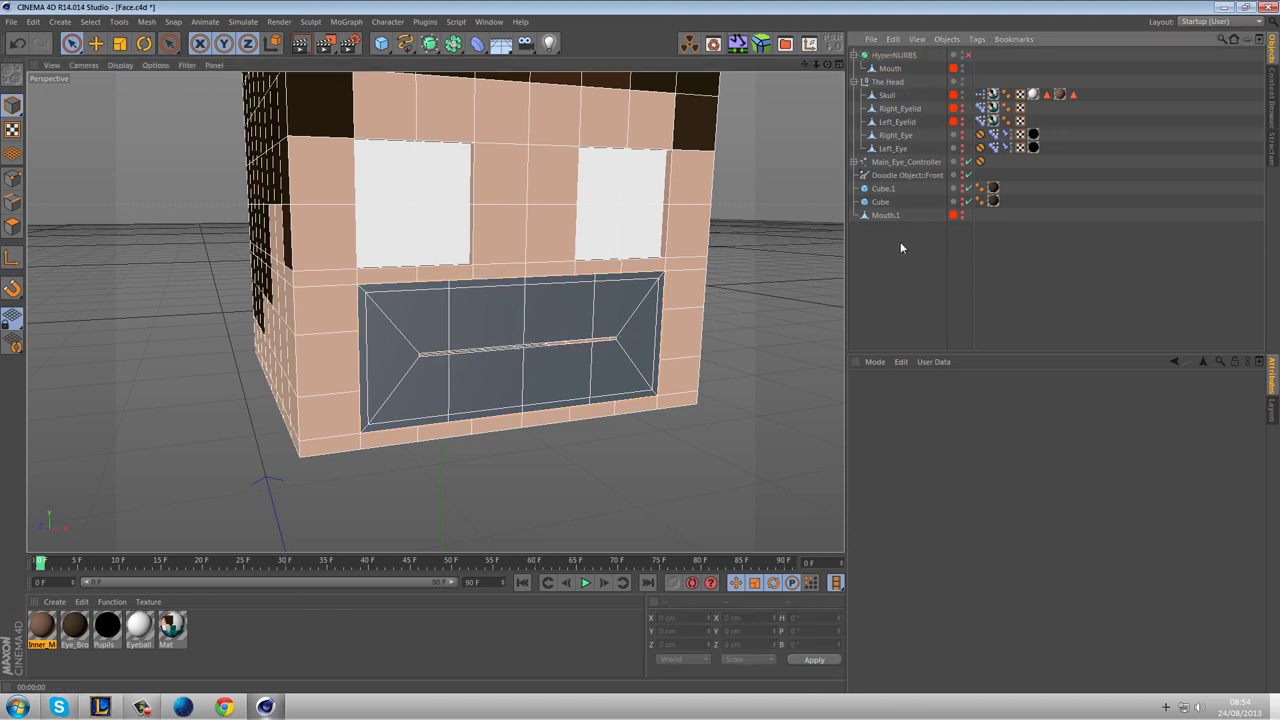
pyautogui.click(962, 95)
pyautogui.click(882, 68)
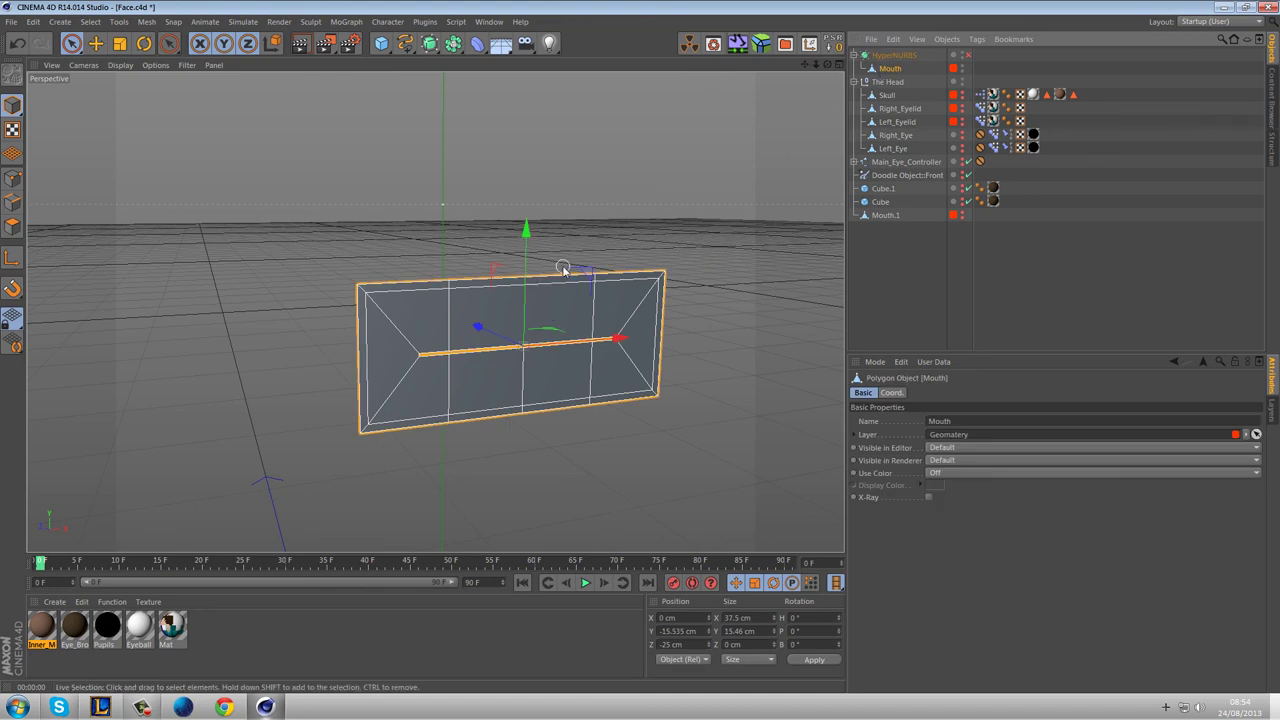
pyautogui.keyDown('alt'); pyautogui.moveTo(608, 289); pyautogui.dragTo(424, 263); pyautogui.keyUp('alt')
pyautogui.scroll(2, 424, 263)
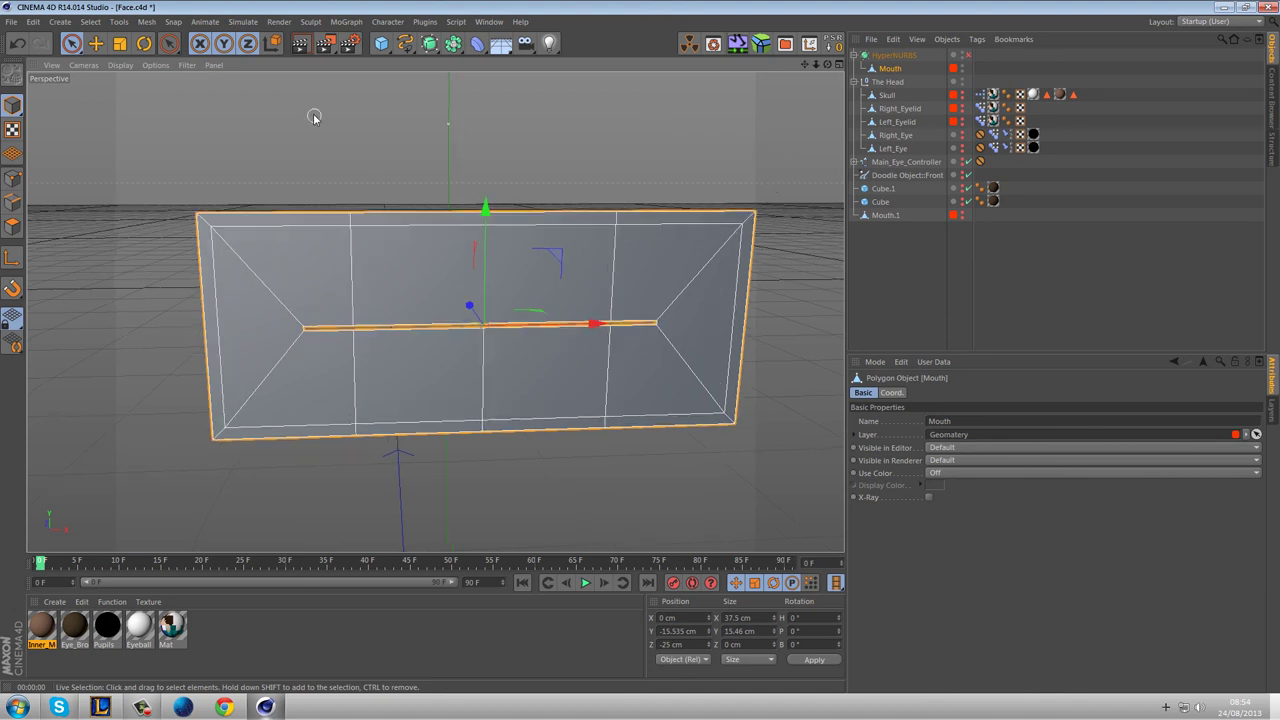
pyautogui.click(300, 43)
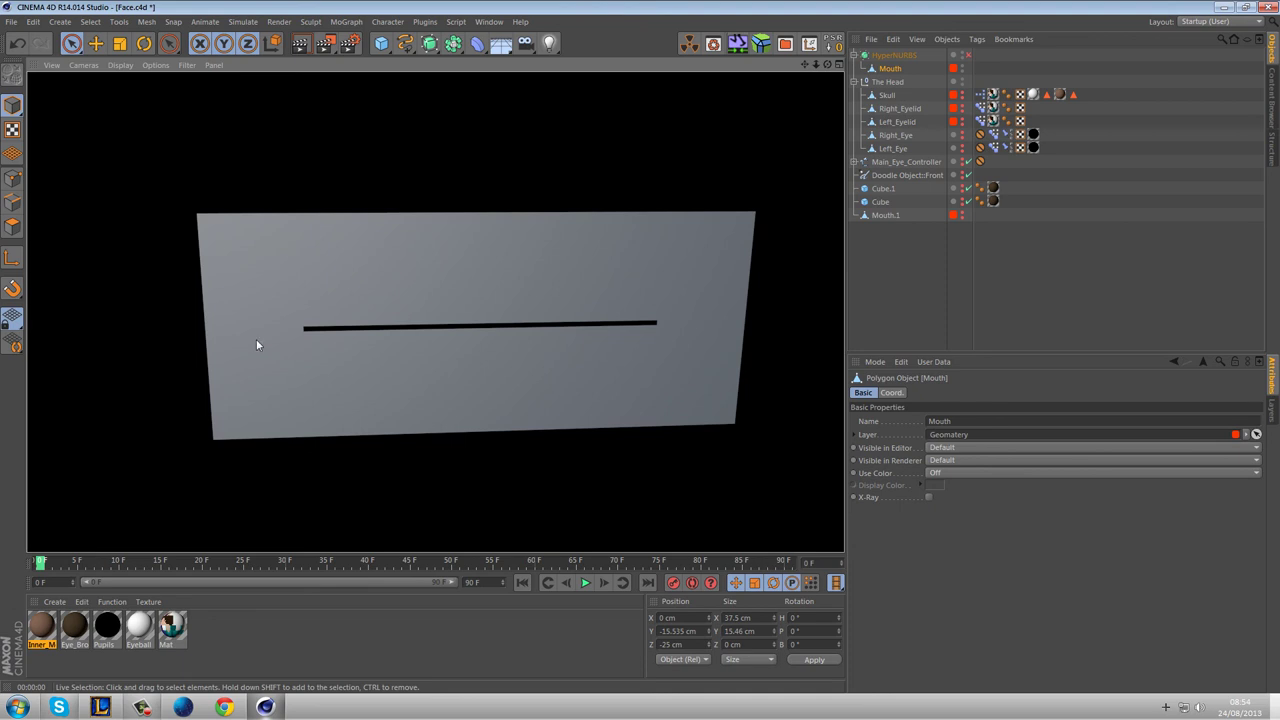
pyautogui.click(736, 286)
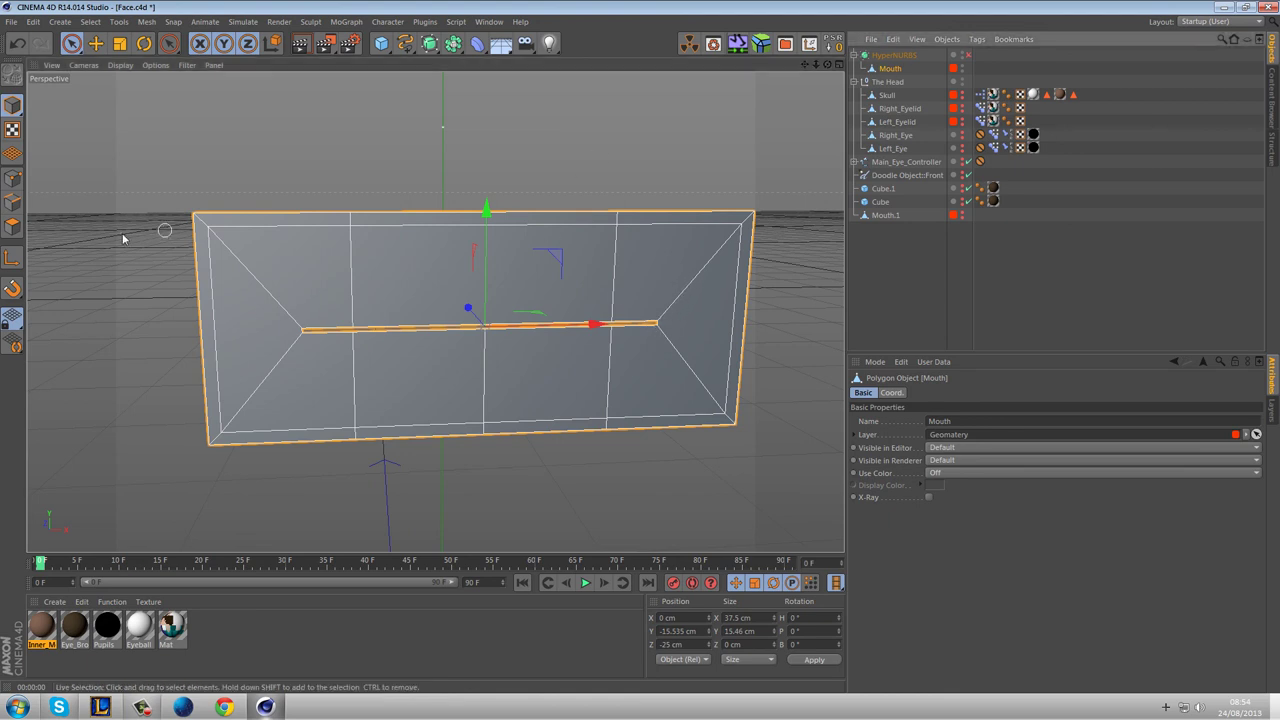
# Select all Mouth points except those at the four outer corners and store them as a point selection tag.
pyautogui.click(12, 180)
pyautogui.moveTo(72, 45); pyautogui.dragTo(132, 86)
pyautogui.moveTo(258, 162); pyautogui.dragTo(695, 496)
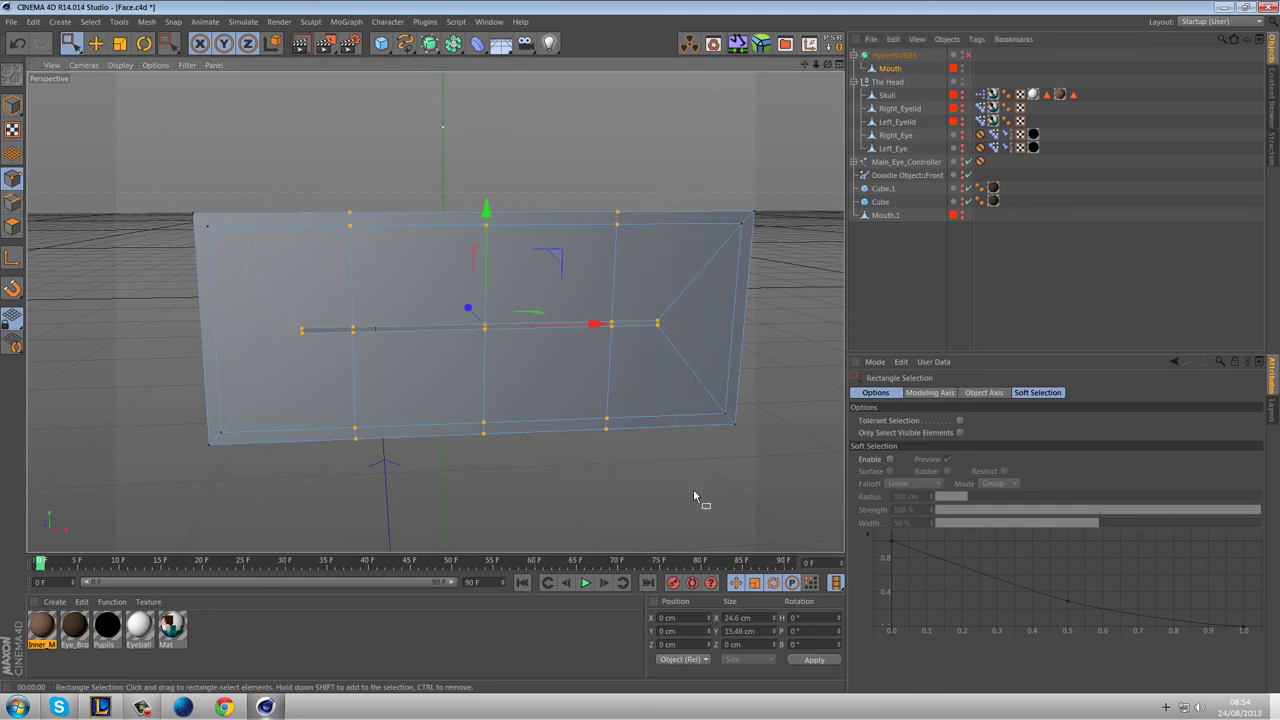
pyautogui.click(91, 22)
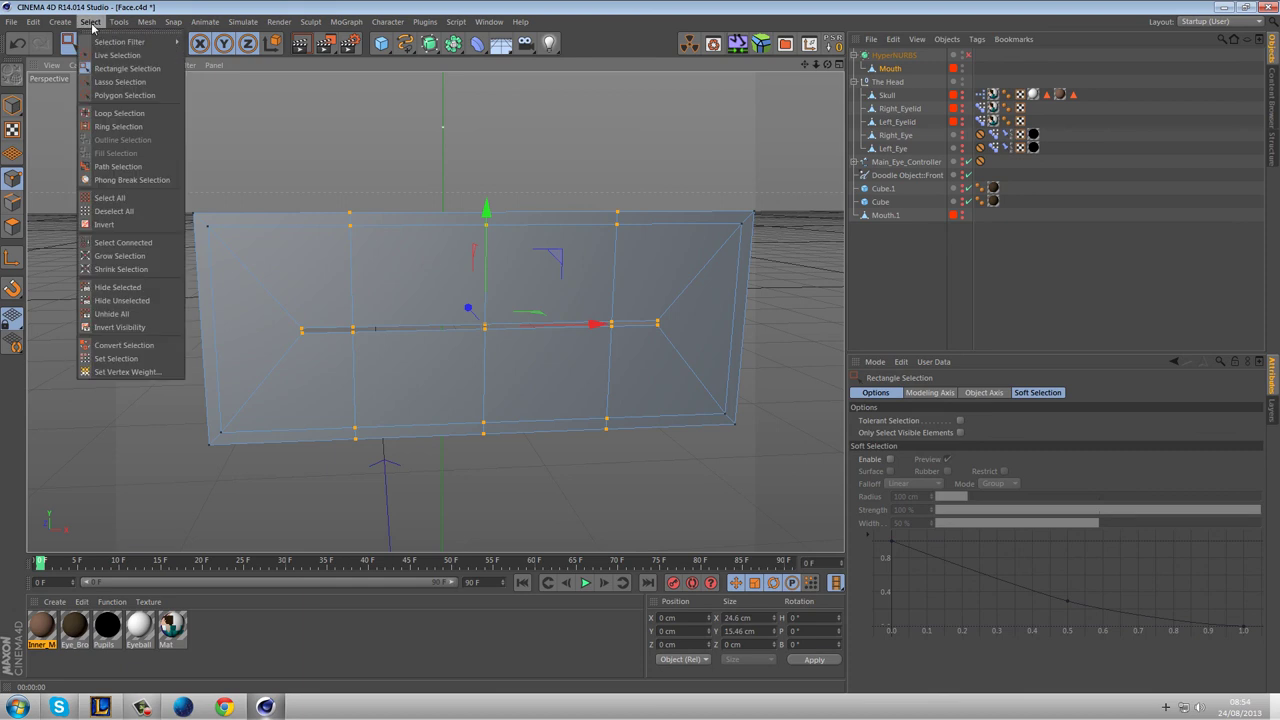
pyautogui.click(110, 358)
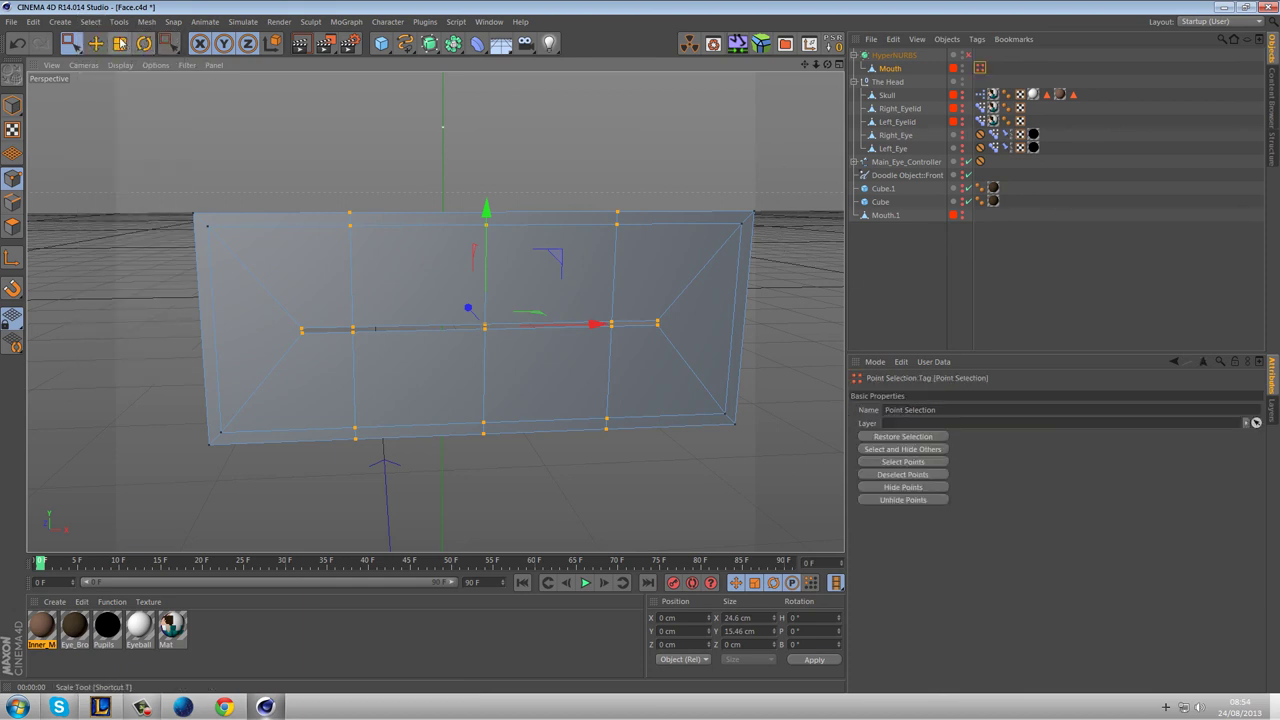
# Scale the selected points inward along X to roughly half their width, deselect them and render the narrowed mouth slit.
pyautogui.click(119, 43)
pyautogui.moveTo(600, 325); pyautogui.dragTo(546, 338)
pyautogui.click(556, 126)
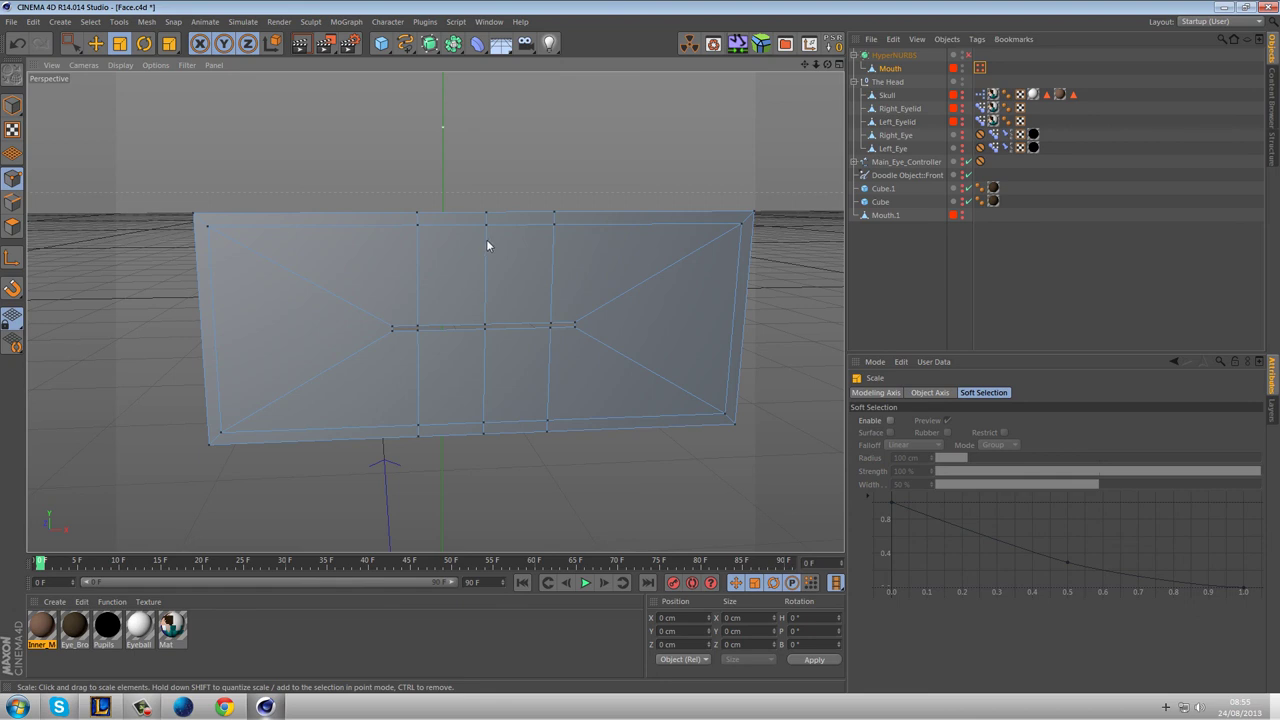
pyautogui.click(300, 43)
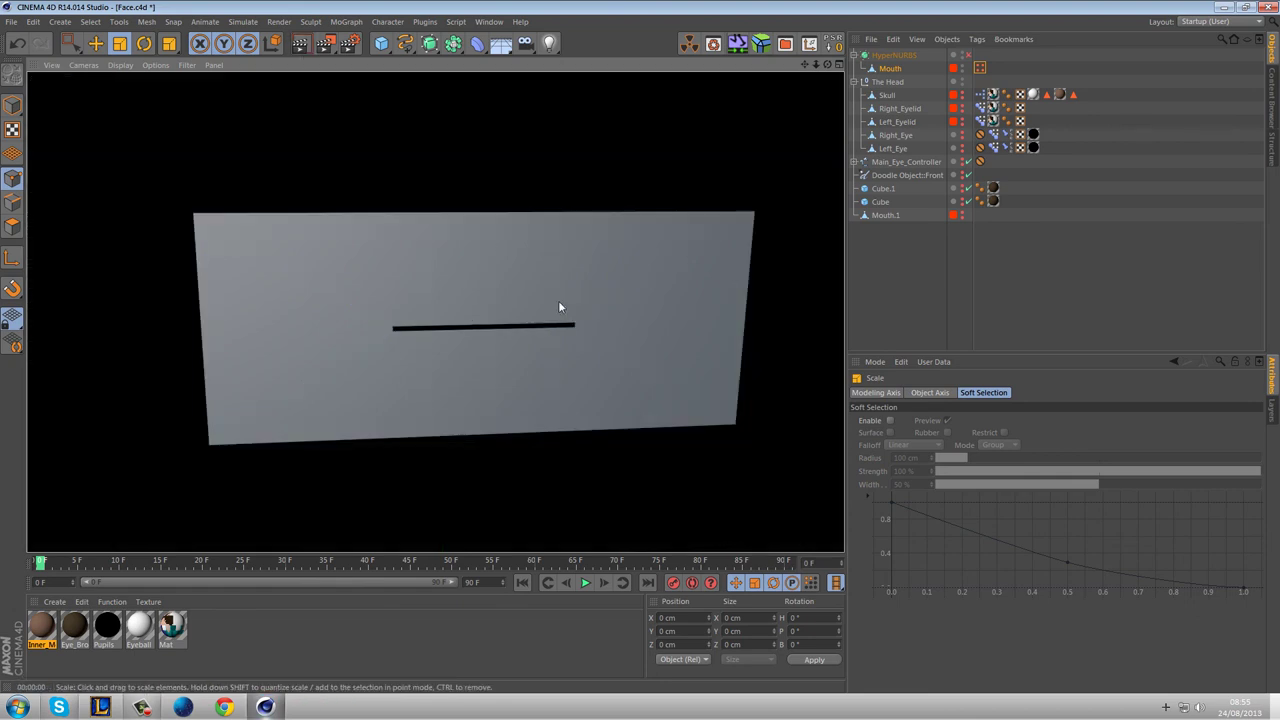
pyautogui.click(617, 231)
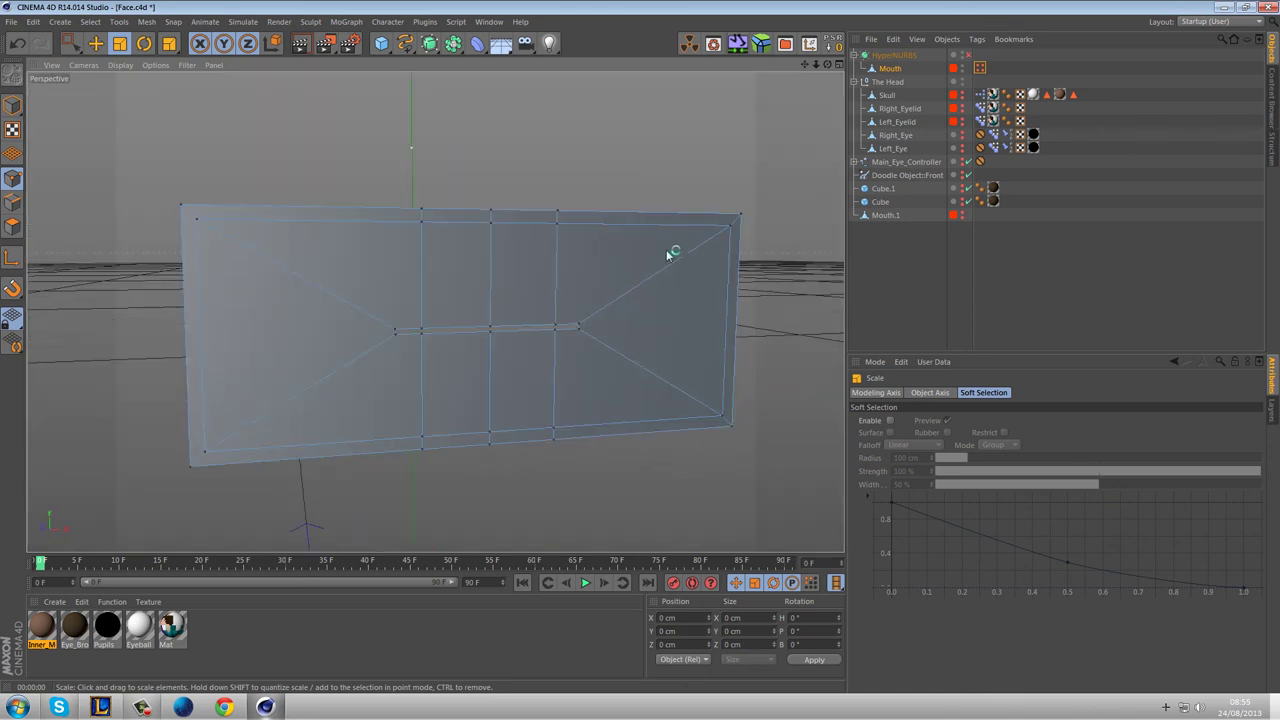
# Enable the HyperNURBS, select the Mouth's outer border edges and raise their HyperNURBS weight to keep the outline rectangular.
pyautogui.click(893, 68)
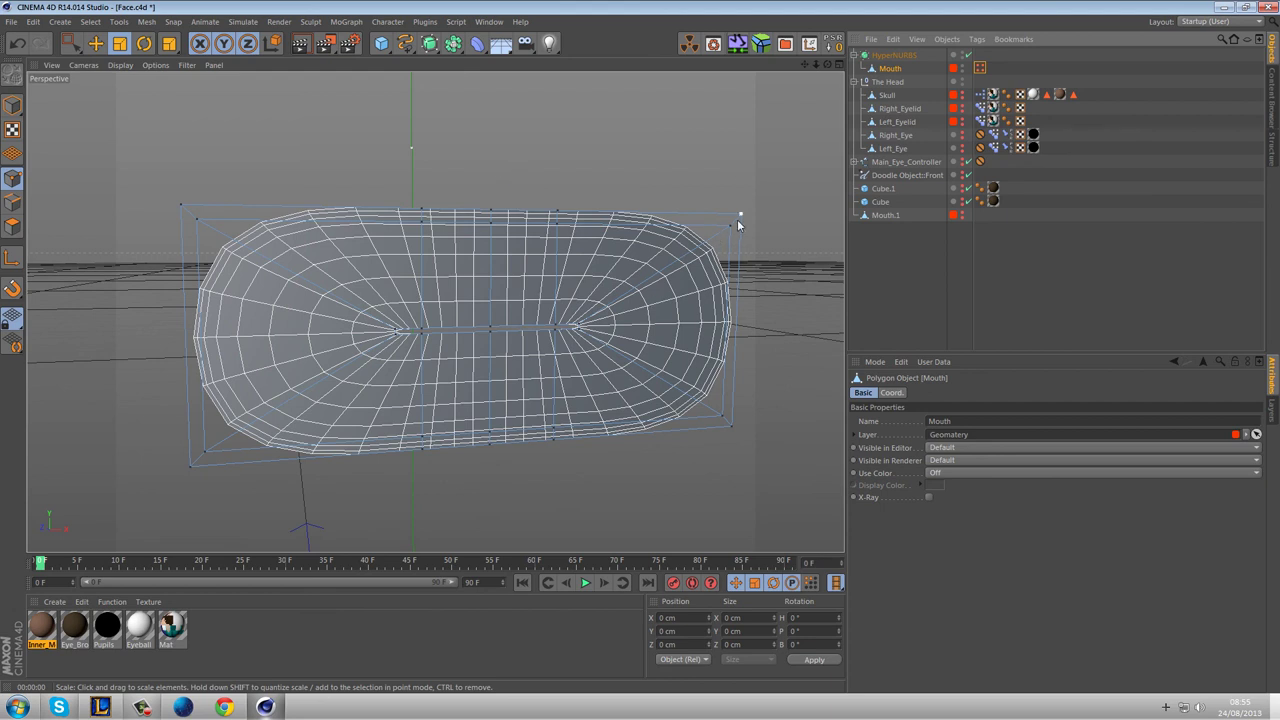
pyautogui.moveTo(71, 43); pyautogui.dragTo(106, 69)
pyautogui.click(188, 209)
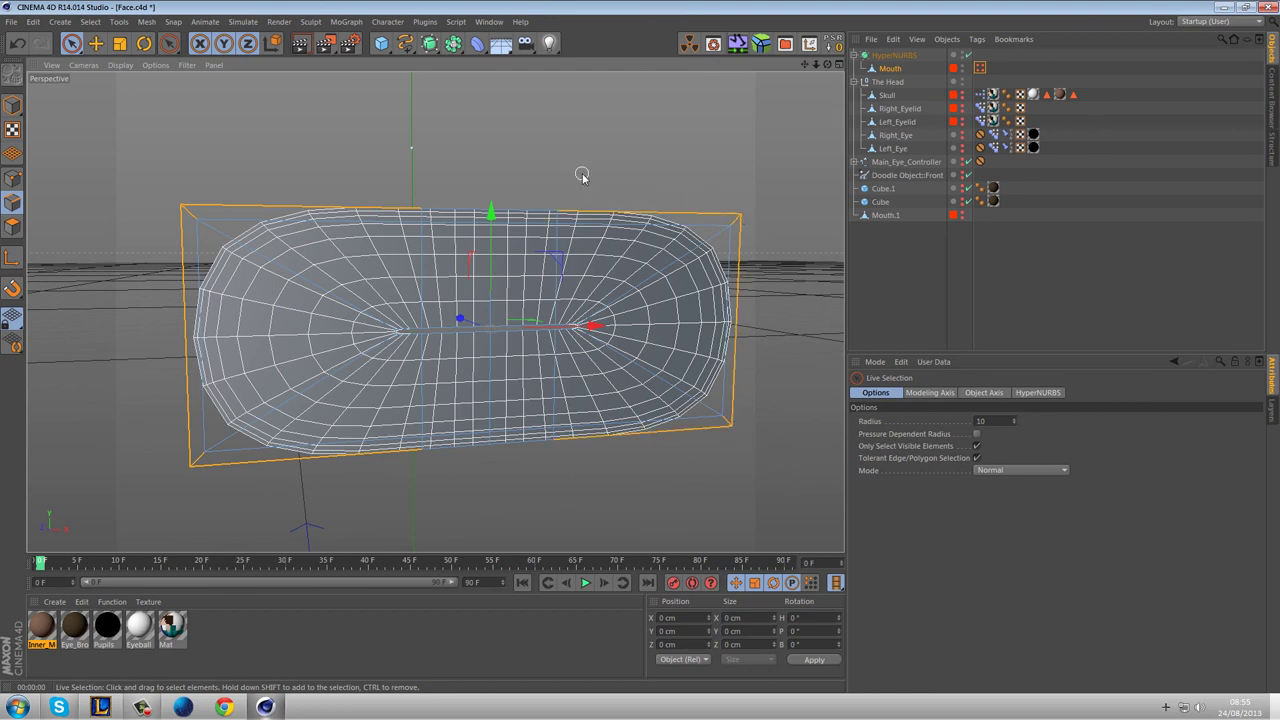
pyautogui.moveTo(459, 206); pyautogui.dragTo(464, 194)
pyautogui.scroll(6, 465, 200)
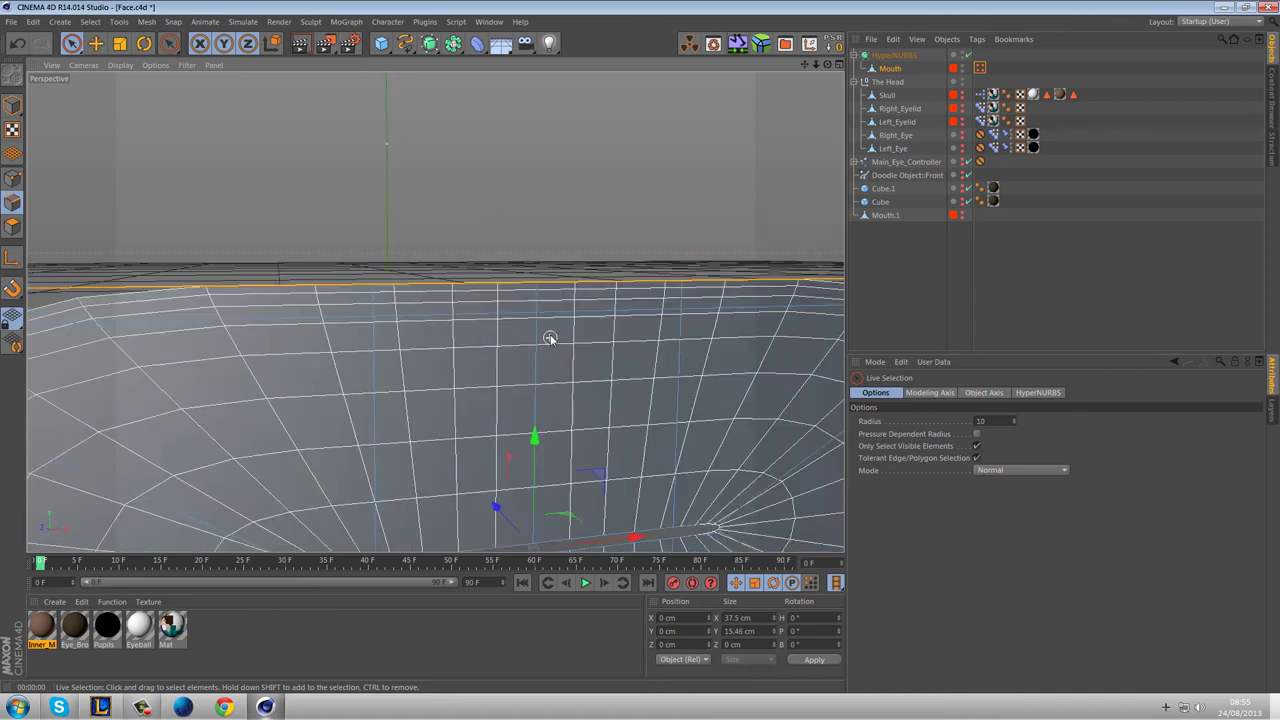
pyautogui.scroll(-7, 551, 343)
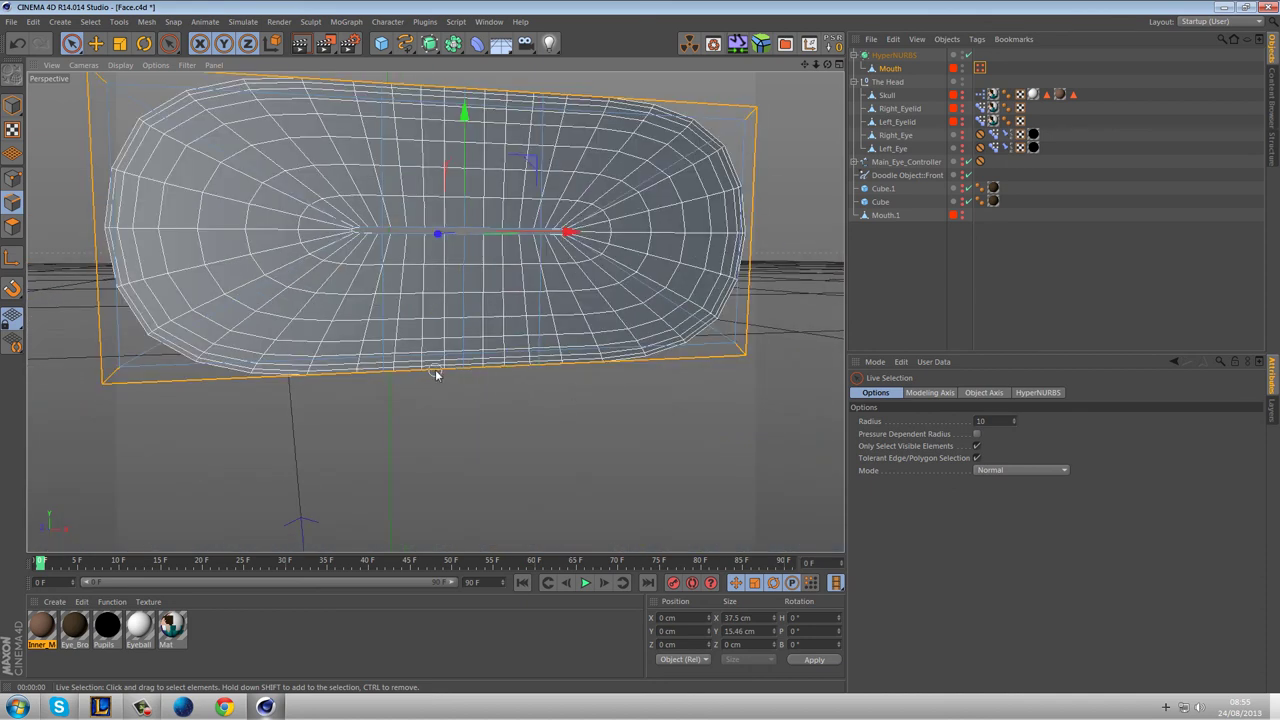
pyautogui.scroll(-3, 654, 225)
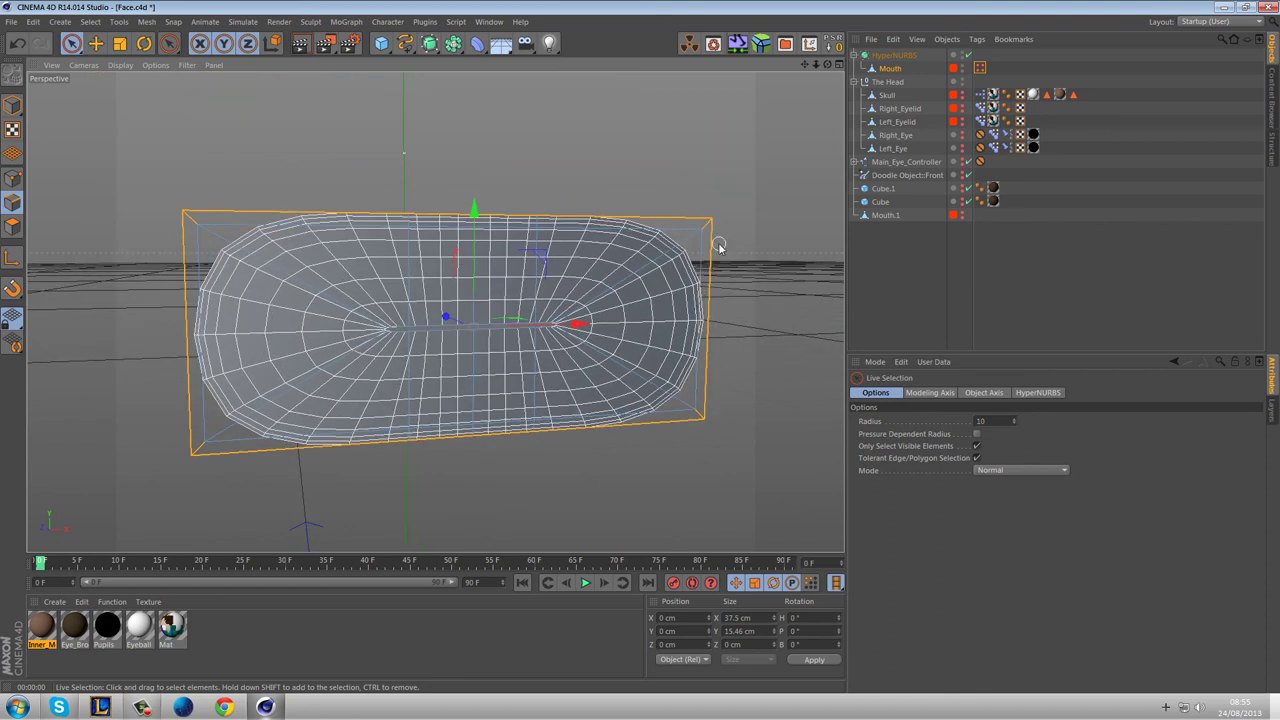
pyautogui.moveTo(660, 237); pyautogui.dragTo(780, 237)
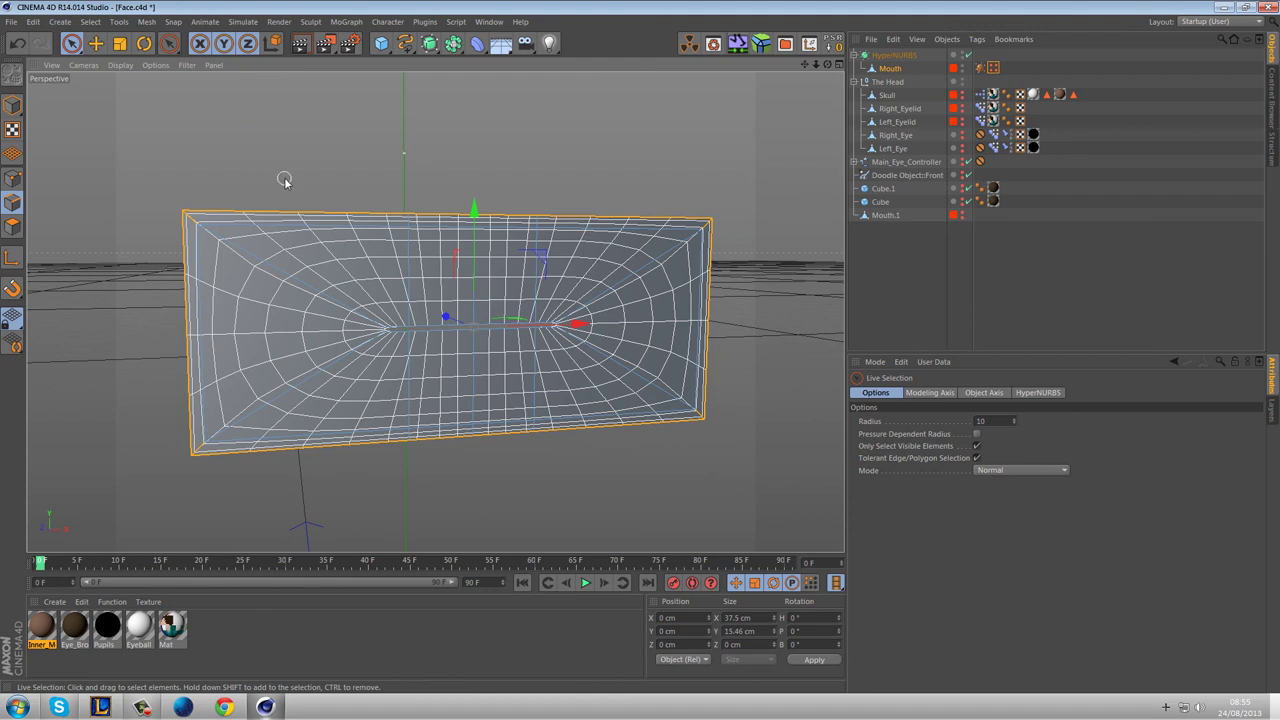
# Select the four diagonal edges from the slit's ends to the outer corners and increase their HyperNURBS weight.
pyautogui.click(245, 250)
pyautogui.moveTo(341, 253); pyautogui.dragTo(1275, 430)
pyautogui.moveTo(701, 431); pyautogui.dragTo(731, 431, button='middle')
pyautogui.scroll(3, 731, 431)
pyautogui.scroll(2, 71, 235)
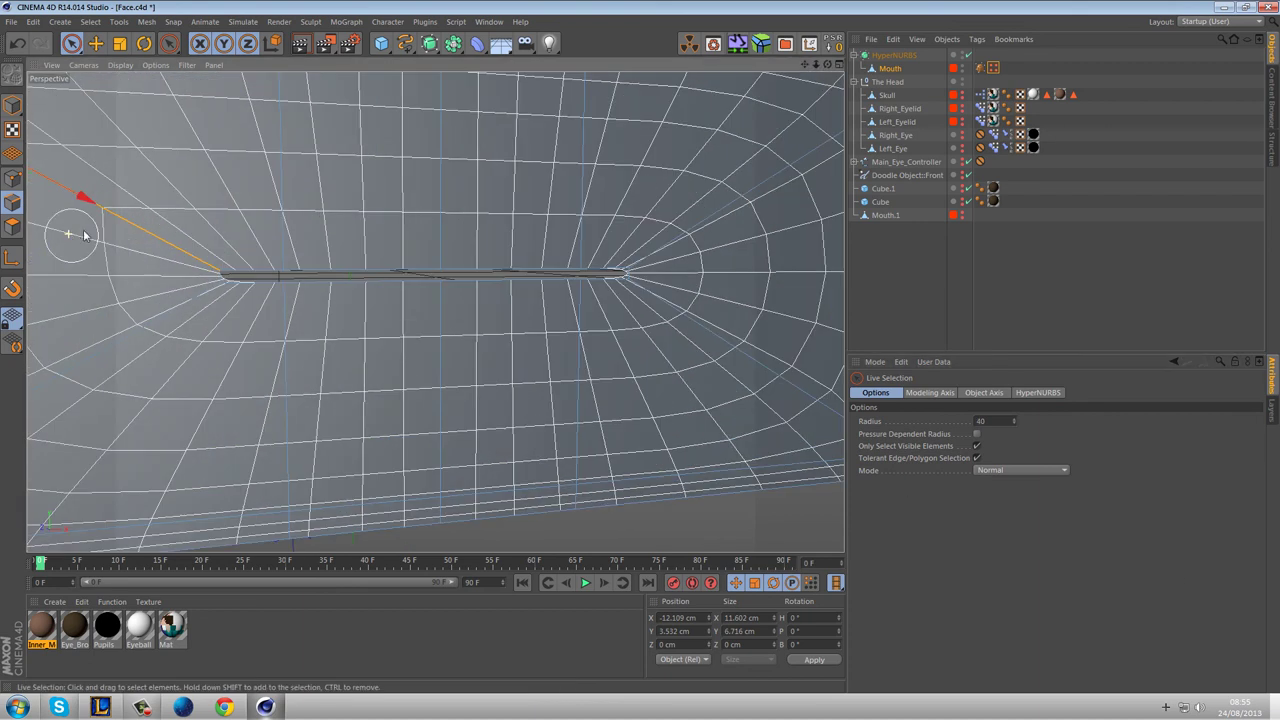
pyautogui.scroll(-2, 131, 253)
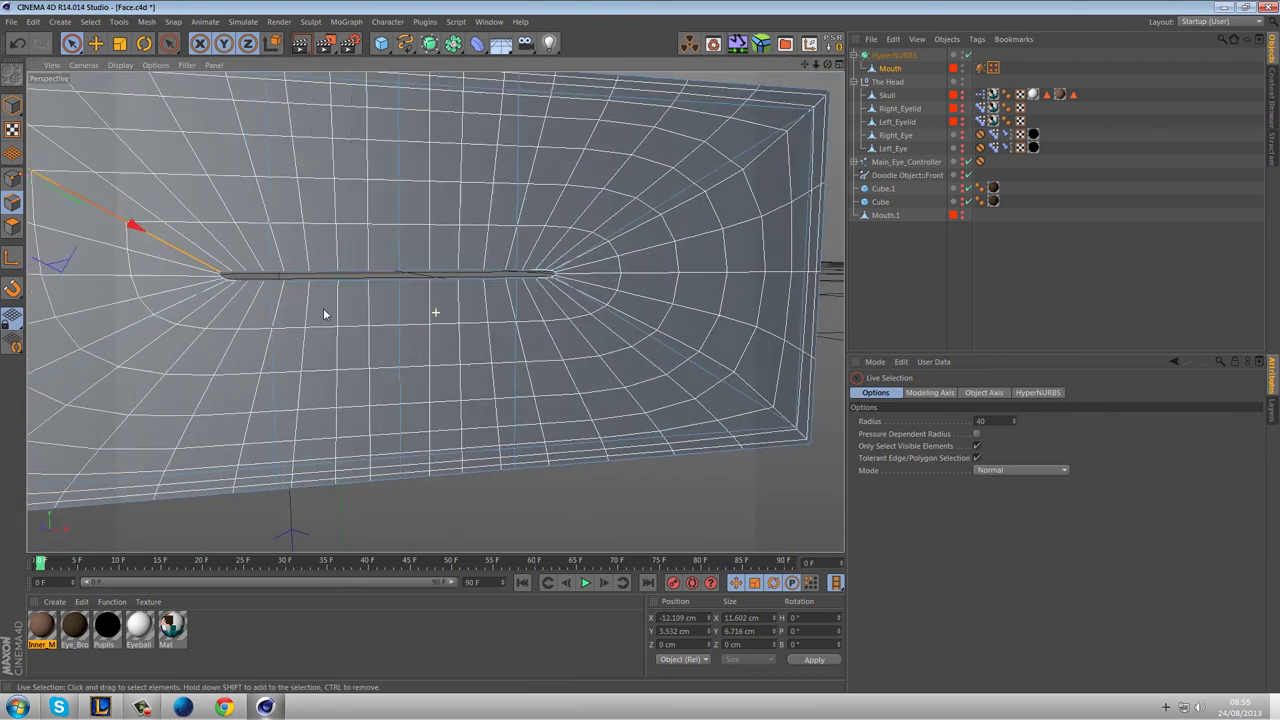
pyautogui.keyDown('alt'); pyautogui.moveTo(303, 308); pyautogui.dragTo(466, 349); pyautogui.keyUp('alt')
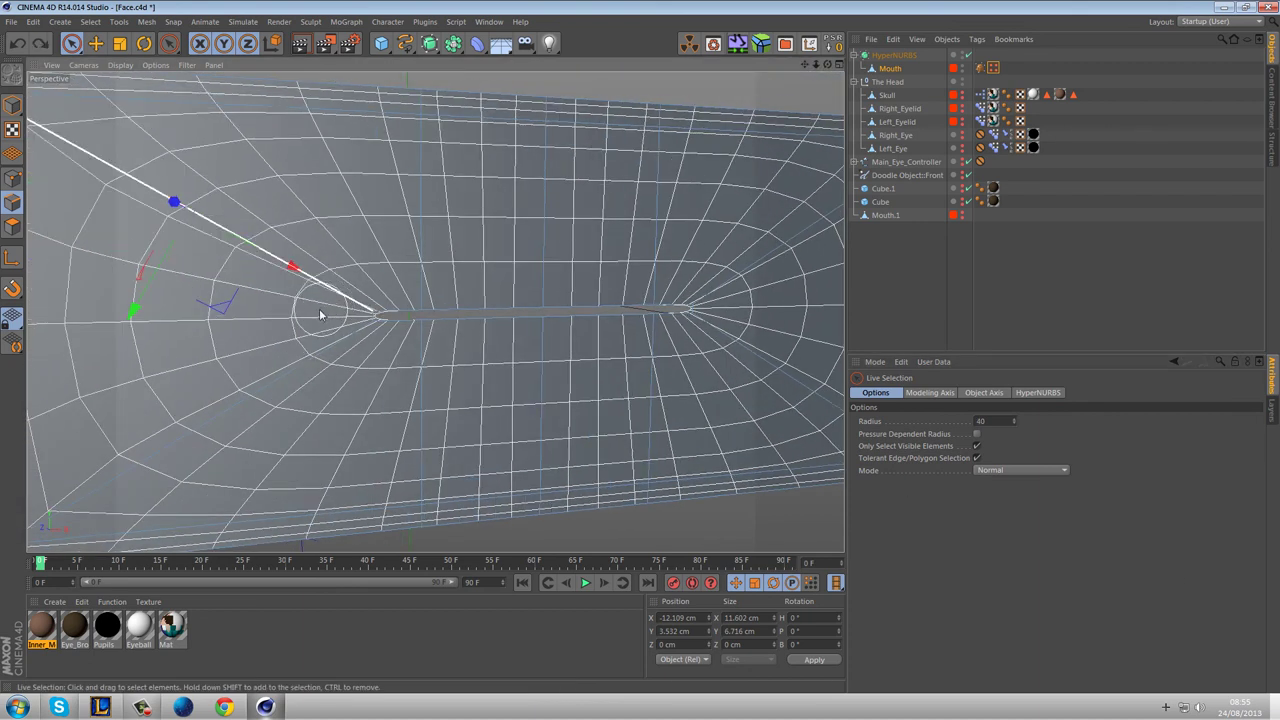
pyautogui.keyDown('shift'); pyautogui.click(314, 370); pyautogui.keyUp('shift')
pyautogui.keyDown('shift'); pyautogui.click(745, 262); pyautogui.keyUp('shift')
pyautogui.keyDown('shift'); pyautogui.click(792, 366); pyautogui.keyUp('shift')
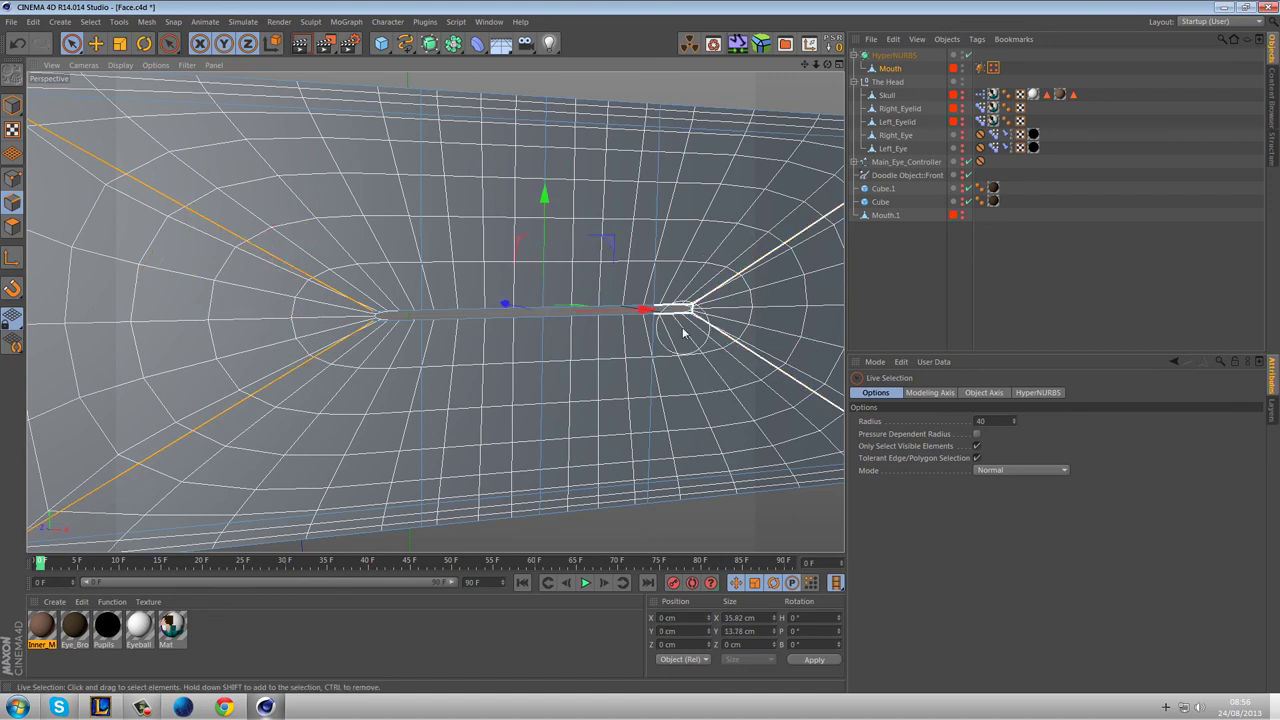
pyautogui.press('.')
pyautogui.moveTo(549, 273); pyautogui.dragTo(1013, 391)
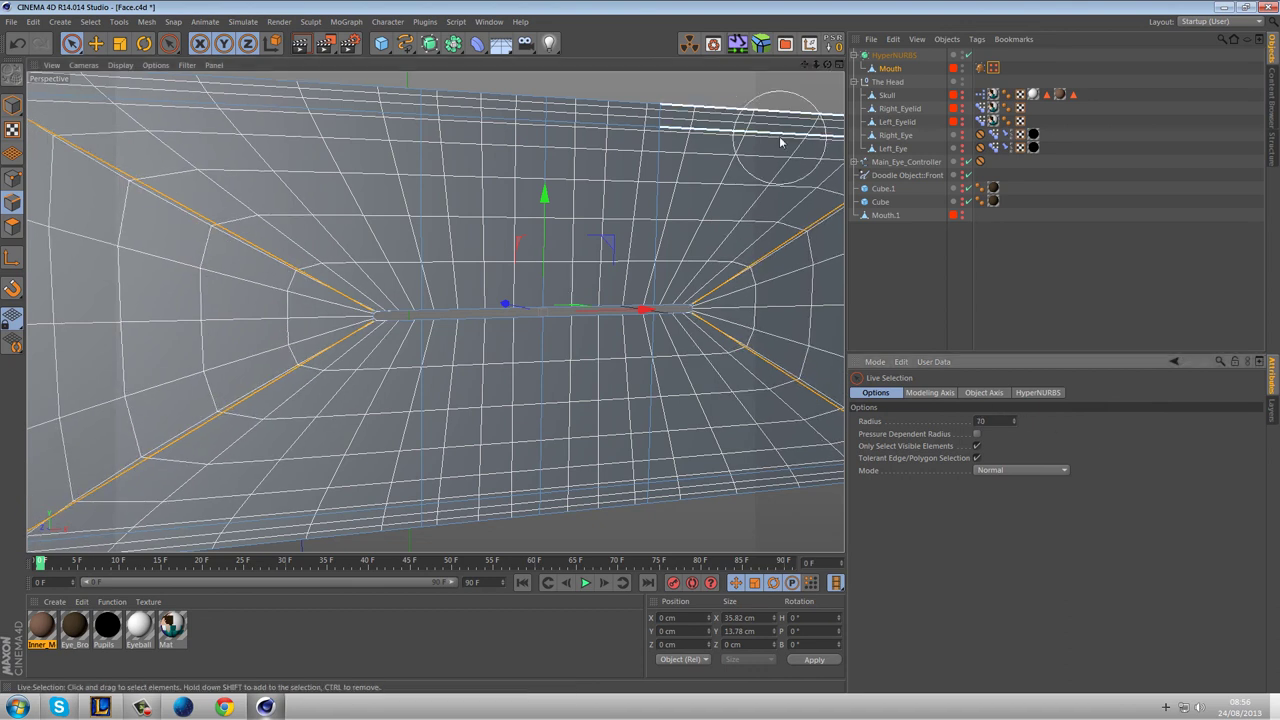
# Return to Model mode, deselect everything and render the viewport to check the smoothed Mouth with its rounded slit.
pyautogui.click(12, 106)
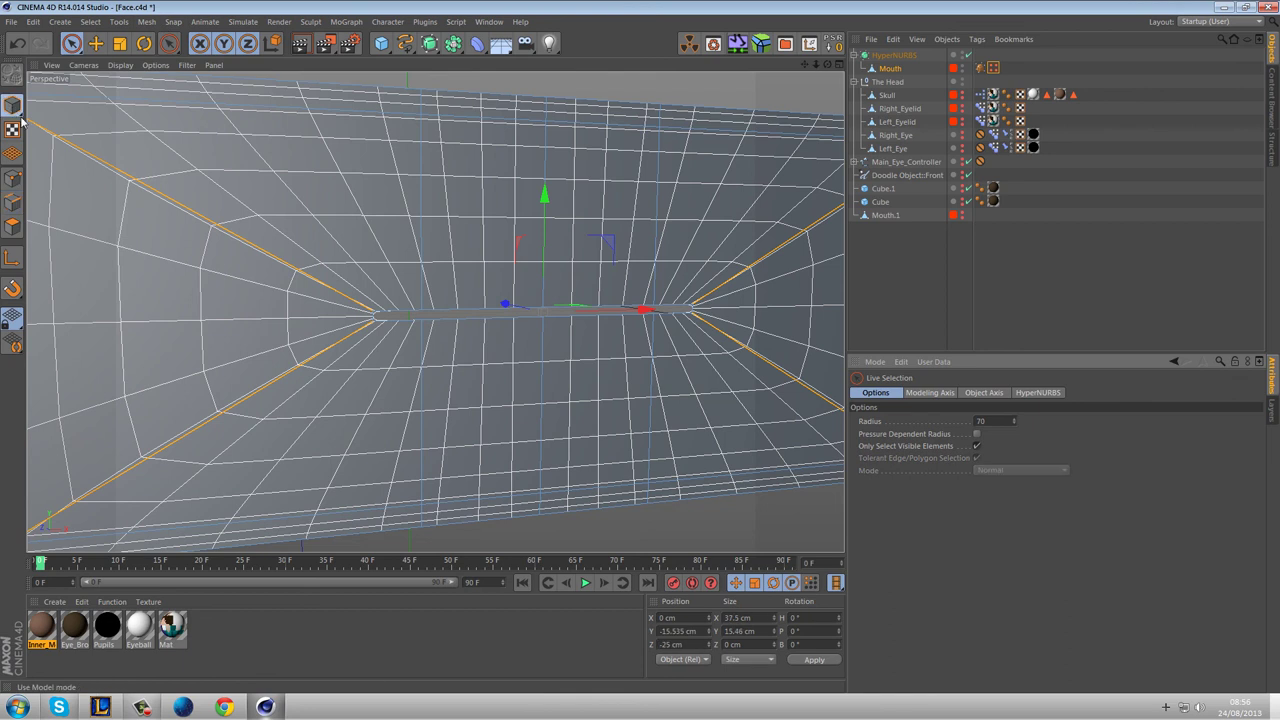
pyautogui.click(900, 287)
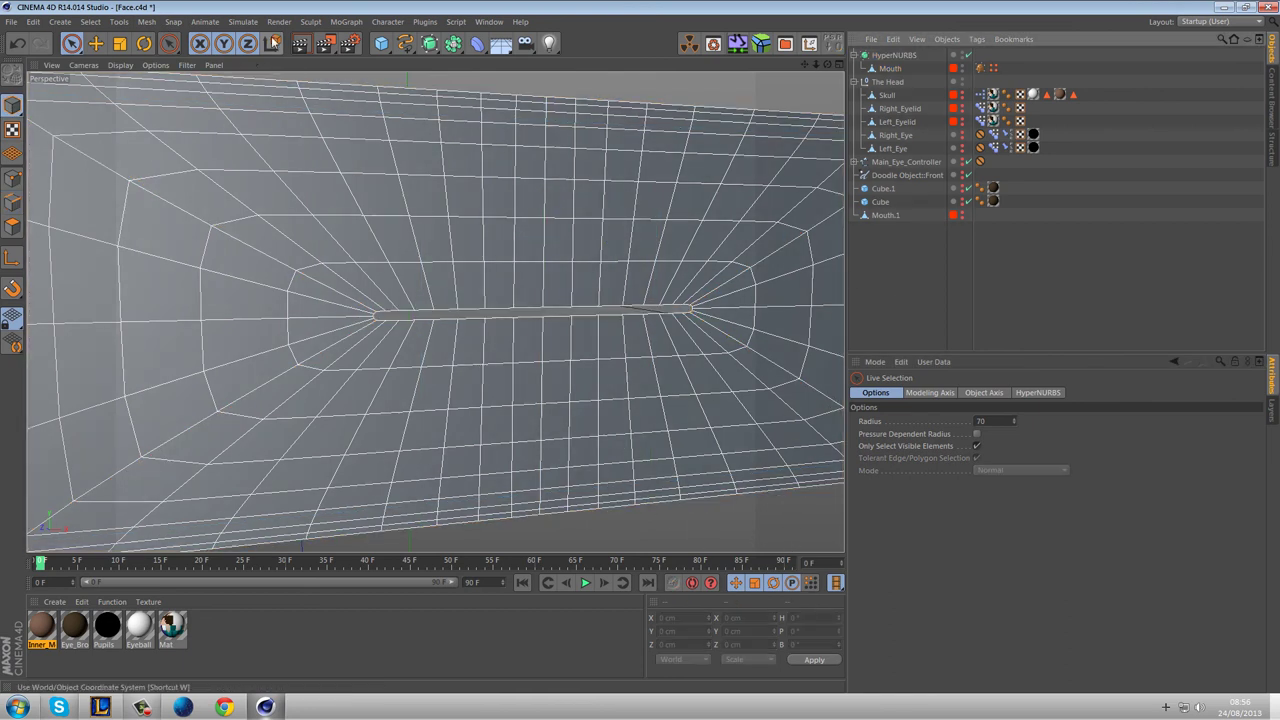
pyautogui.click(300, 43)
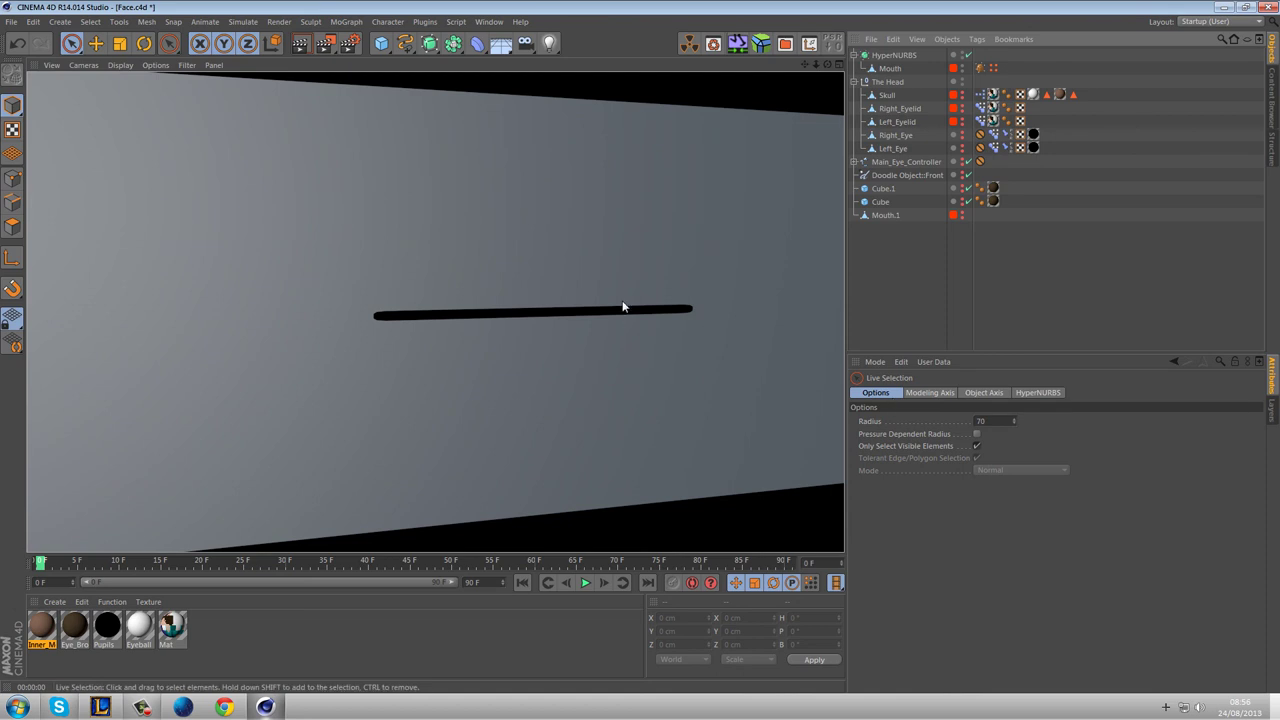
pyautogui.scroll(-5, 627, 318)
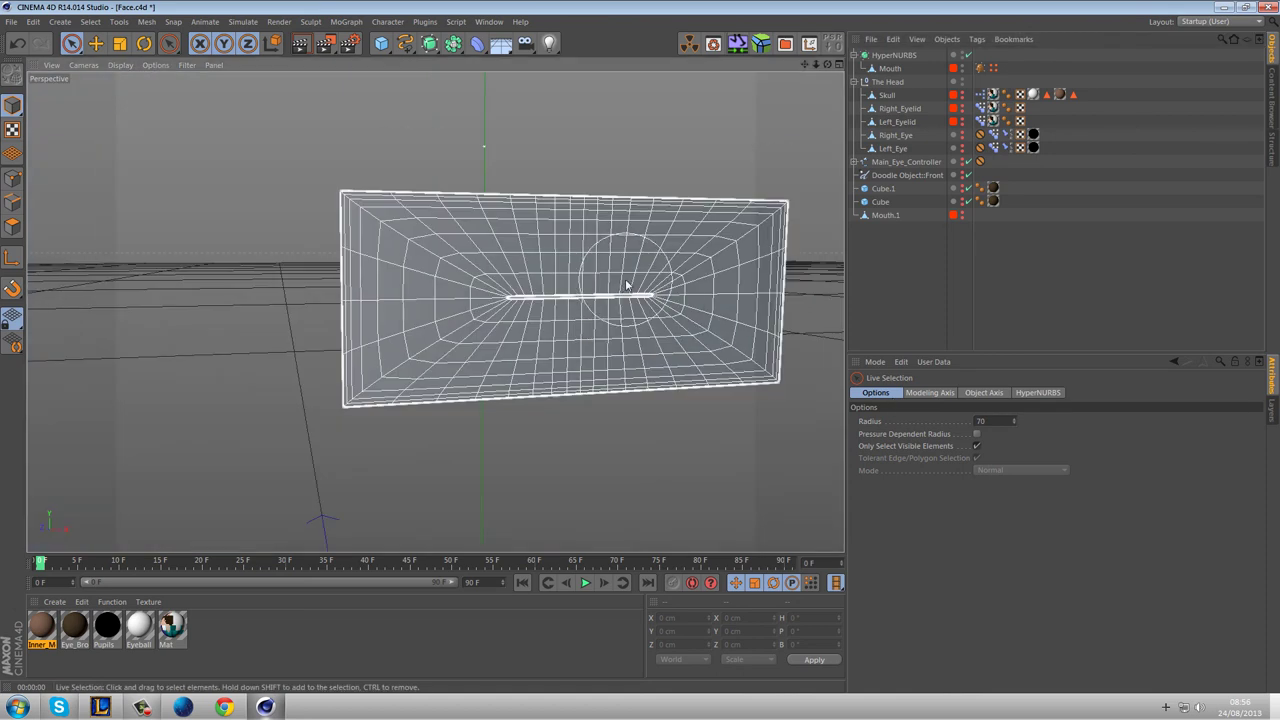
pyautogui.keyDown('alt'); pyautogui.moveTo(663, 309); pyautogui.dragTo(607, 261); pyautogui.keyUp('alt')
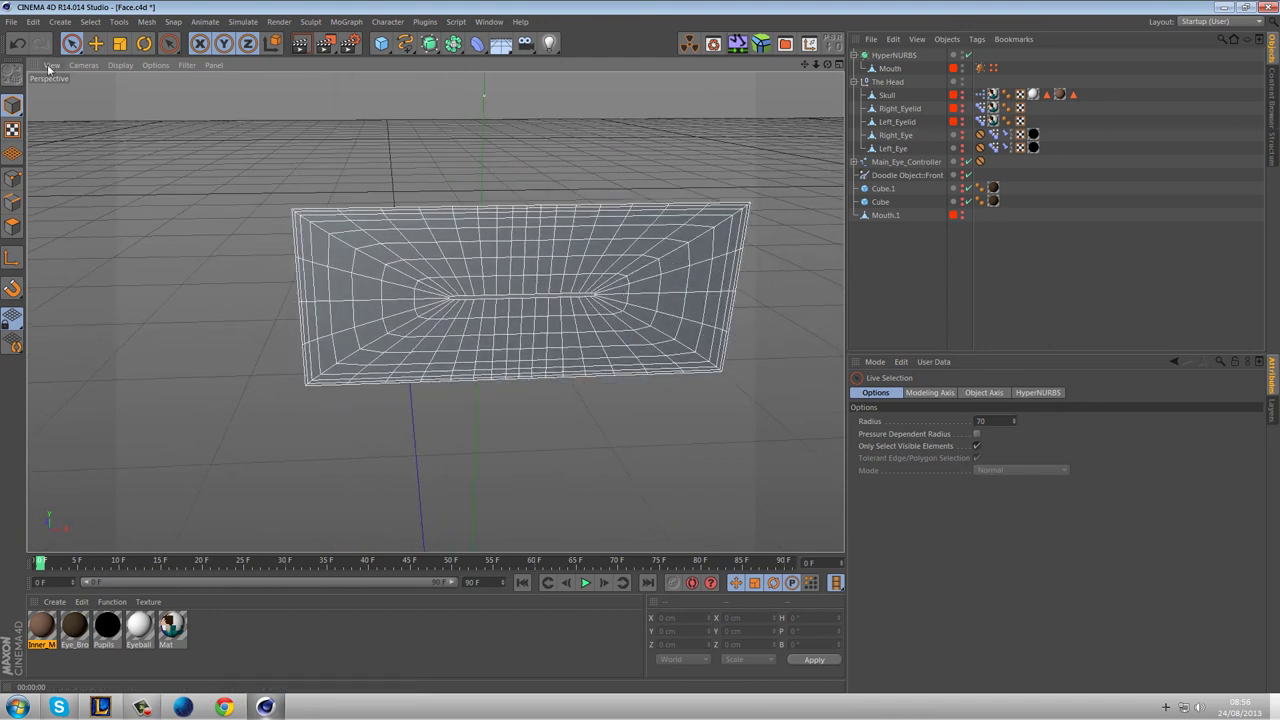
pyautogui.middleClick(410, 208)
pyautogui.middleClick(334, 184)
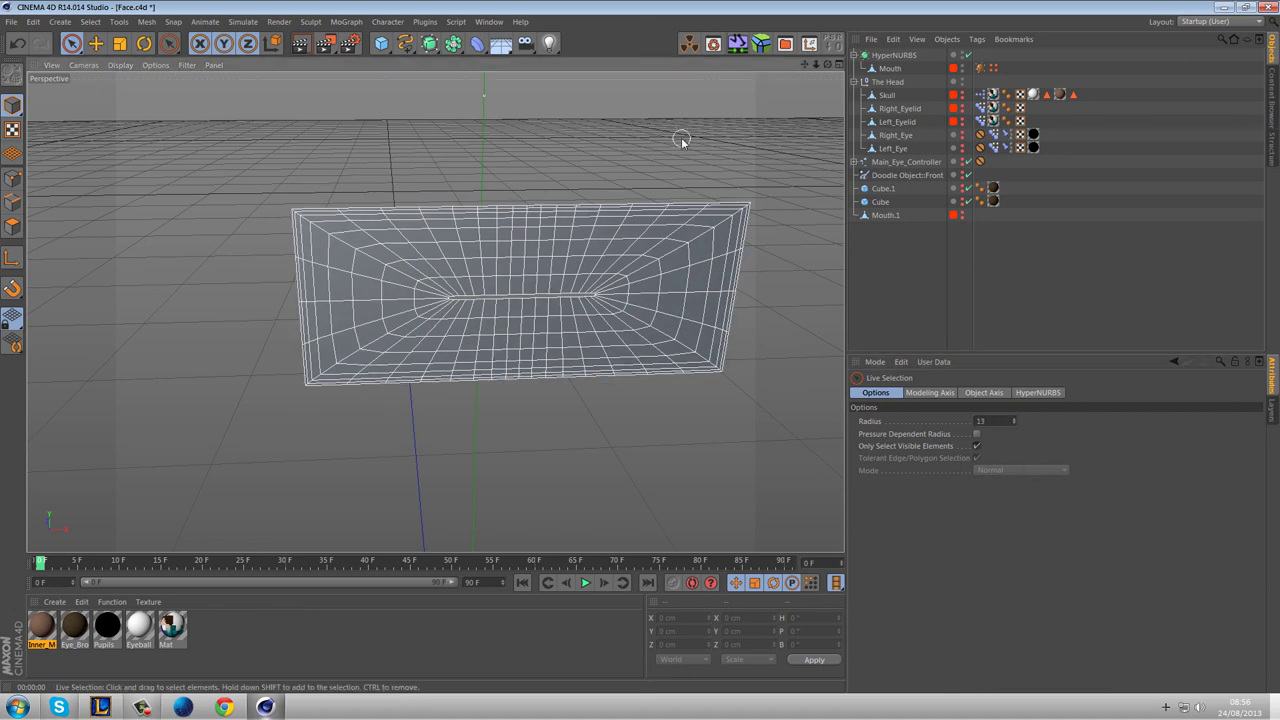
# Turn off the HyperNURBS smoothing and select the Mouth object so its base mesh can be edited.
pyautogui.click(890, 68)
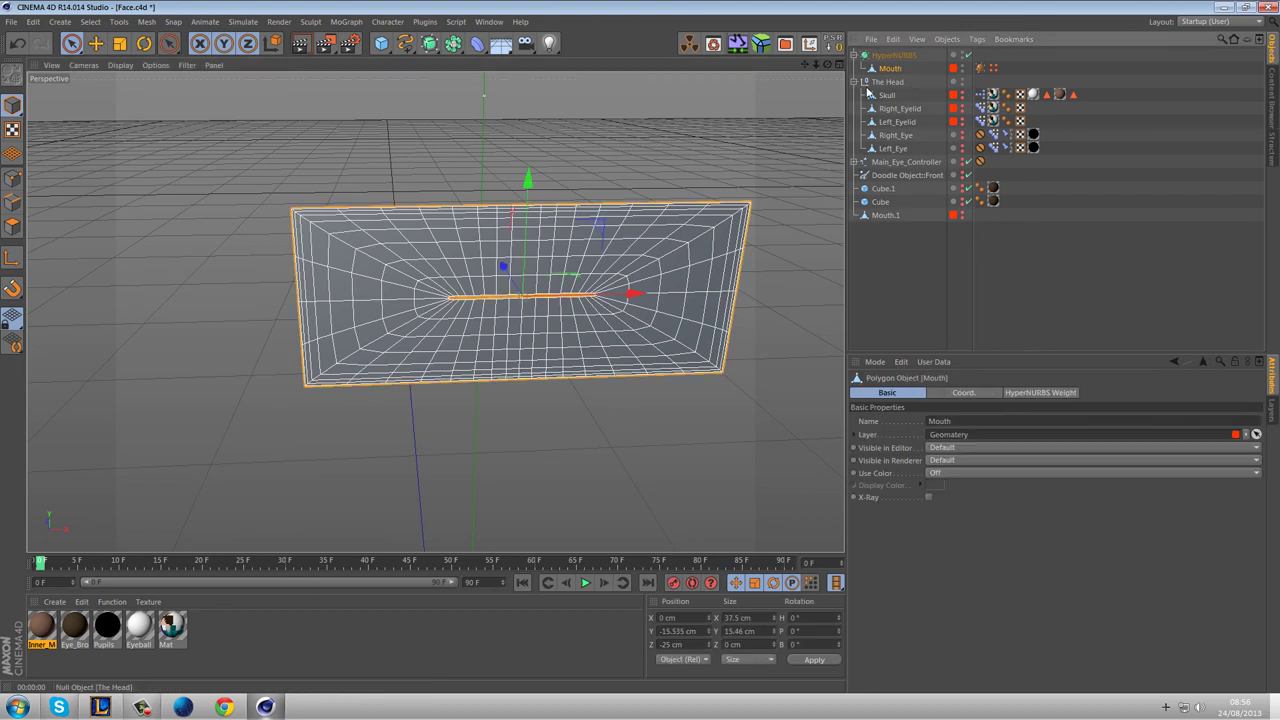
pyautogui.press('q')
pyautogui.click(674, 146)
pyautogui.moveTo(697, 292)
pyautogui.keyDown('alt'); pyautogui.mouseDown()
pyautogui.moveTo(734, 287)
pyautogui.moveTo(708, 283)
pyautogui.mouseUp(); pyautogui.keyUp('alt')
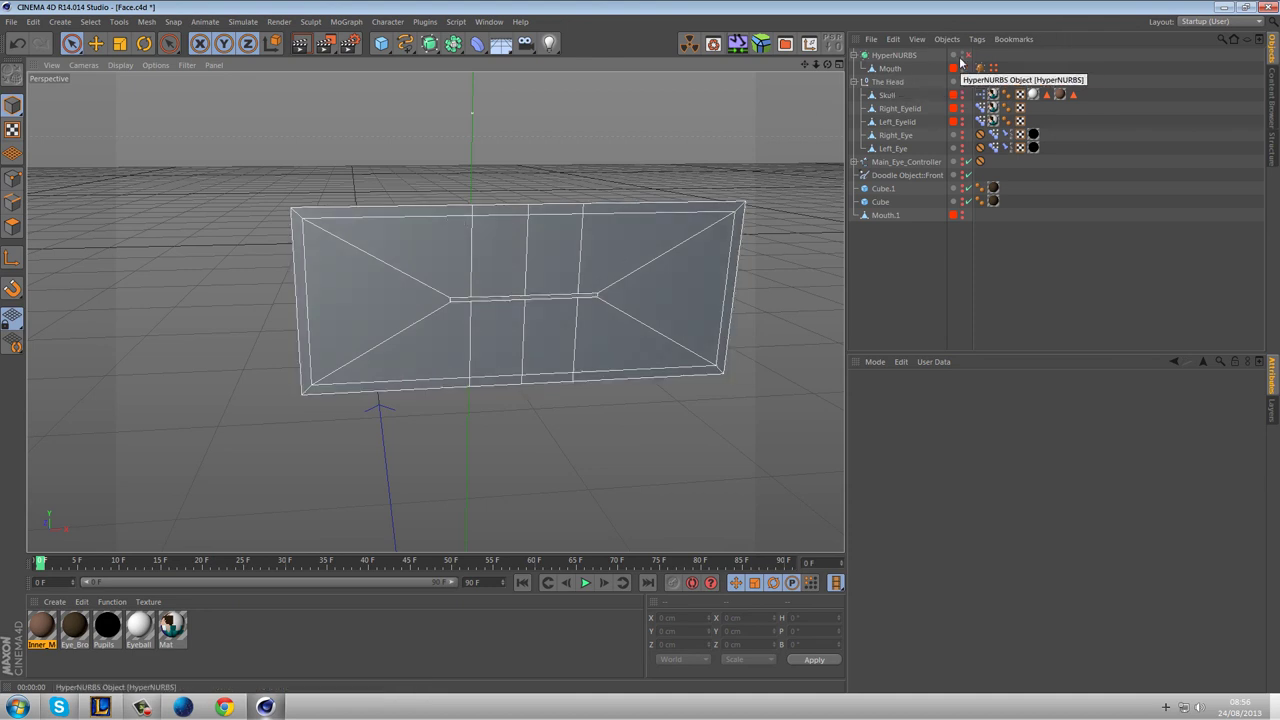
pyautogui.click(889, 69)
pyautogui.press('q')
pyautogui.press('q')
pyautogui.press('q')
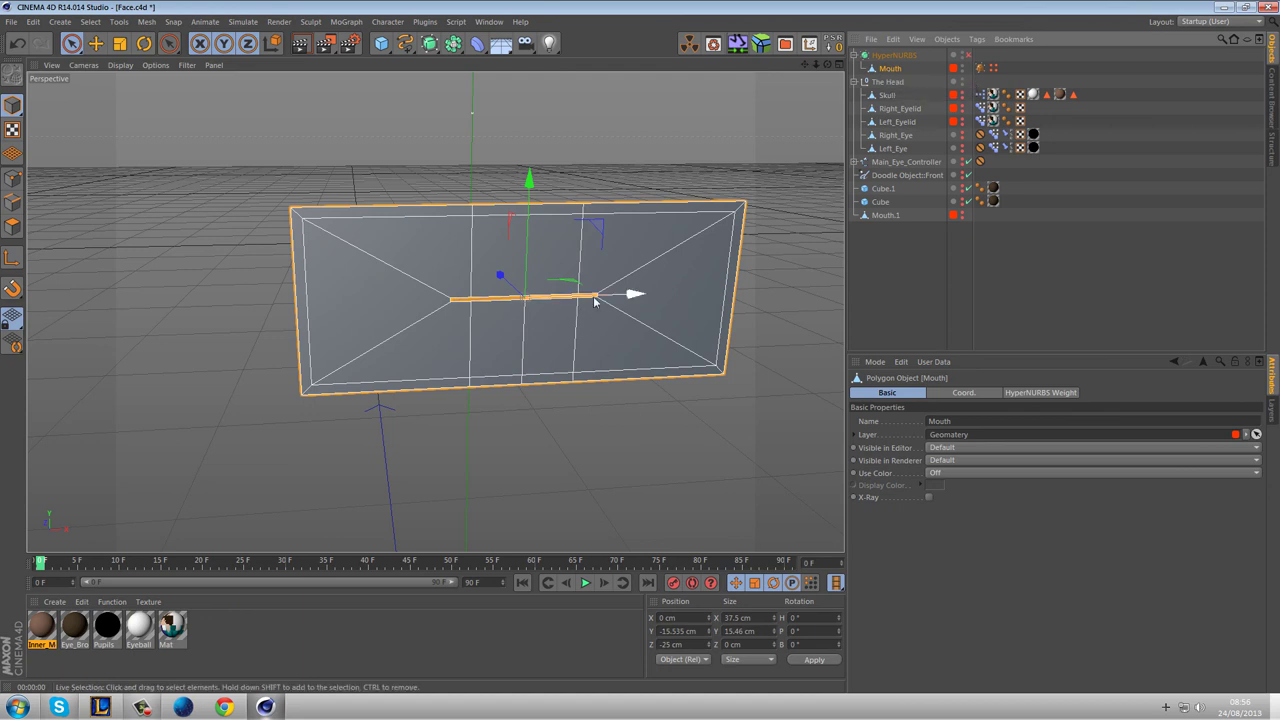
# In Edge mode, clear the diagonal edge selection and loop-select the edges around the Mouth's slit.
pyautogui.keyDown('alt'); pyautogui.moveTo(580, 376); pyautogui.dragTo(677, 404); pyautogui.keyUp('alt')
pyautogui.scroll(6, 591, 286)
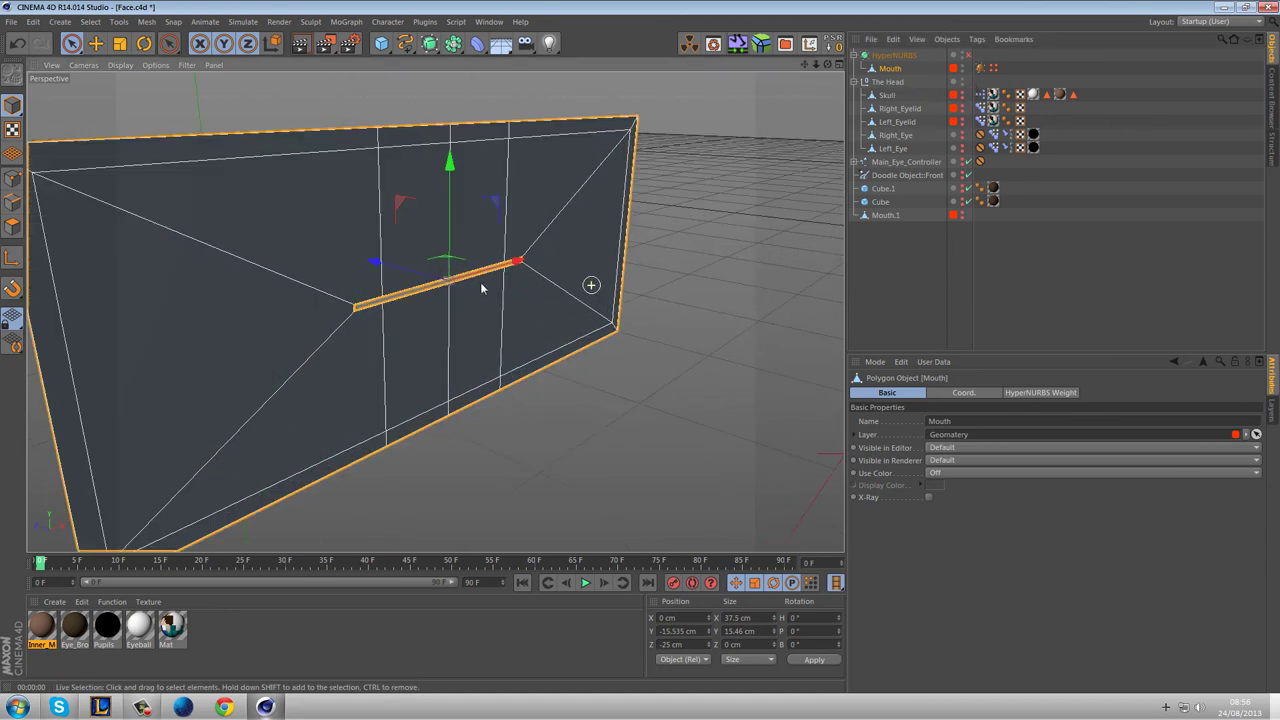
pyautogui.click(12, 202)
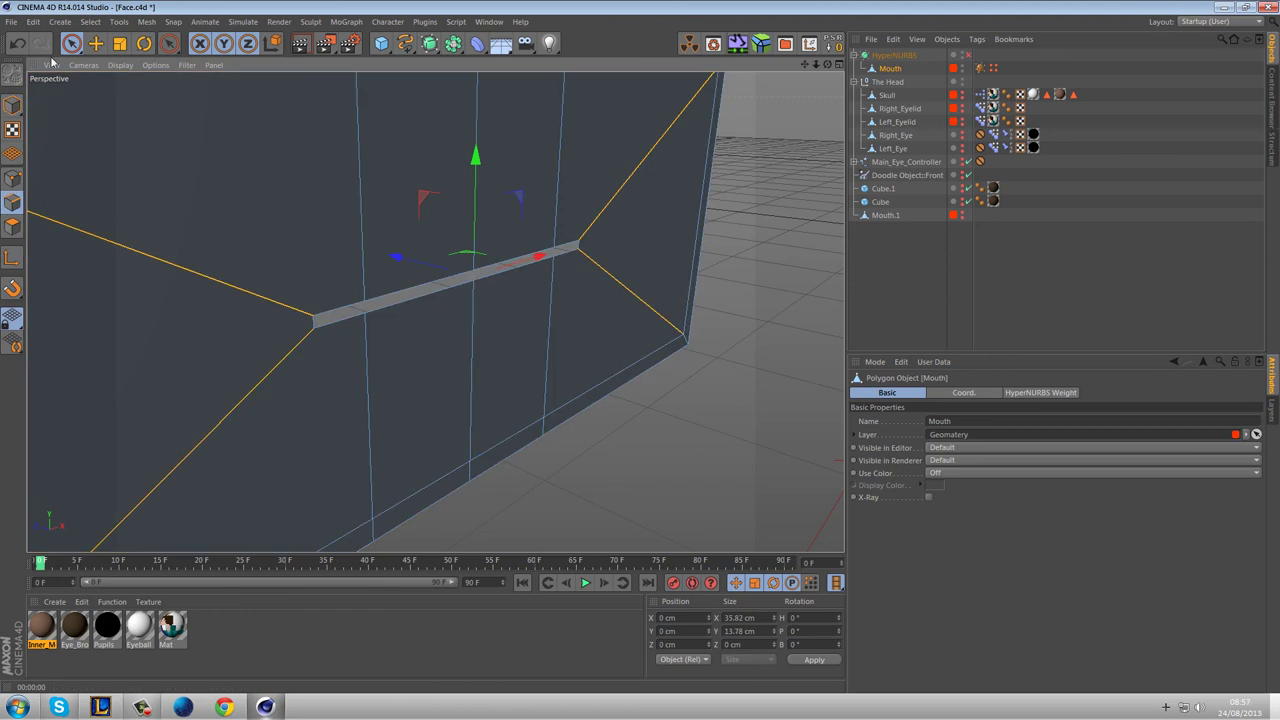
pyautogui.press('u')
pyautogui.press('l')
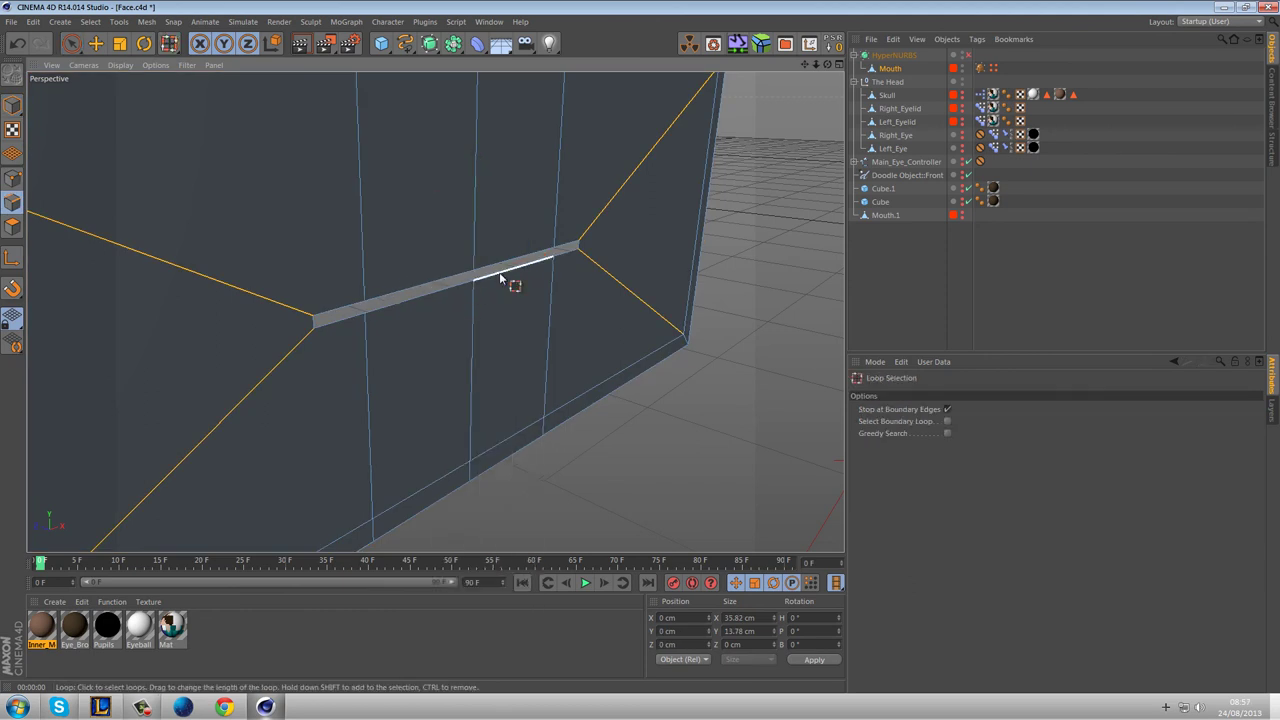
pyautogui.click(71, 43)
pyautogui.click(671, 415)
pyautogui.press('u')
pyautogui.press('l')
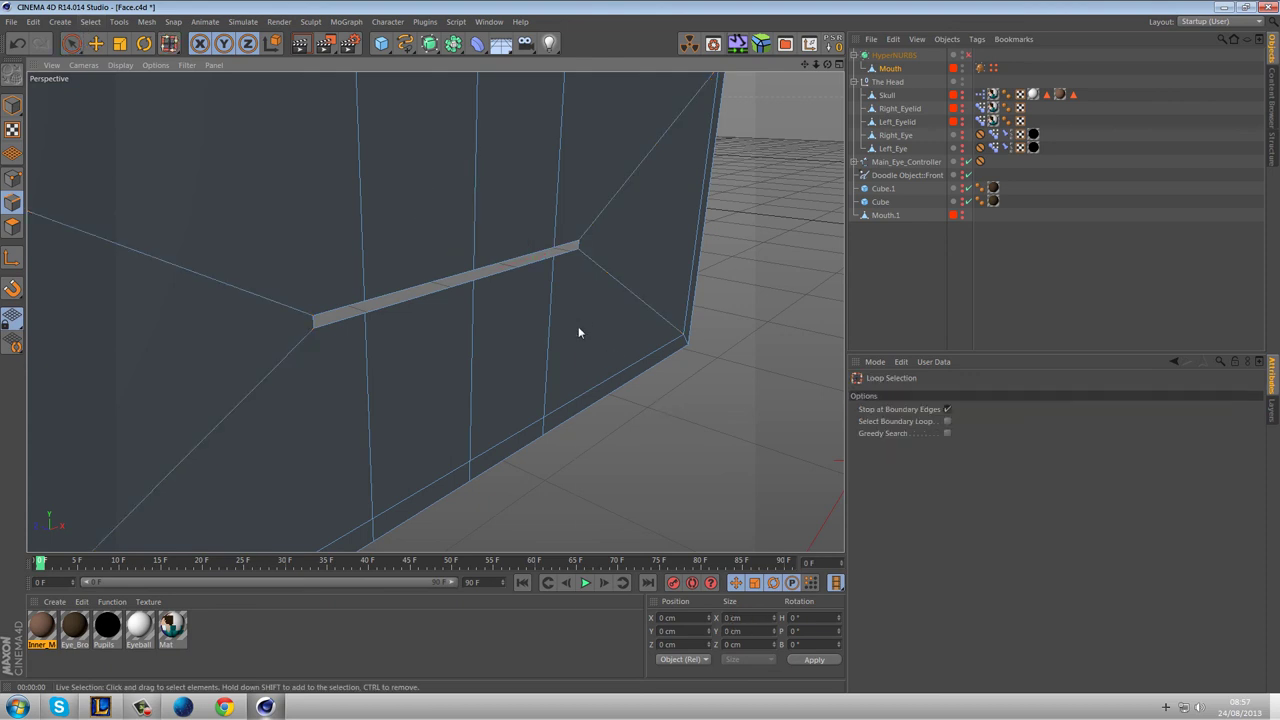
pyautogui.click(574, 252)
# Extrude the slit's edge loop inward along Z by about 0.36 cm to give the lips a slight thickness.
pyautogui.keyDown('alt'); pyautogui.moveTo(652, 316); pyautogui.dragTo(702, 307); pyautogui.keyUp('alt')
pyautogui.click(94, 45)
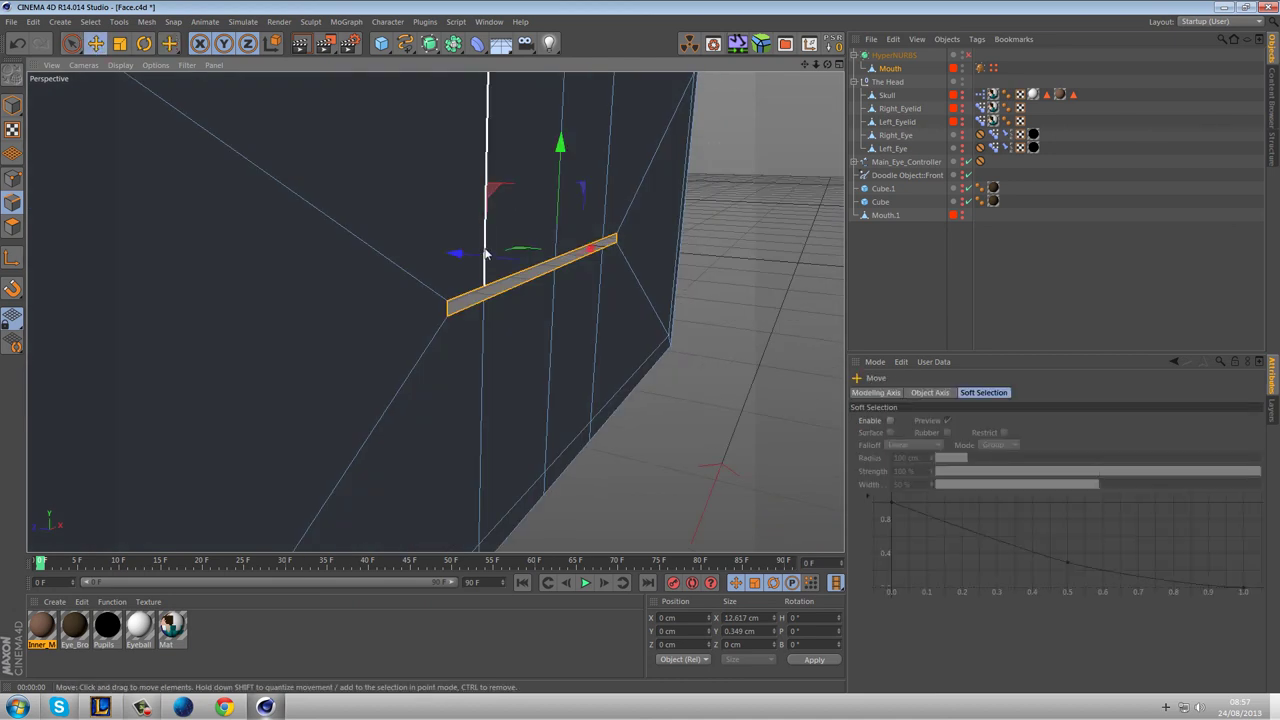
pyautogui.moveTo(488, 257); pyautogui.dragTo(704, 365)
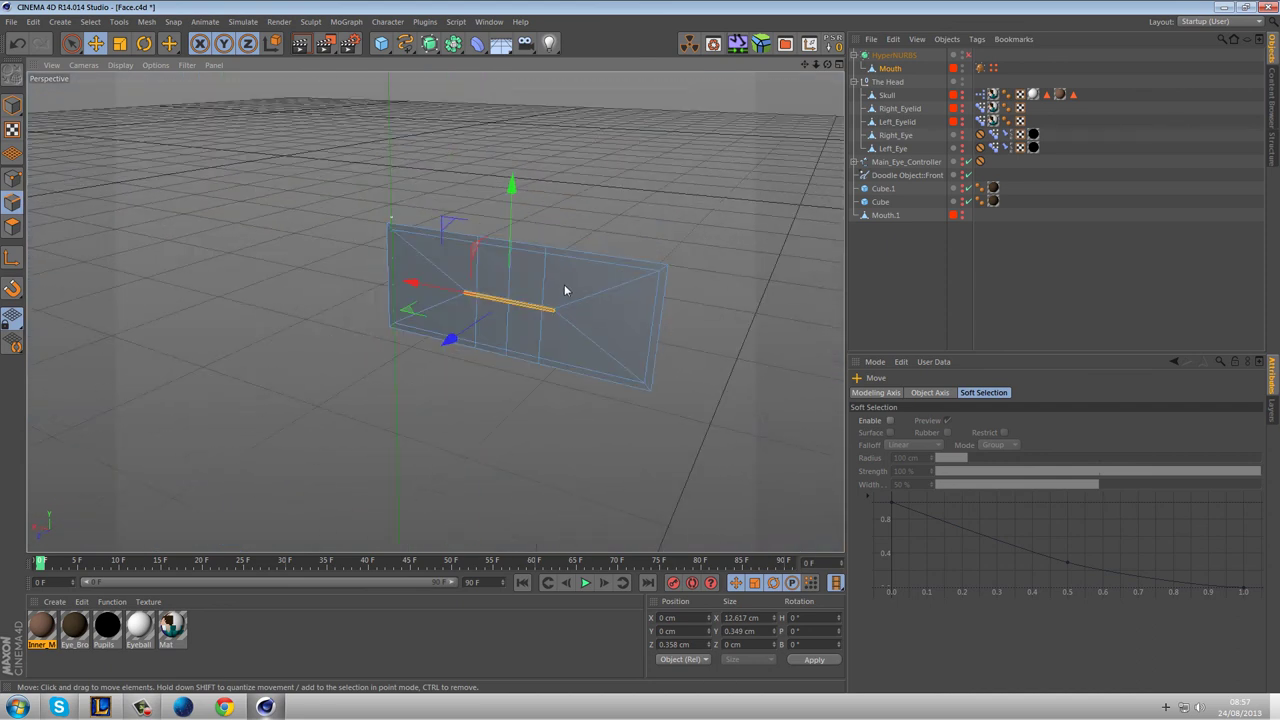
pyautogui.scroll(6, 563, 275)
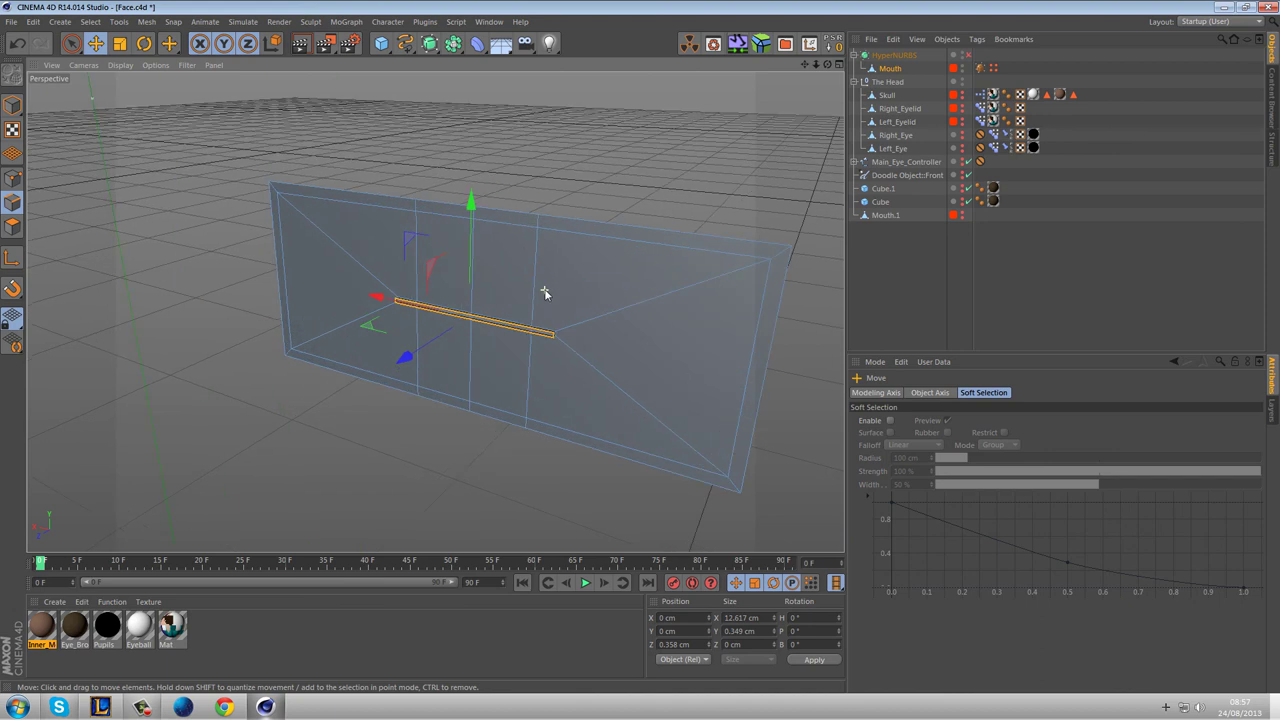
# Extrude the slit's inner edge loop outward by scaling it to about 34.2 by 12.2 cm behind the front face.
pyautogui.click(119, 43)
pyautogui.keyDown('alt'); pyautogui.moveTo(226, 194); pyautogui.dragTo(310, 162); pyautogui.keyUp('alt')
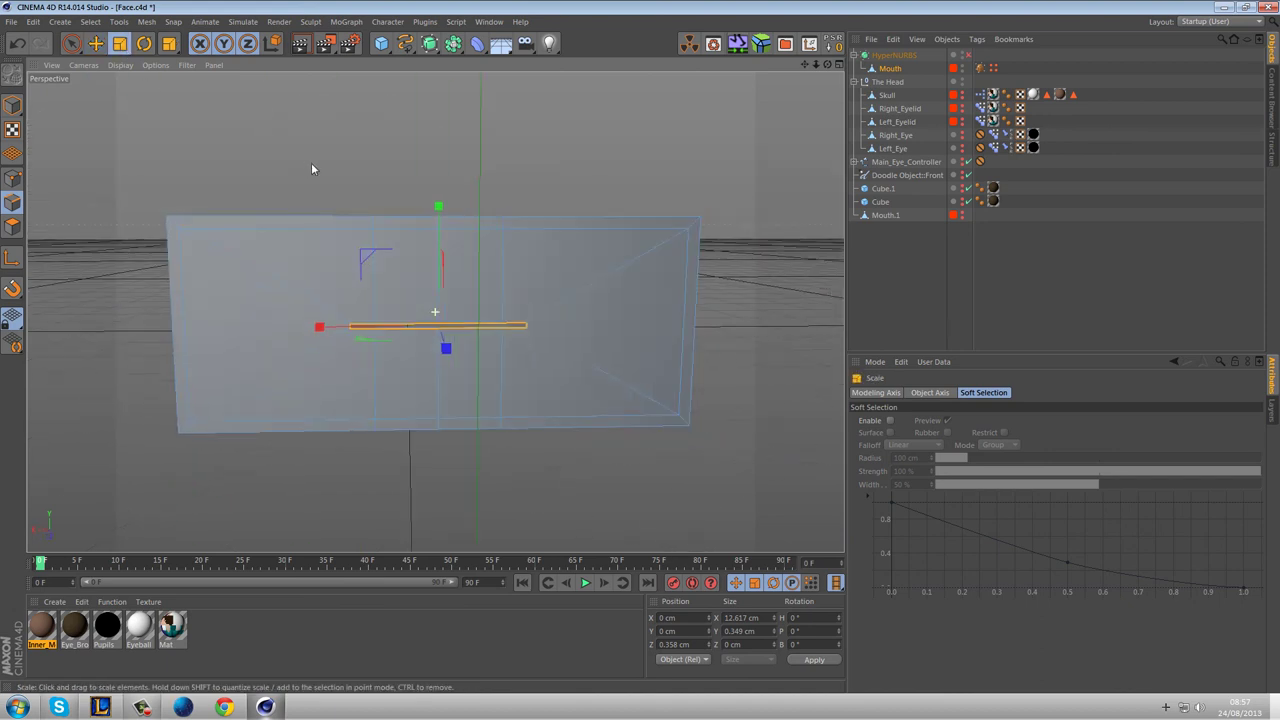
pyautogui.moveTo(416, 291); pyautogui.dragTo(499, 5)
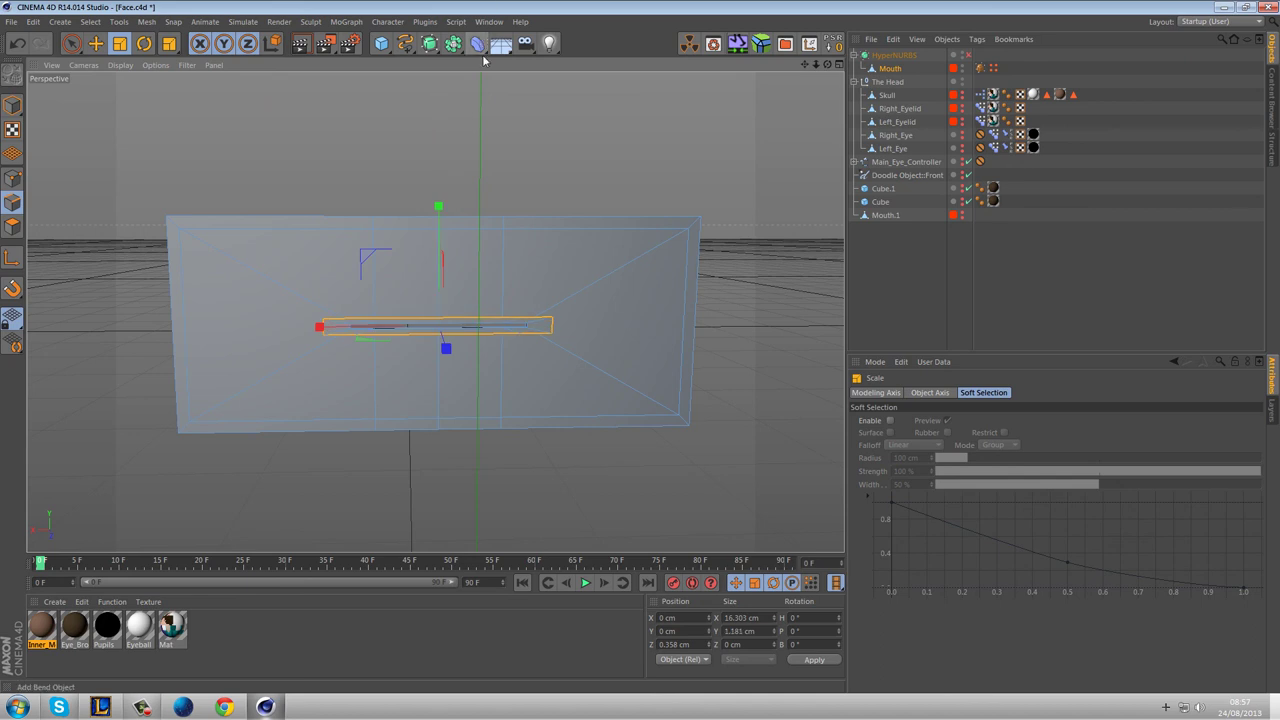
pyautogui.moveTo(440, 205); pyautogui.dragTo(473, 133)
pyautogui.moveTo(371, 251); pyautogui.dragTo(267, 181)
pyautogui.moveTo(437, 206); pyautogui.dragTo(438, 174)
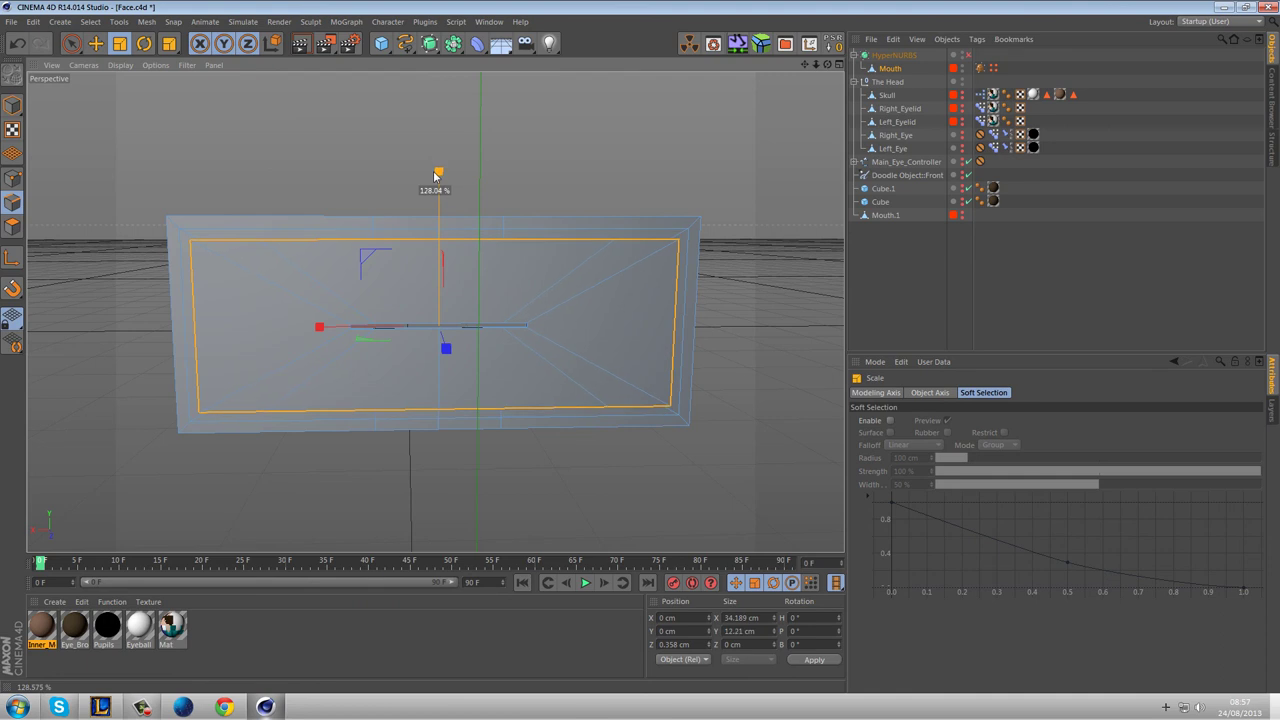
# In Point mode, copy the slit point's X position of -4.593 cm to the misaligned upper point of the inner loop.
pyautogui.keyDown('alt'); pyautogui.moveTo(662, 197); pyautogui.dragTo(303, 247); pyautogui.keyUp('alt')
pyautogui.press('e')
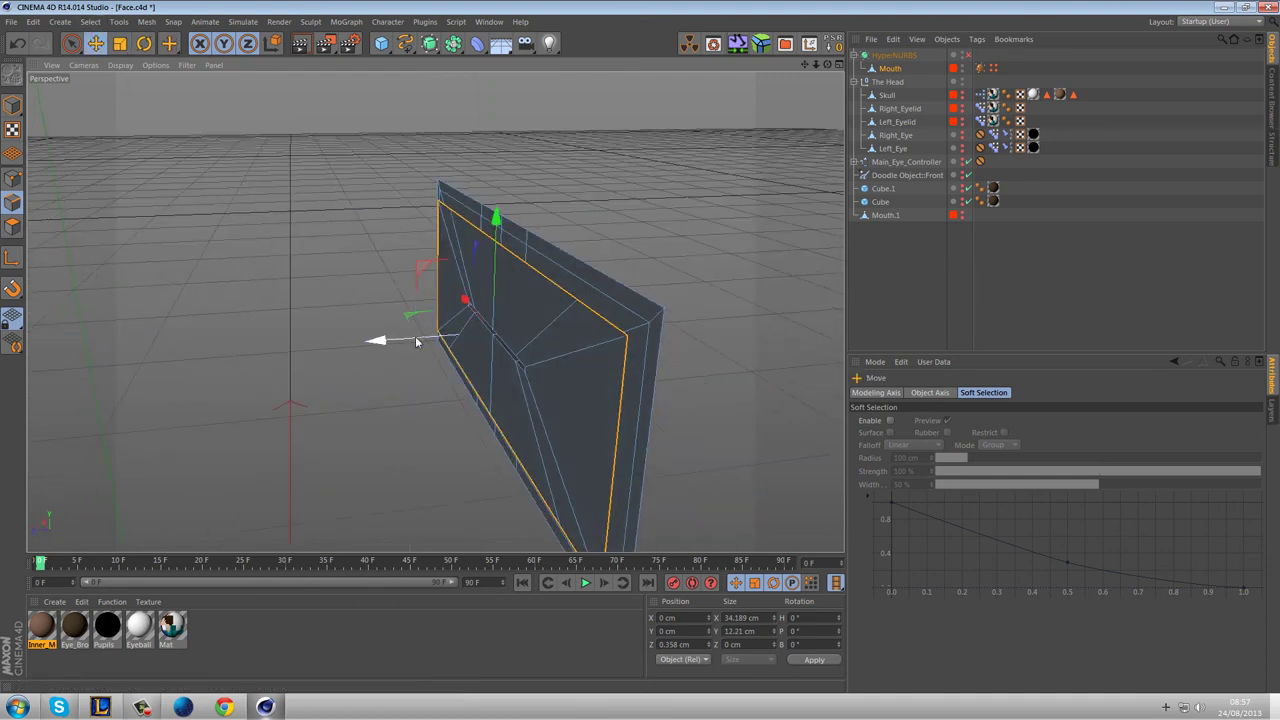
pyautogui.click(14, 179)
pyautogui.click(73, 45)
pyautogui.keyDown('alt'); pyautogui.moveTo(250, 369); pyautogui.dragTo(530, 321); pyautogui.keyUp('alt')
pyautogui.click(527, 327)
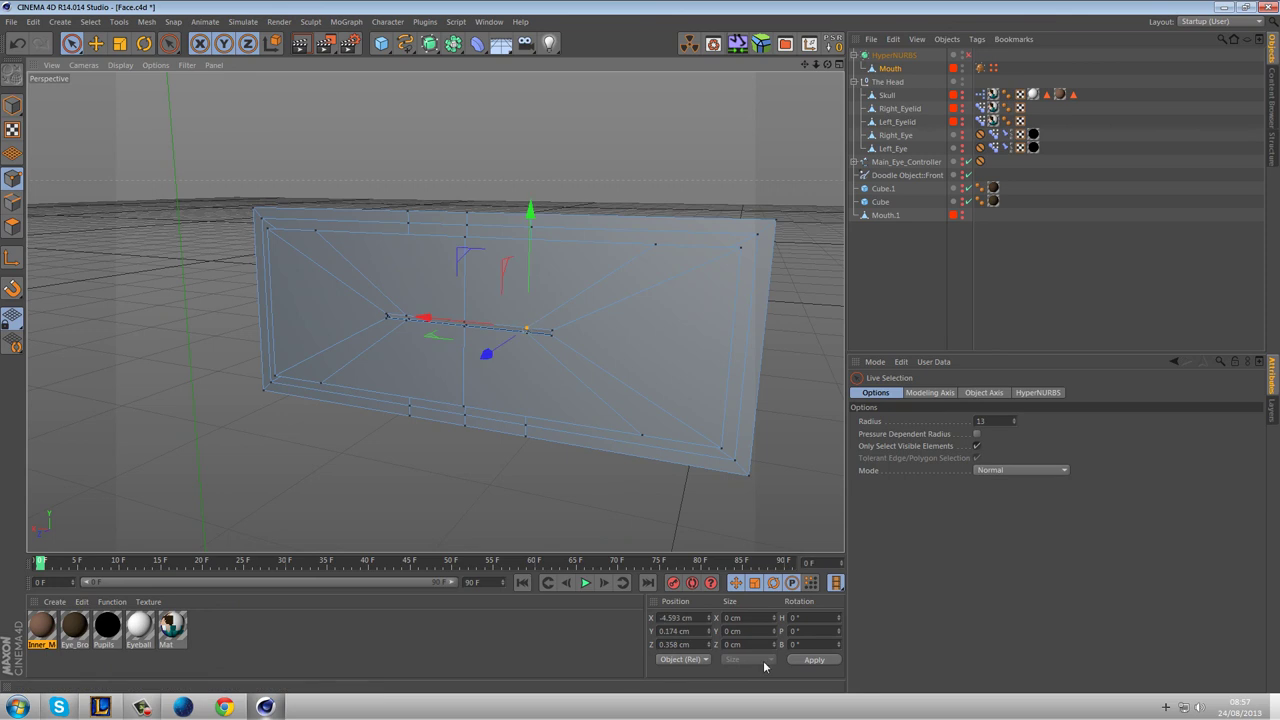
pyautogui.click(683, 618)
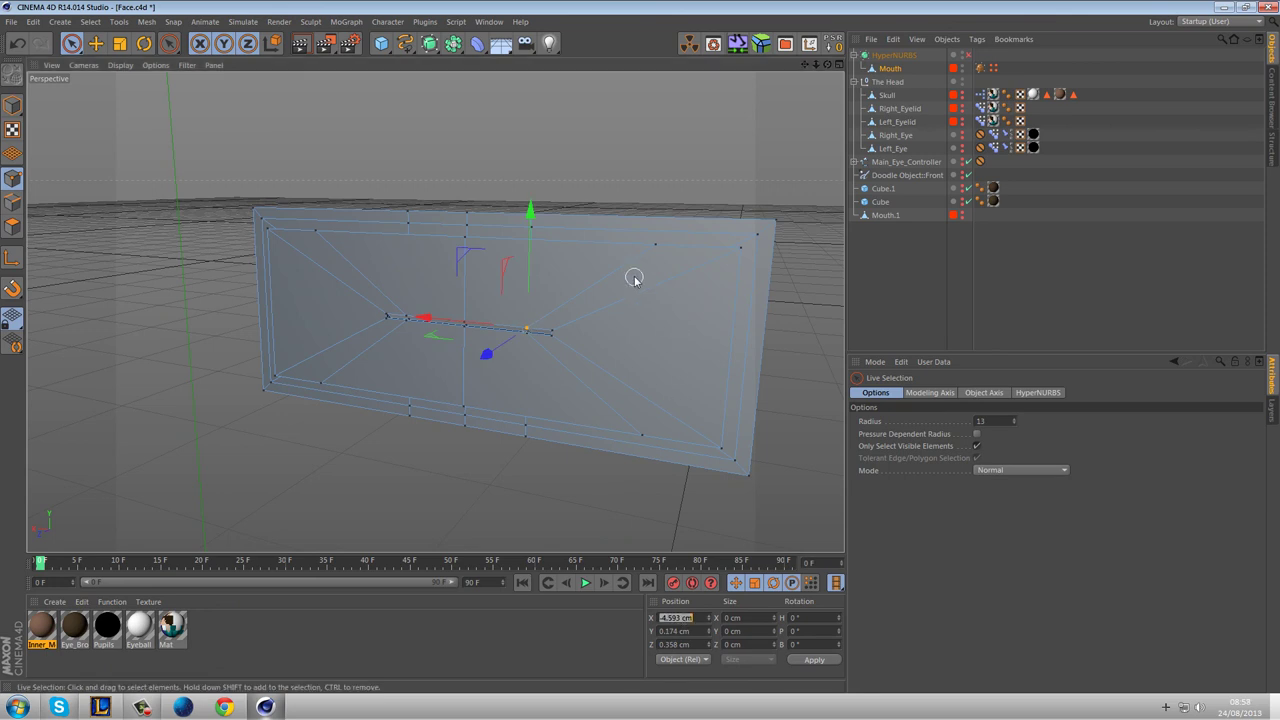
pyautogui.click(657, 248)
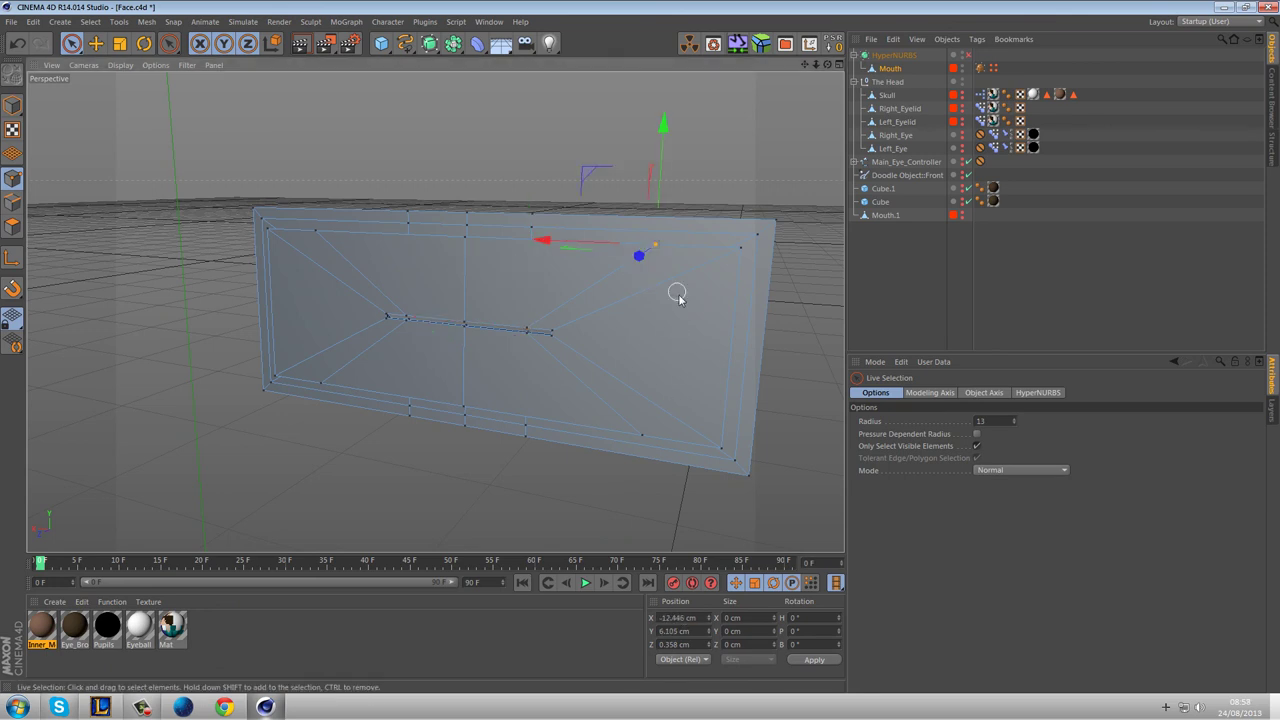
pyautogui.click(685, 618)
pyautogui.press('Return')
# Set the X position of the matching lower point on the inner loop to -4.593 cm.
pyautogui.click(640, 446)
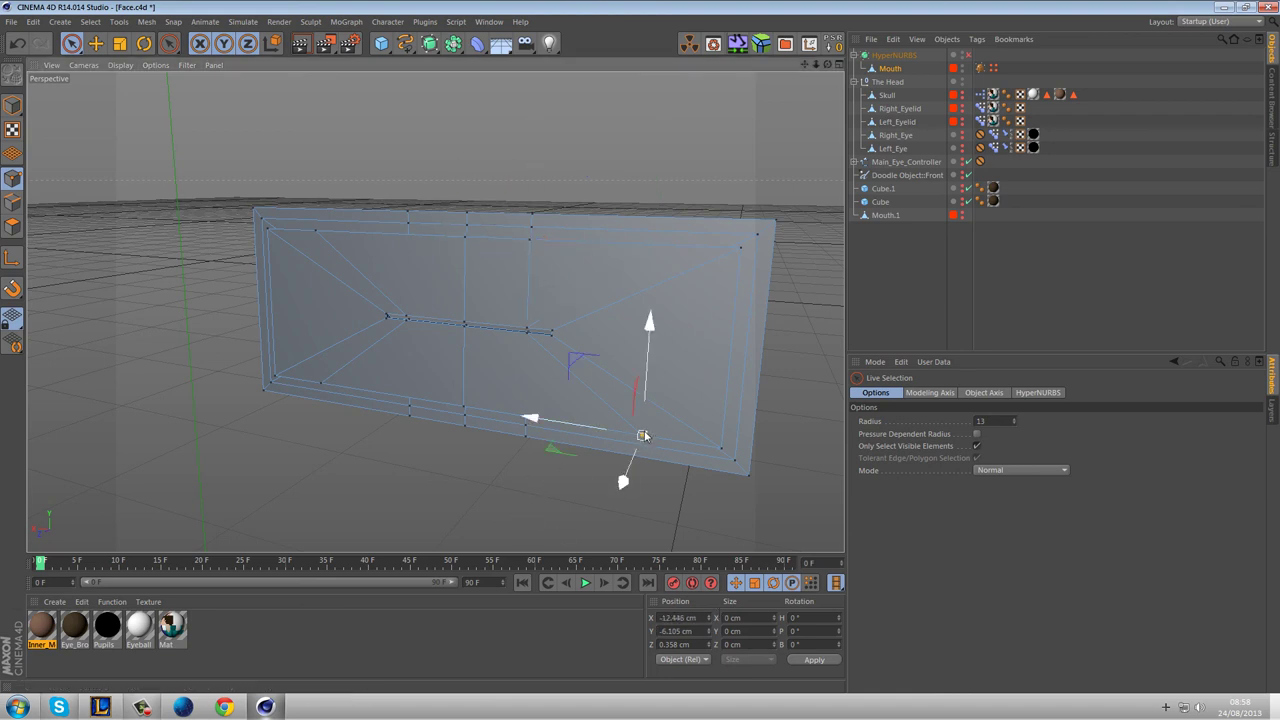
pyautogui.click(683, 618)
pyautogui.write('-4.593')
pyautogui.press('Return')
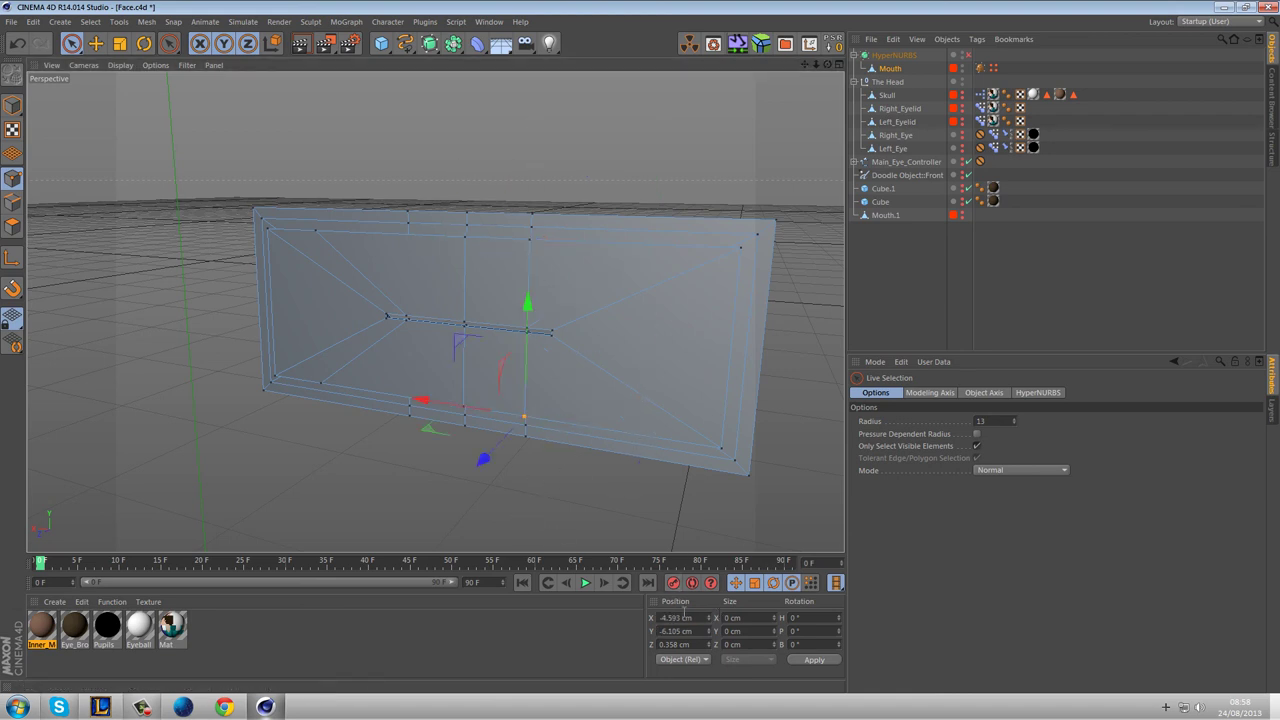
# On the opposite side, copy the slit point's X position of 4.593 cm to the inner loop's upper point.
pyautogui.keyDown('alt'); pyautogui.moveTo(500, 89); pyautogui.dragTo(592, 257); pyautogui.keyUp('alt')
pyautogui.click(506, 345)
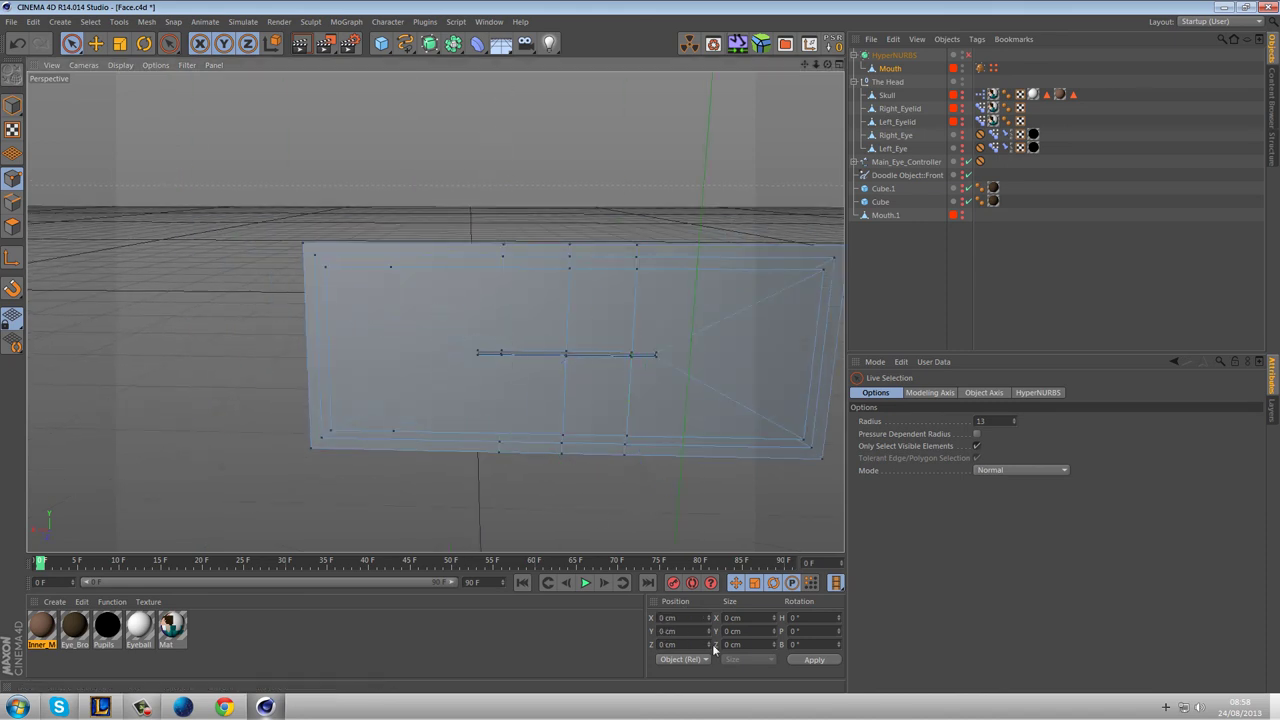
pyautogui.scroll(4, 502, 342)
pyautogui.click(501, 357)
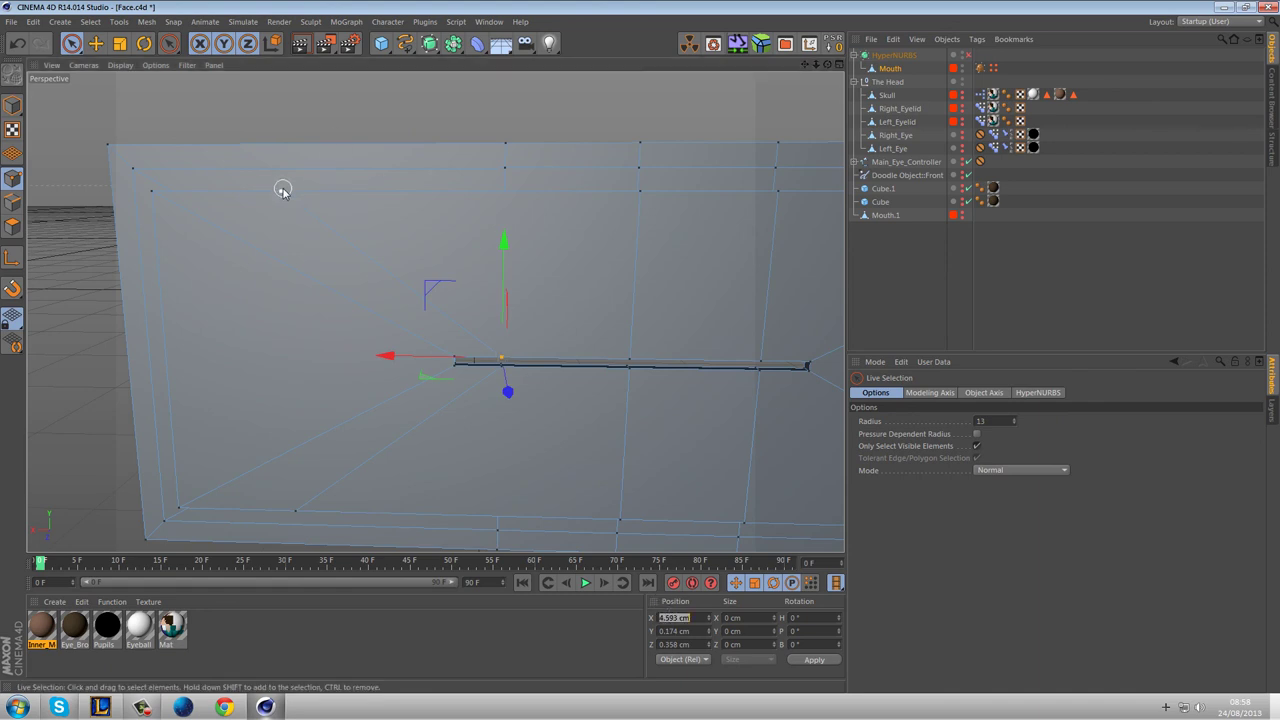
pyautogui.click(282, 190)
pyautogui.click(676, 617)
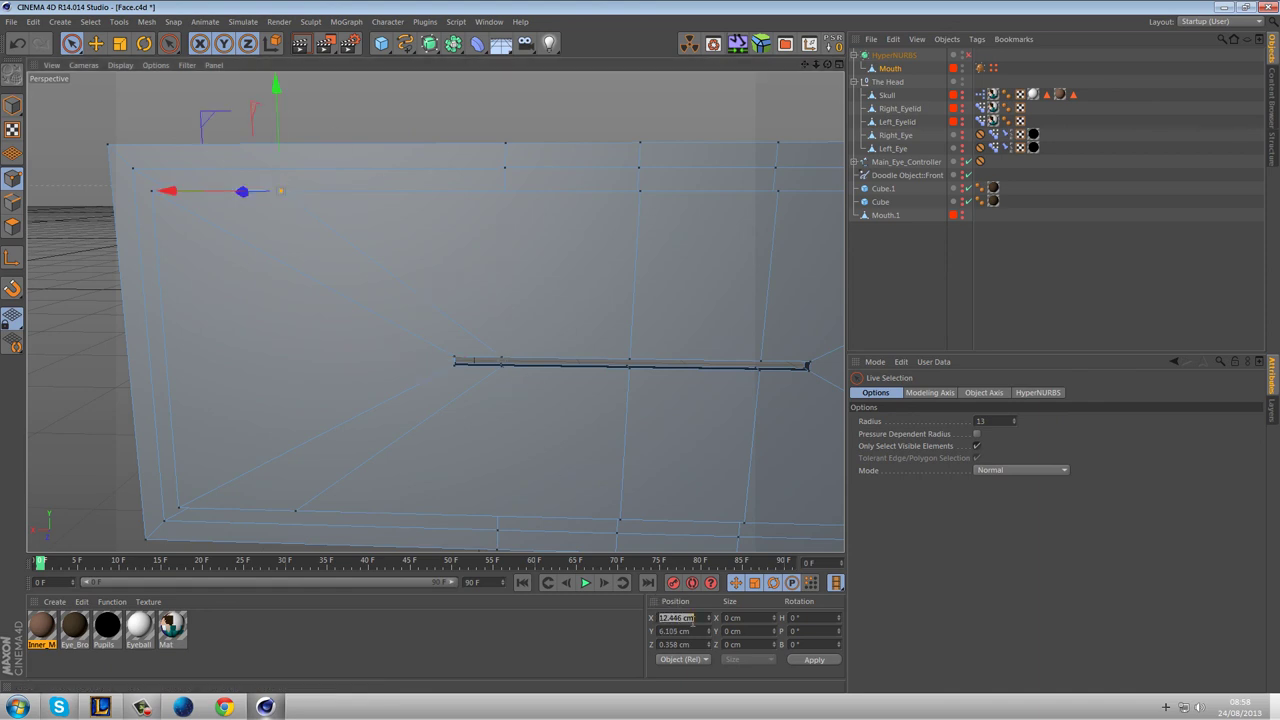
pyautogui.press('Return')
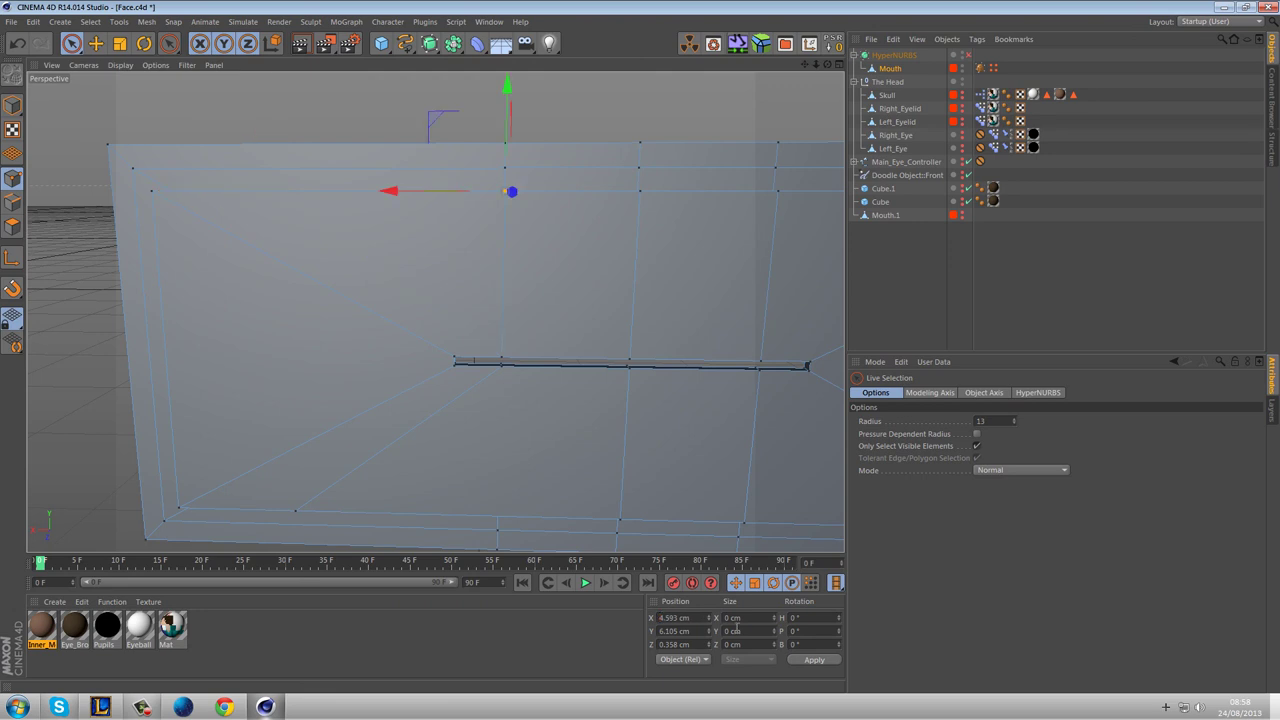
# Set the opposite side's lower inner-loop point to X 4.593 cm and deselect it.
pyautogui.click(300, 510)
pyautogui.click(679, 618)
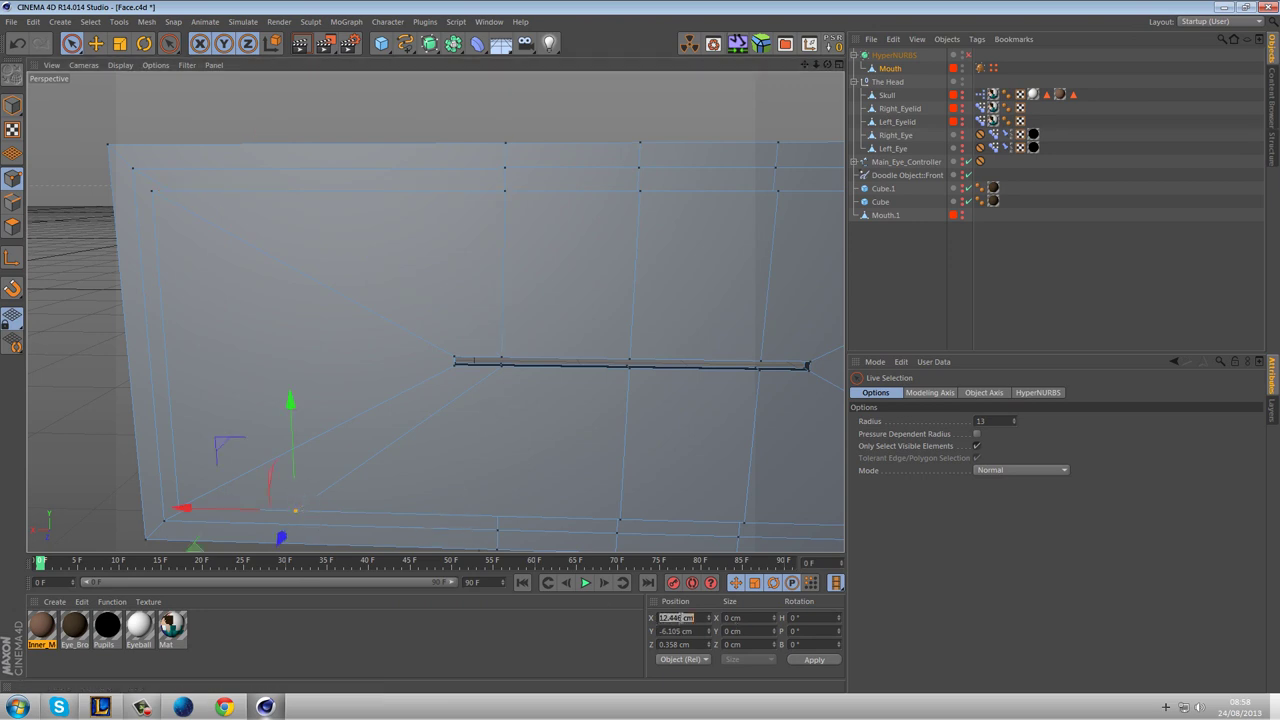
pyautogui.press('Return')
pyautogui.click(571, 115)
# Extrude the large inner edge loop backward along Z to about 27.5 cm to form the mouth cavity.
pyautogui.scroll(-3, 572, 114)
pyautogui.keyDown('alt'); pyautogui.moveTo(456, 180); pyautogui.dragTo(644, 224); pyautogui.keyUp('alt')
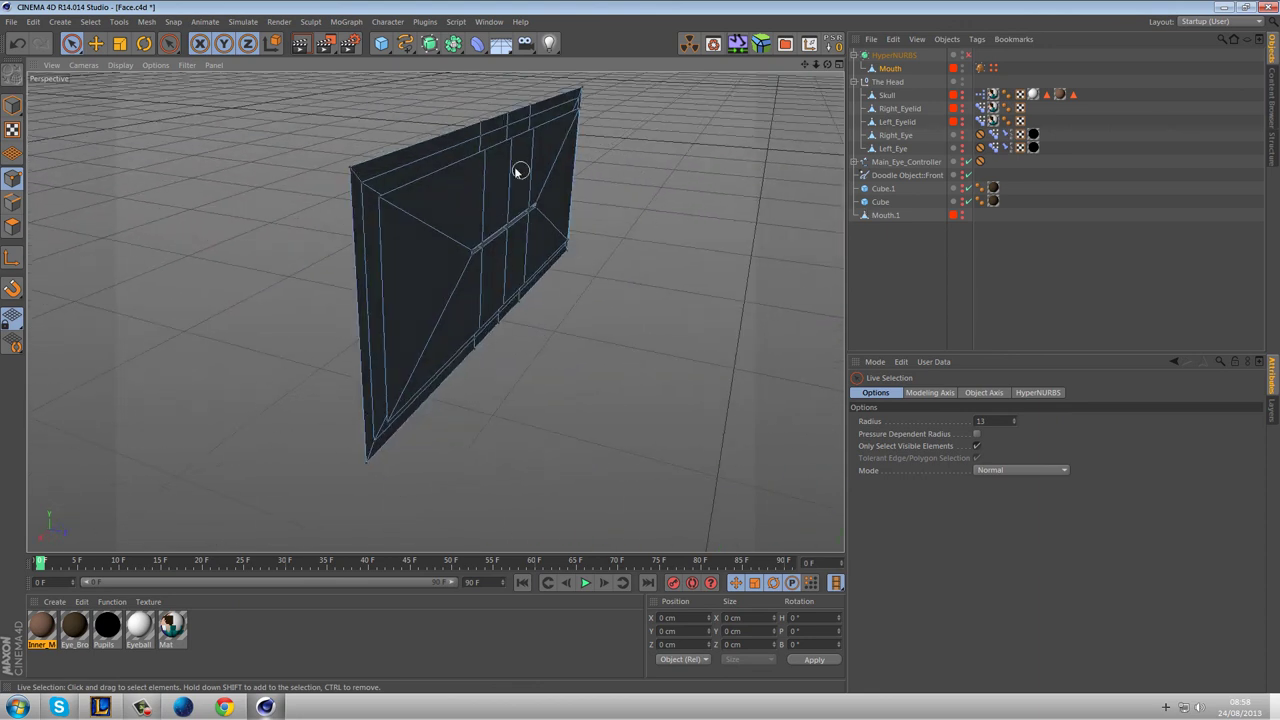
pyautogui.keyDown('alt'); pyautogui.moveTo(523, 223); pyautogui.dragTo(1, 380); pyautogui.keyUp('alt')
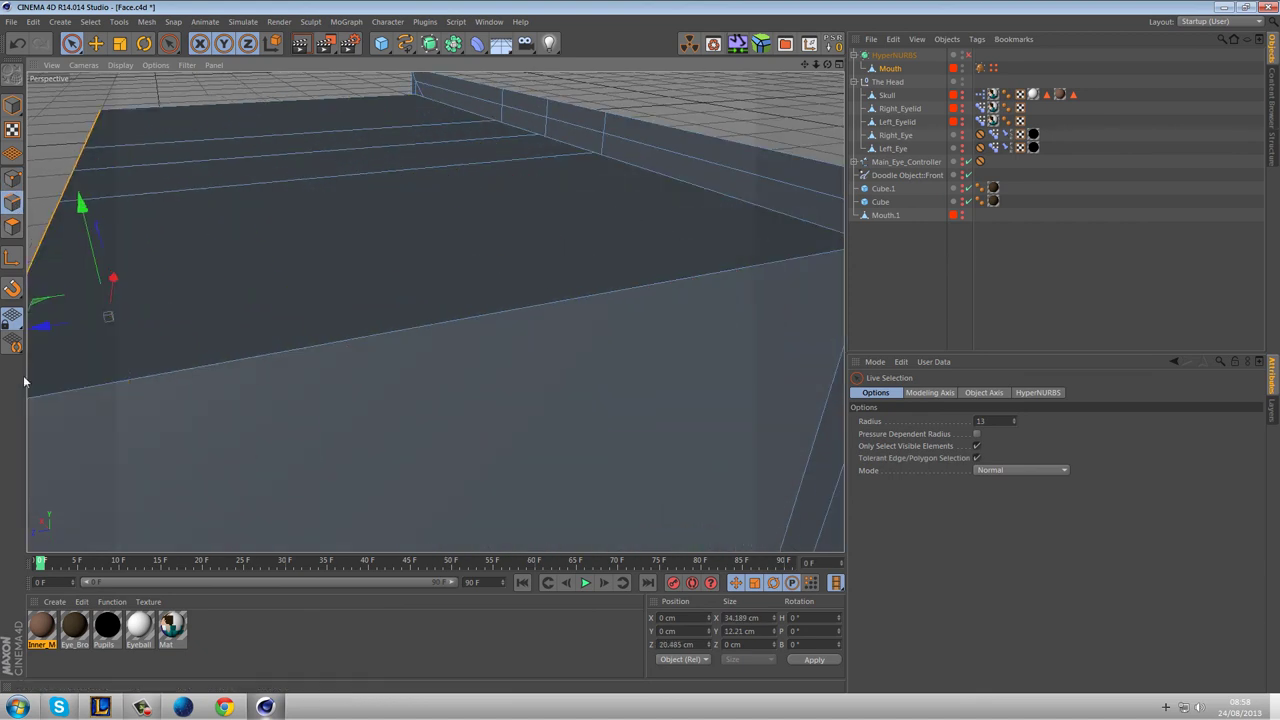
pyautogui.keyDown('alt'); pyautogui.moveTo(321, 349); pyautogui.dragTo(557, 247, button='middle'); pyautogui.keyUp('alt')
pyautogui.scroll(-3, 557, 247)
pyautogui.scroll(-3, 557, 247)
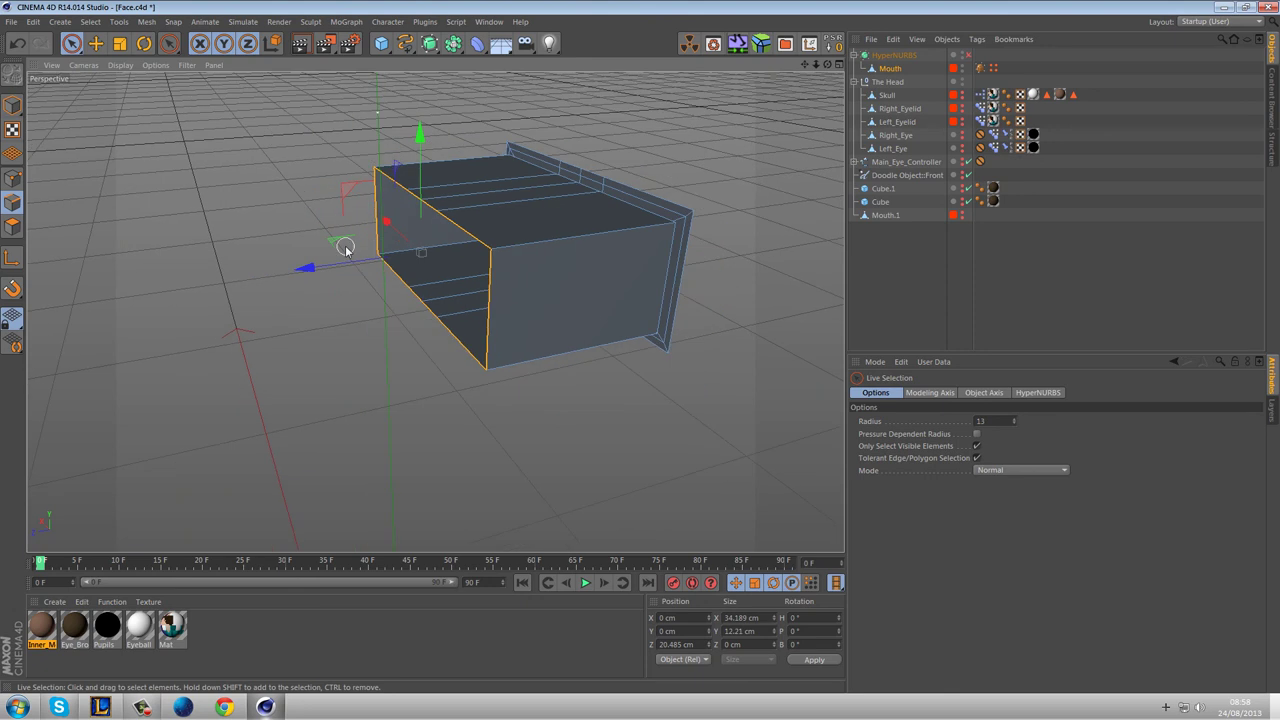
pyautogui.moveTo(345, 268); pyautogui.dragTo(280, 268)
pyautogui.scroll(2, 320, 286)
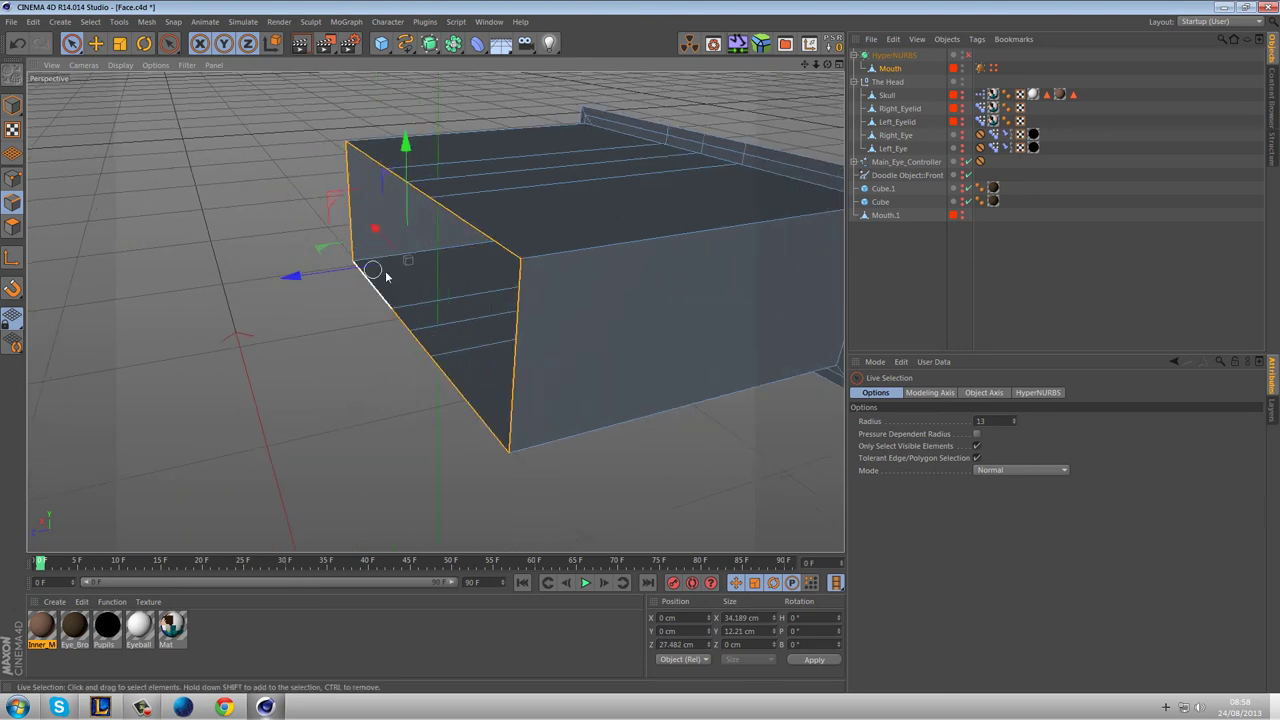
pyautogui.scroll(-2, 326, 266)
# Extend the cavity's back edge loop to a depth of about 33.2 cm with a narrow edge strip, and deselect it.
pyautogui.moveTo(168, 329); pyautogui.dragTo(636, 387)
pyautogui.scroll(3, 677, 378)
pyautogui.click(571, 329)
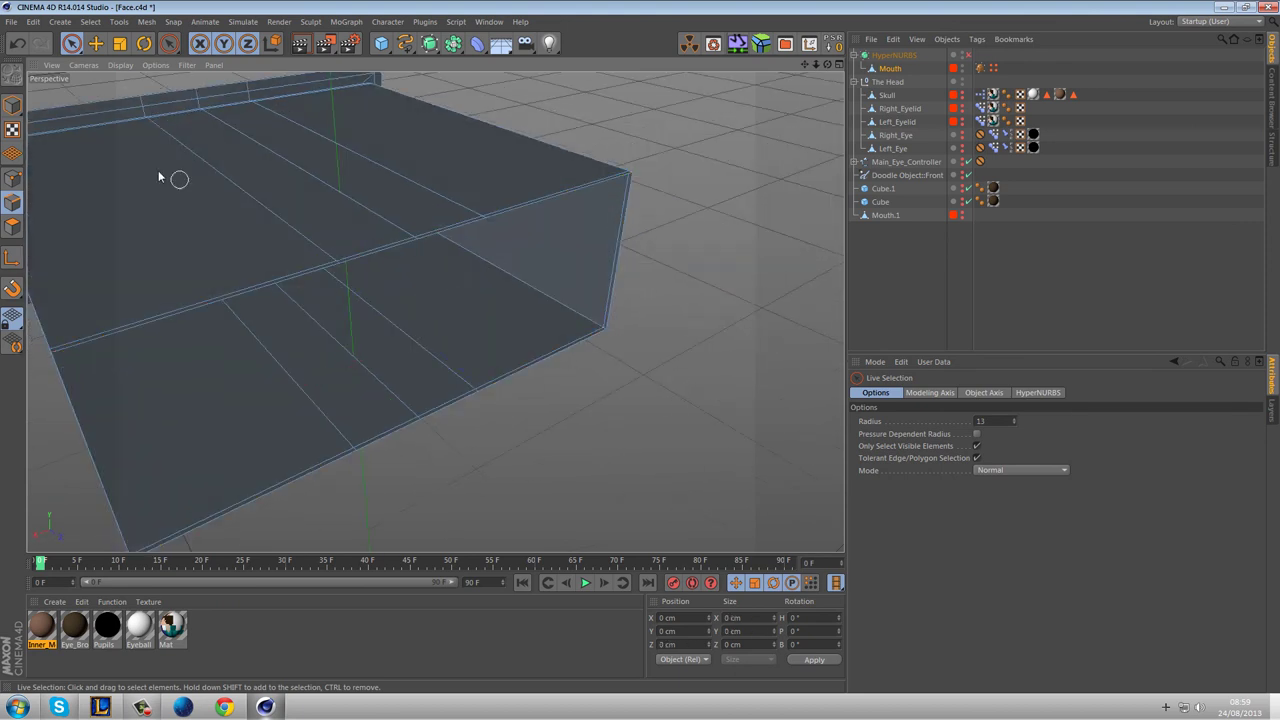
# Close the cavity's open back by bridging its upper edges to the matching lower edges, segment by segment.
pyautogui.rightClick(679, 184)
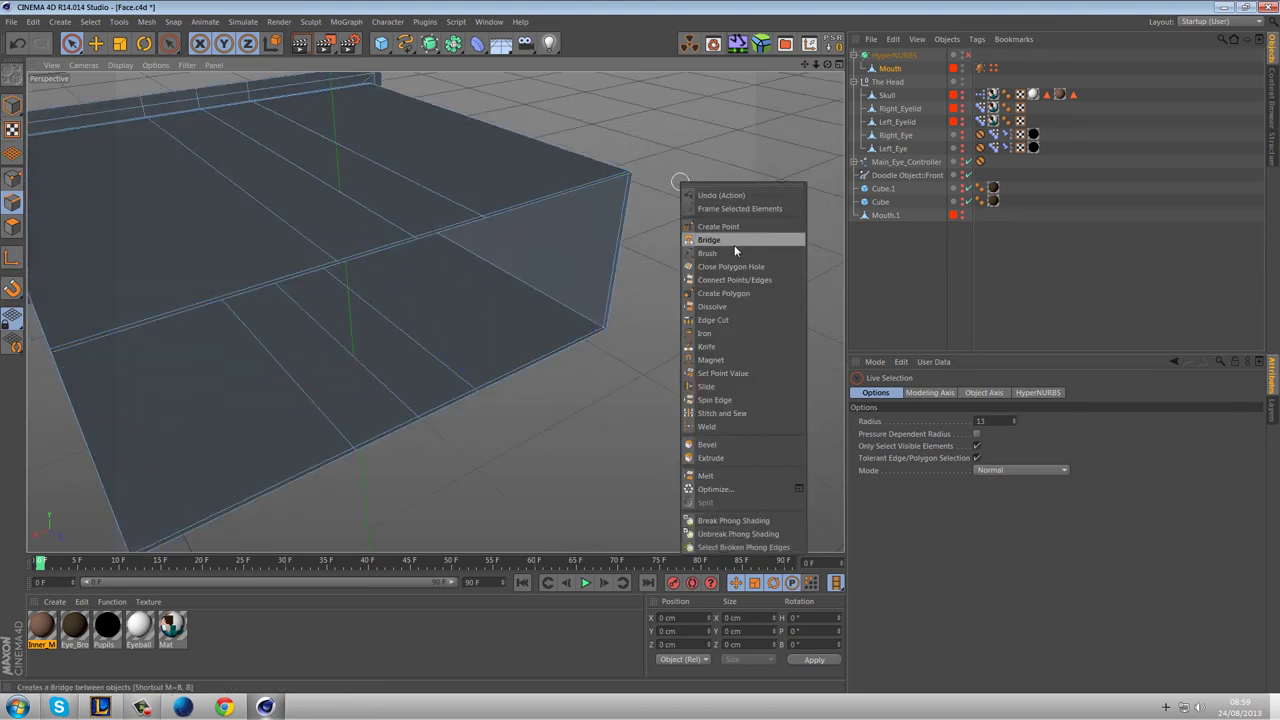
pyautogui.click(734, 246)
pyautogui.moveTo(578, 188); pyautogui.dragTo(573, 346)
pyautogui.moveTo(436, 231); pyautogui.dragTo(456, 399)
pyautogui.moveTo(371, 257); pyautogui.dragTo(358, 400)
pyautogui.moveTo(275, 287); pyautogui.dragTo(333, 482)
# Re-enable the HyperNURBS and inspect the smoothed mouth cavity from the side and back.
pyautogui.keyDown('alt'); pyautogui.moveTo(564, 387); pyautogui.dragTo(333, 410); pyautogui.keyUp('alt')
pyautogui.press('q')
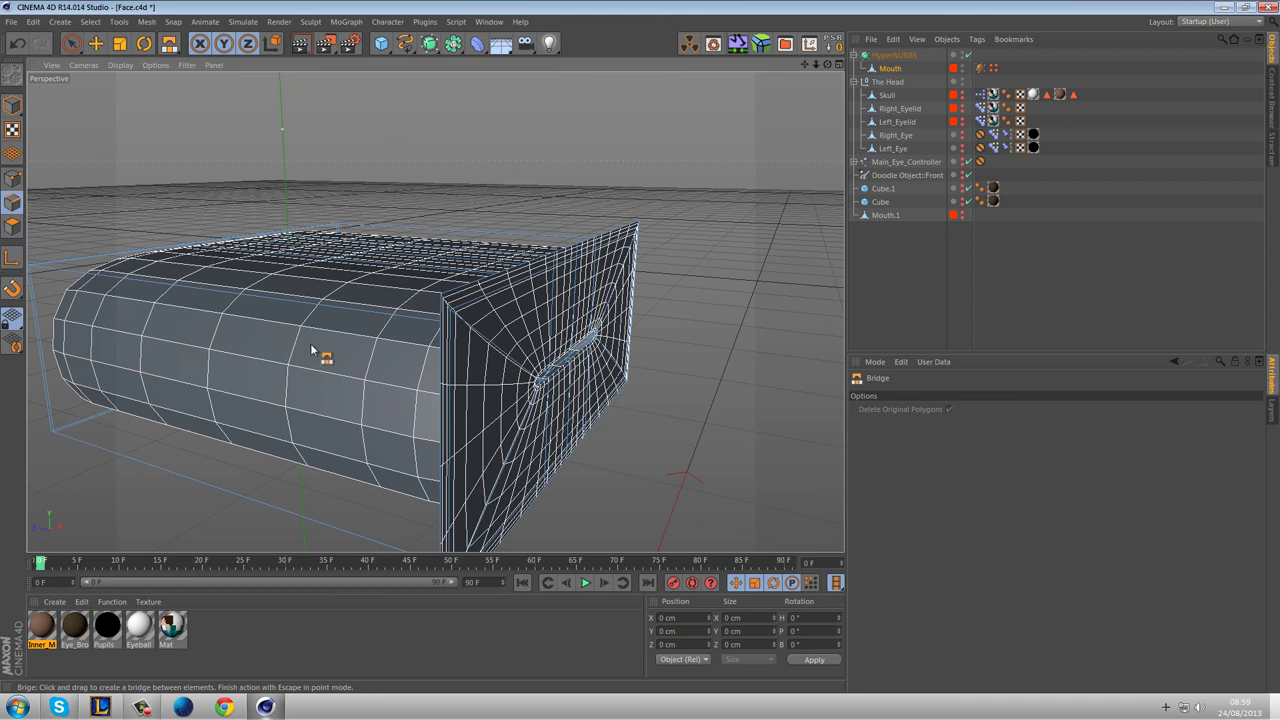
pyautogui.keyDown('alt'); pyautogui.moveTo(700, 290); pyautogui.dragTo(511, 249); pyautogui.keyUp('alt')
pyautogui.keyDown('alt'); pyautogui.moveTo(655, 362); pyautogui.dragTo(437, 245, button='middle'); pyautogui.keyUp('alt')
pyautogui.keyDown('alt'); pyautogui.moveTo(603, 310); pyautogui.dragTo(442, 236); pyautogui.keyUp('alt')
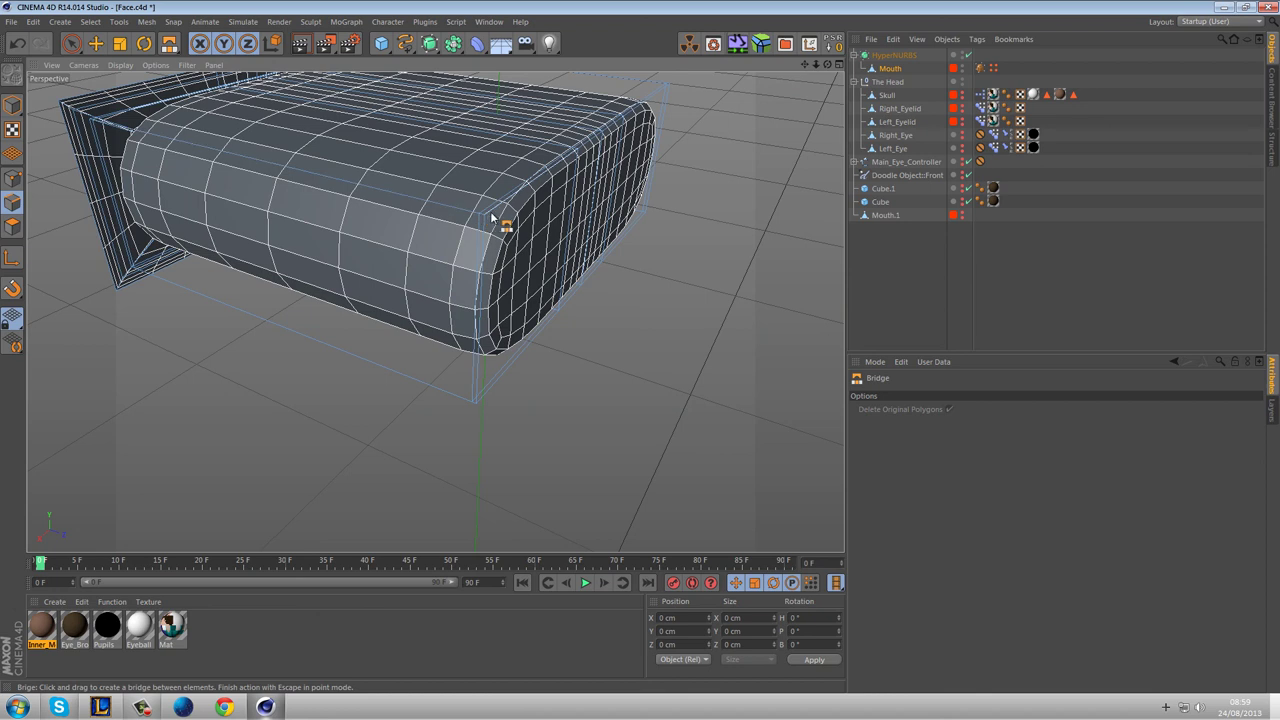
pyautogui.keyDown('alt'); pyautogui.moveTo(288, 243); pyautogui.dragTo(577, 215); pyautogui.keyUp('alt')
pyautogui.keyDown('alt'); pyautogui.moveTo(515, 241); pyautogui.dragTo(520, 313); pyautogui.keyUp('alt')
# Return to Model mode, check the Mouth's slit from the front and deselect everything.
pyautogui.click(11, 101)
pyautogui.keyDown('alt'); pyautogui.moveTo(705, 231); pyautogui.dragTo(680, 214); pyautogui.keyUp('alt')
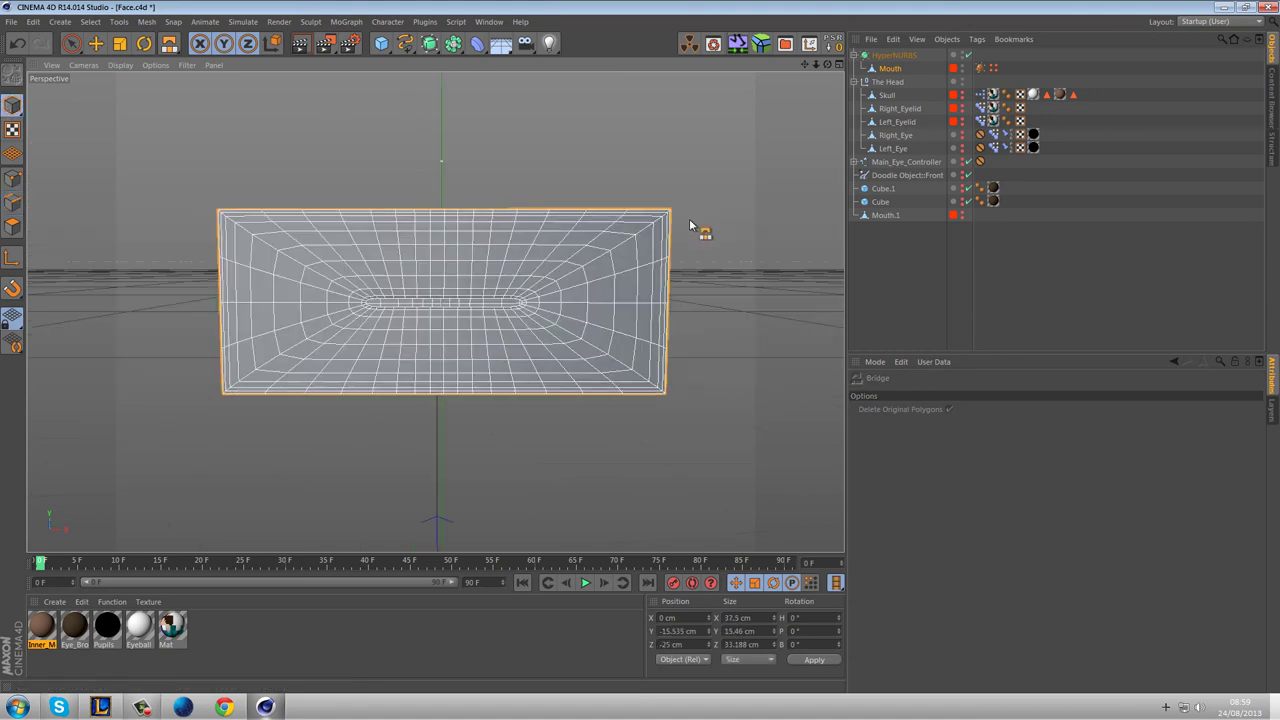
pyautogui.scroll(5, 457, 243)
pyautogui.keyDown('alt'); pyautogui.moveTo(500, 310); pyautogui.dragTo(446, 371); pyautogui.keyUp('alt')
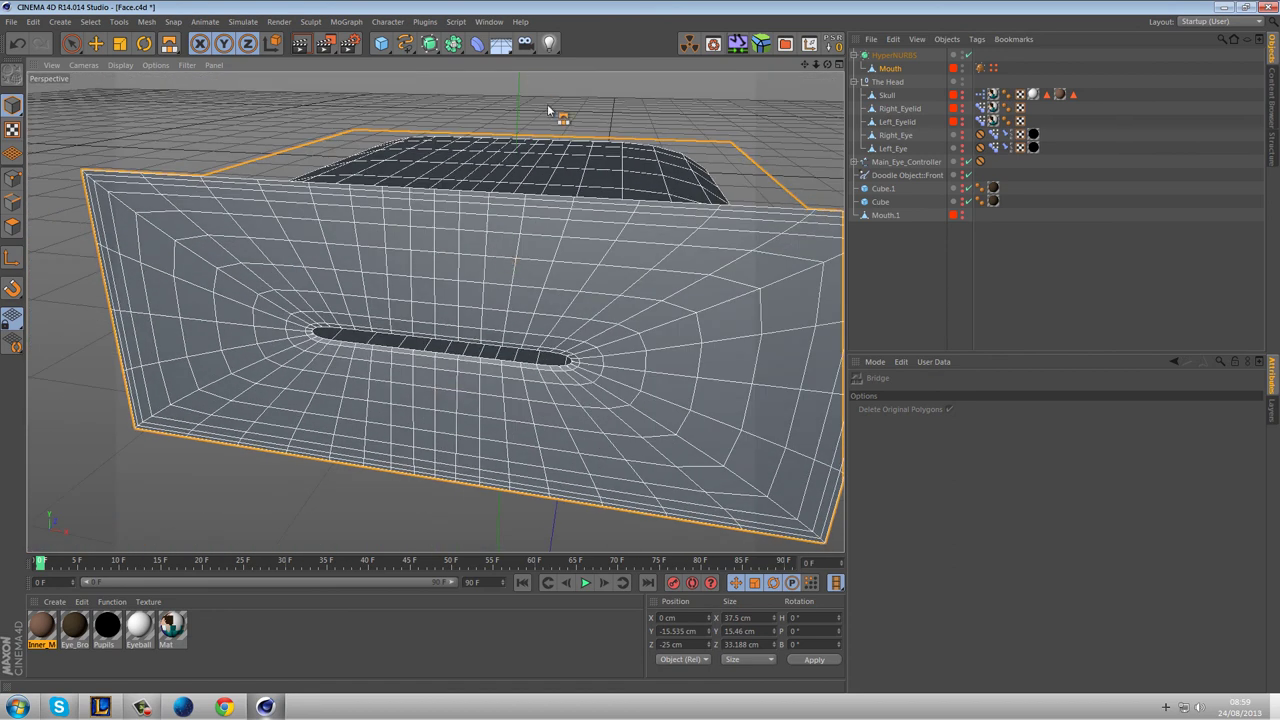
pyautogui.click(75, 43)
pyautogui.click(970, 283)
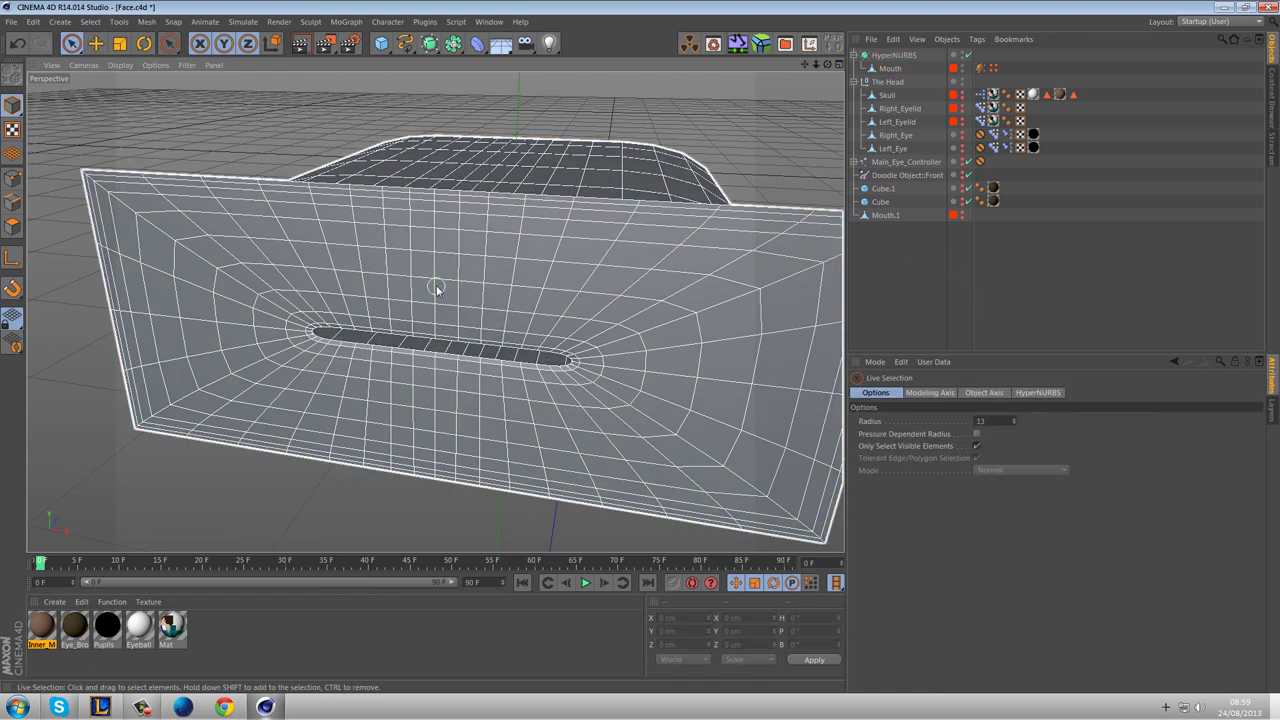
# Check the mouth piece from the back and front, and make the Skull visible again around it.
pyautogui.keyDown('alt'); pyautogui.moveTo(733, 292); pyautogui.dragTo(335, 290); pyautogui.keyUp('alt')
pyautogui.keyDown('alt'); pyautogui.moveTo(627, 300); pyautogui.dragTo(420, 323); pyautogui.keyUp('alt')
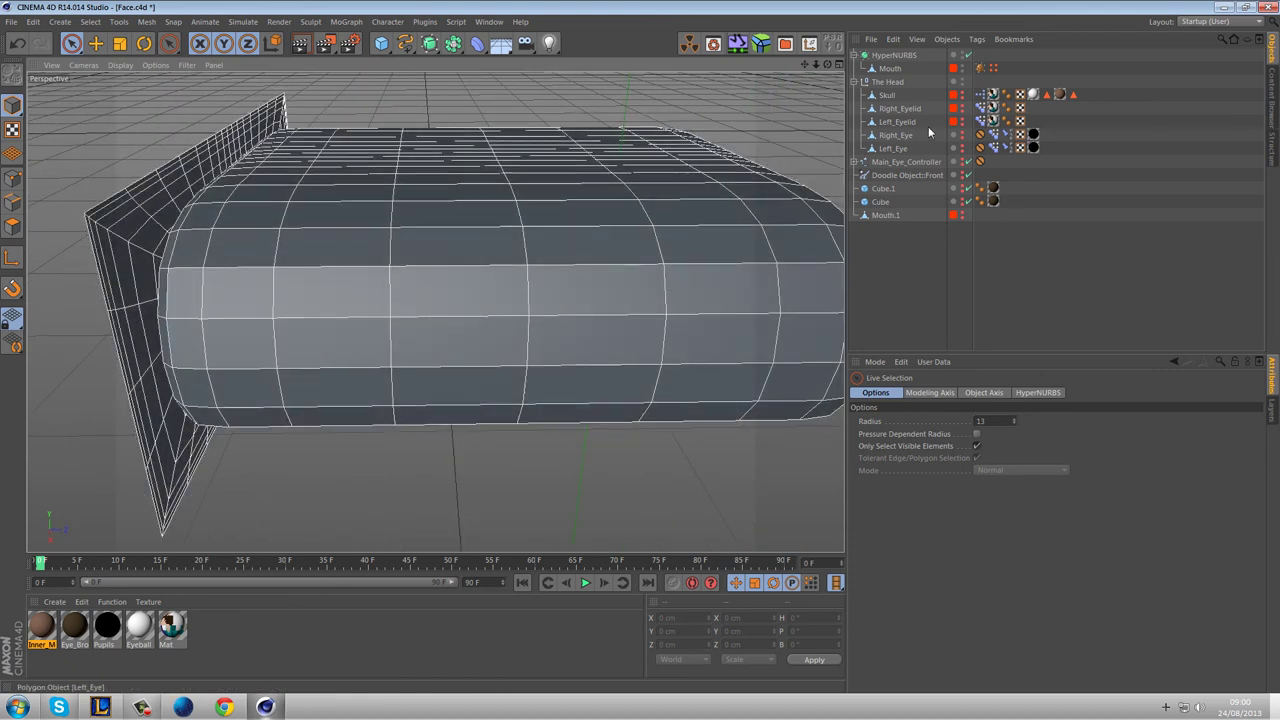
pyautogui.scroll(-3, 563, 283)
pyautogui.keyDown('alt'); pyautogui.moveTo(523, 312); pyautogui.dragTo(629, 386); pyautogui.keyUp('alt')
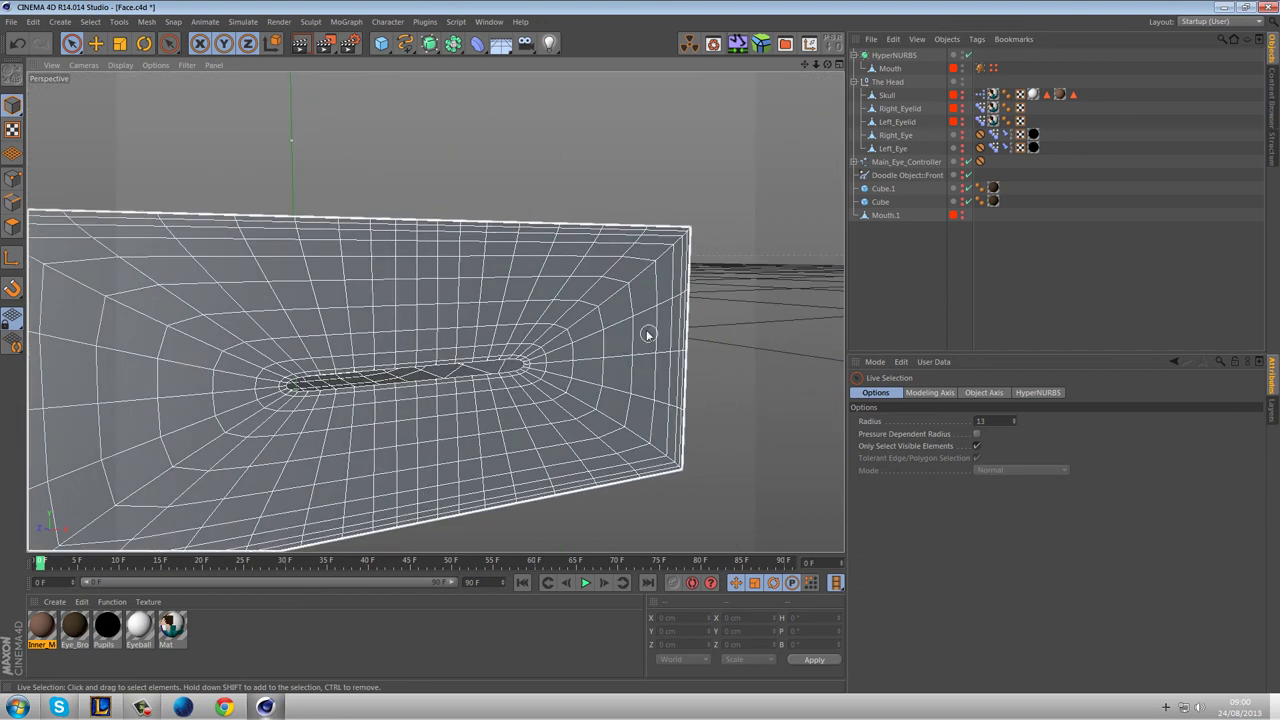
pyautogui.keyDown('alt'); pyautogui.moveTo(493, 336); pyautogui.dragTo(566, 330); pyautogui.keyUp('alt')
pyautogui.keyDown('alt'); pyautogui.moveTo(566, 329); pyautogui.dragTo(540, 318, button='middle'); pyautogui.keyUp('alt')
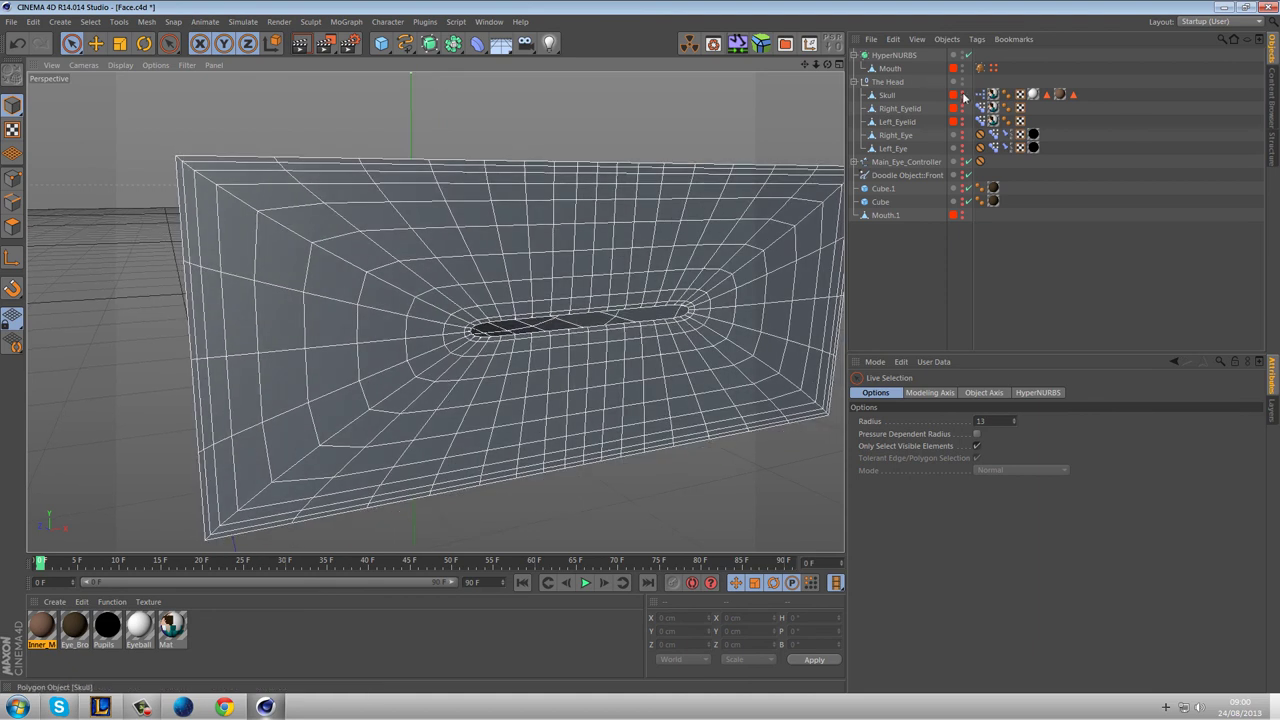
pyautogui.click(962, 92)
pyautogui.scroll(-4, 697, 229)
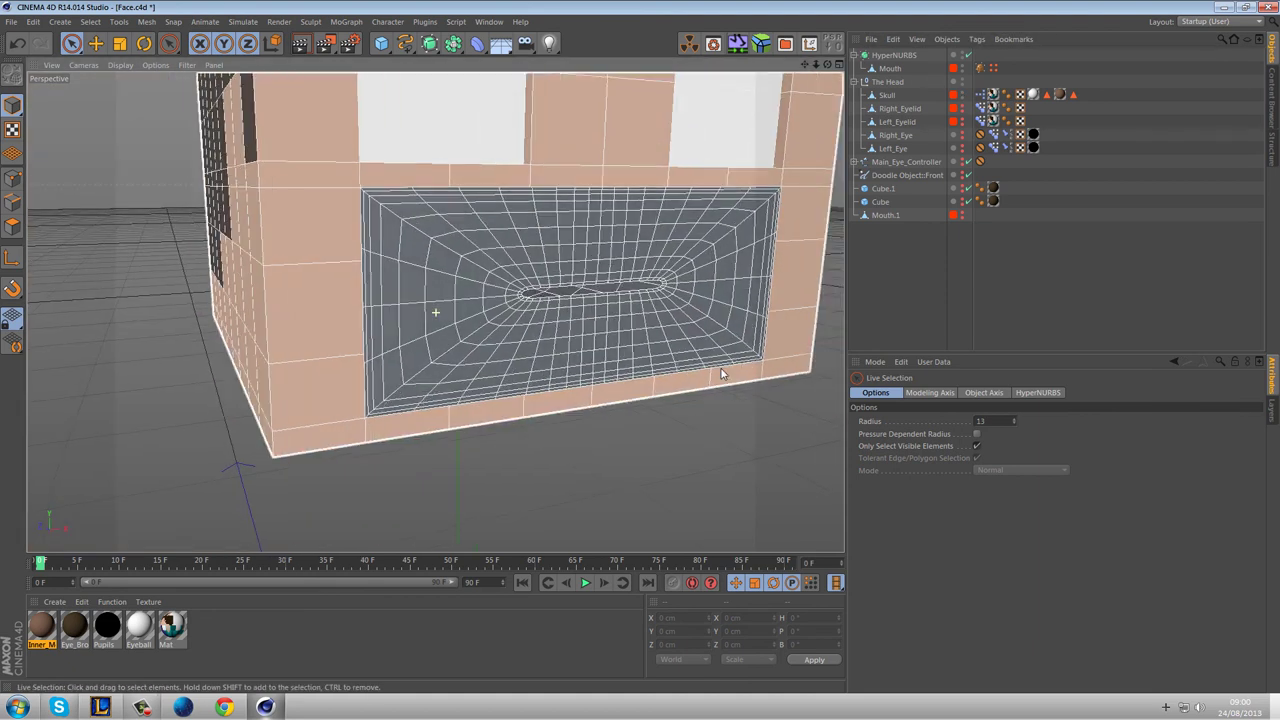
pyautogui.keyDown('alt'); pyautogui.moveTo(769, 371); pyautogui.dragTo(606, 354, button='middle'); pyautogui.keyUp('alt')
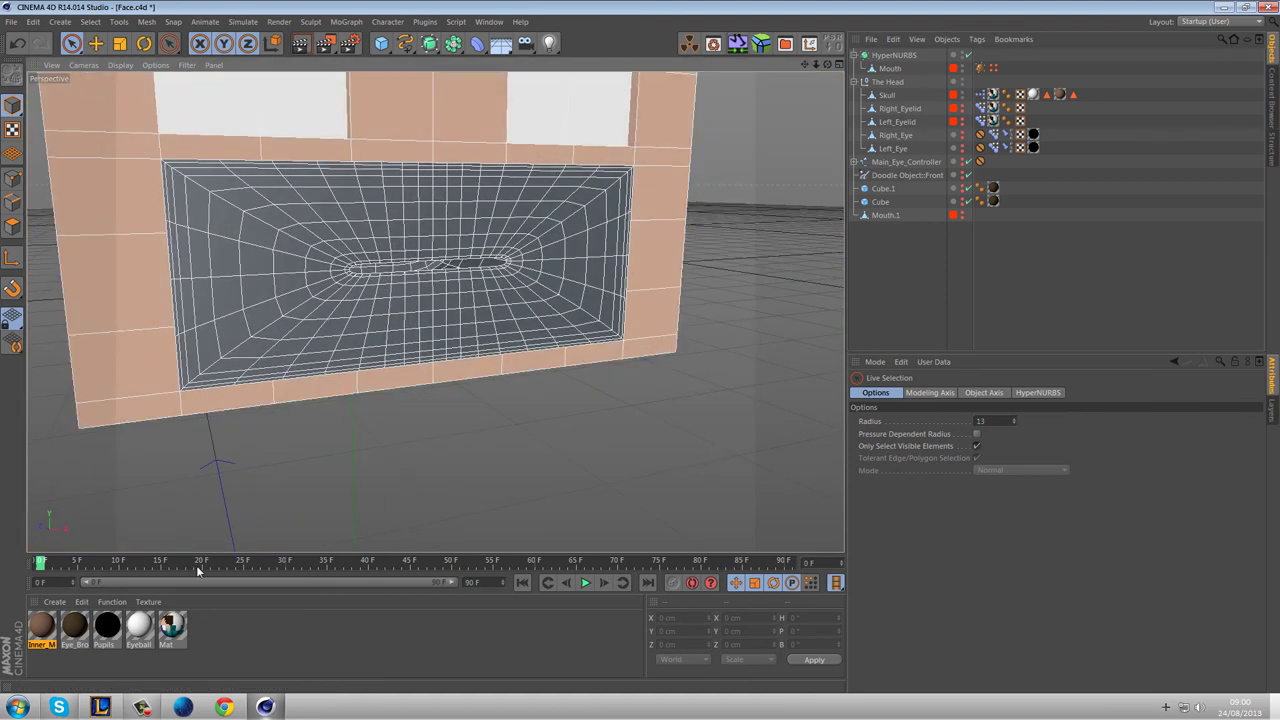
# Create a new material and turn off its Specular channel.
pyautogui.doubleClick(250, 635)
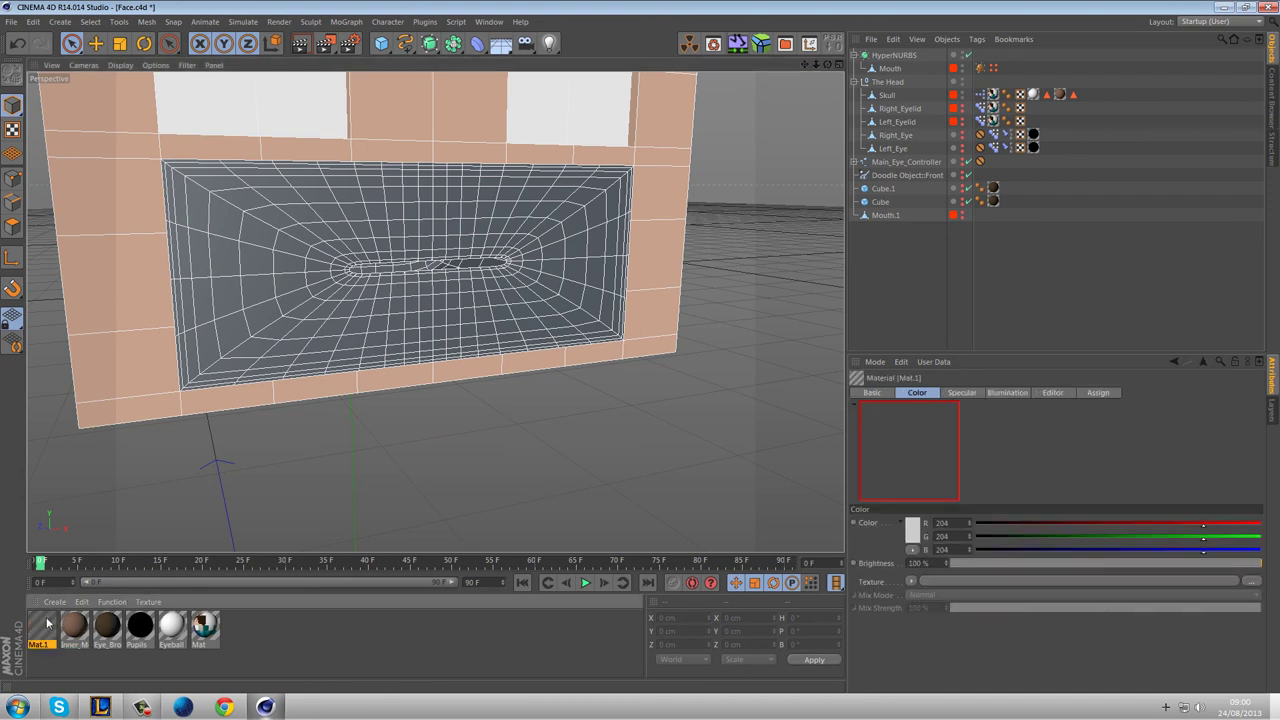
pyautogui.doubleClick(37, 626)
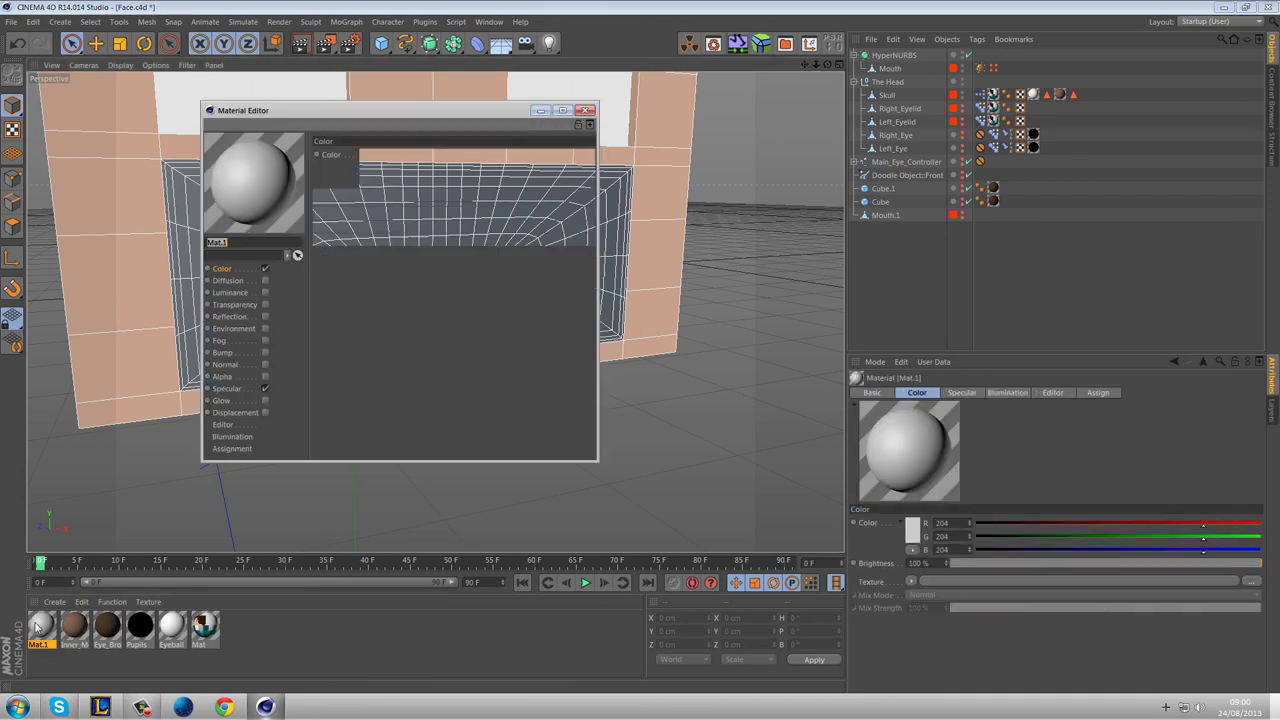
pyautogui.click(267, 388)
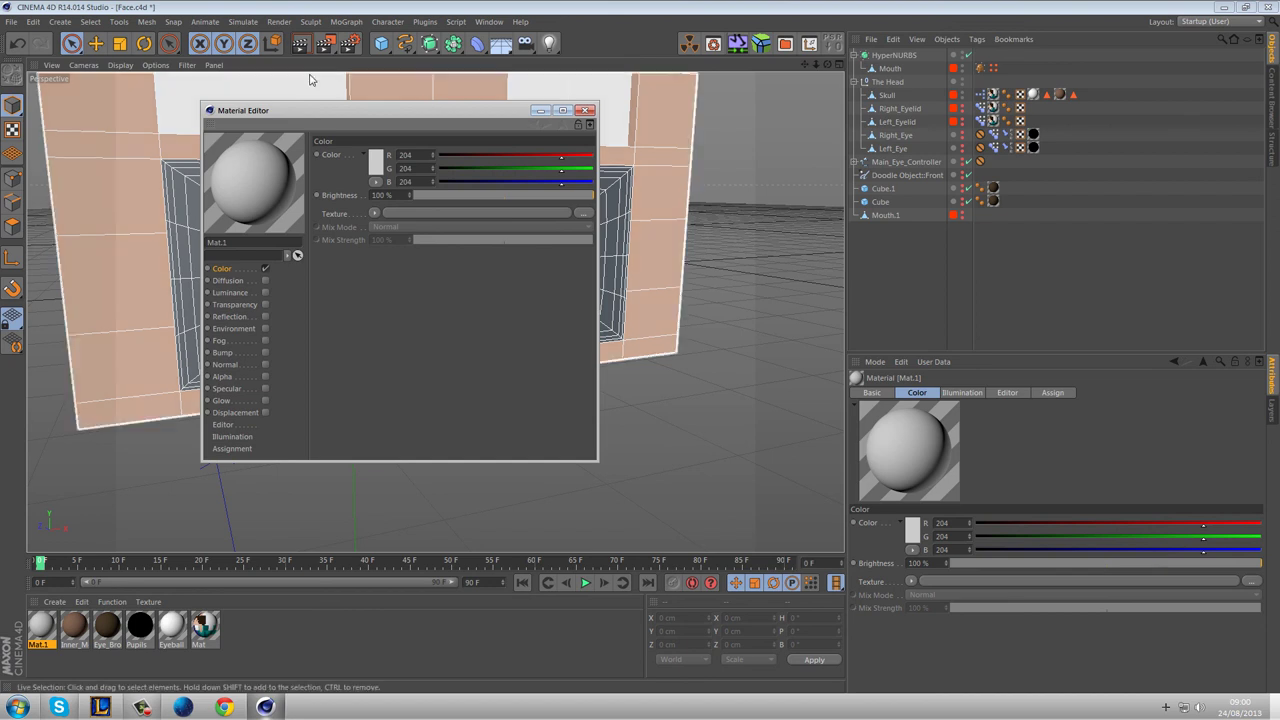
# Render the view and set the new material's color to the skull's skin tone sampled from the screen, RGB 198, 161, 141.
pyautogui.click(301, 44)
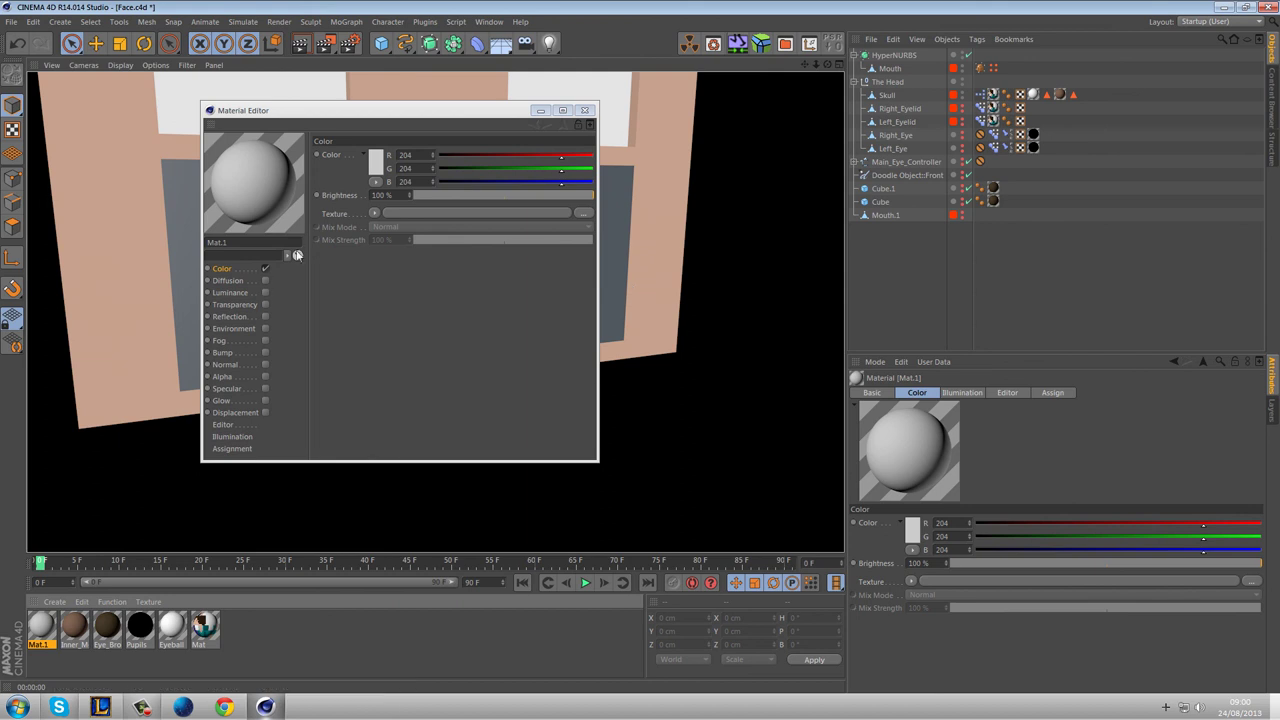
pyautogui.click(378, 168)
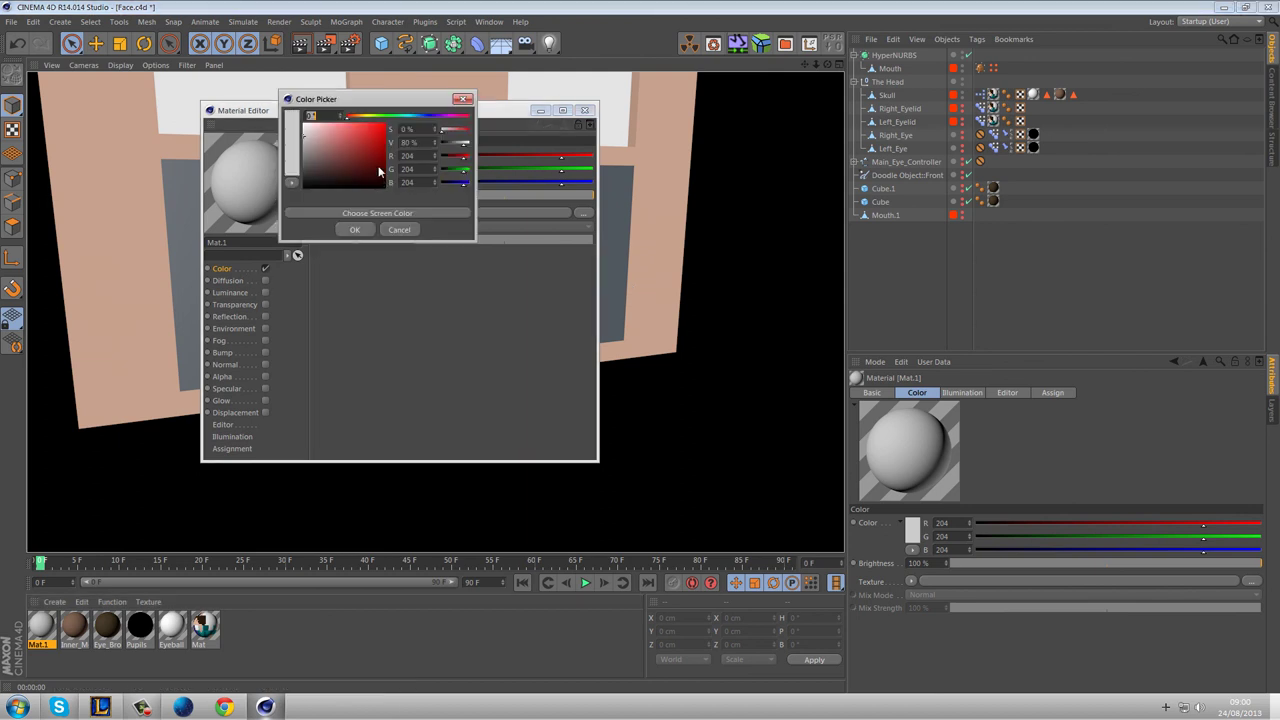
pyautogui.click(380, 213)
pyautogui.click(646, 251)
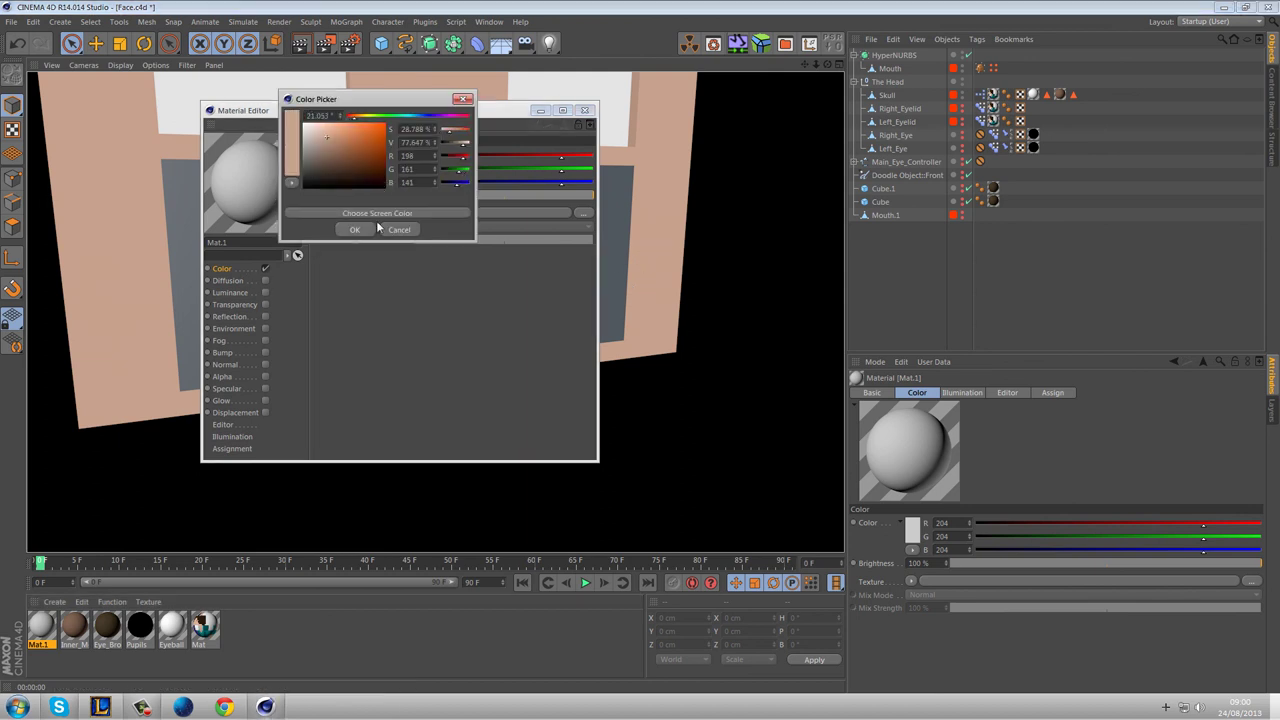
pyautogui.click(354, 229)
pyautogui.click(585, 110)
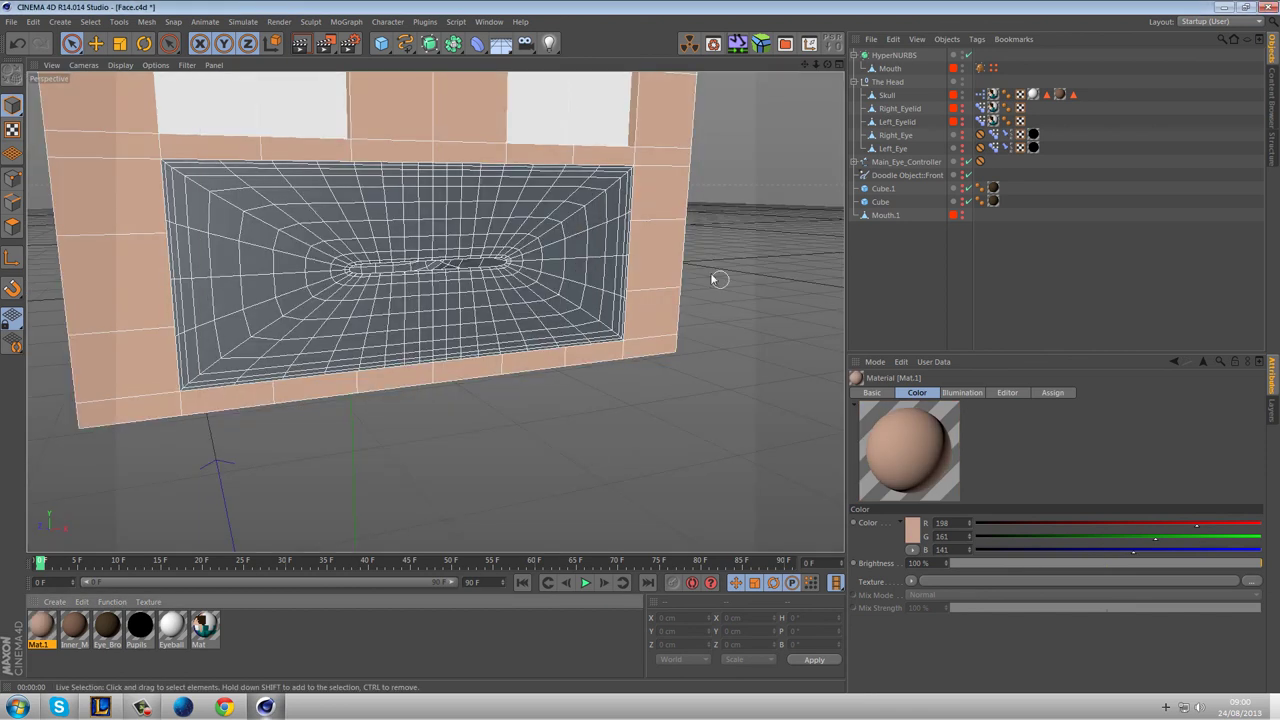
# Apply the Mat.1 material to the HyperNURBS mouth and render the view to compare it with the skull.
pyautogui.moveTo(110, 540); pyautogui.dragTo(257, 346)
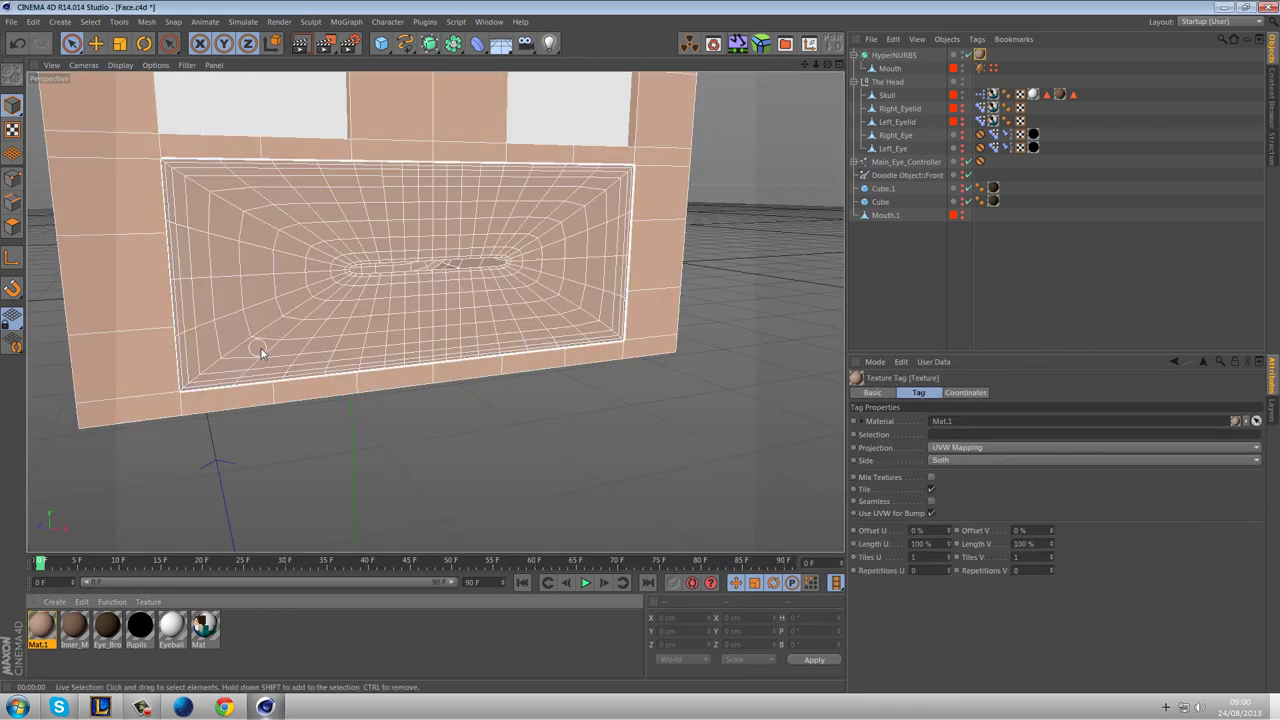
pyautogui.click(301, 43)
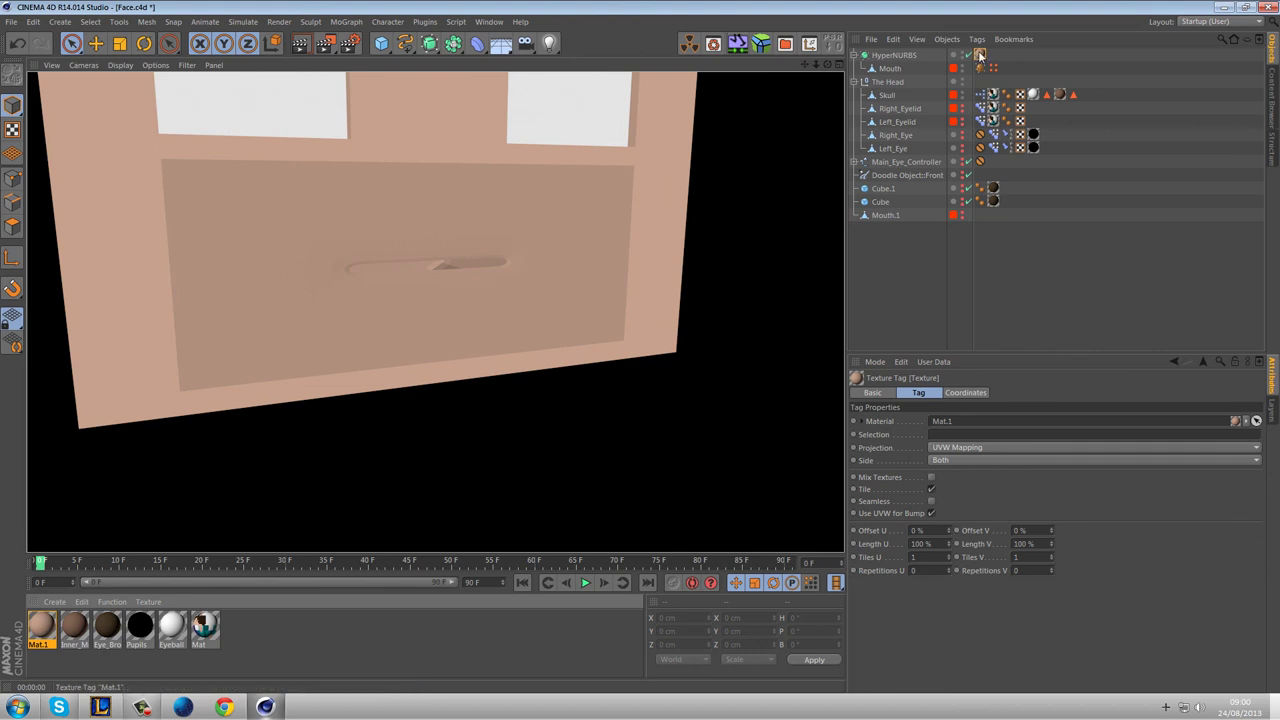
# Send the Mat material's Skin_Edit.psd texture to the external image editor and close the material's settings.
pyautogui.doubleClick(205, 627)
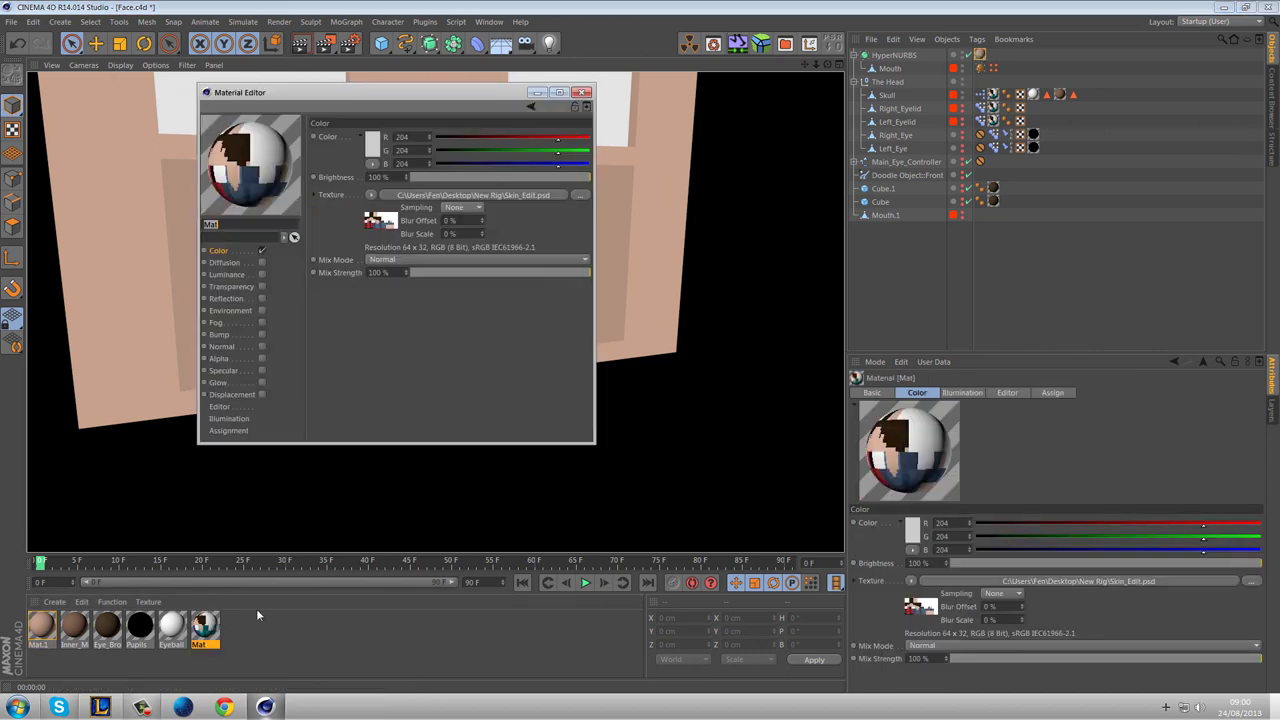
pyautogui.click(380, 220)
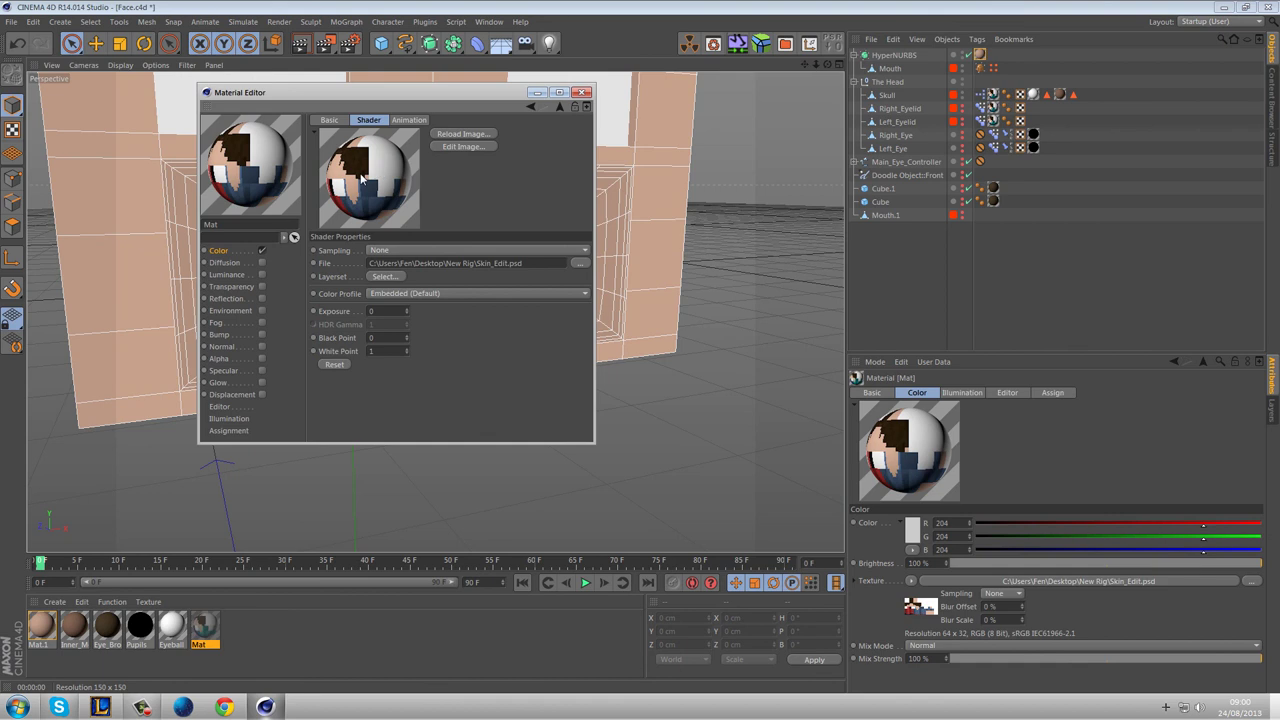
pyautogui.click(438, 146)
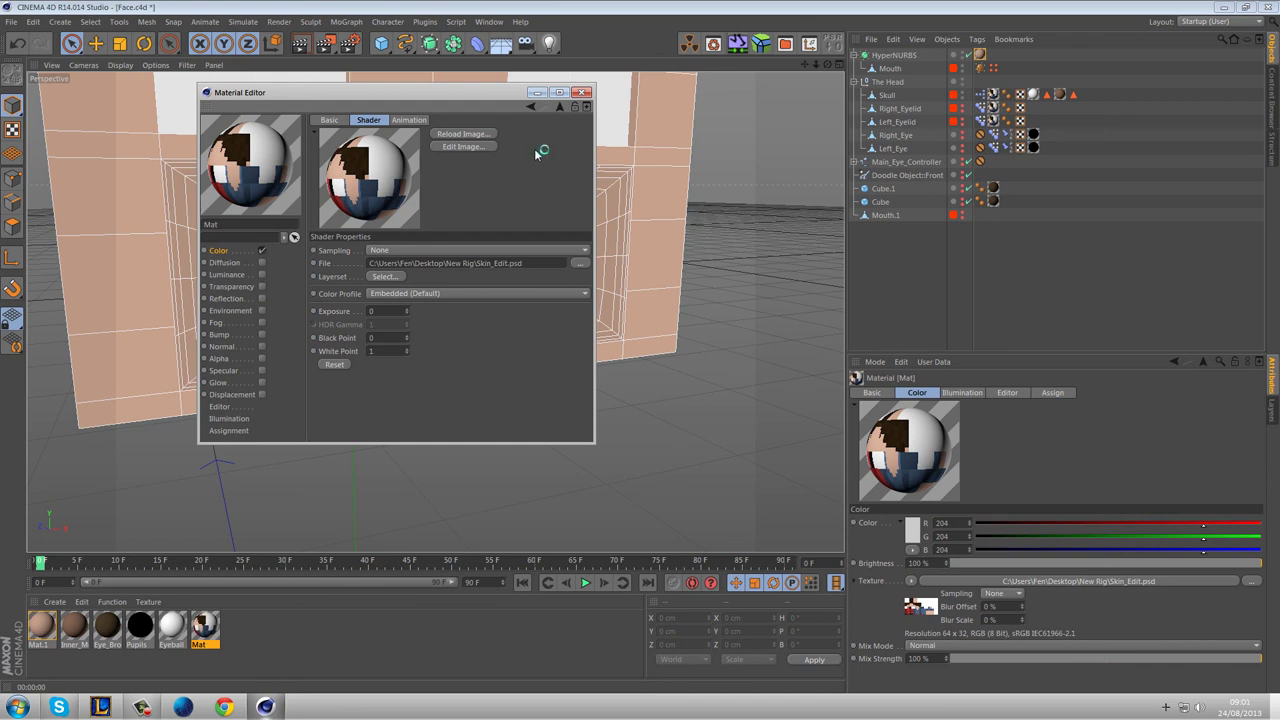
pyautogui.click(585, 94)
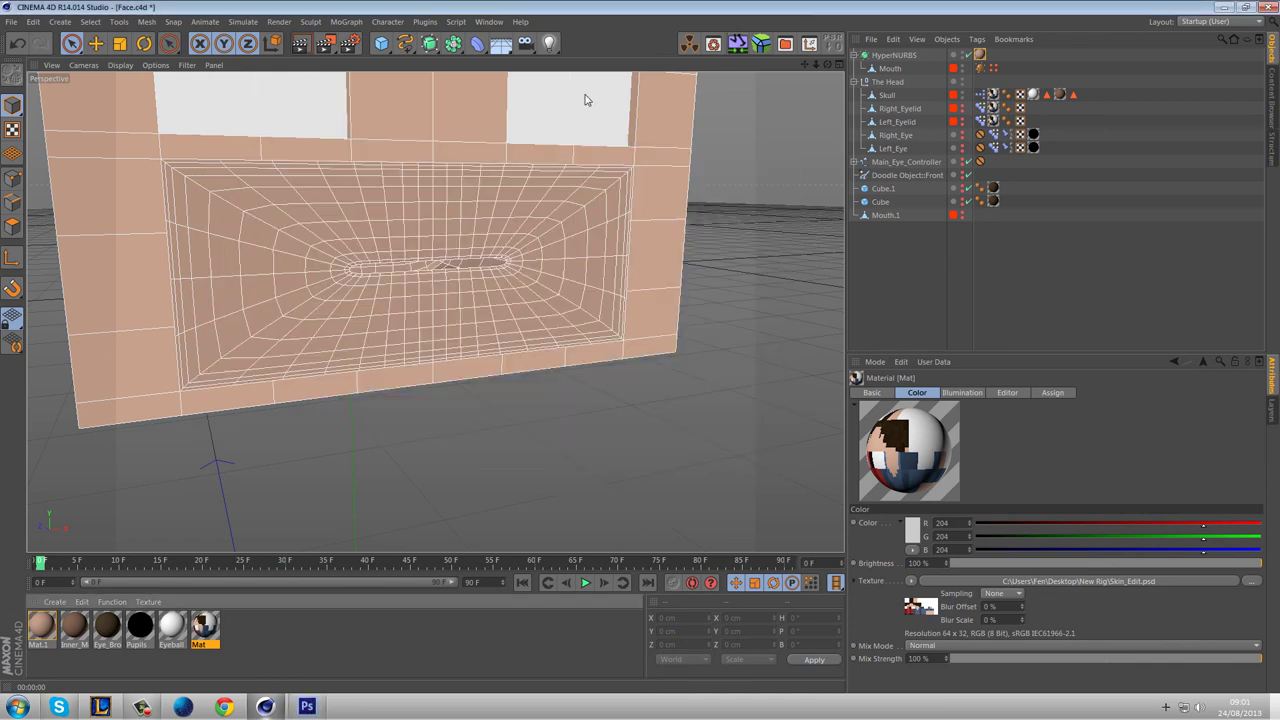
# Open the Mat.1 material's color for editing, with its editor moved clear of the mouth.
pyautogui.doubleClick(44, 632)
pyautogui.moveTo(415, 98); pyautogui.dragTo(747, 118)
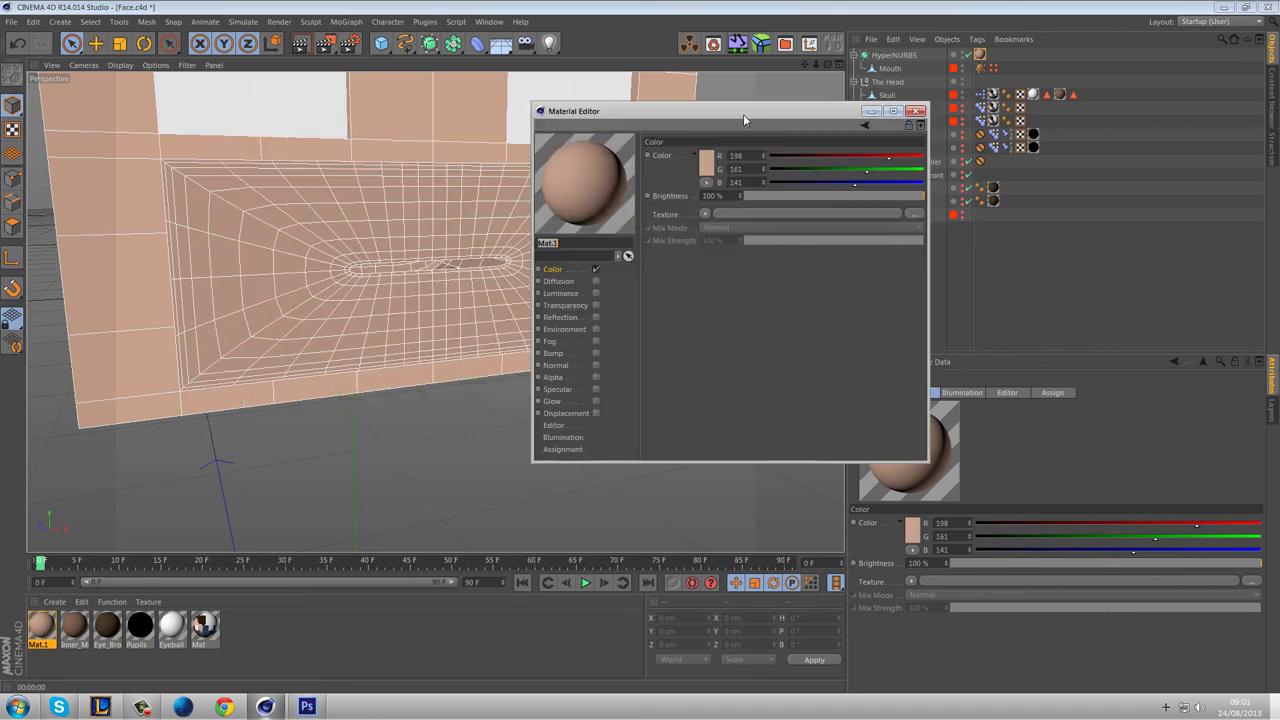
pyautogui.click(706, 166)
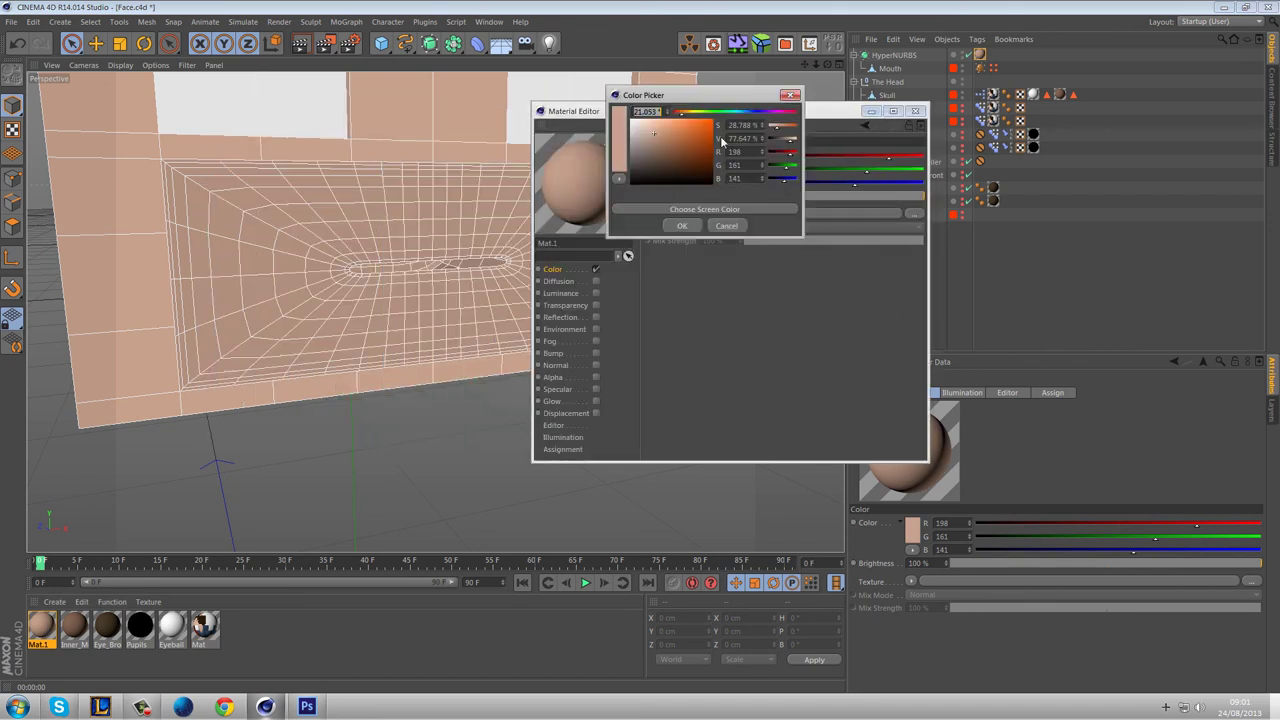
# Switch to Photoshop, sample the face's skin tone in Skin_Edit.psd, and open the foreground color's RGB values.
pyautogui.click(314, 710)
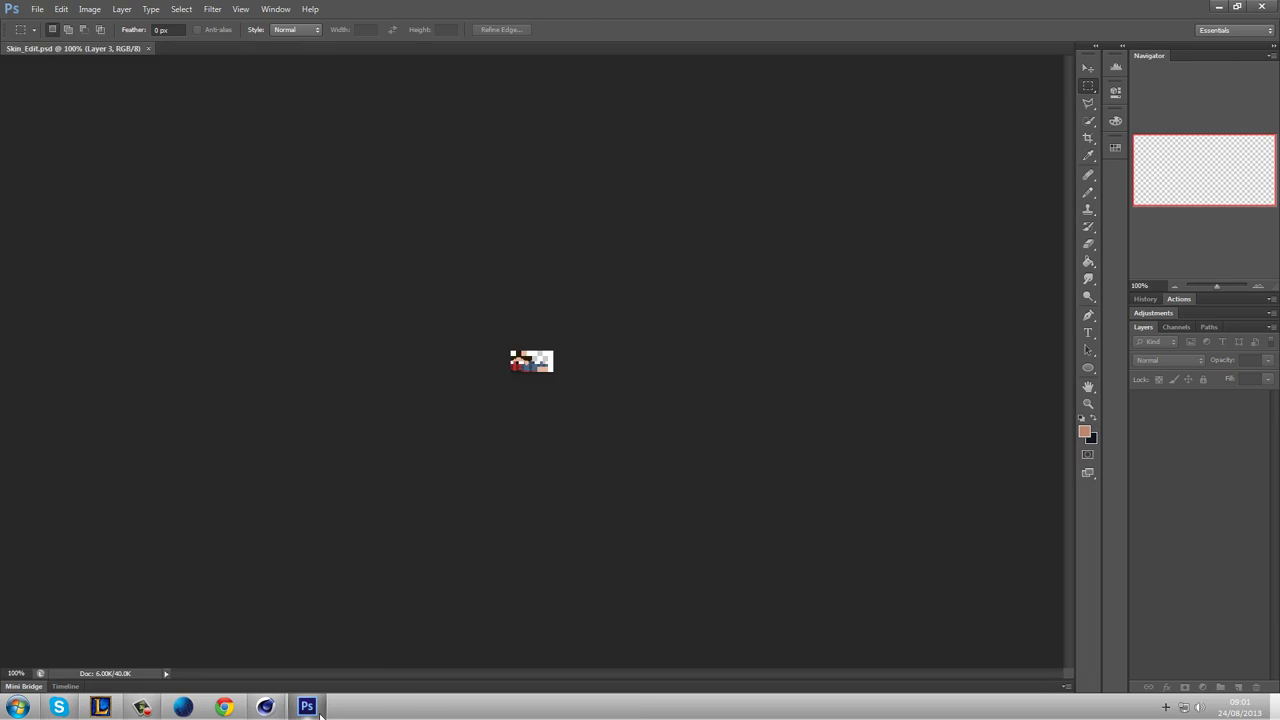
pyautogui.click(1088, 403)
pyautogui.moveTo(491, 357); pyautogui.dragTo(626, 418)
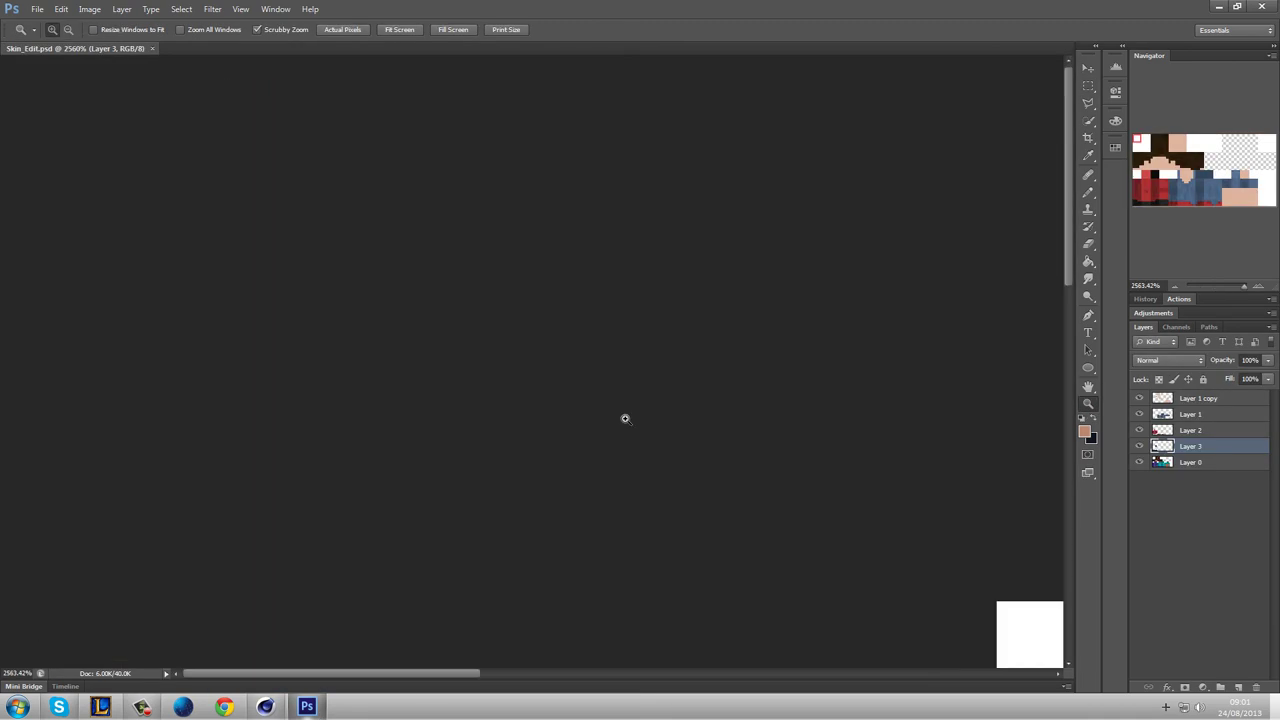
pyautogui.click(1087, 157)
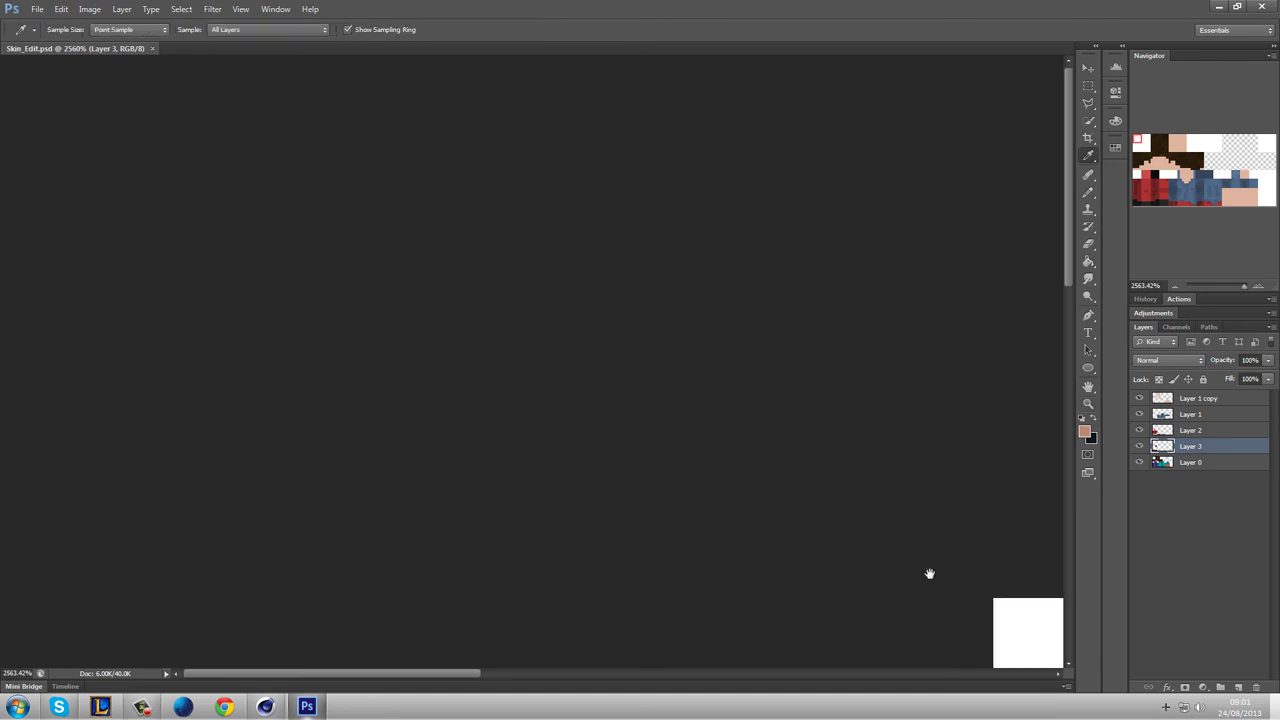
pyautogui.moveTo(936, 581); pyautogui.dragTo(611, 208)
pyautogui.moveTo(808, 428); pyautogui.dragTo(843, 568)
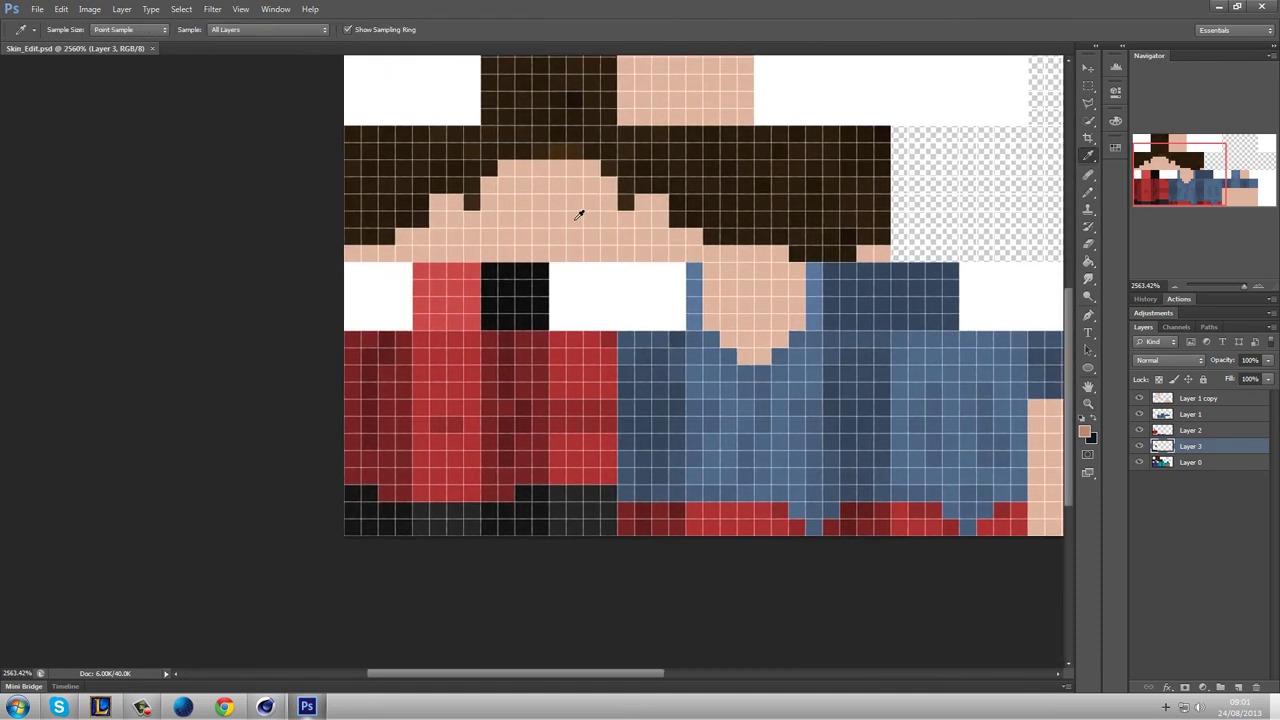
pyautogui.click(561, 232)
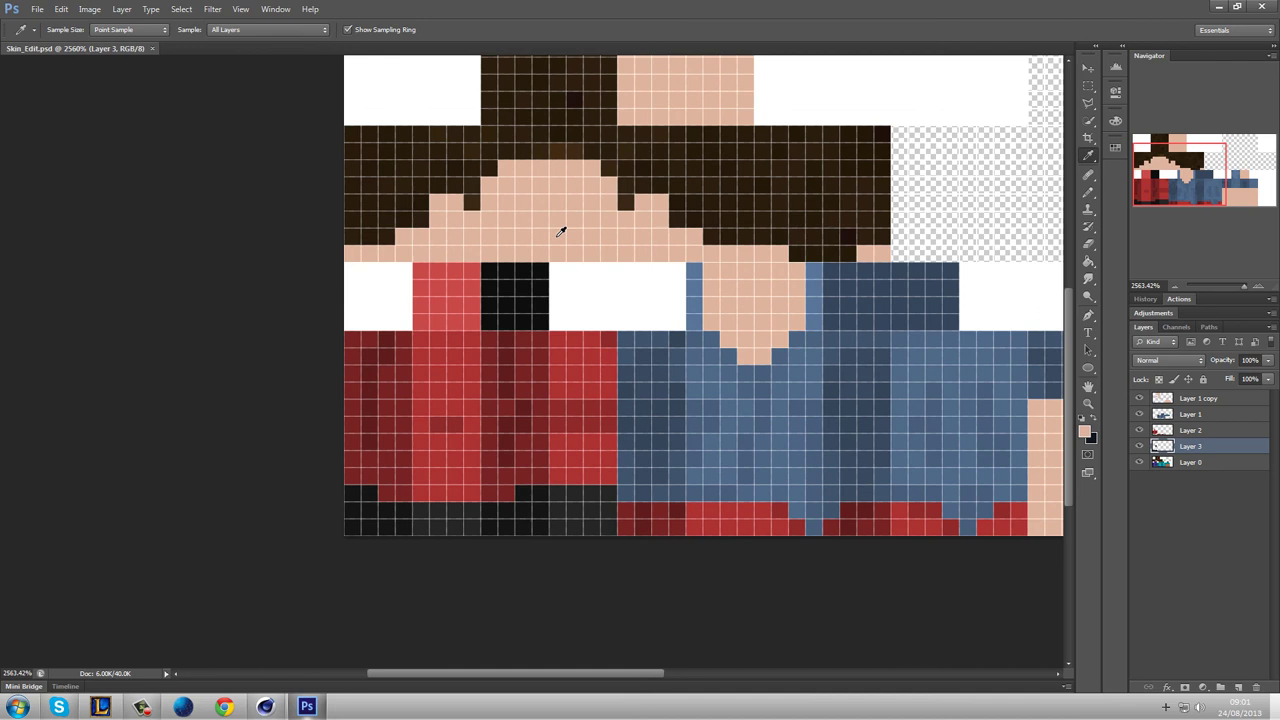
pyautogui.click(1086, 433)
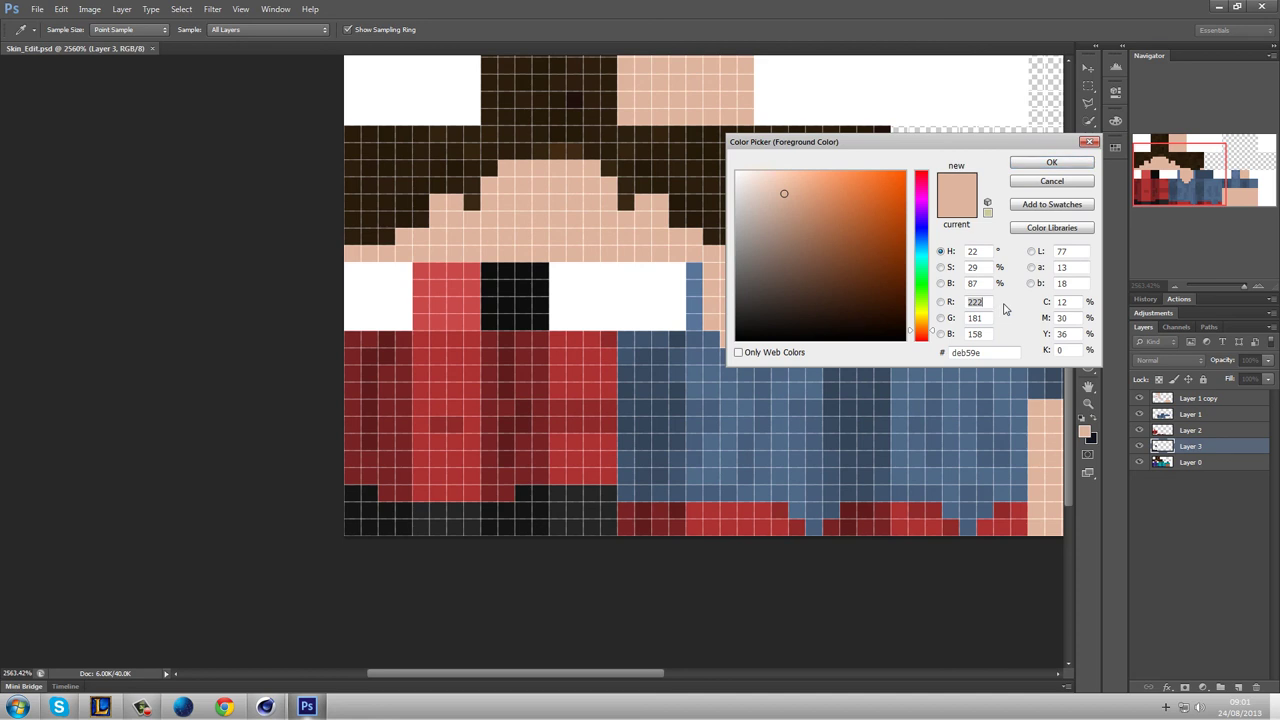
# Switch back to Cinema 4D, set Mat.1's color to RGB 222, 181, 158 and render the view to check the match.
pyautogui.click(264, 707)
pyautogui.click(750, 152)
pyautogui.press('Tab')
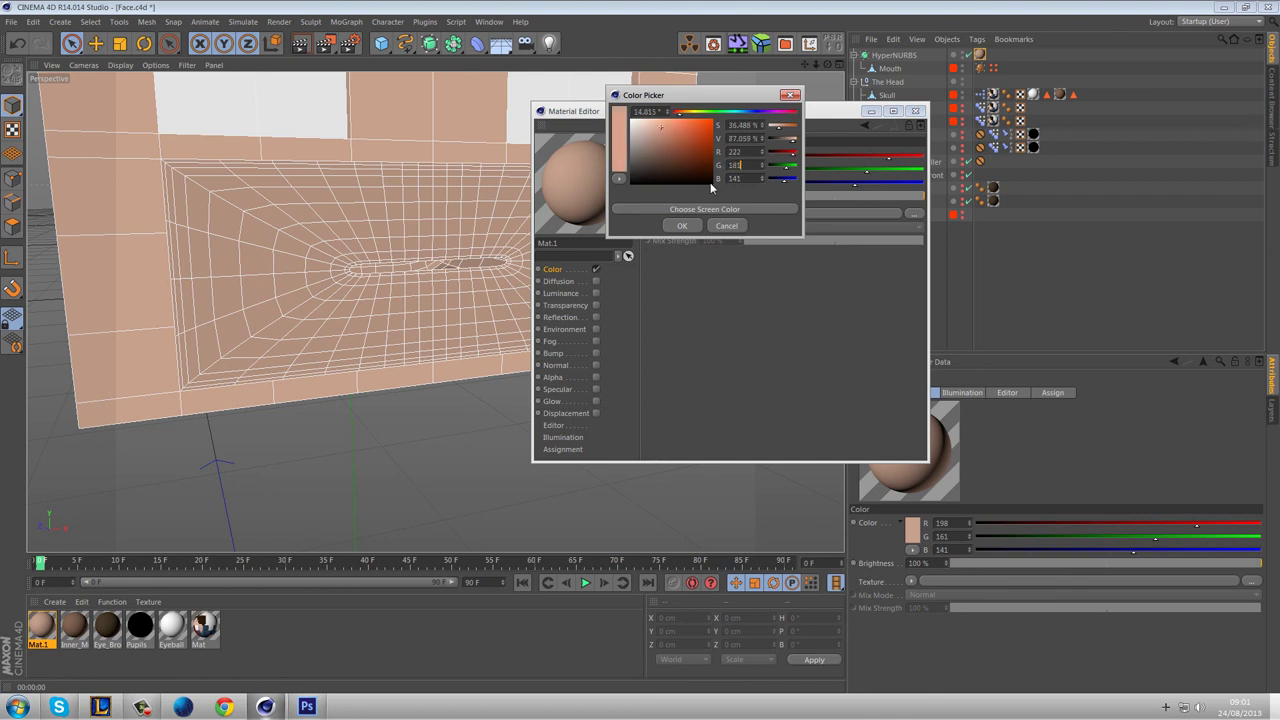
pyautogui.press('Tab')
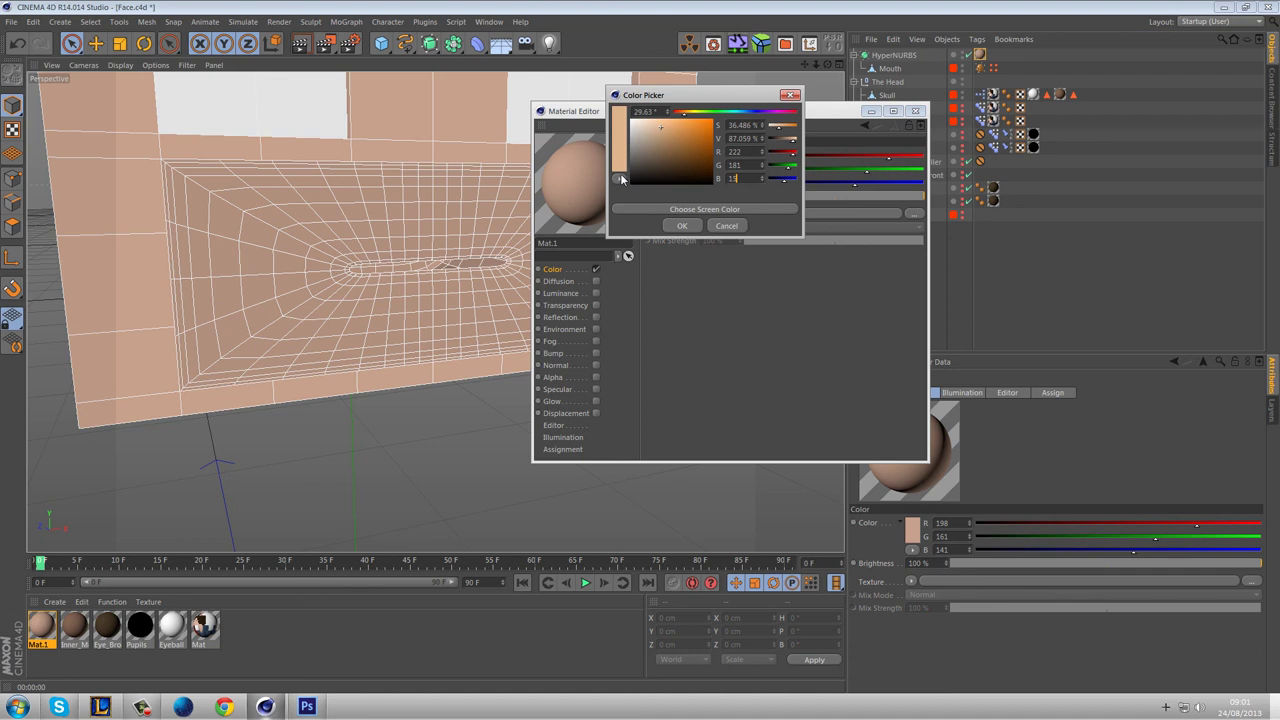
pyautogui.write('158')
pyautogui.click(307, 707)
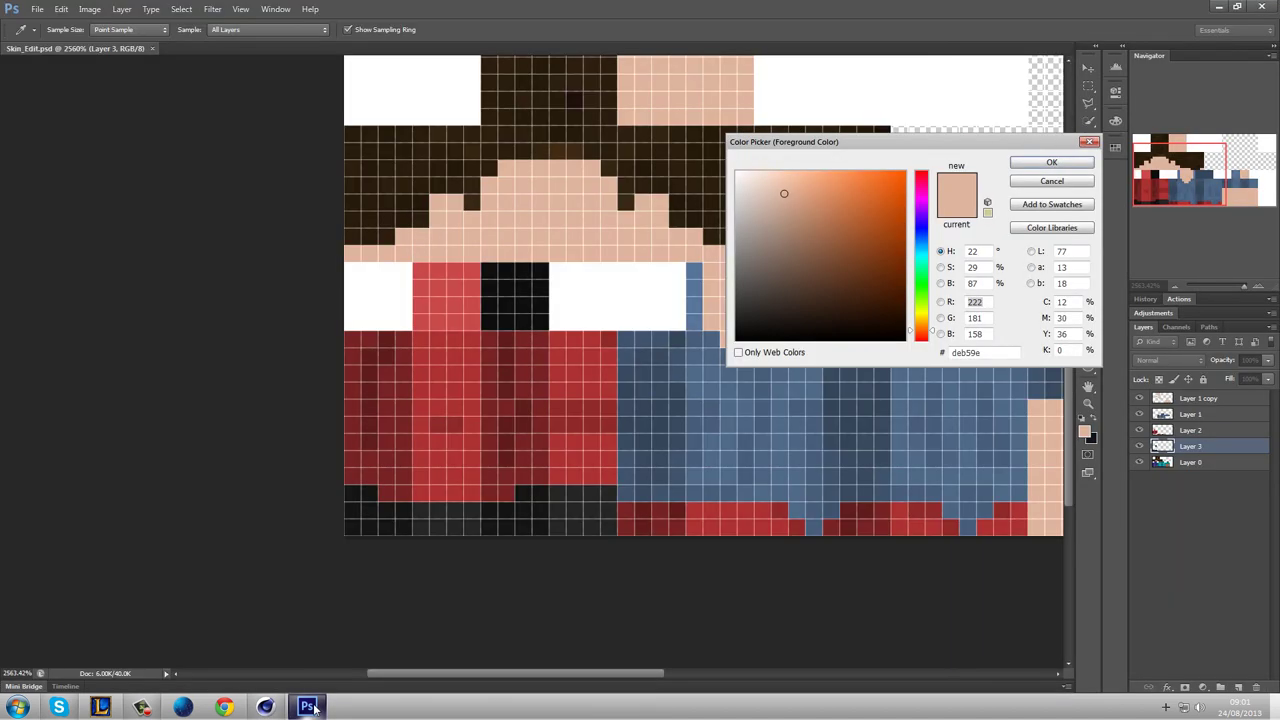
pyautogui.click(307, 707)
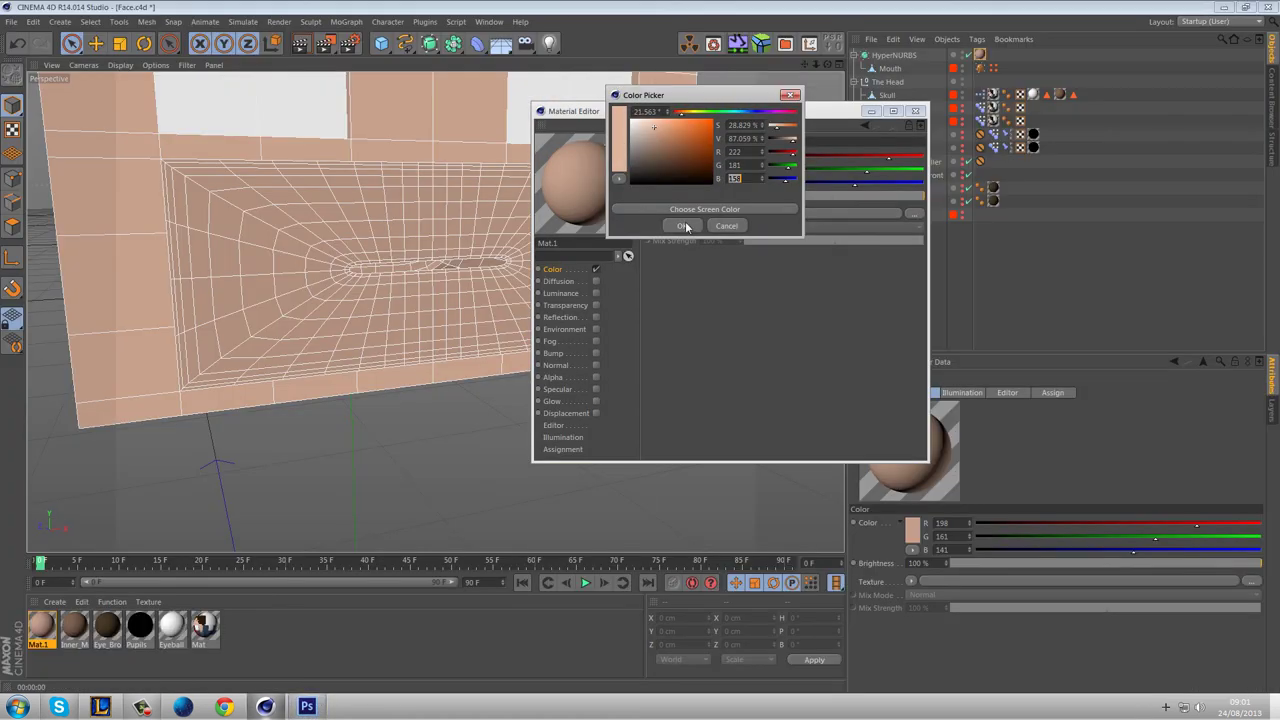
pyautogui.click(681, 226)
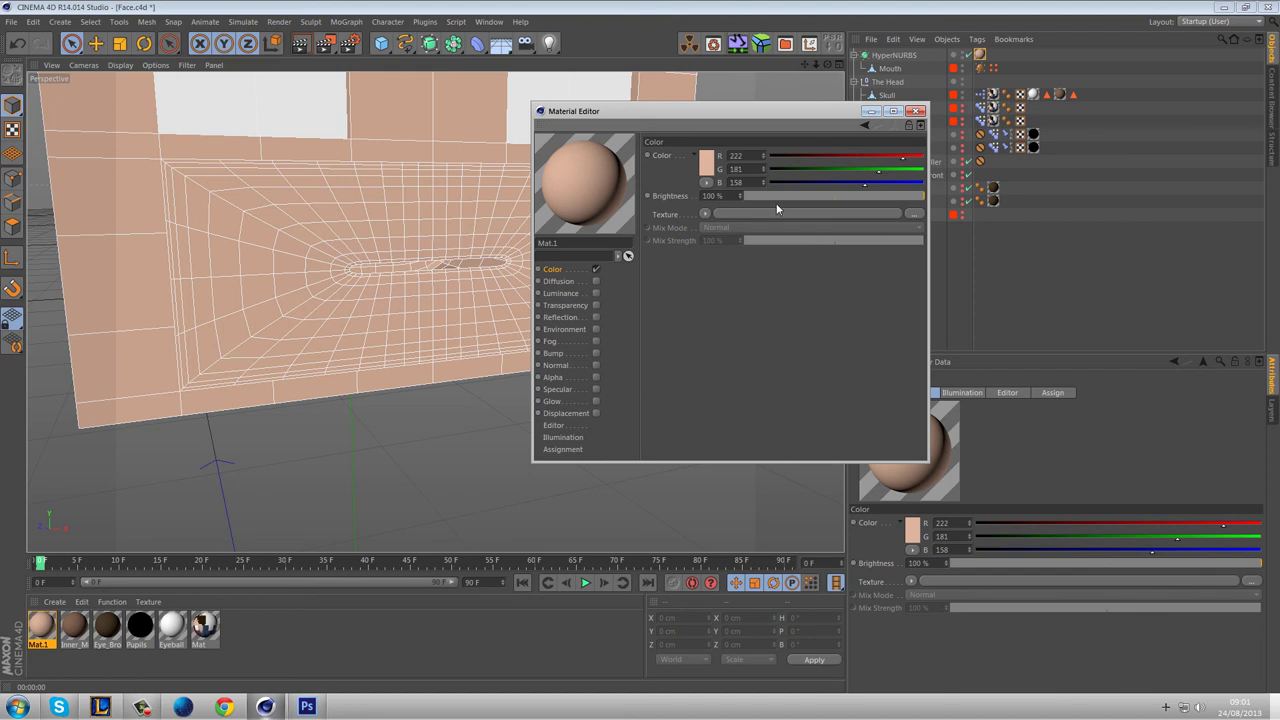
pyautogui.click(916, 111)
pyautogui.click(301, 43)
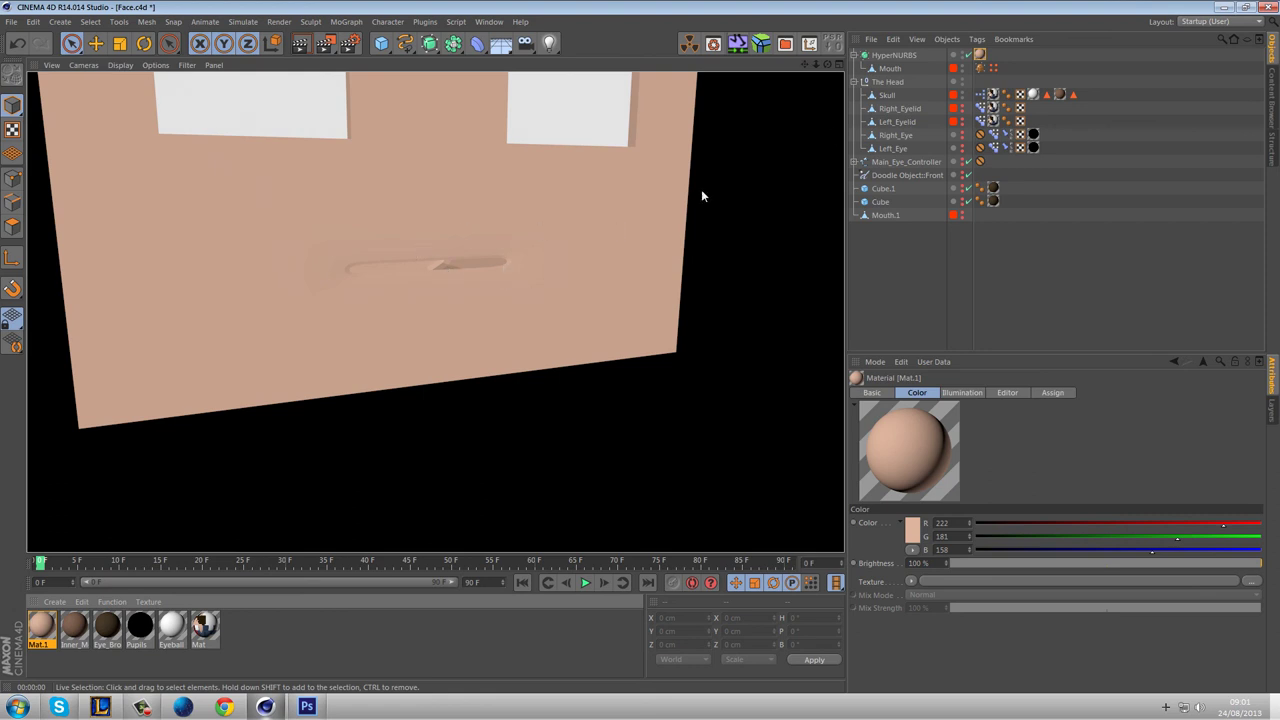
# Add a Phong tag to the Mouth object with its angle limit enabled at 60°, and render the view to check the shading.
pyautogui.rightClick(891, 67)
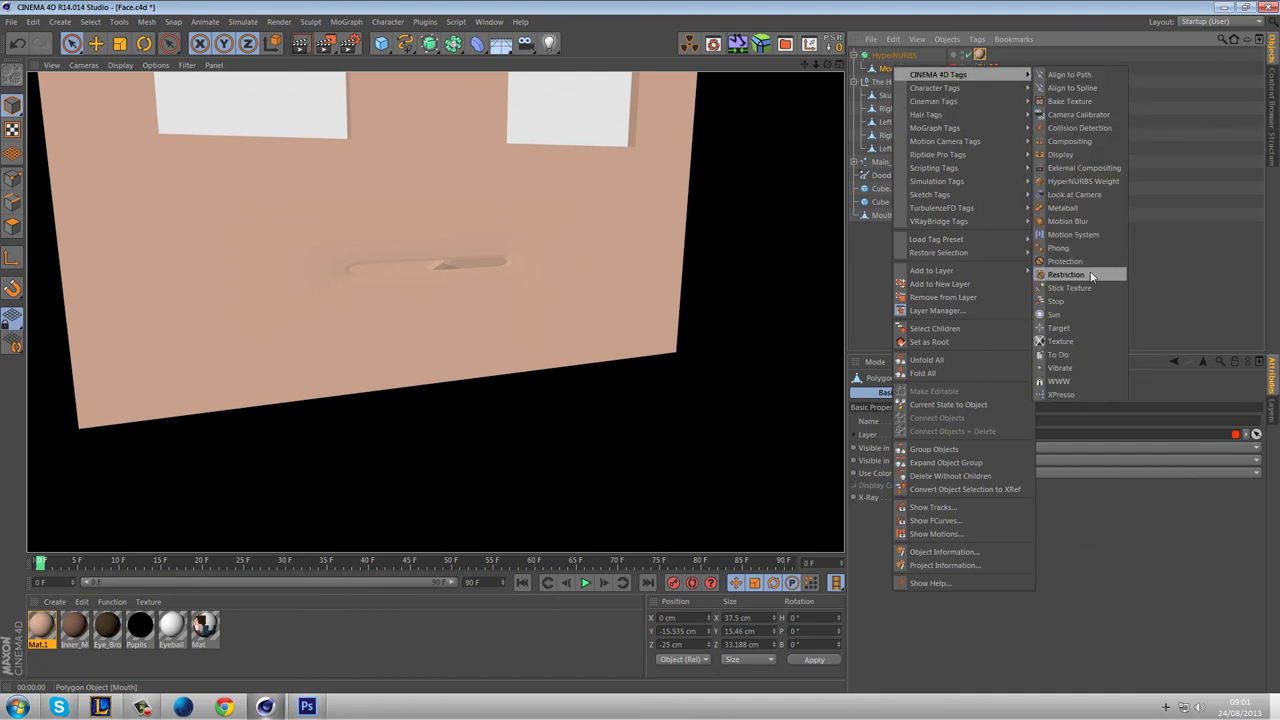
pyautogui.click(1084, 250)
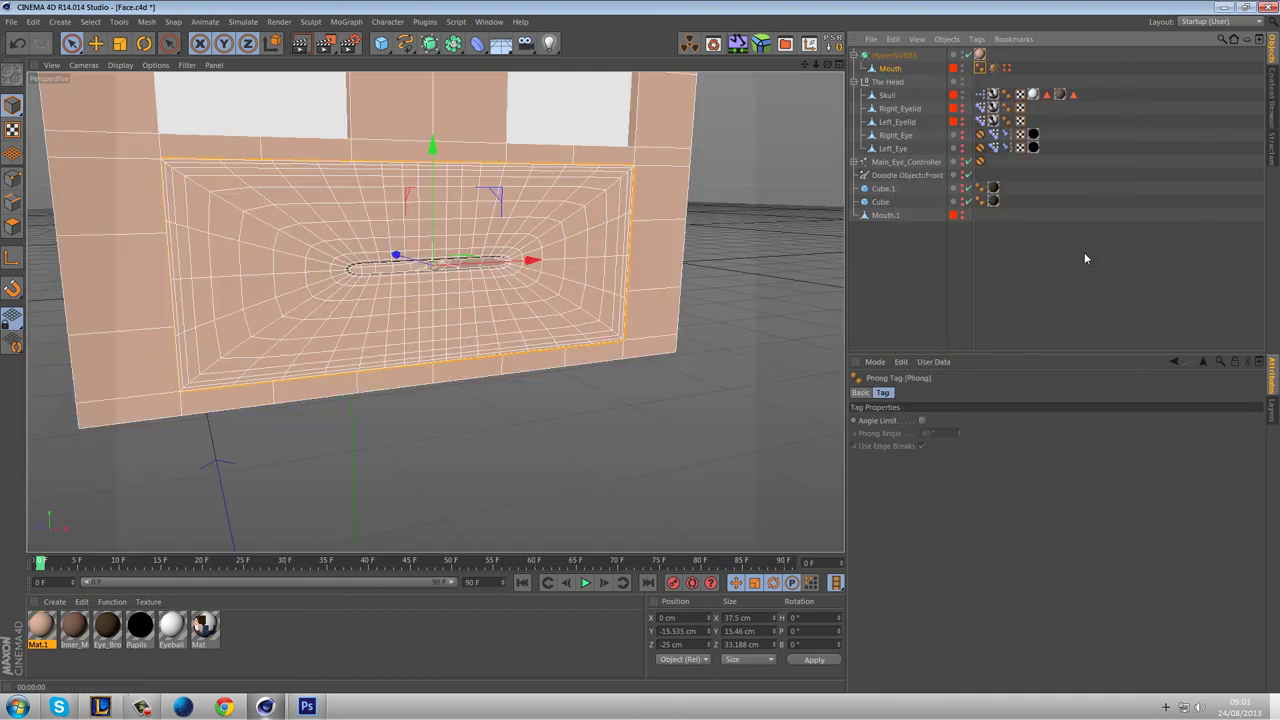
pyautogui.click(922, 421)
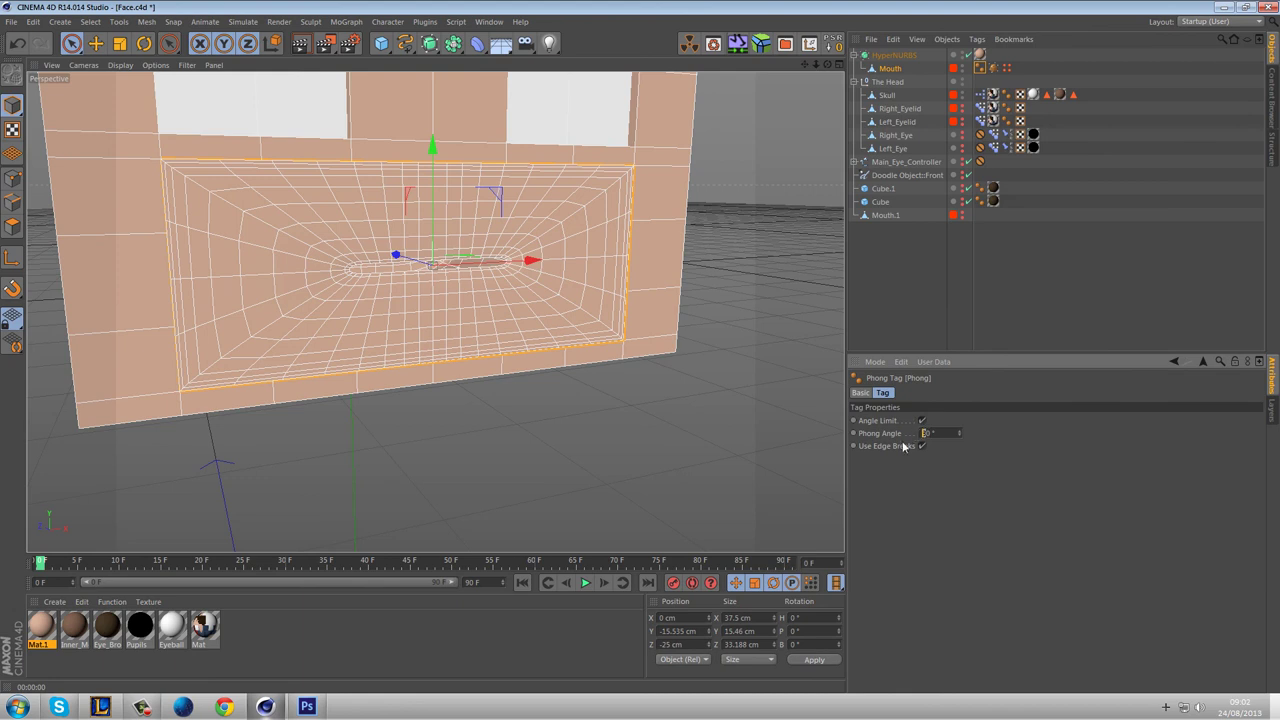
pyautogui.click(300, 43)
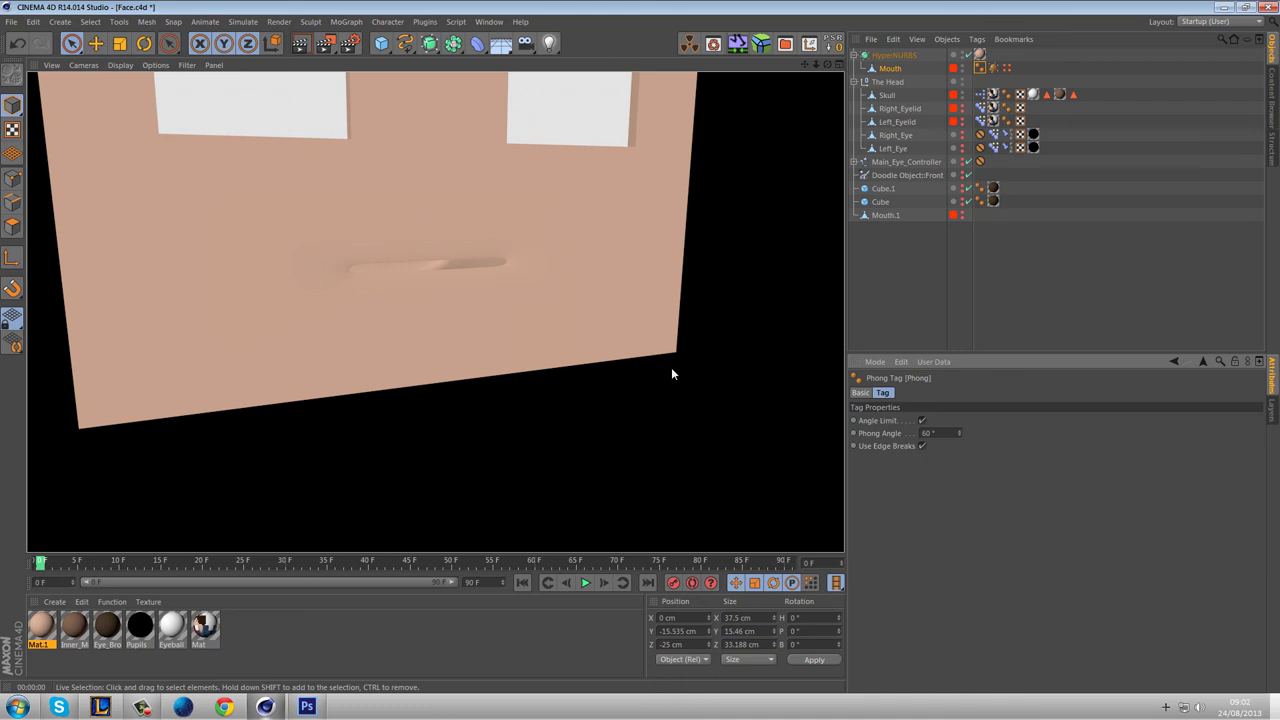
# Add the Ambient Occlusion effect to the render settings and close them.
pyautogui.keyDown('alt'); pyautogui.moveTo(686, 357); pyautogui.dragTo(731, 335); pyautogui.keyUp('alt')
pyautogui.click(886, 257)
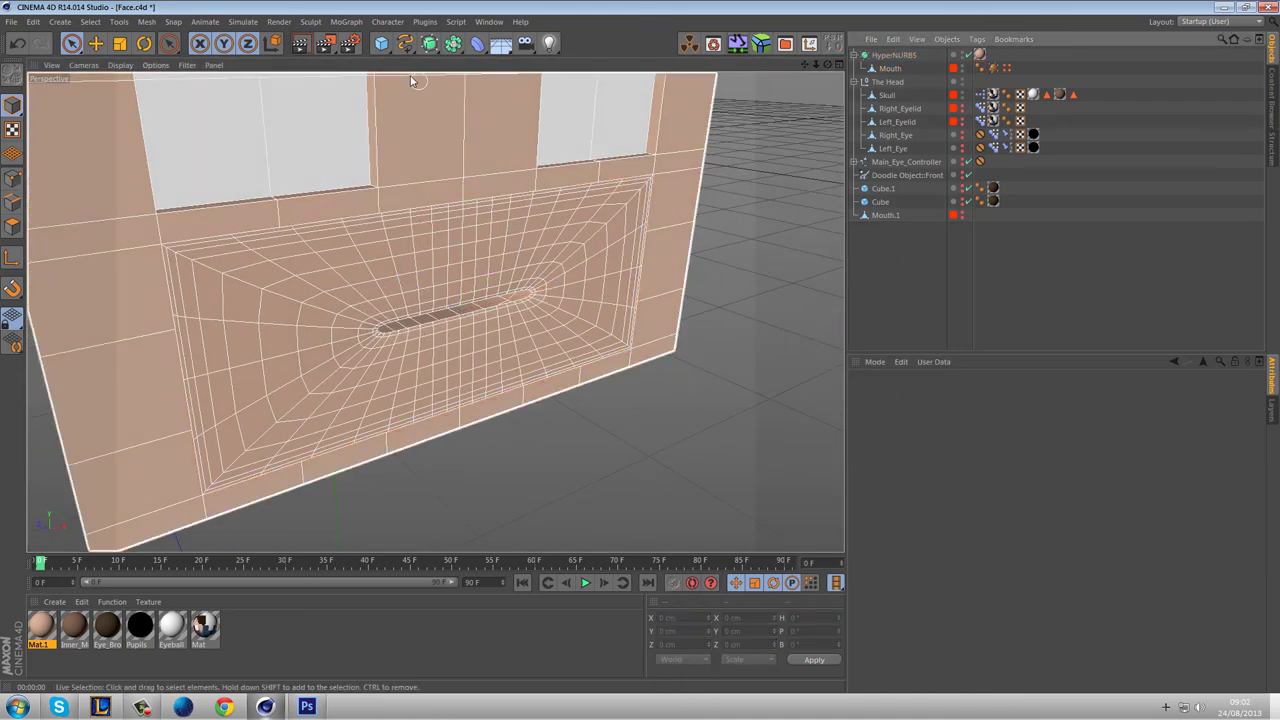
pyautogui.click(356, 46)
pyautogui.click(100, 244)
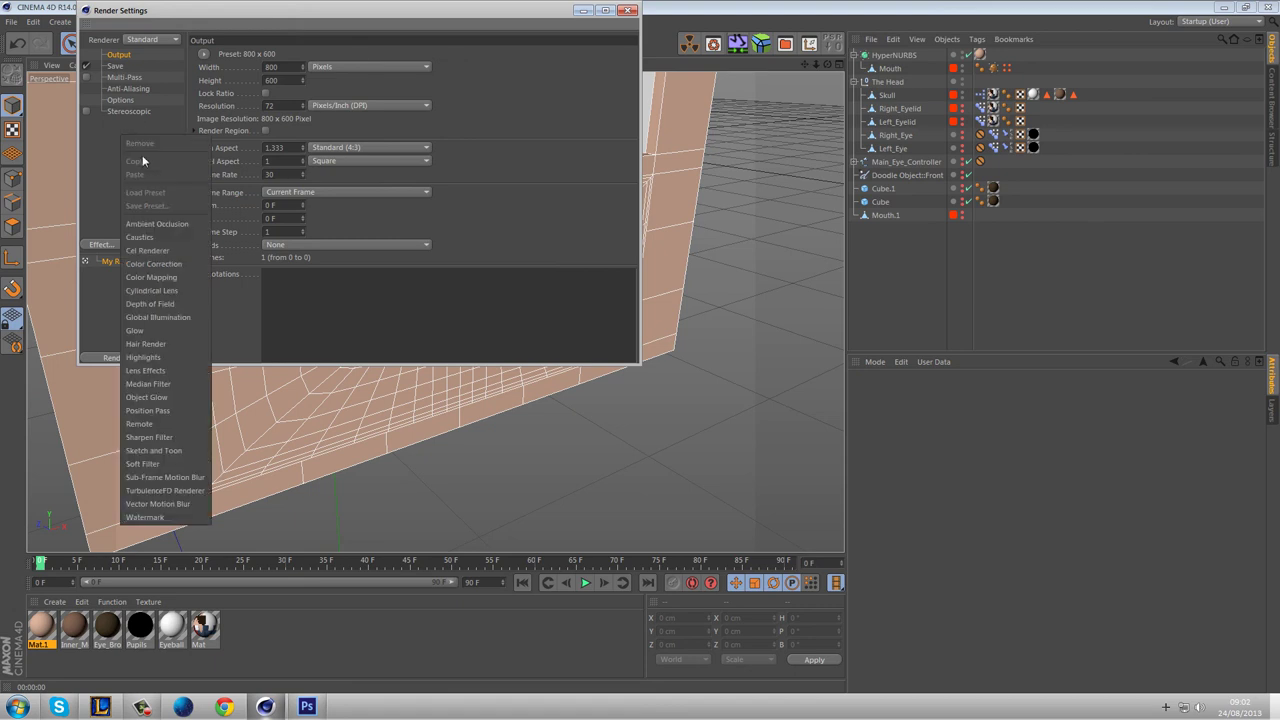
pyautogui.click(170, 222)
pyautogui.click(628, 10)
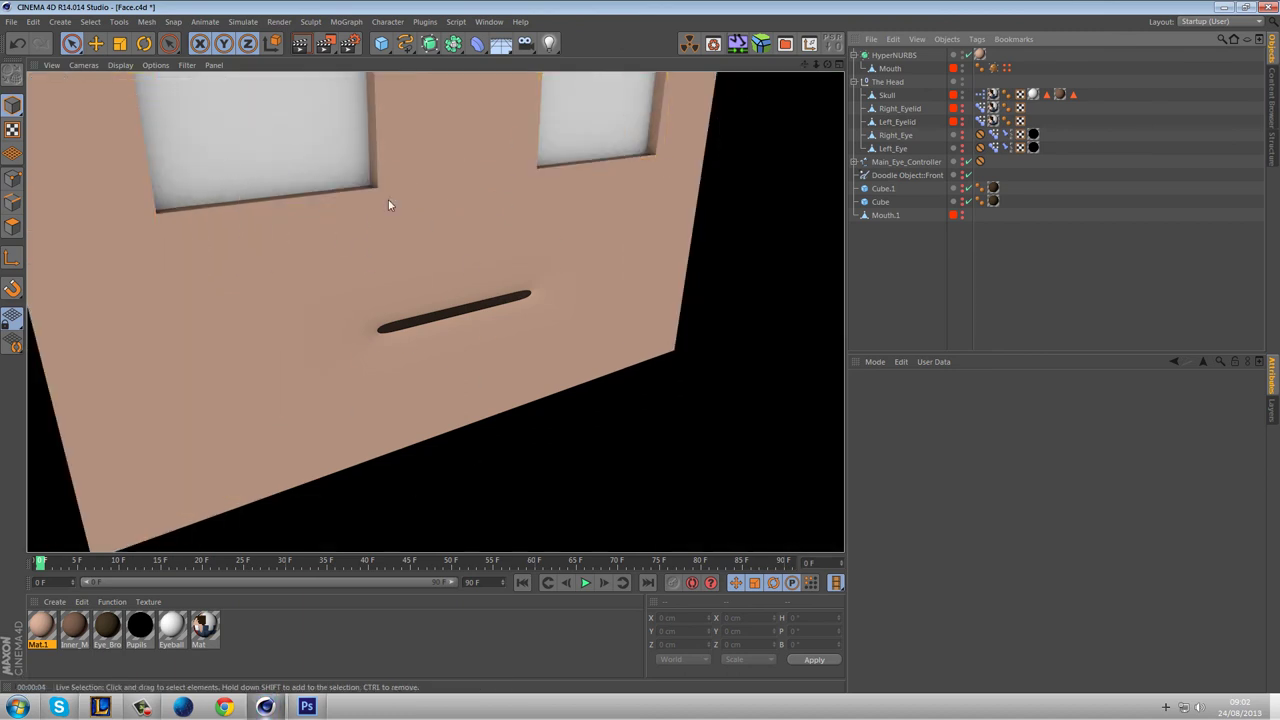
# Set the ambient occlusion's maximum ray length to 25 cm and render the face from different angles.
pyautogui.click(349, 43)
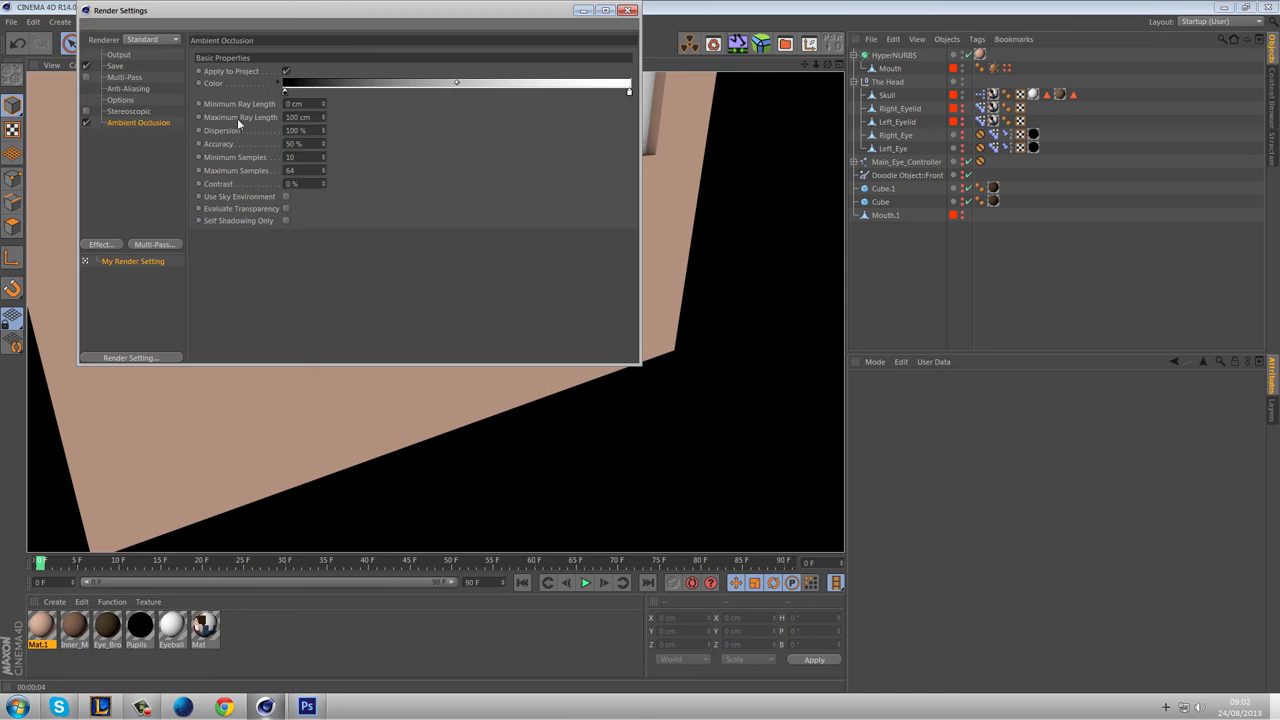
pyautogui.click(316, 117)
pyautogui.write('25')
pyautogui.press('Return')
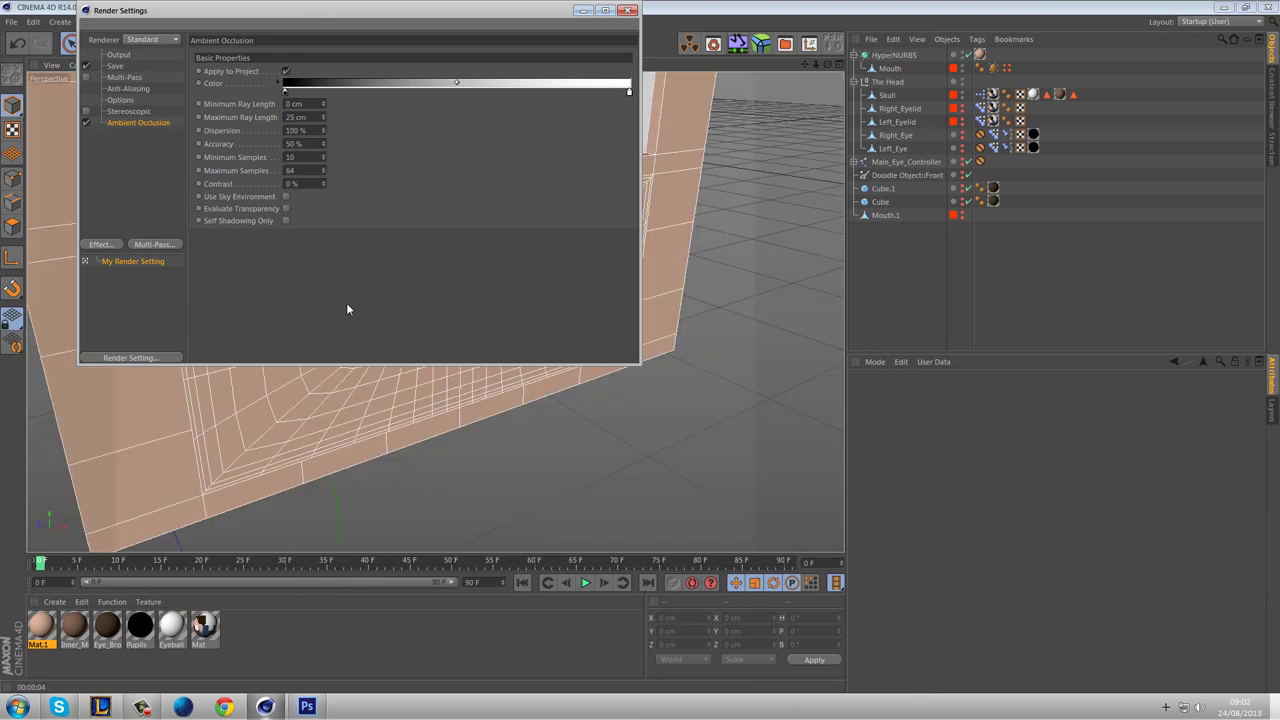
pyautogui.click(628, 10)
pyautogui.click(301, 43)
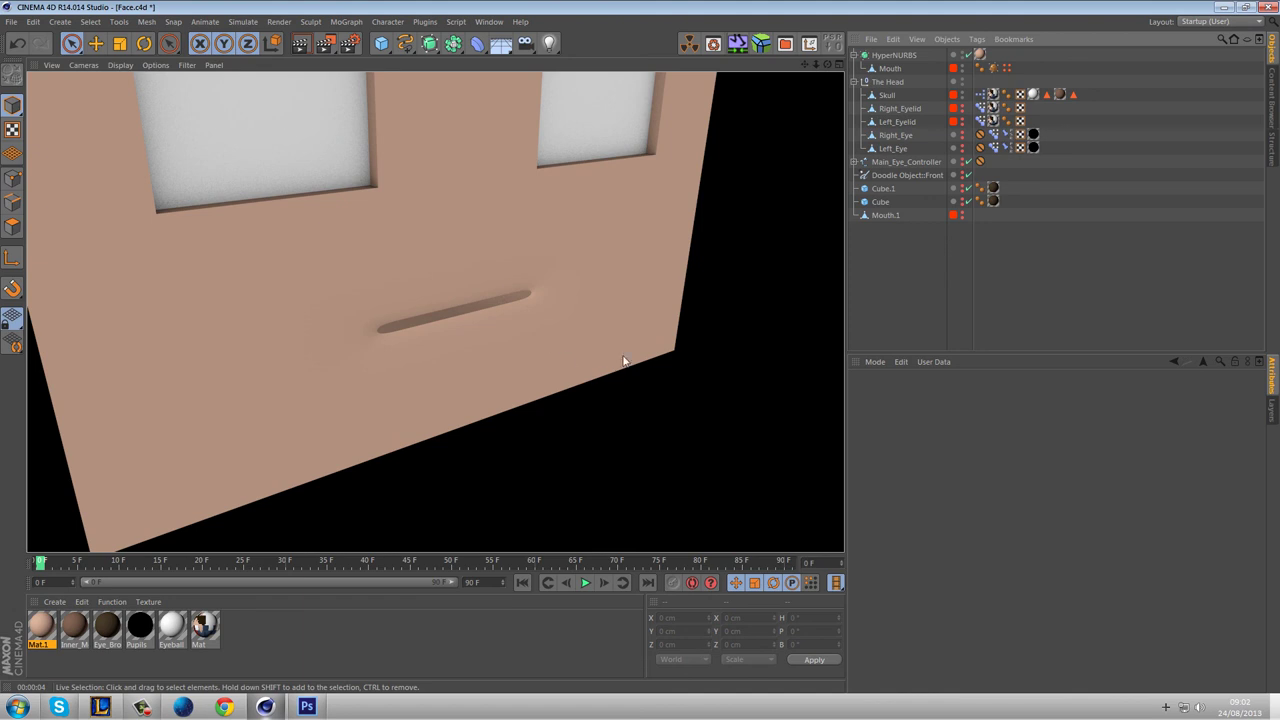
pyautogui.keyDown('alt'); pyautogui.moveTo(632, 352); pyautogui.dragTo(676, 418); pyautogui.keyUp('alt')
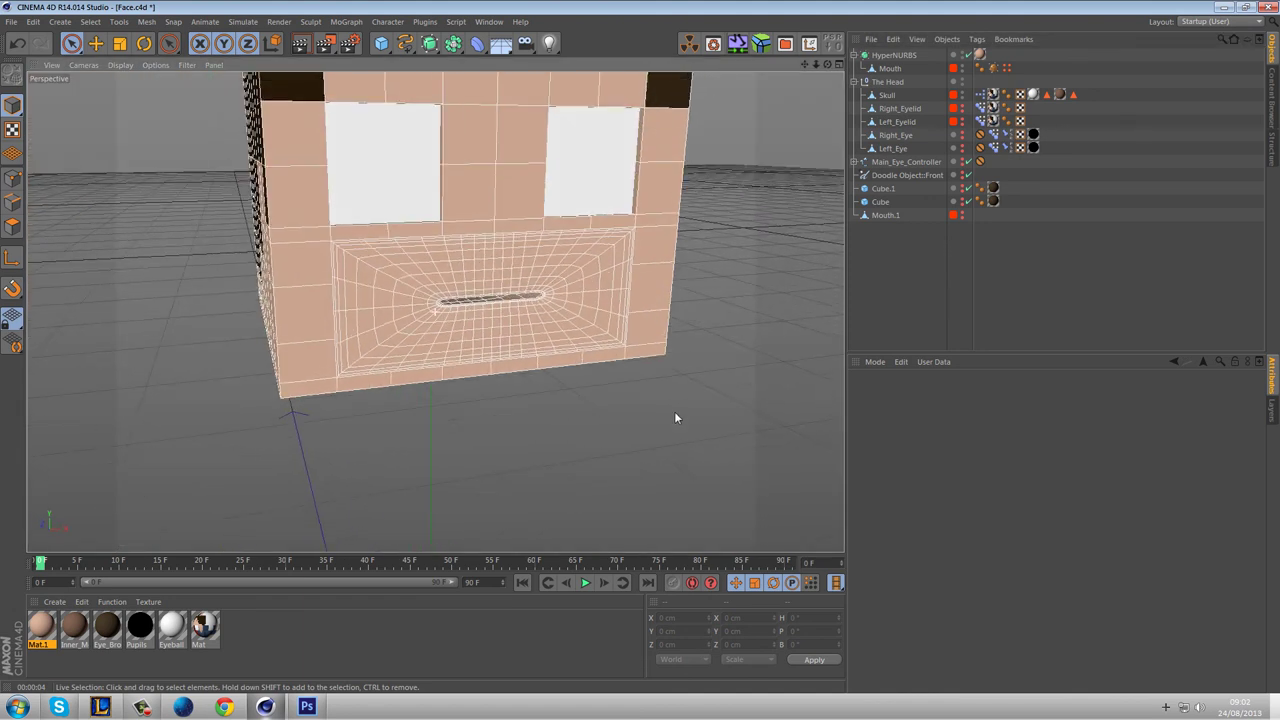
pyautogui.click(300, 43)
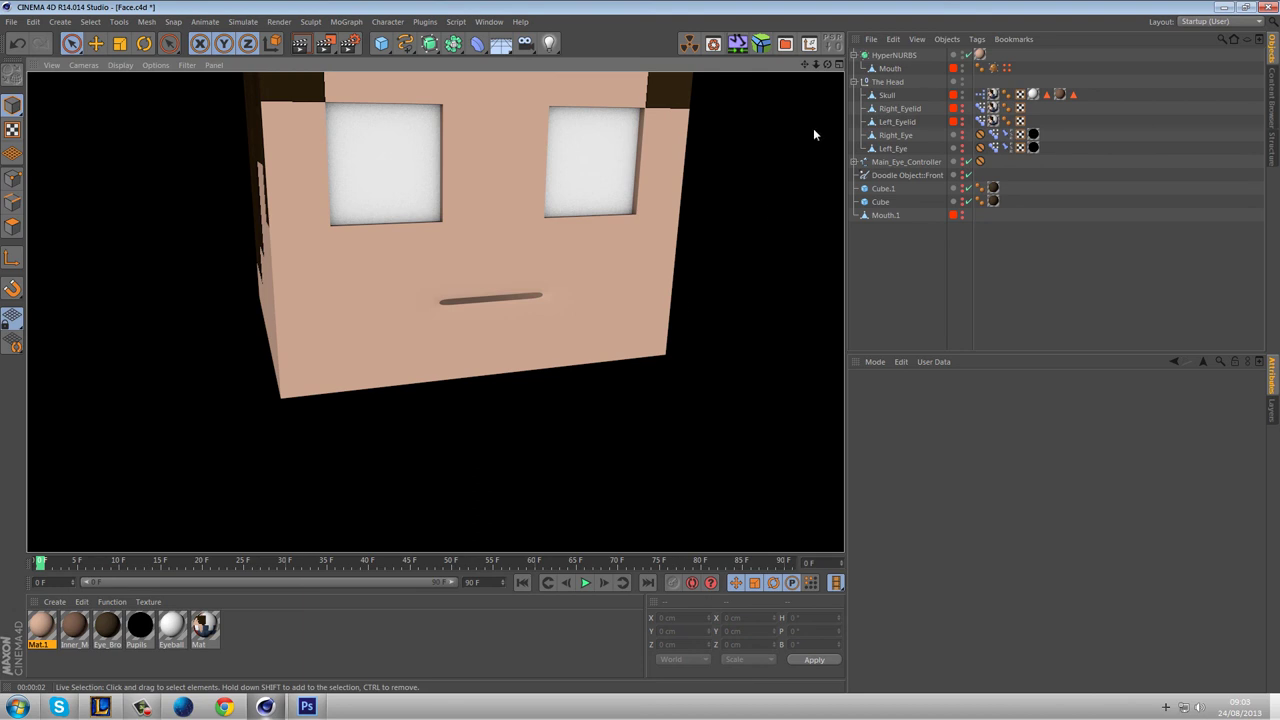
# Select the four diagonal edges running out from the Mouth opening's corners and set their HyperNURBS weight to about 0.30.
pyautogui.click(888, 68)
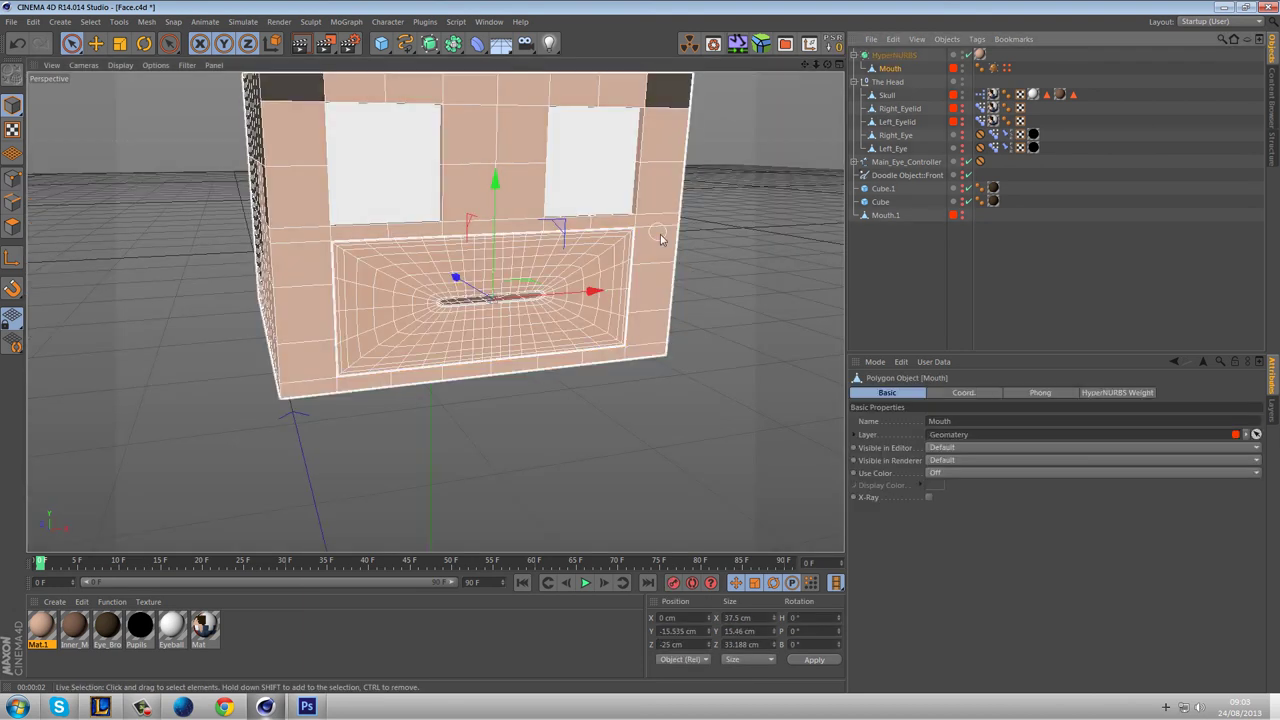
pyautogui.scroll(5, 616, 272)
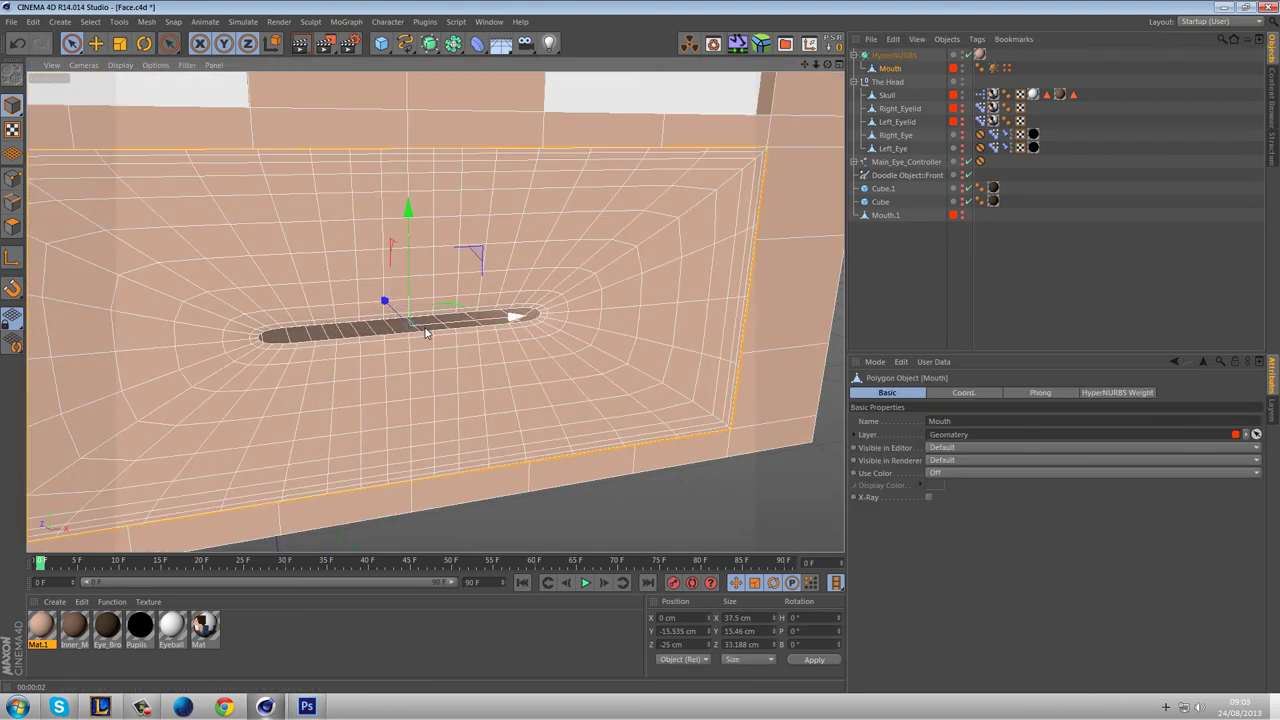
pyautogui.scroll(2, 339, 355)
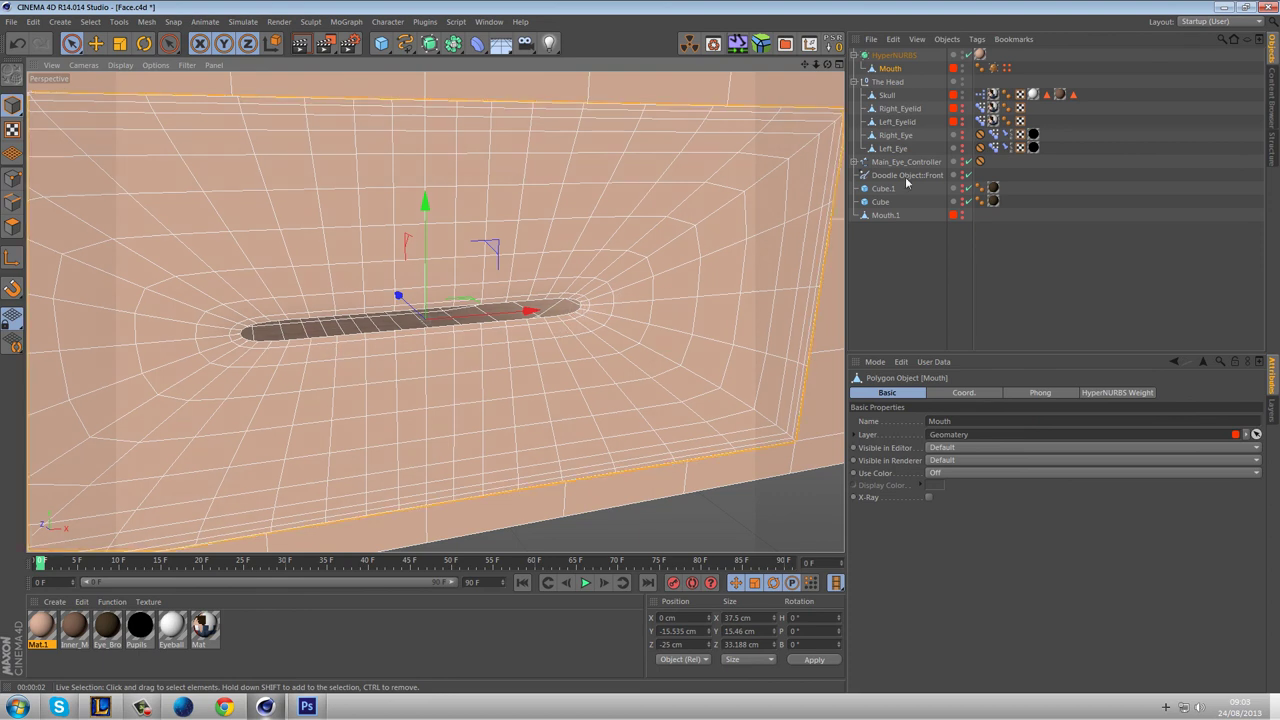
pyautogui.press('q')
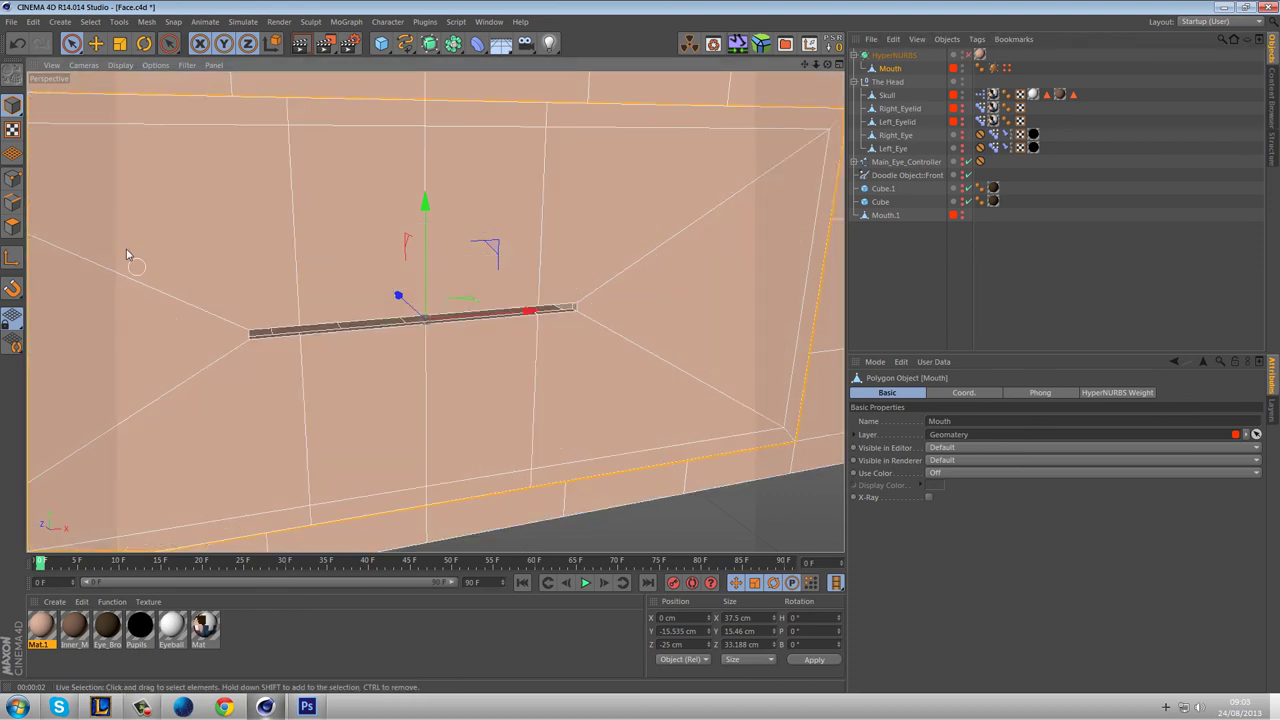
pyautogui.click(180, 275)
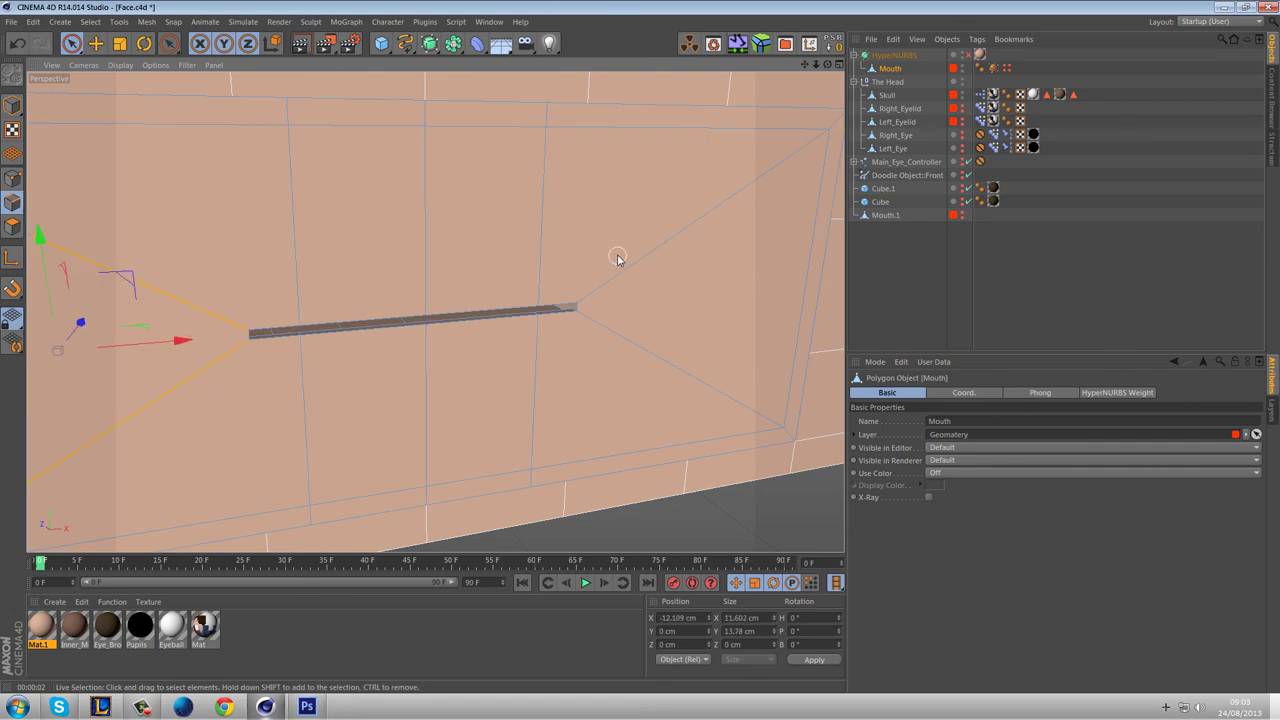
pyautogui.press('q')
pyautogui.scroll(2, 601, 364)
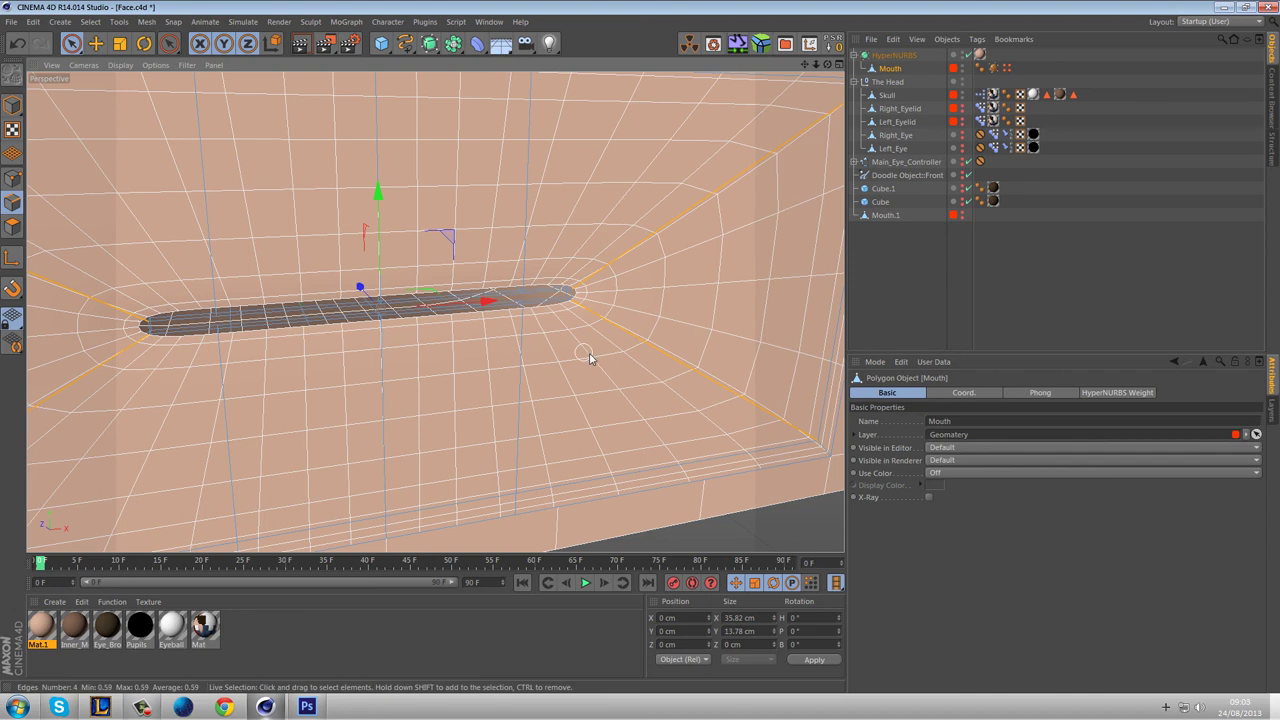
pyautogui.moveTo(615, 365); pyautogui.dragTo(778, 445)
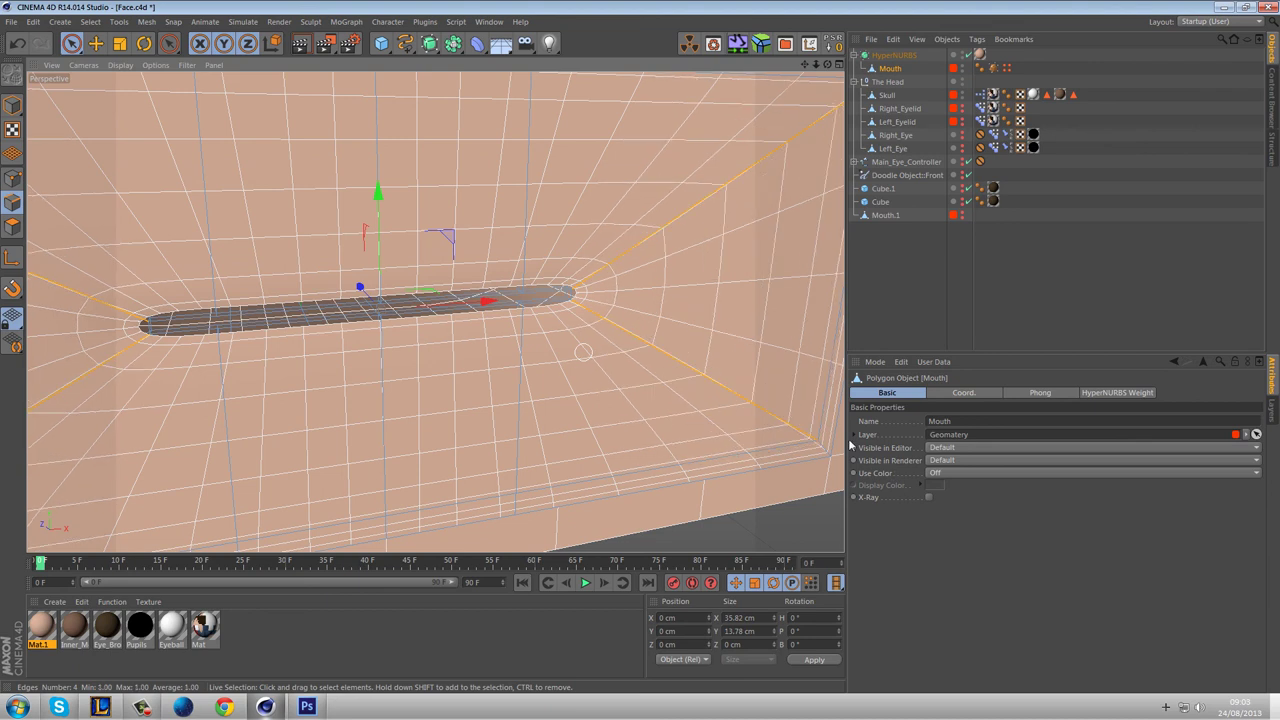
pyautogui.moveTo(941, 460); pyautogui.dragTo(755, 424)
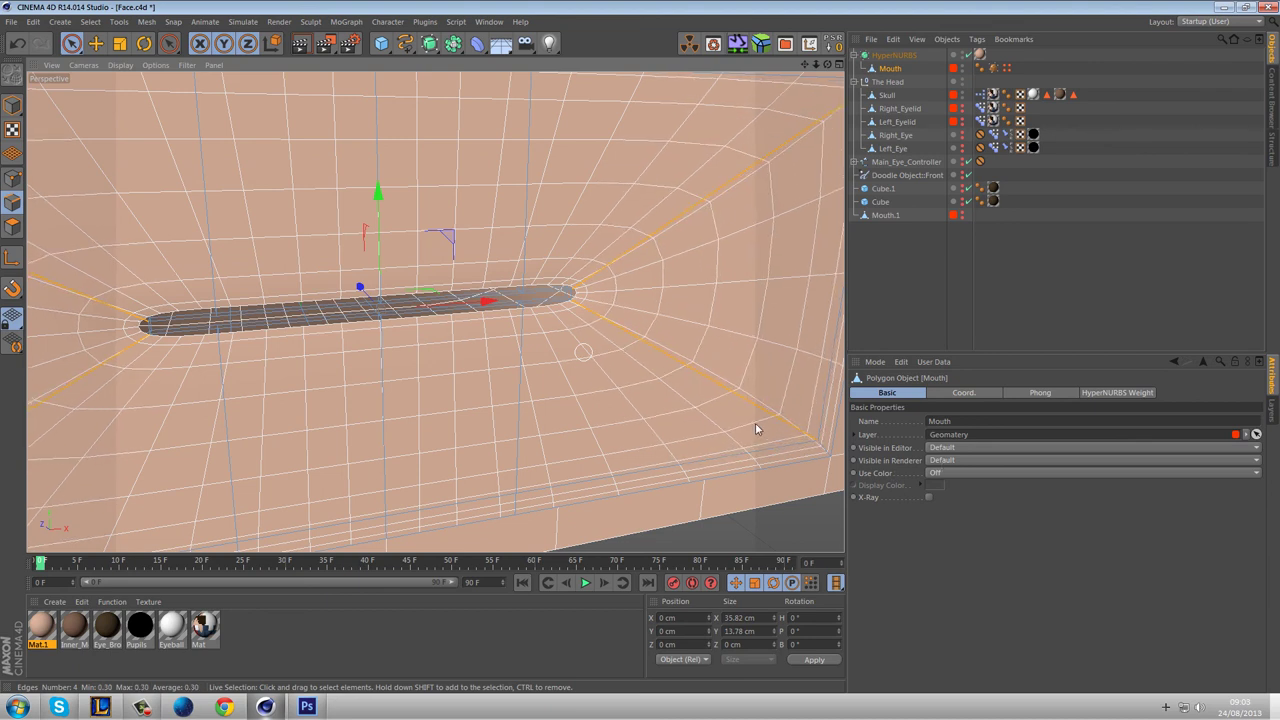
# Start the Knife in Loop mode at the mouth's corner and set the project's view clipping to Small for close-up work.
pyautogui.scroll(5, 598, 306)
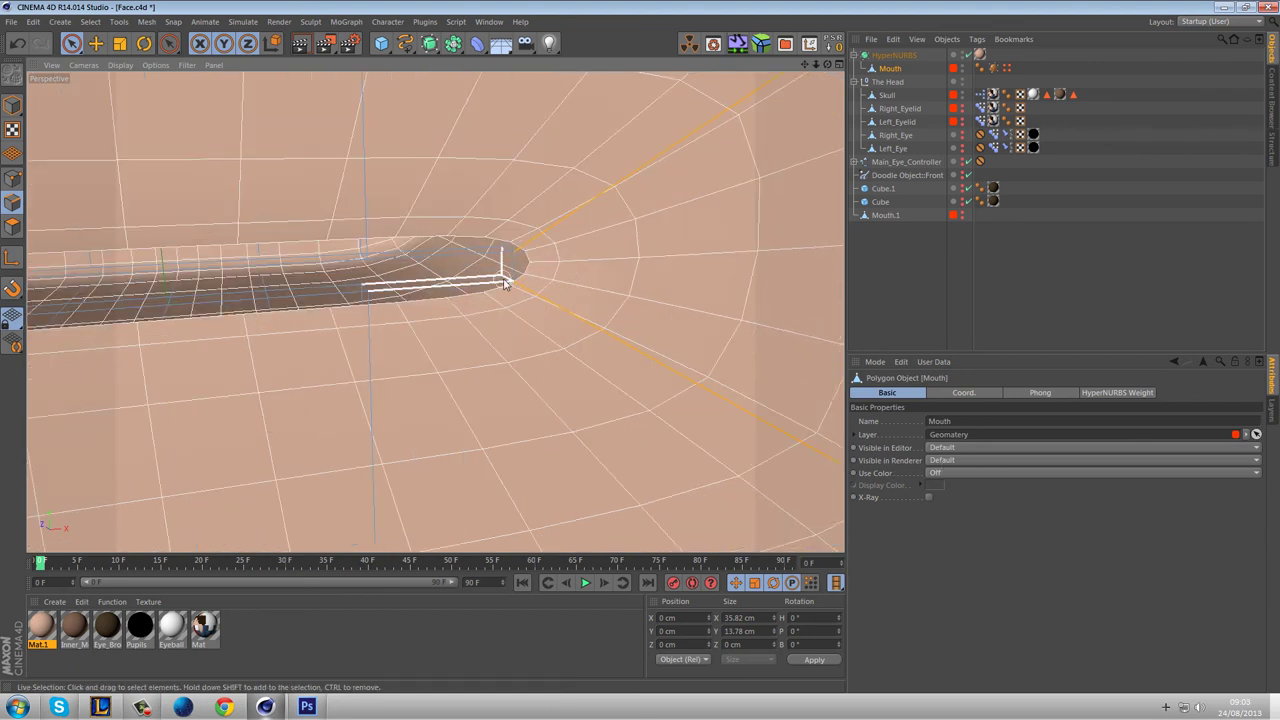
pyautogui.keyDown('alt'); pyautogui.moveTo(534, 326); pyautogui.dragTo(619, 280); pyautogui.keyUp('alt')
pyautogui.scroll(3, 517, 267)
pyautogui.scroll(-3, 536, 275)
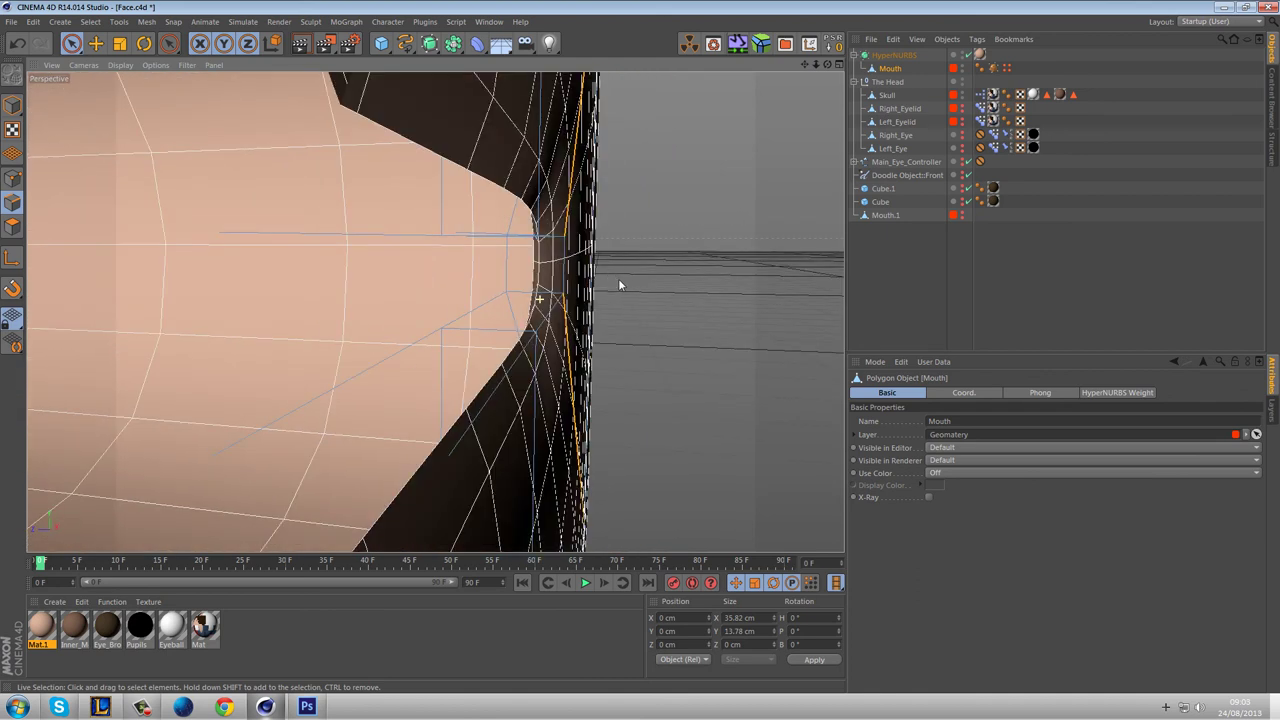
pyautogui.rightClick(680, 266)
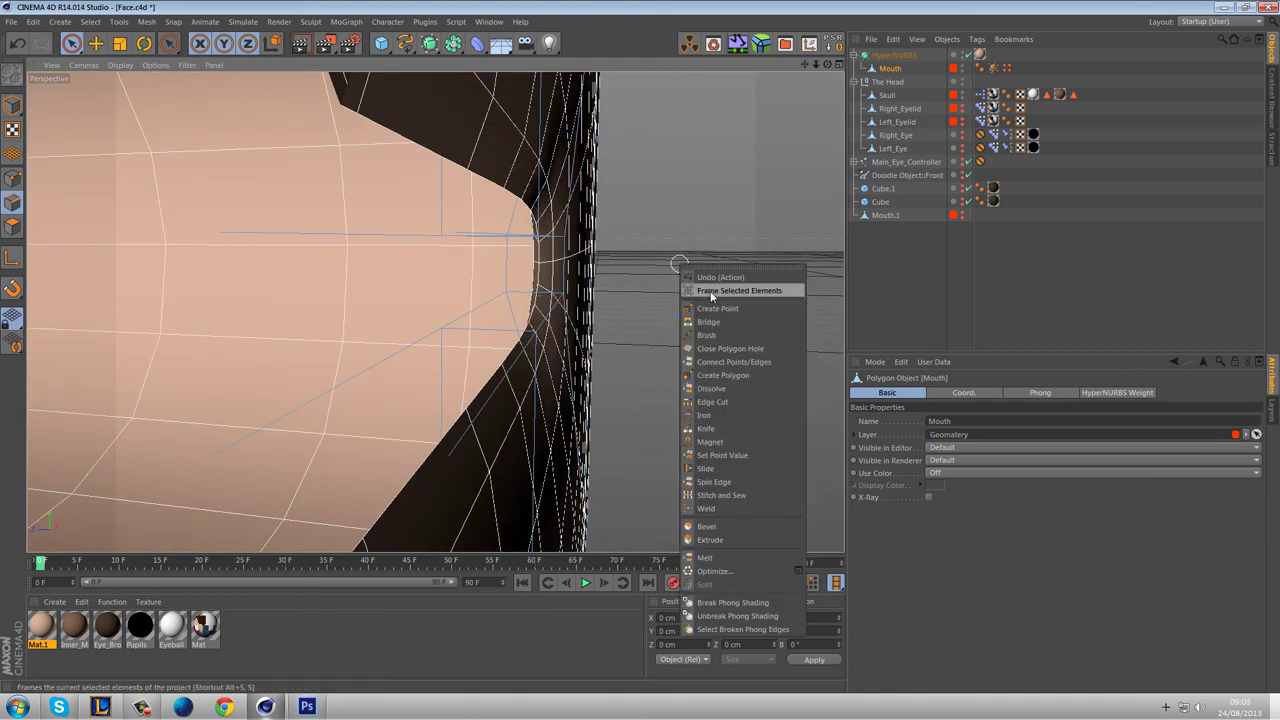
pyautogui.click(710, 428)
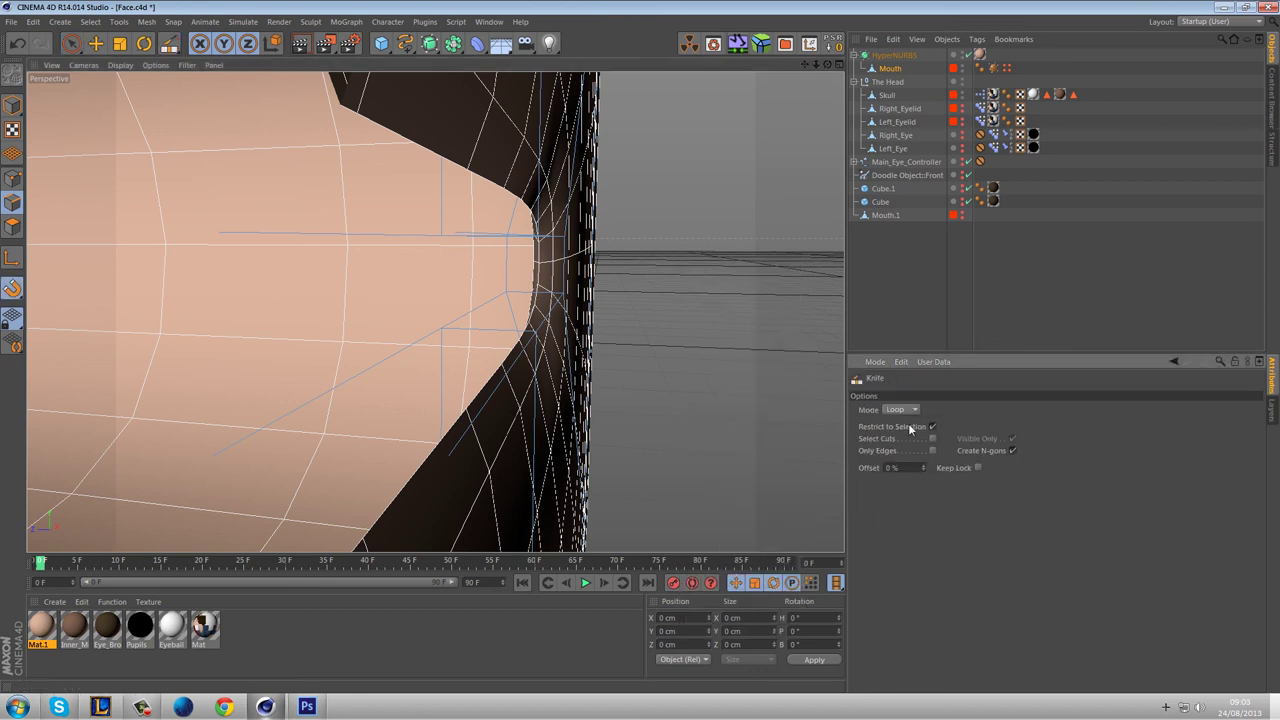
pyautogui.moveTo(465, 243)
pyautogui.keyDown('alt'); pyautogui.mouseDown()
pyautogui.moveTo(706, 314)
pyautogui.moveTo(523, 309)
pyautogui.moveTo(541, 296)
pyautogui.mouseUp(); pyautogui.keyUp('alt')
pyautogui.scroll(-6, 541, 296)
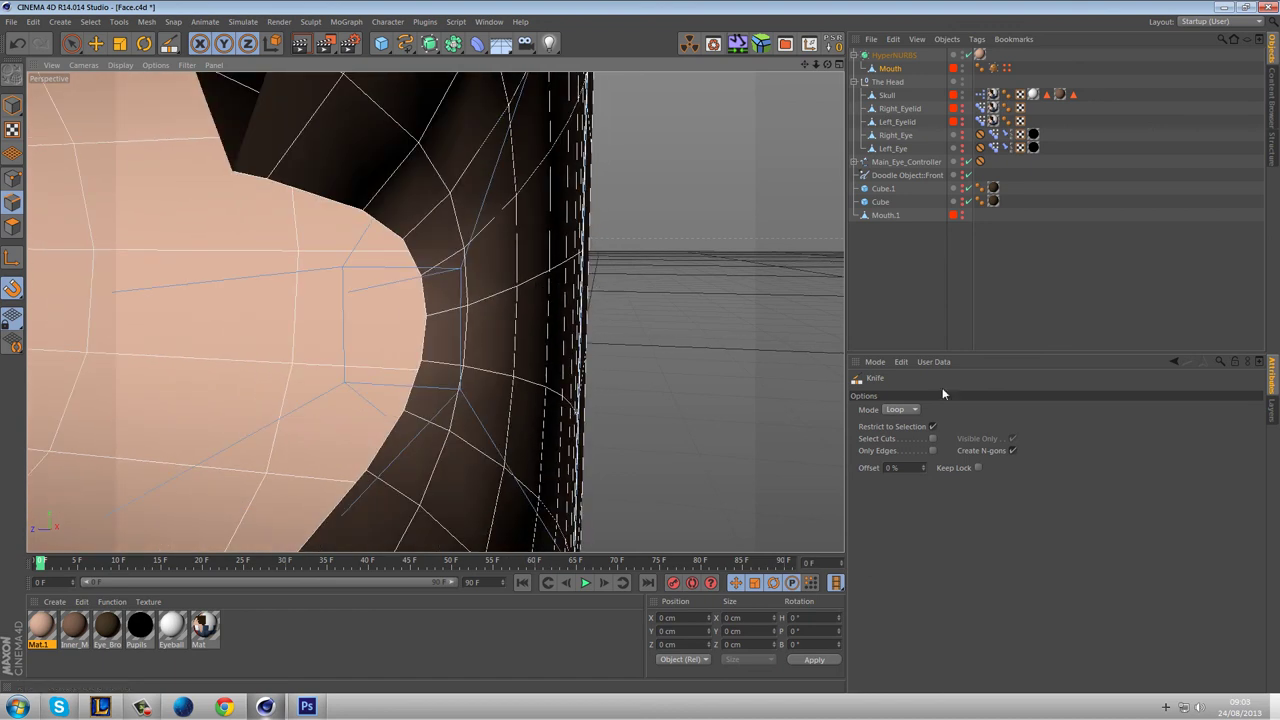
pyautogui.hotkey('ctrl', 'd')
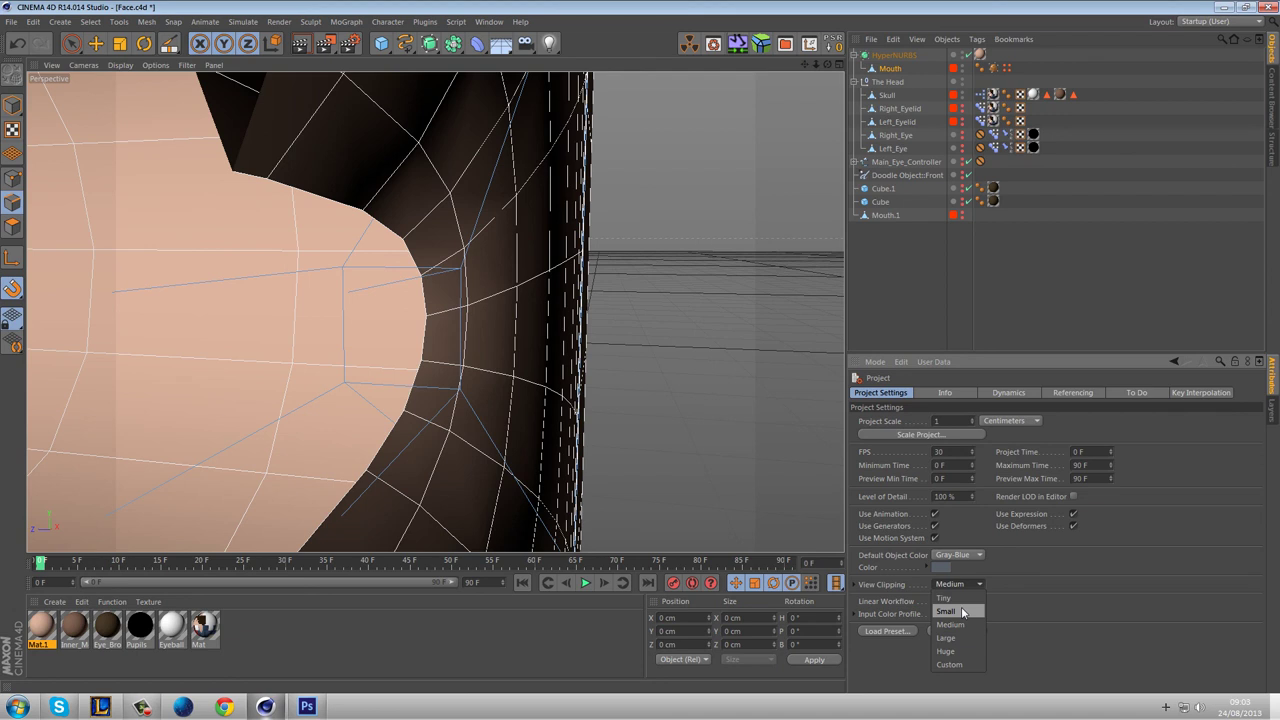
pyautogui.click(961, 609)
# Cut edge loops with the Knife along the inner wall of the mouth opening near its corner.
pyautogui.scroll(4, 474, 343)
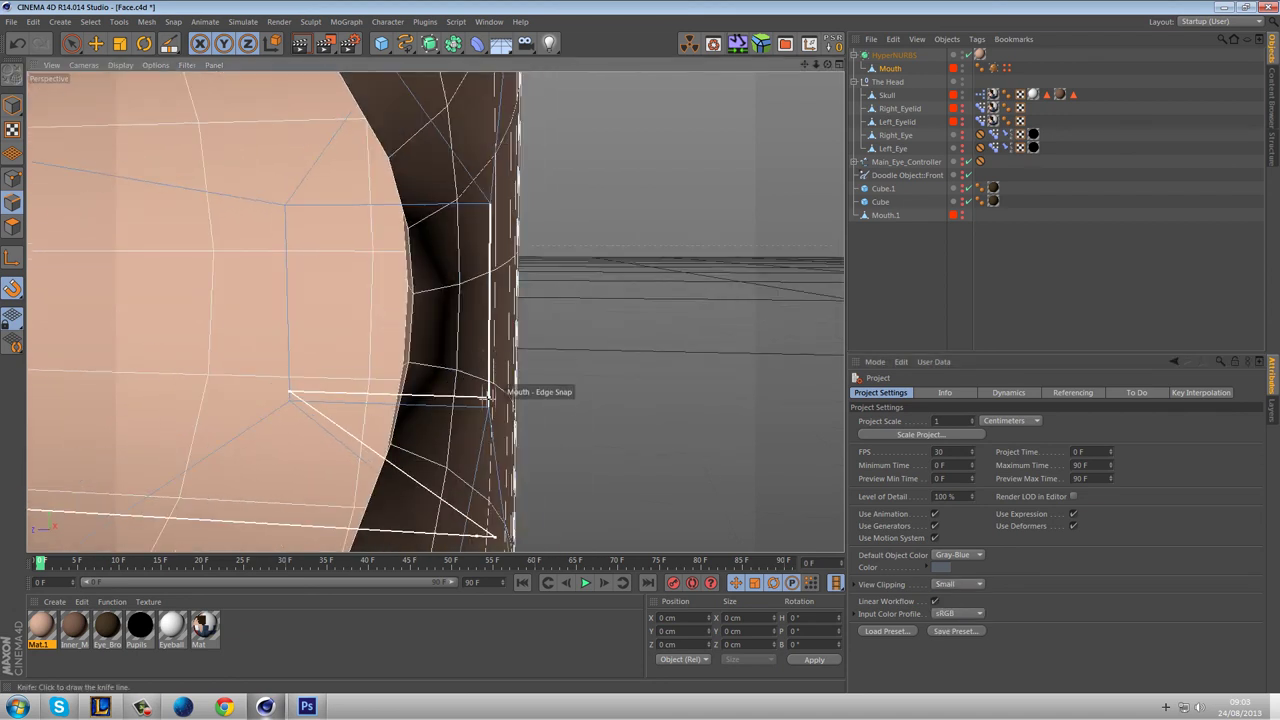
pyautogui.click(480, 407)
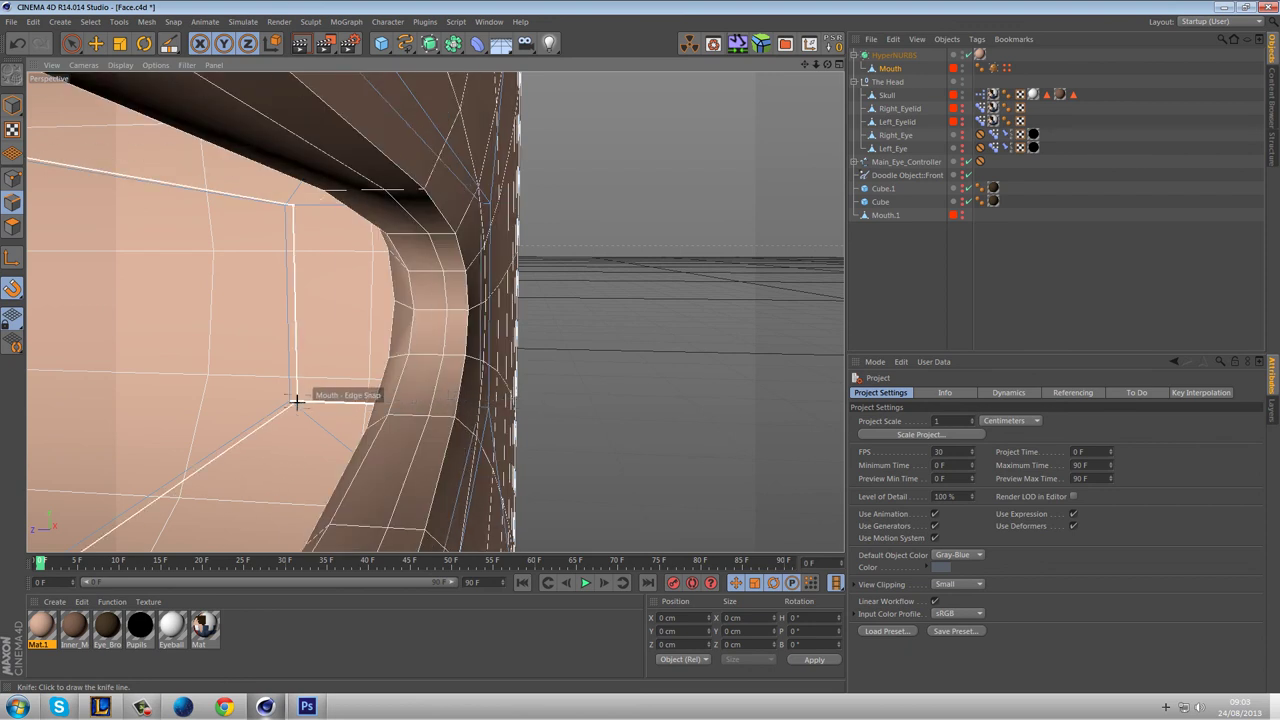
pyautogui.scroll(8, 296, 402)
pyautogui.scroll(-8, 491, 360)
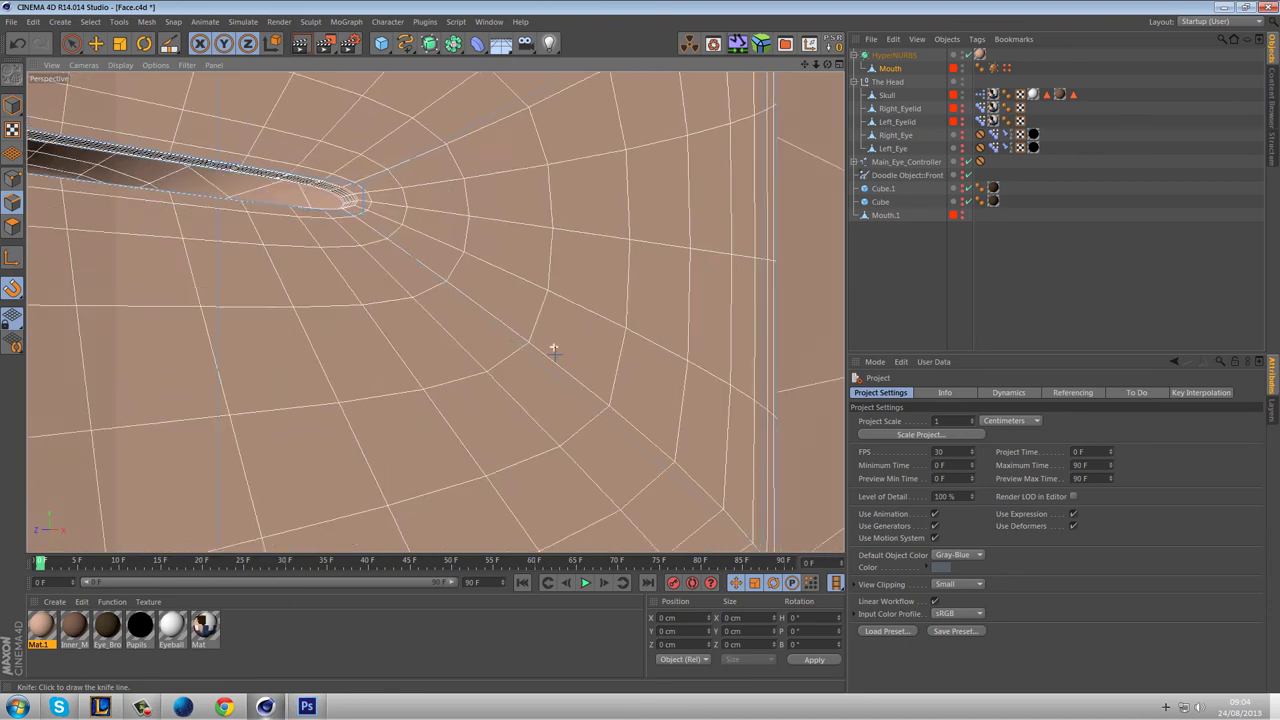
# Bring the whole mouth back into view and render it to check the cut opening.
pyautogui.keyDown('alt'); pyautogui.moveTo(553, 343); pyautogui.dragTo(480, 408); pyautogui.keyUp('alt')
pyautogui.keyDown('alt'); pyautogui.moveTo(392, 368); pyautogui.dragTo(606, 357, button='middle'); pyautogui.keyUp('alt')
pyautogui.scroll(-5, 606, 356)
pyautogui.scroll(-5, 518, 290)
pyautogui.click(301, 44)
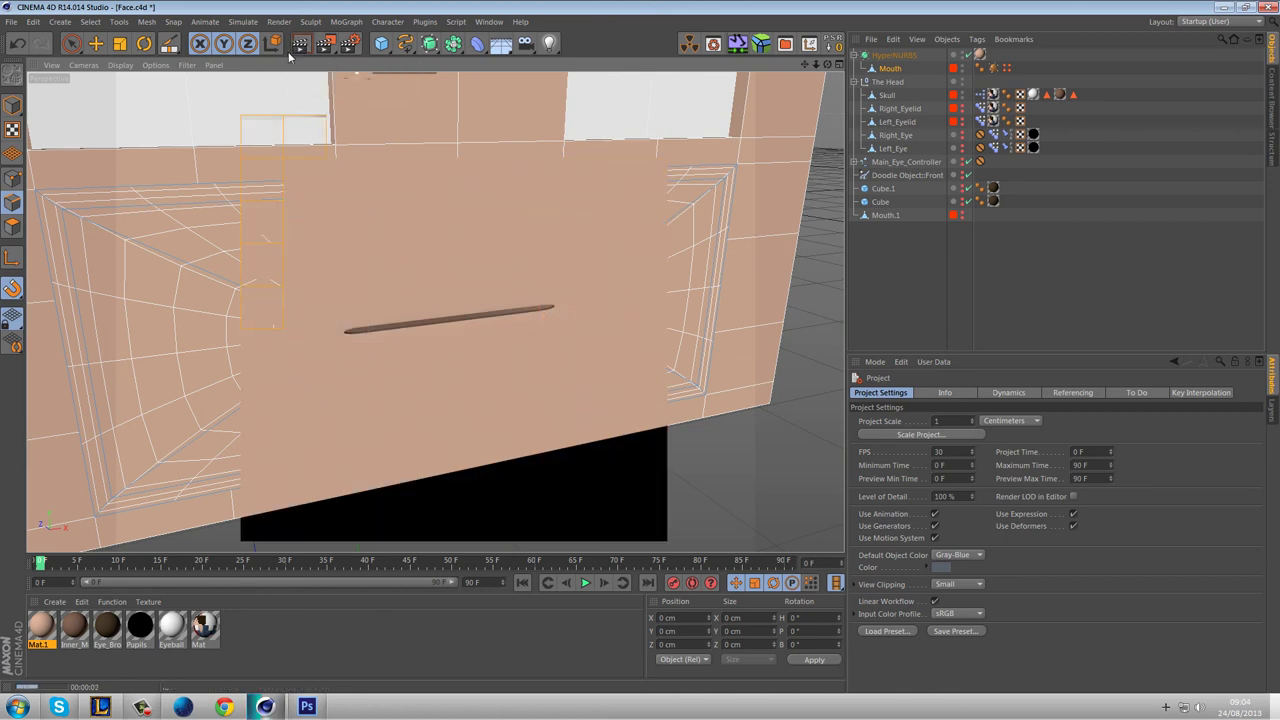
# Select the two short vertical edges at one end of the mouth opening and adjust their HyperNURBS weight.
pyautogui.press('k')
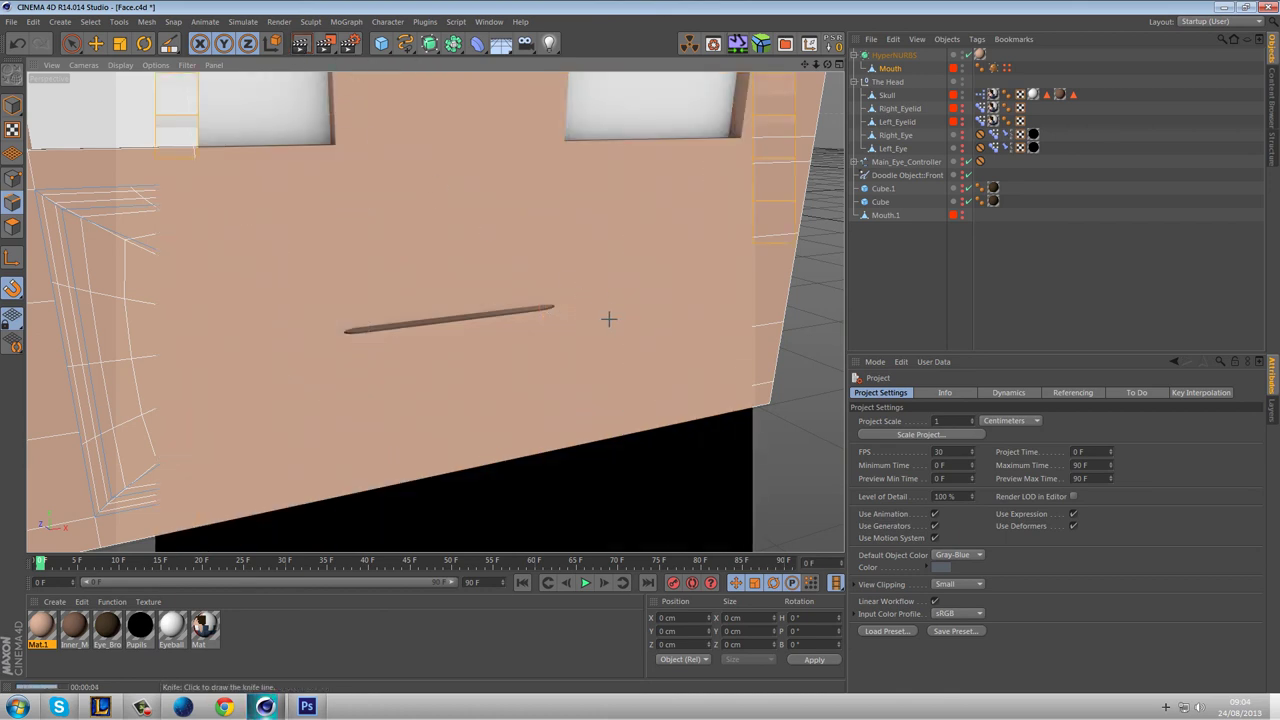
pyautogui.scroll(10, 549, 323)
pyautogui.scroll(8, 590, 298)
pyautogui.scroll(4, 582, 293)
pyautogui.scroll(-3, 582, 293)
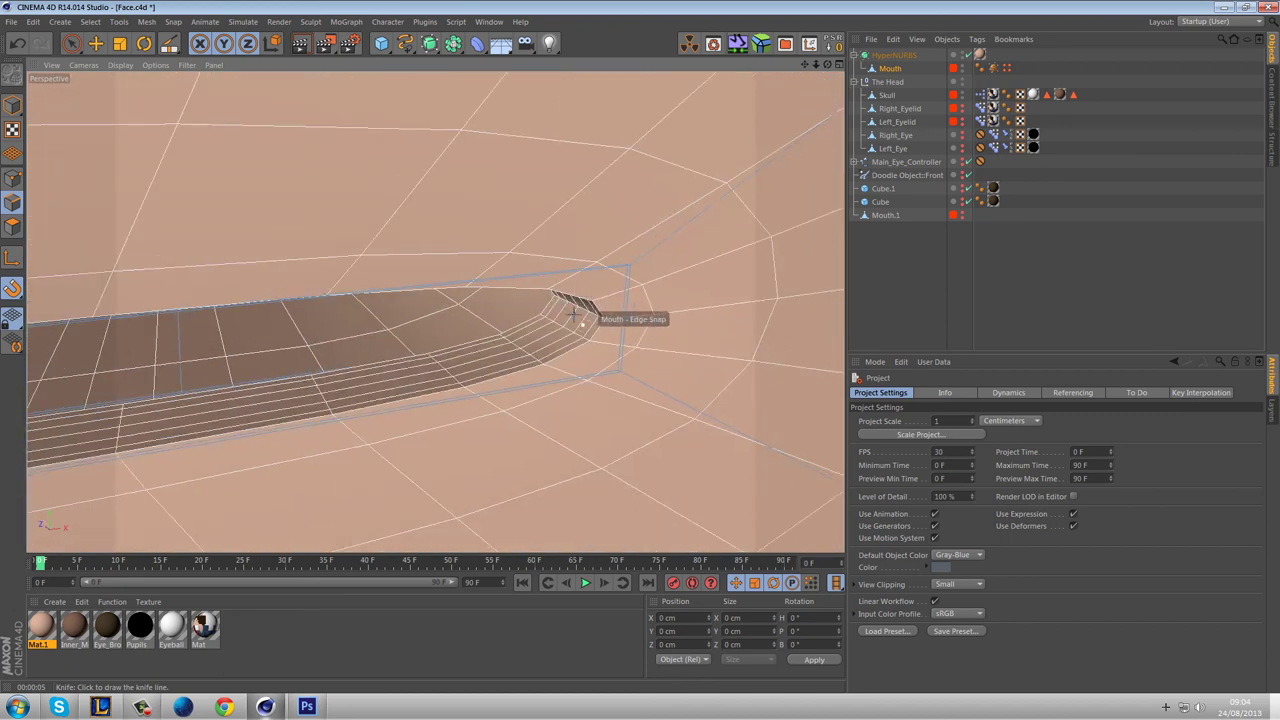
pyautogui.click(71, 43)
pyautogui.scroll(10, 565, 320)
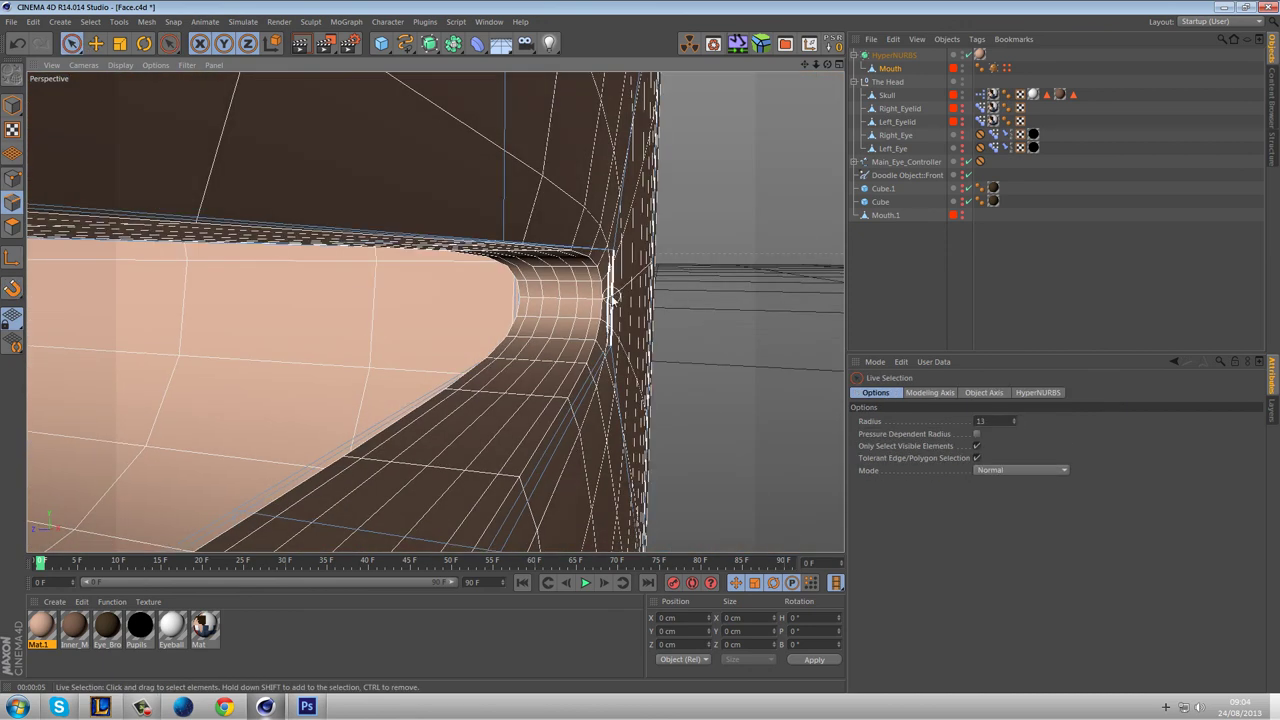
pyautogui.click(616, 297)
pyautogui.keyDown('shift'); pyautogui.click(517, 309); pyautogui.keyUp('shift')
pyautogui.keyDown('alt'); pyautogui.moveTo(446, 326); pyautogui.dragTo(208, 308); pyautogui.keyUp('alt')
pyautogui.keyDown('alt'); pyautogui.moveTo(208, 308); pyautogui.dragTo(632, 295, button='middle'); pyautogui.keyUp('alt')
pyautogui.scroll(-3, 632, 295)
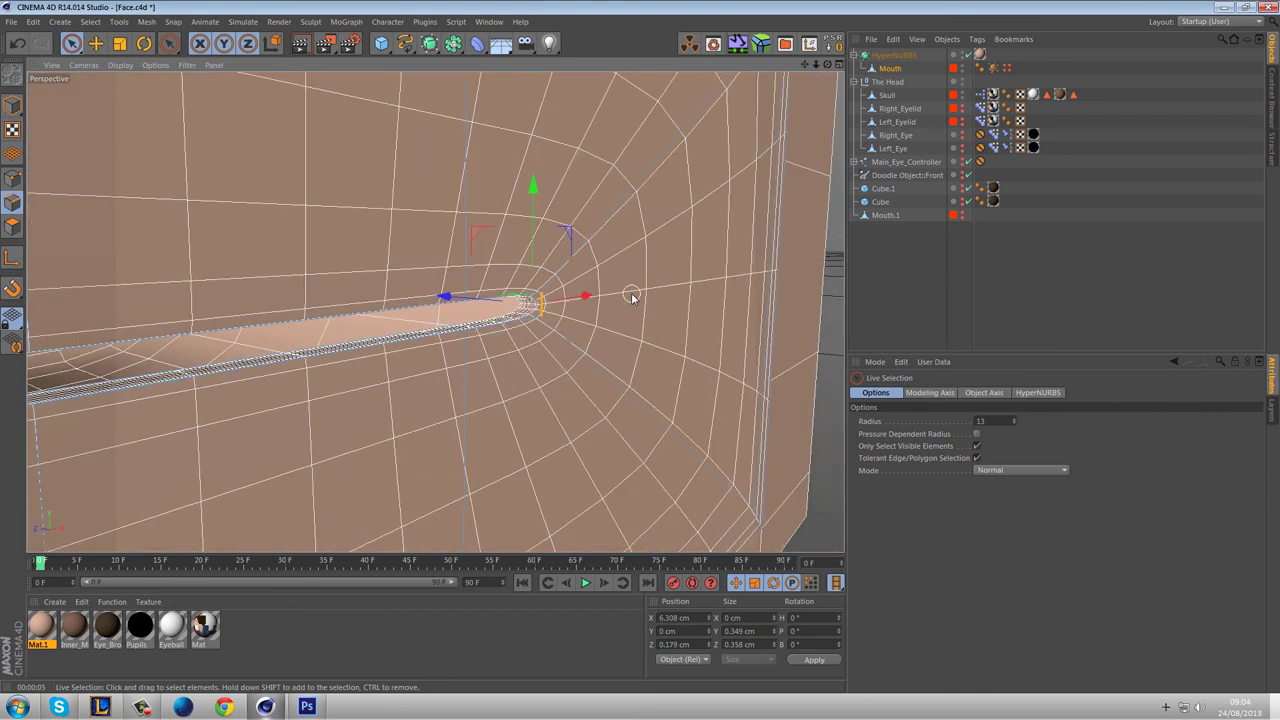
pyautogui.scroll(4, 586, 289)
pyautogui.press('.')
pyautogui.moveTo(602, 337)
pyautogui.mouseDown()
pyautogui.moveTo(995, 405)
pyautogui.moveTo(707, 364)
pyautogui.mouseUp()
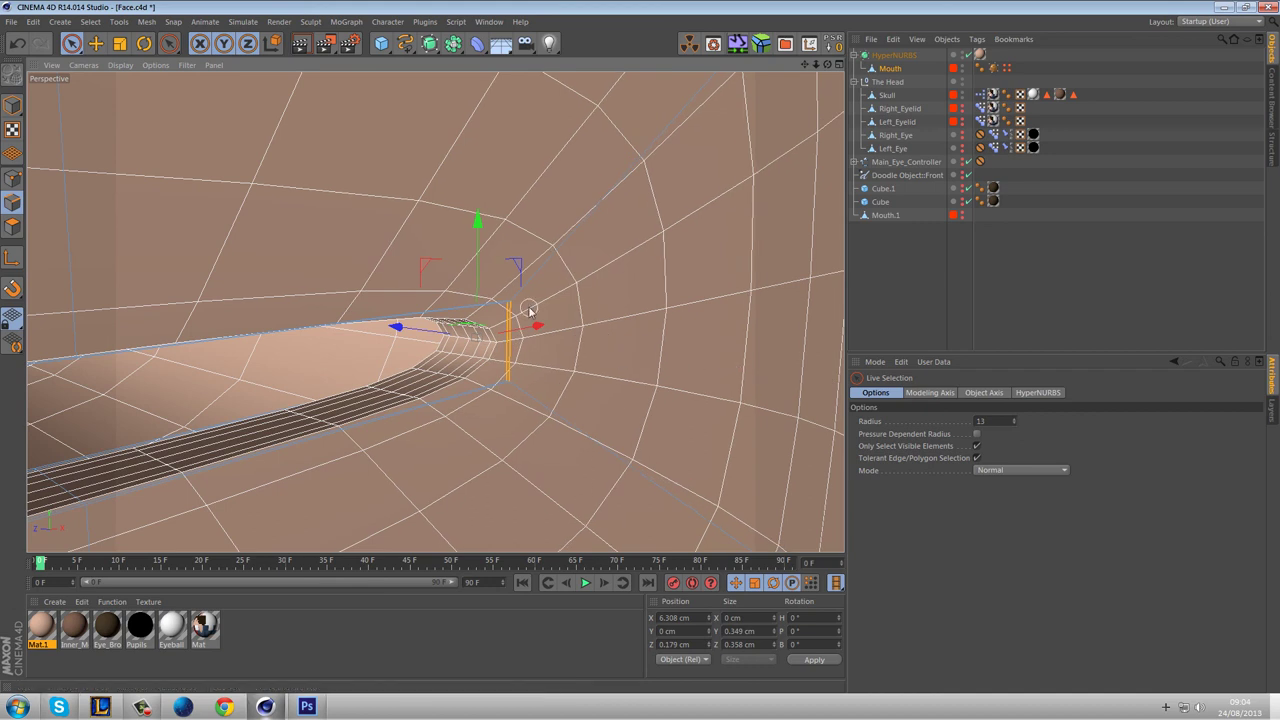
# Add the upper and lower rim edges at the mouth's corner to the selection and try a higher HyperNURBS weight on them.
pyautogui.click(500, 303)
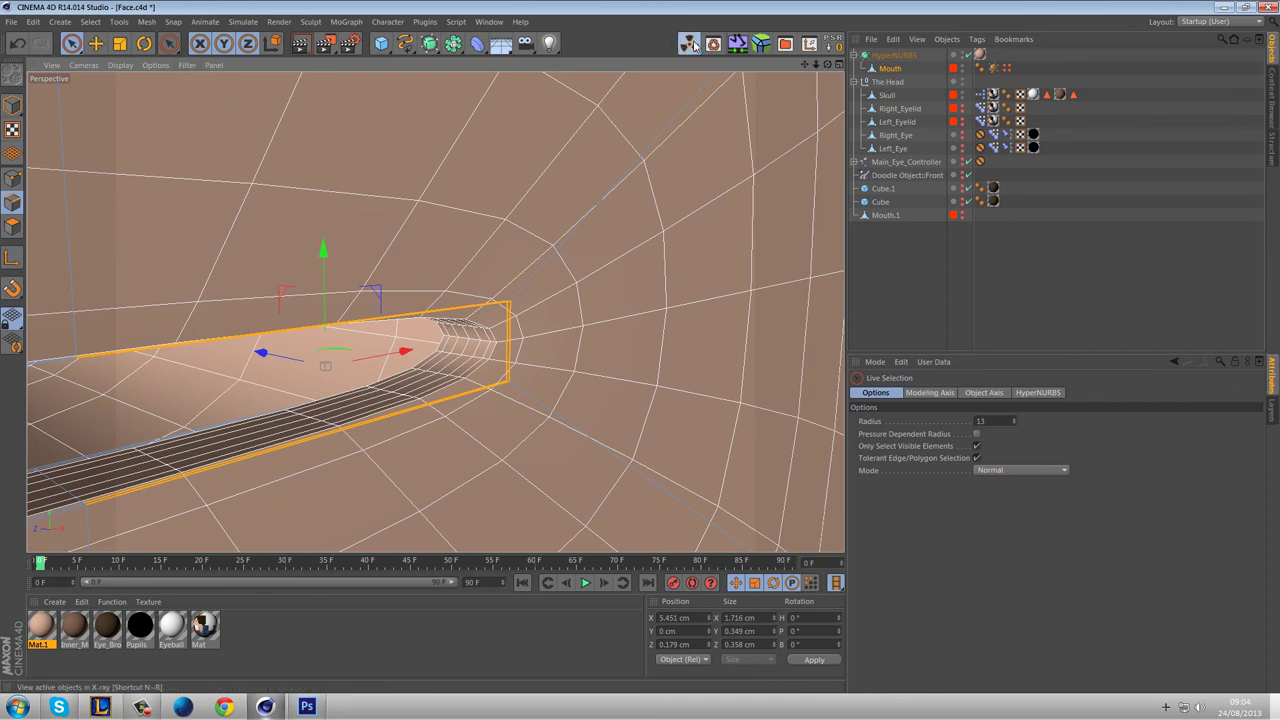
pyautogui.keyDown('alt'); pyautogui.moveTo(520, 289); pyautogui.dragTo(730, 321); pyautogui.keyUp('alt')
pyautogui.keyDown('shift'); pyautogui.click(567, 294); pyautogui.keyUp('shift')
pyautogui.keyDown('shift'); pyautogui.click(530, 391); pyautogui.keyUp('shift')
pyautogui.keyDown('alt'); pyautogui.moveTo(568, 424); pyautogui.dragTo(524, 364); pyautogui.keyUp('alt')
pyautogui.keyDown('alt'); pyautogui.moveTo(563, 309); pyautogui.dragTo(760, 375); pyautogui.keyUp('alt')
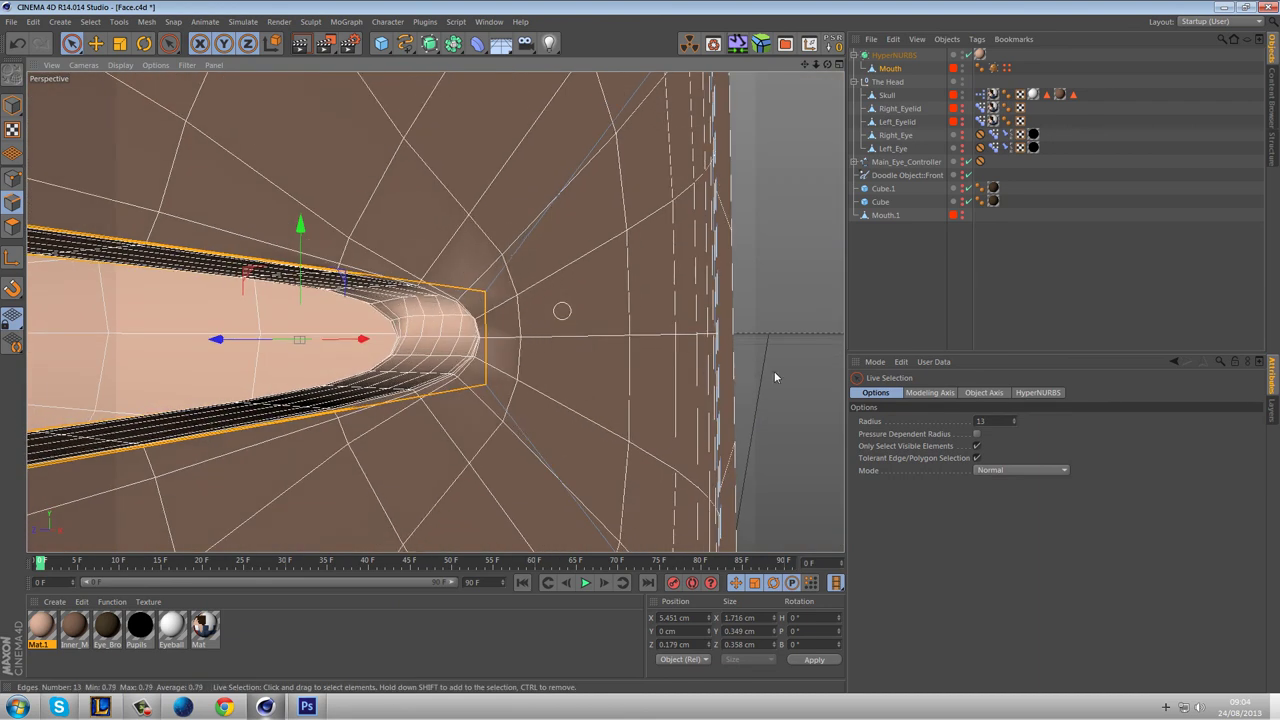
# Try a full HyperNURBS weight of 1.00 on the selected mouth-corner edges and undo it.
pyautogui.keyDown('alt'); pyautogui.moveTo(563, 310); pyautogui.dragTo(526, 386); pyautogui.keyUp('alt')
pyautogui.keyDown('alt'); pyautogui.moveTo(622, 399); pyautogui.dragTo(603, 341); pyautogui.keyUp('alt')
pyautogui.keyDown('alt'); pyautogui.moveTo(502, 192); pyautogui.dragTo(650, 186); pyautogui.keyUp('alt')
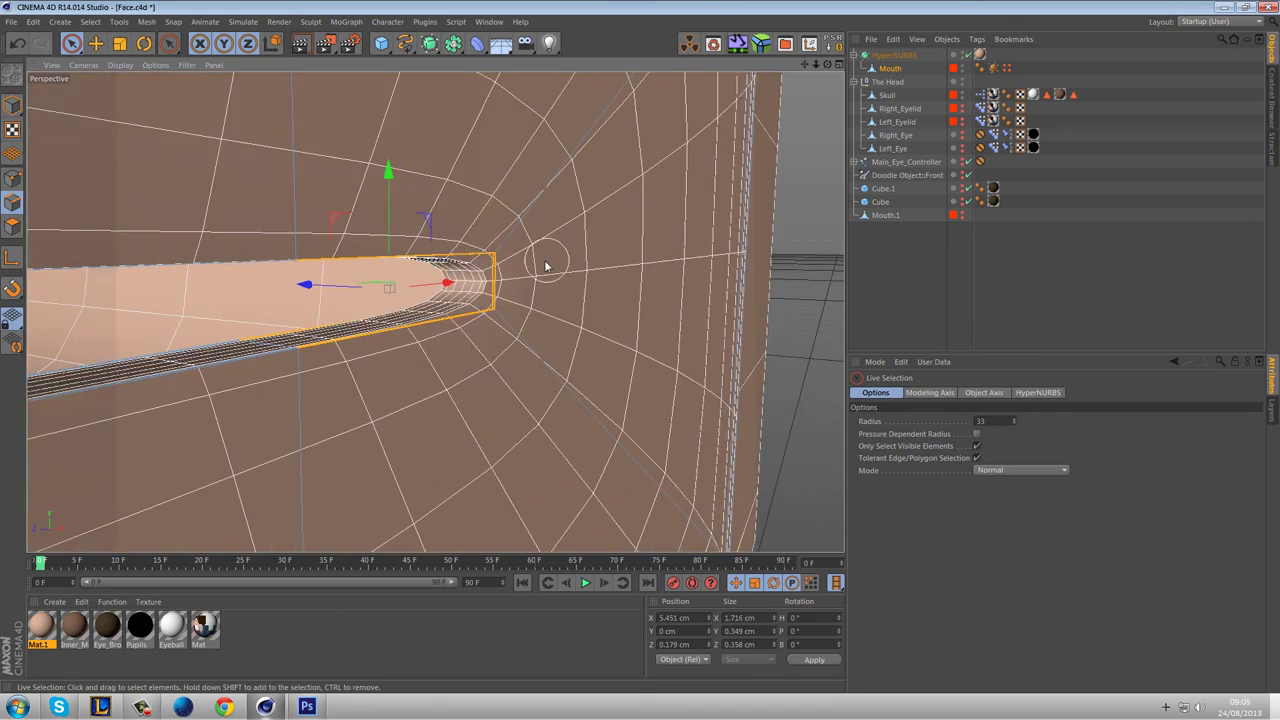
pyautogui.moveTo(544, 286); pyautogui.dragTo(779, 342)
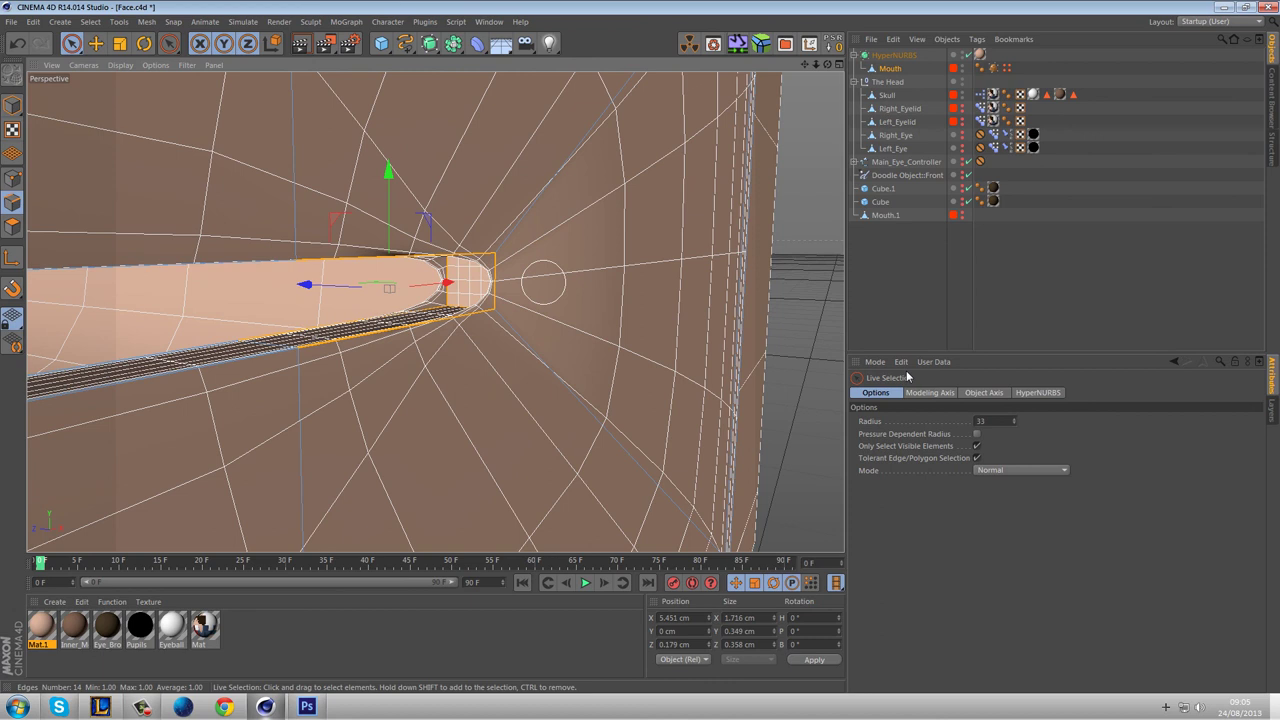
pyautogui.hotkey('ctrl', 'z')
# Extend the edge selection to the two diagonals running out from the mouth's corner and clear the whole selection.
pyautogui.keyDown('shift'); pyautogui.click(543, 225); pyautogui.keyUp('shift')
pyautogui.keyDown('shift'); pyautogui.click(554, 349); pyautogui.keyUp('shift')
pyautogui.keyDown('alt'); pyautogui.moveTo(476, 352); pyautogui.dragTo(363, 217); pyautogui.keyUp('alt')
pyautogui.keyDown('shift'); pyautogui.click(414, 350); pyautogui.keyUp('shift')
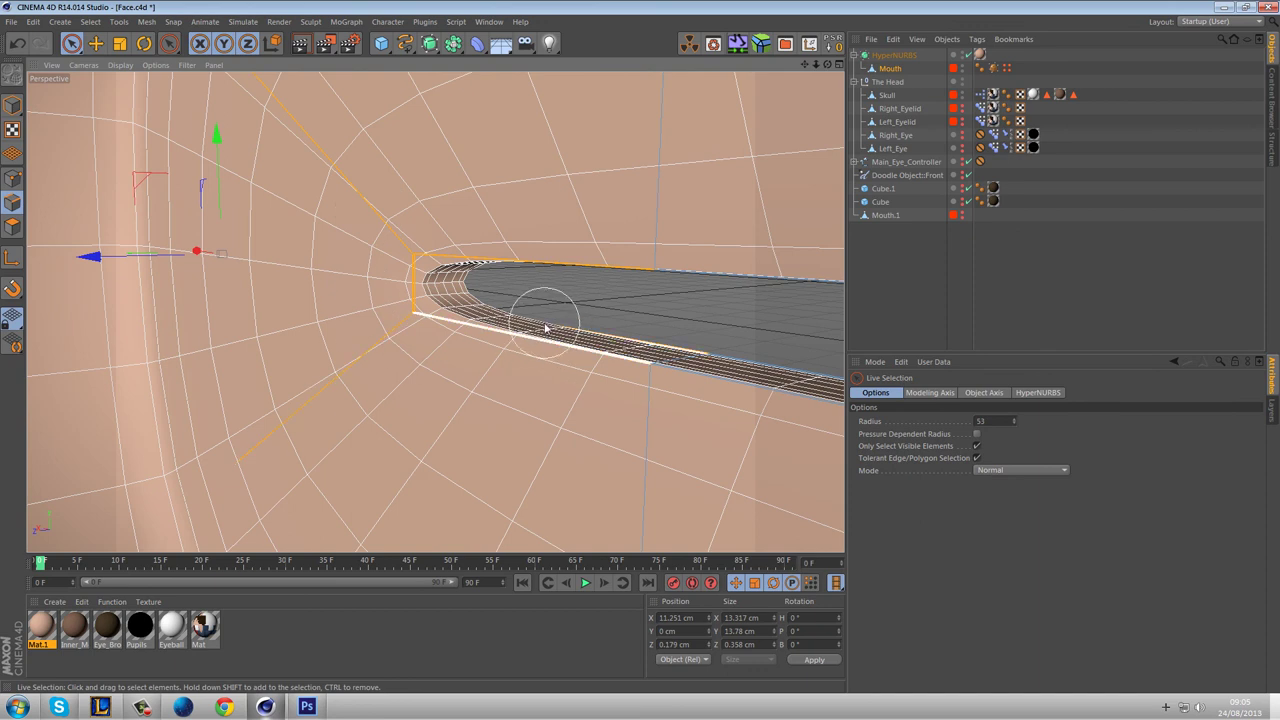
pyautogui.moveTo(482, 318)
pyautogui.keyDown('shift'); pyautogui.mouseDown()
pyautogui.moveTo(804, 414)
pyautogui.moveTo(437, 320)
pyautogui.moveTo(557, 360)
pyautogui.moveTo(424, 341)
pyautogui.mouseUp(); pyautogui.keyUp('shift')
pyautogui.keyDown('alt'); pyautogui.moveTo(692, 311); pyautogui.dragTo(554, 383); pyautogui.keyUp('alt')
pyautogui.scroll(1, 514, 320)
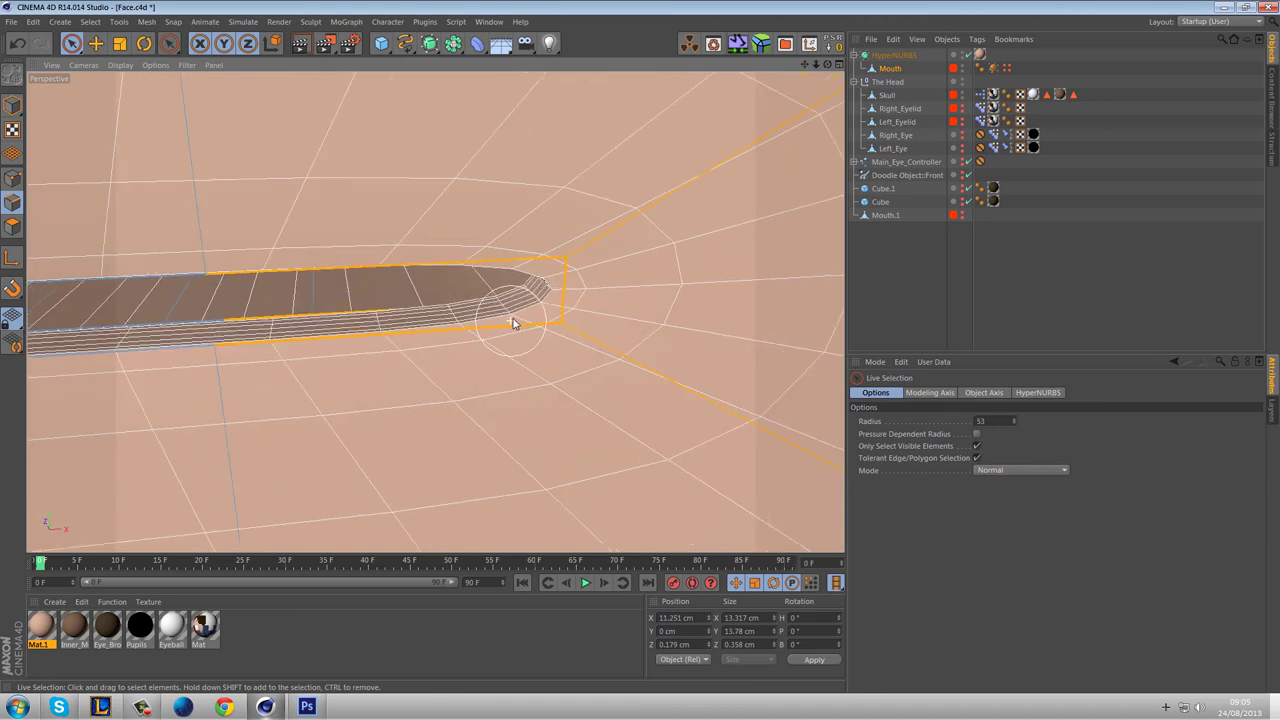
pyautogui.scroll(-4, 514, 323)
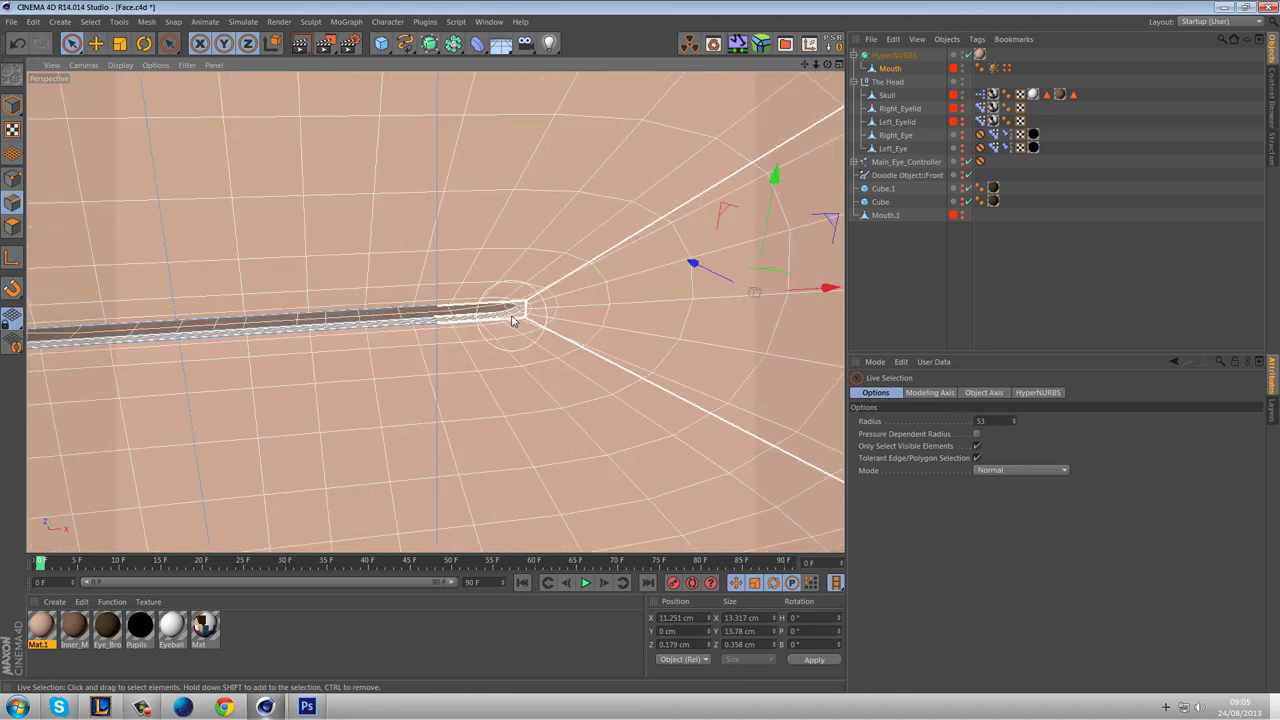
pyautogui.scroll(-1, 513, 320)
pyautogui.scroll(-2, 512, 320)
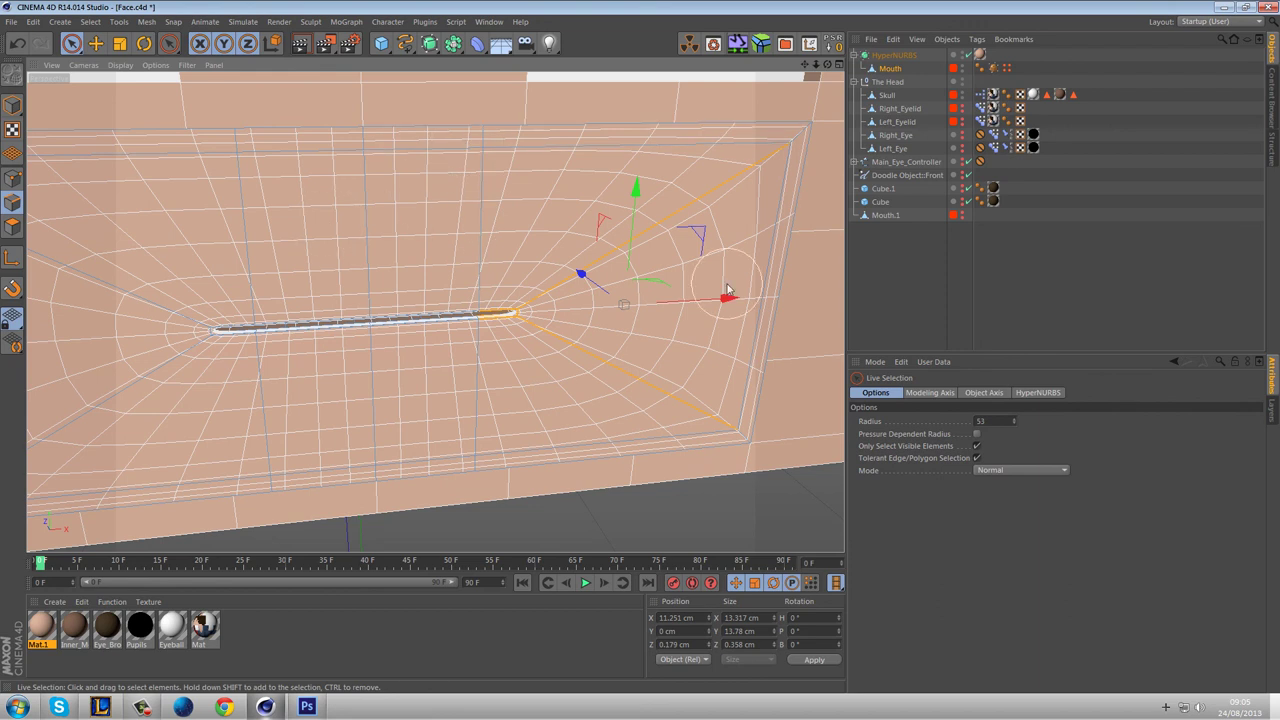
pyautogui.click(708, 525)
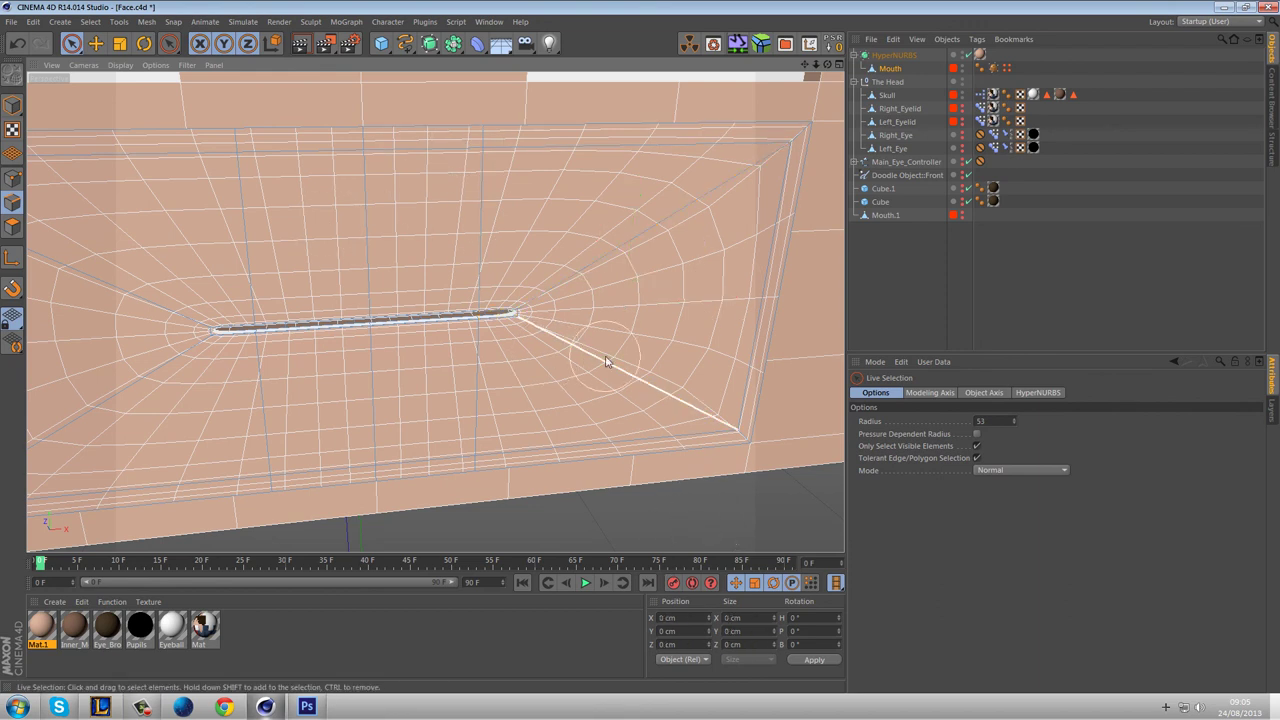
# Set the Live Selection radius to 10 and render the mouth area of the face.
pyautogui.moveTo(1011, 421); pyautogui.dragTo(1015, 454)
pyautogui.keyDown('alt'); pyautogui.moveTo(579, 383); pyautogui.dragTo(680, 400); pyautogui.keyUp('alt')
pyautogui.scroll(-4, 680, 400)
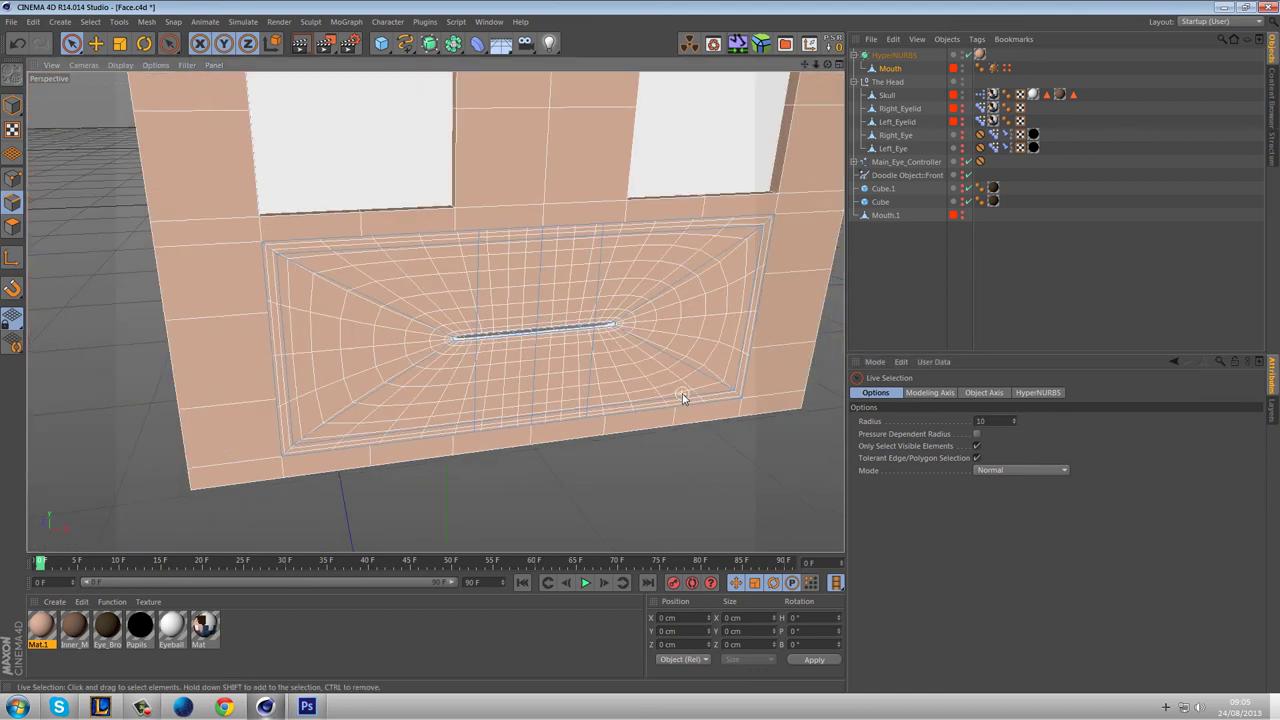
pyautogui.click(300, 43)
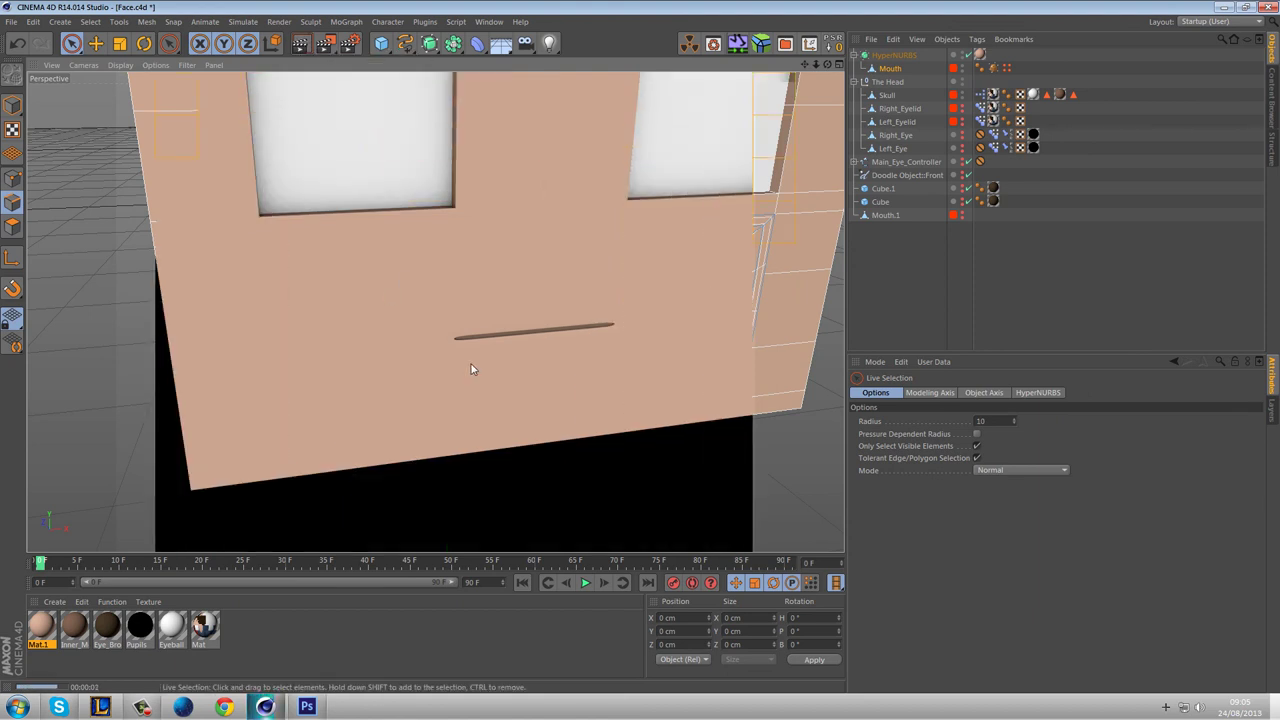
# Render the head from a distance and again from close up to check the mouth.
pyautogui.scroll(-6, 472, 367)
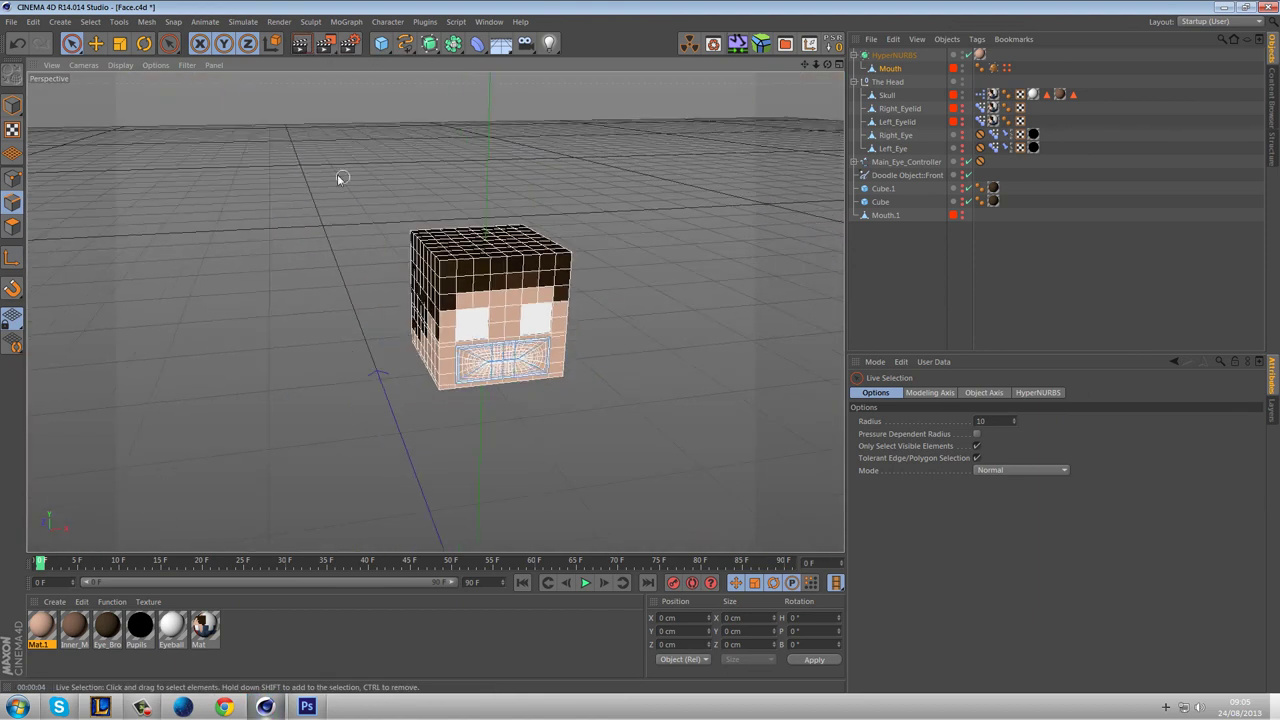
pyautogui.click(300, 43)
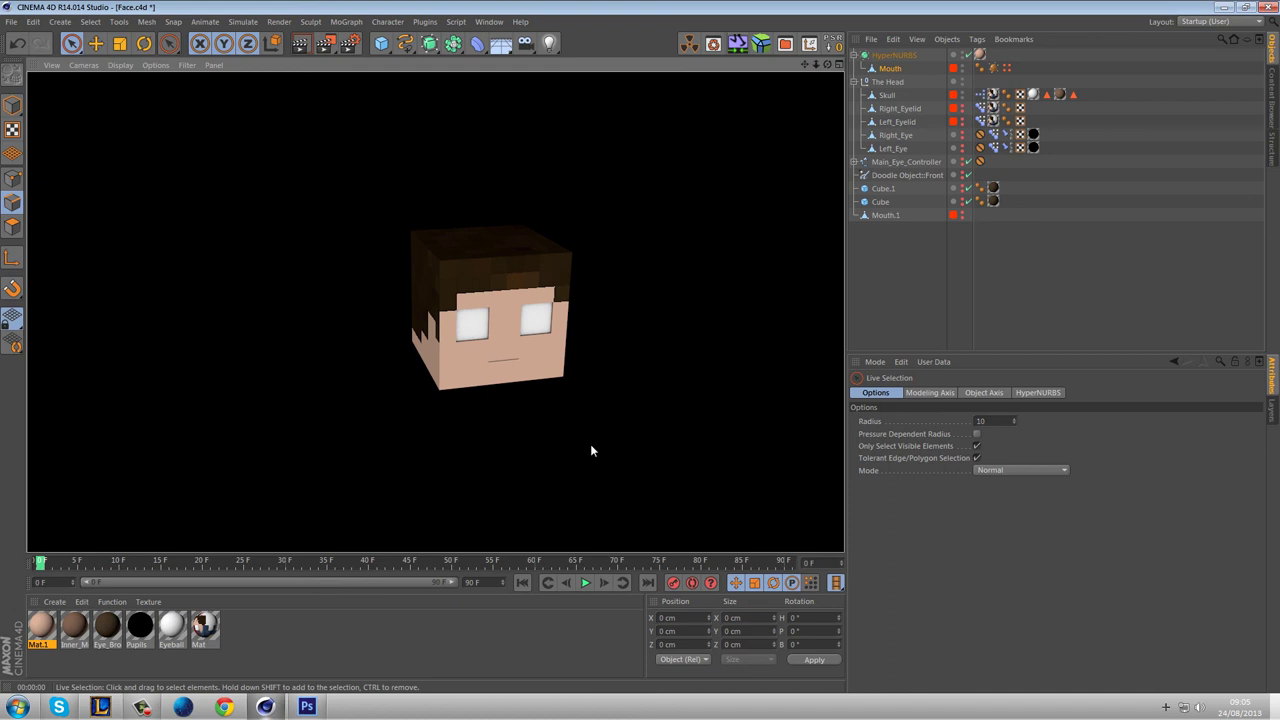
pyautogui.scroll(8, 599, 439)
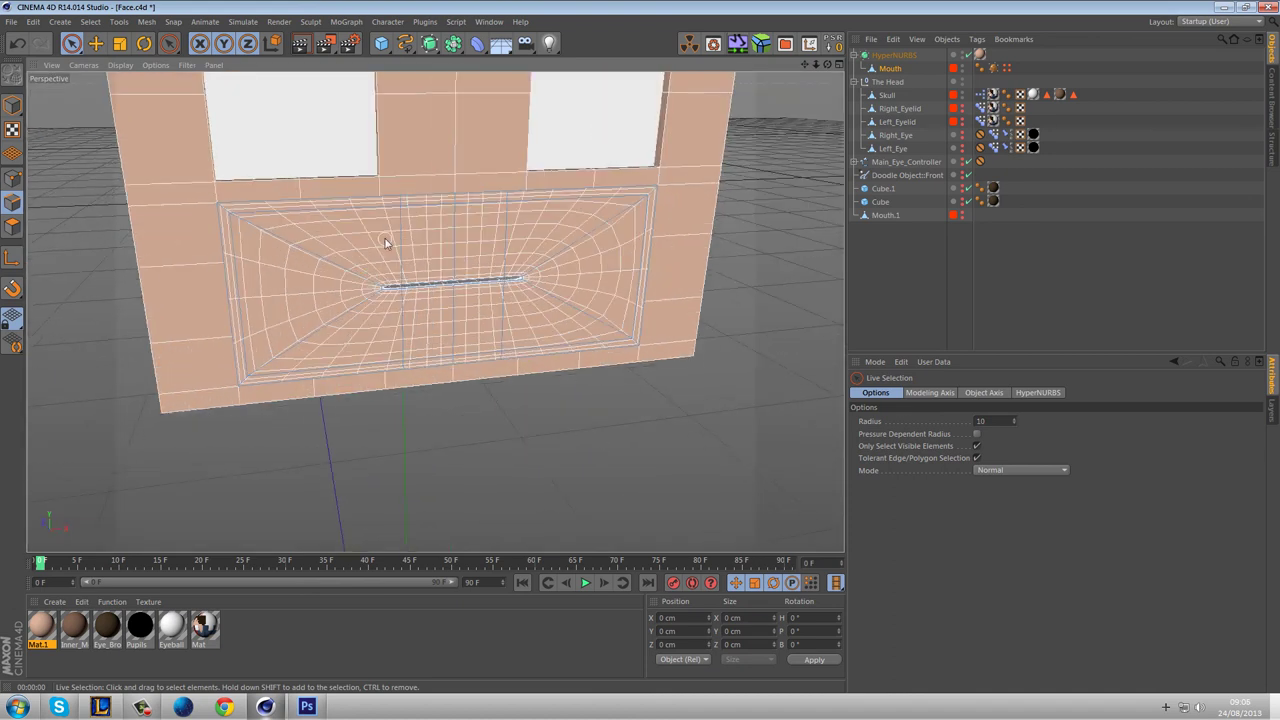
pyautogui.click(300, 43)
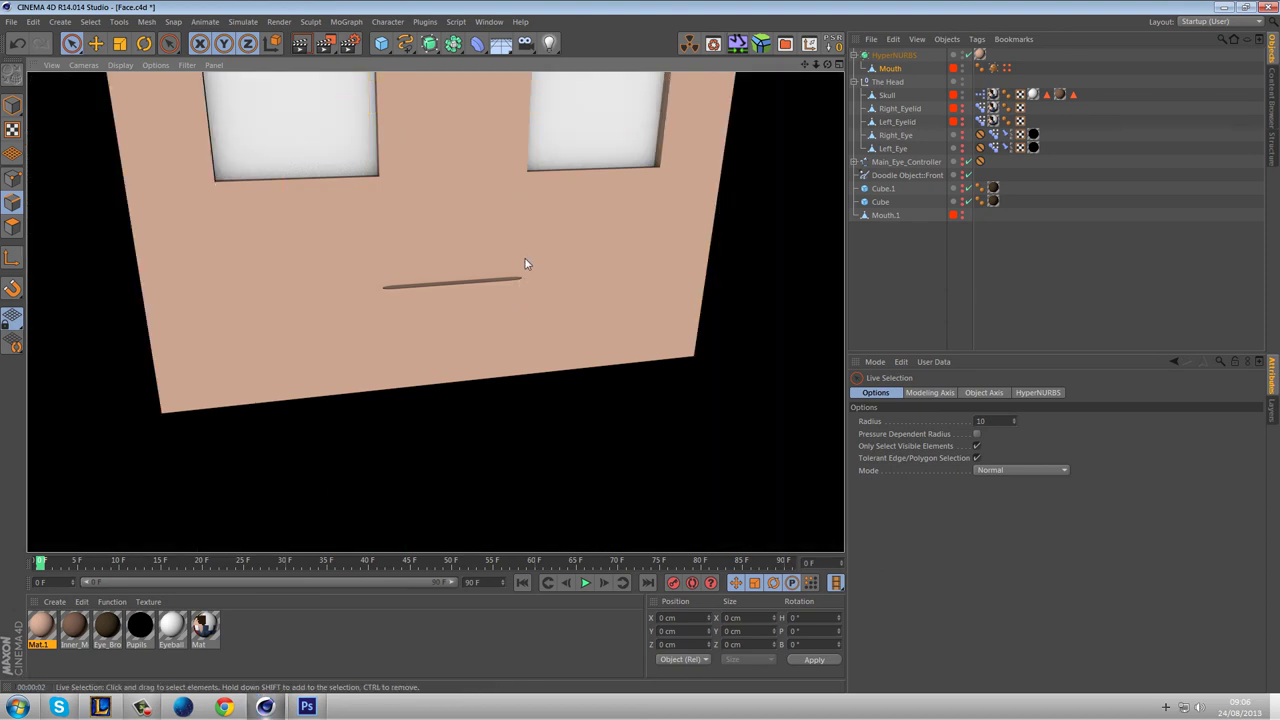
# Examine the mouth opening up close and from behind the face.
pyautogui.scroll(6, 528, 263)
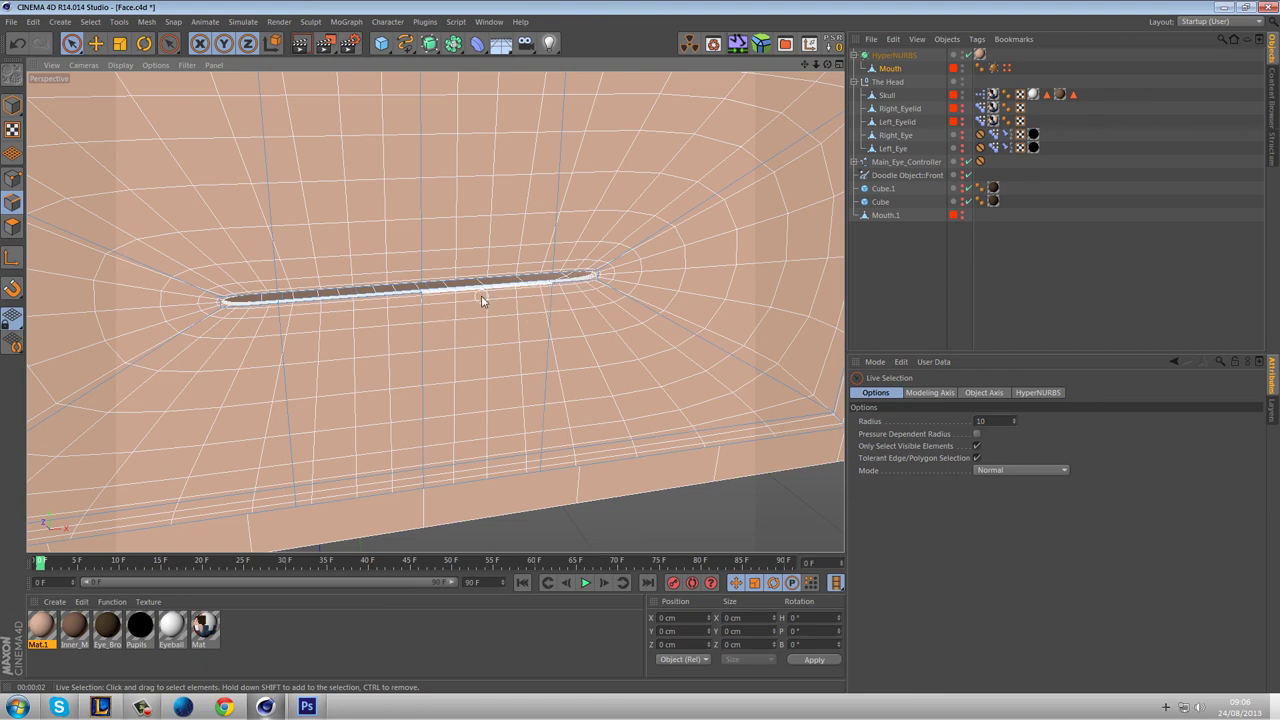
pyautogui.keyDown('alt'); pyautogui.moveTo(481, 297); pyautogui.dragTo(702, 297); pyautogui.keyUp('alt')
pyautogui.scroll(-1, 702, 297)
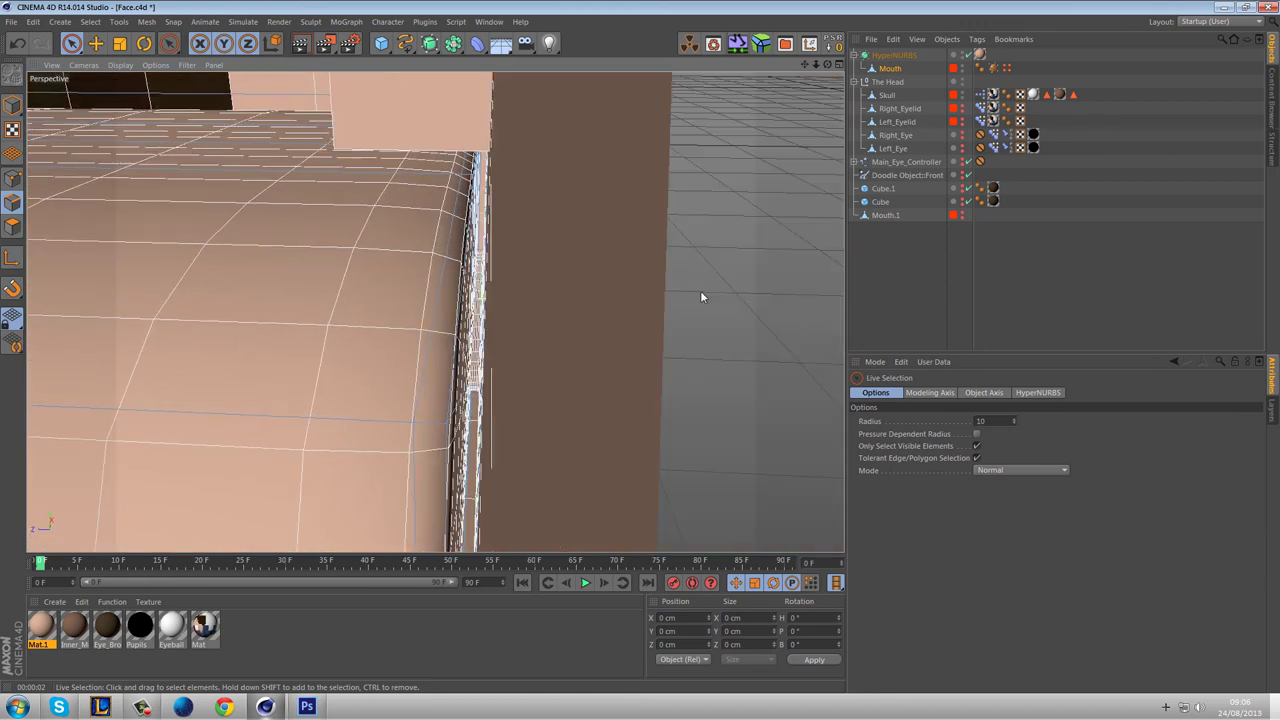
pyautogui.keyDown('alt'); pyautogui.moveTo(702, 293); pyautogui.dragTo(507, 280); pyautogui.keyUp('alt')
pyautogui.scroll(-5, 508, 285)
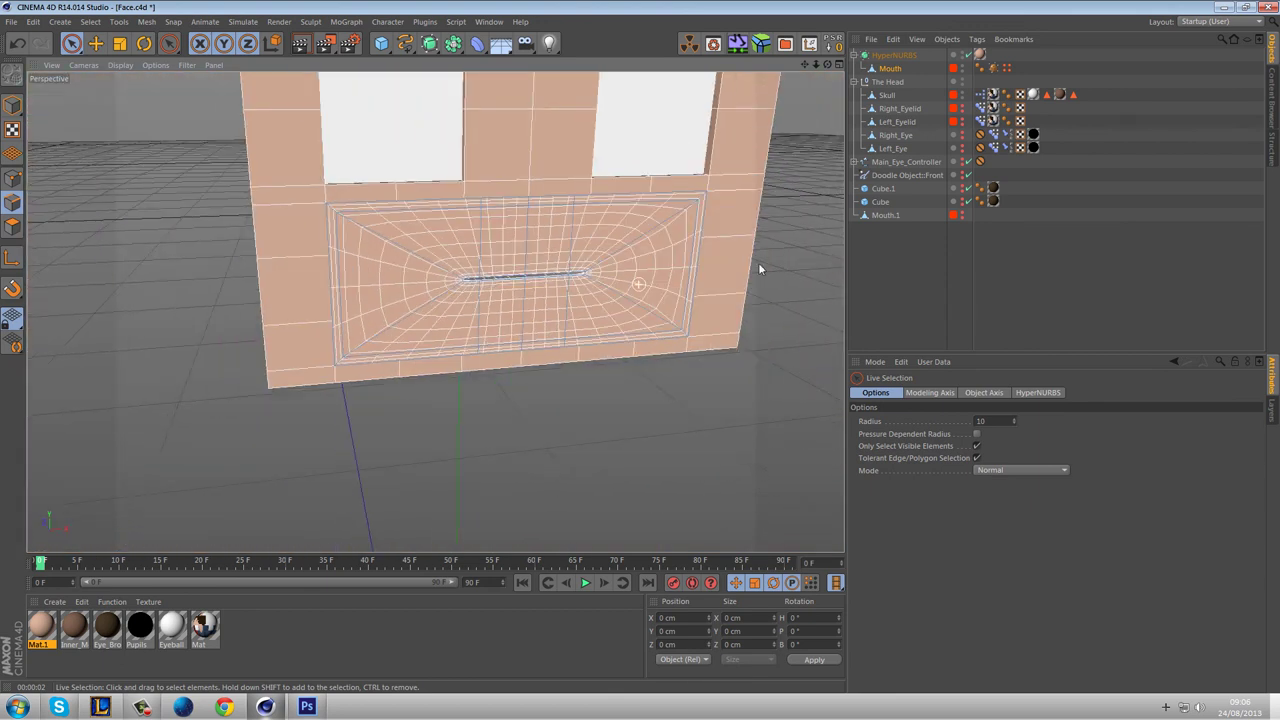
# Deselect all objects and render the whole head from an angled view.
pyautogui.click(886, 268)
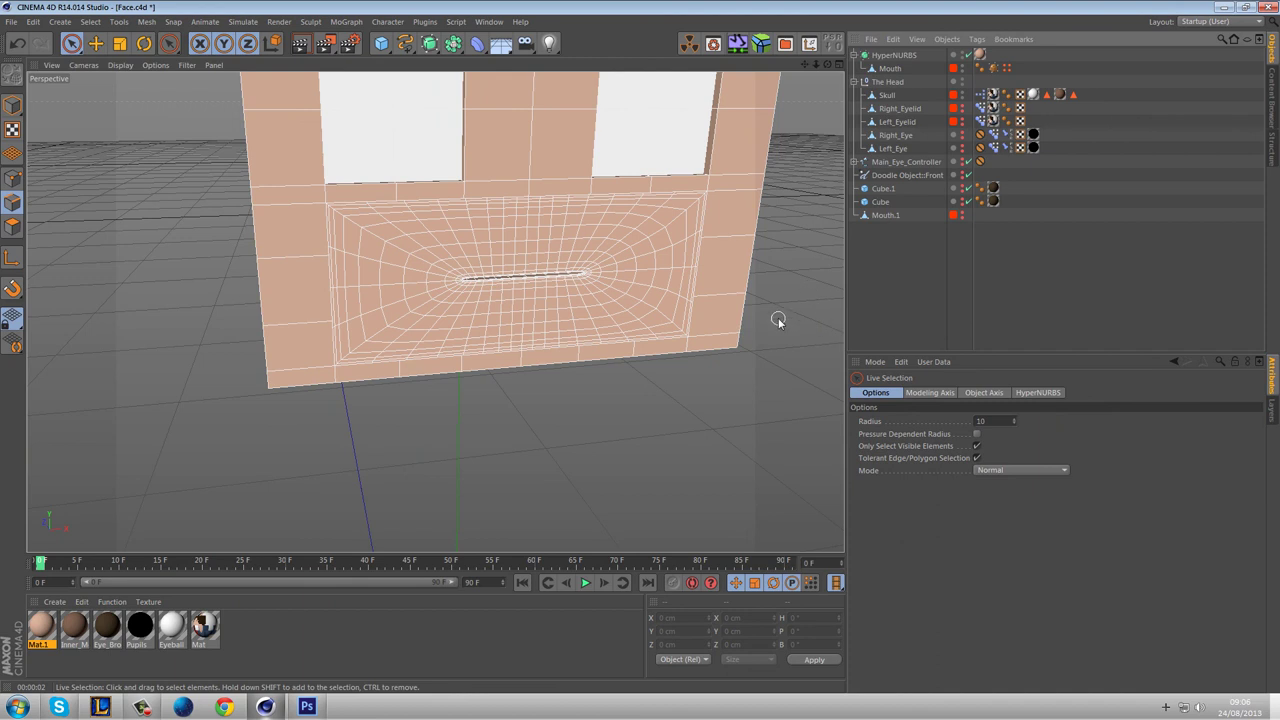
pyautogui.keyDown('alt'); pyautogui.moveTo(780, 314); pyautogui.dragTo(683, 297, button='middle'); pyautogui.keyUp('alt')
pyautogui.keyDown('alt'); pyautogui.moveTo(693, 248); pyautogui.dragTo(683, 322, button='middle'); pyautogui.keyUp('alt')
pyautogui.scroll(-3, 685, 323)
pyautogui.keyDown('alt'); pyautogui.moveTo(693, 273); pyautogui.dragTo(510, 233); pyautogui.keyUp('alt')
pyautogui.hotkey('ctrl', 'r')
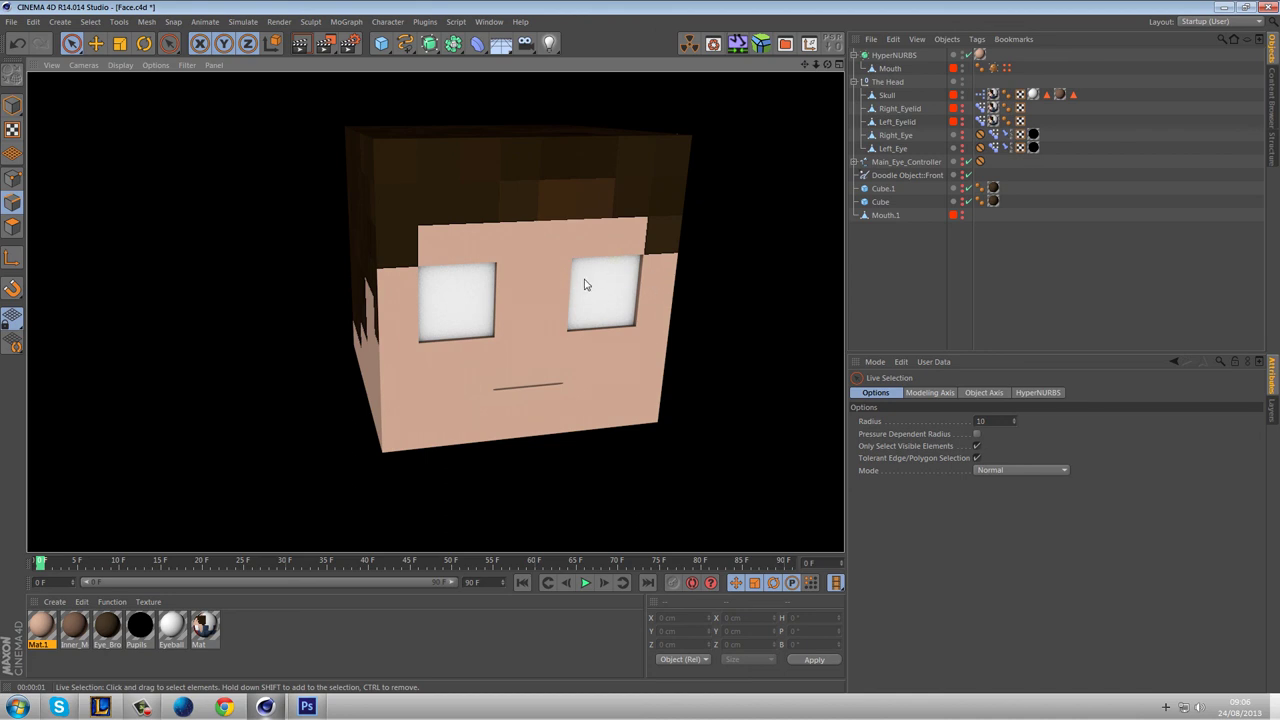
pyautogui.click(691, 330)
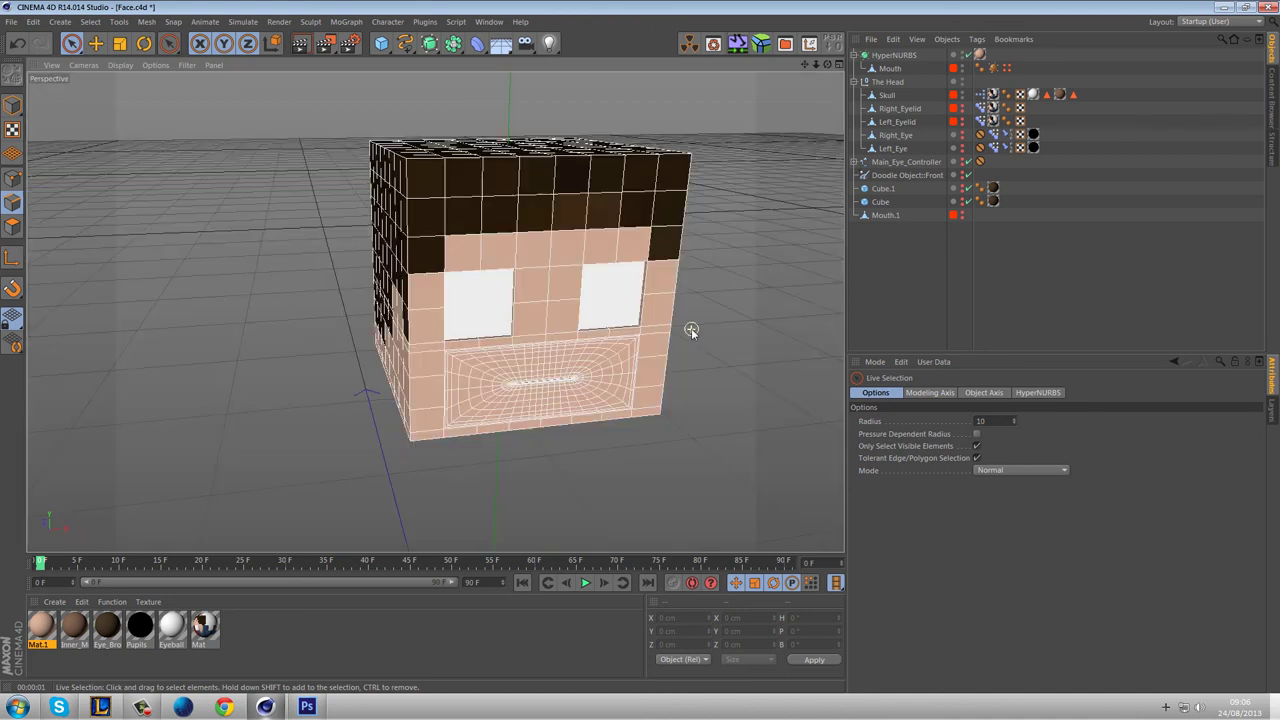
# Select the Mouth object and disable the HyperNURBS smoothing above it.
pyautogui.scroll(5, 671, 397)
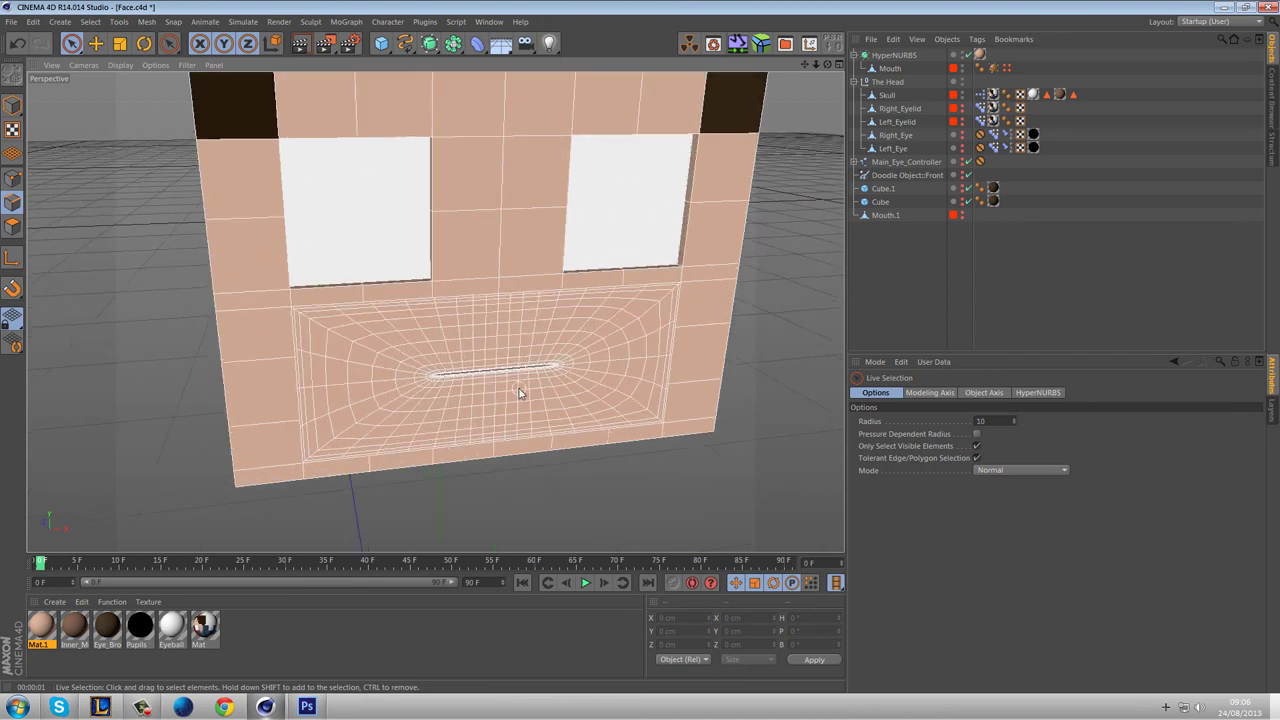
pyautogui.scroll(5, 523, 403)
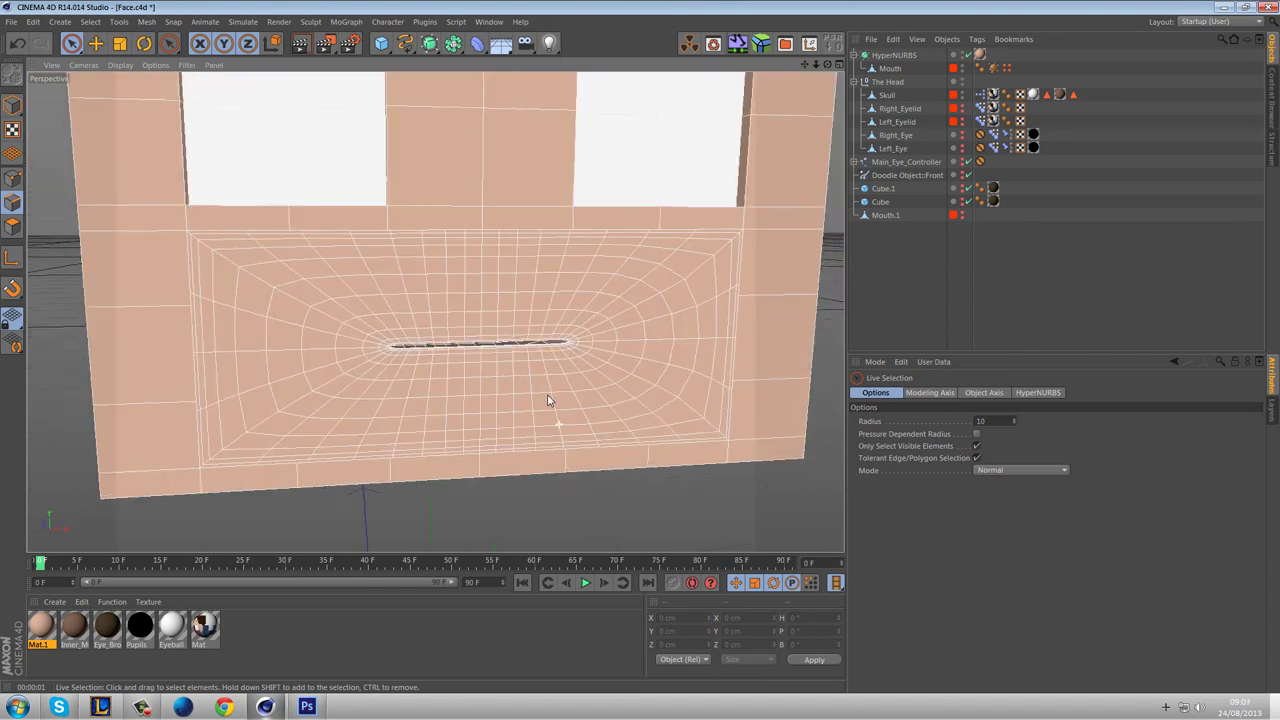
pyautogui.keyDown('alt'); pyautogui.moveTo(549, 386); pyautogui.dragTo(537, 399); pyautogui.keyUp('alt')
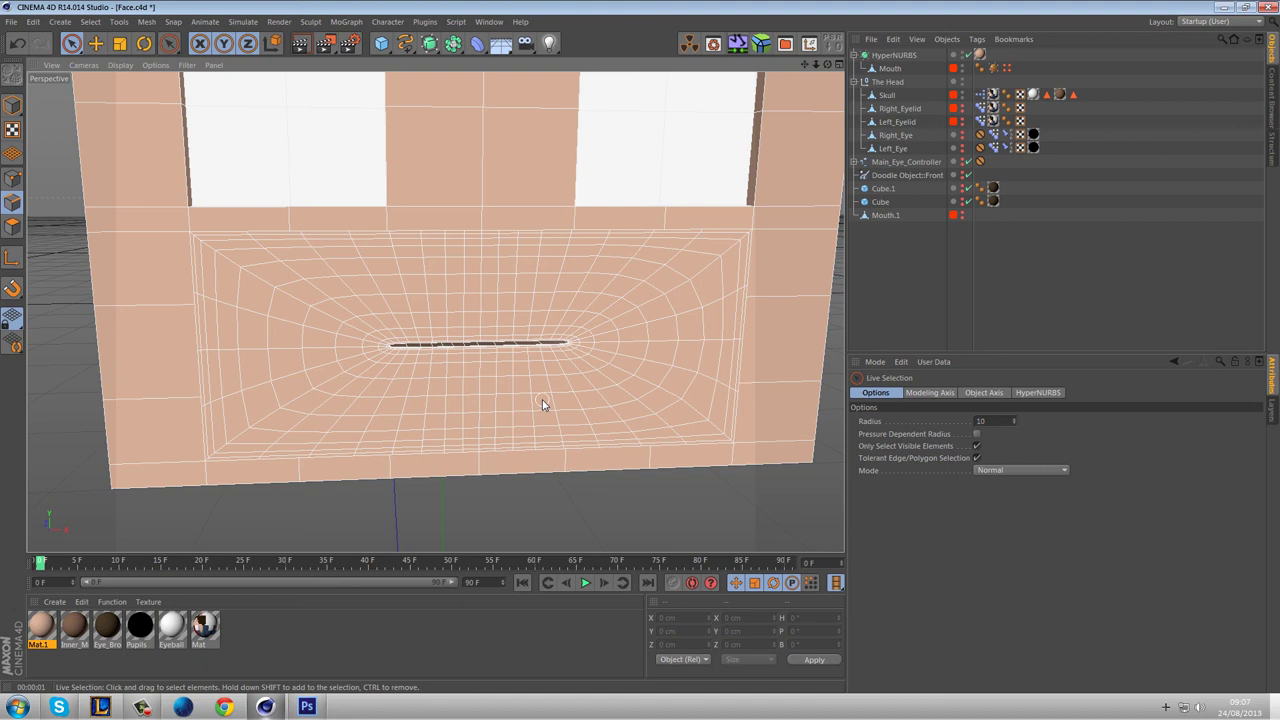
pyautogui.click(890, 68)
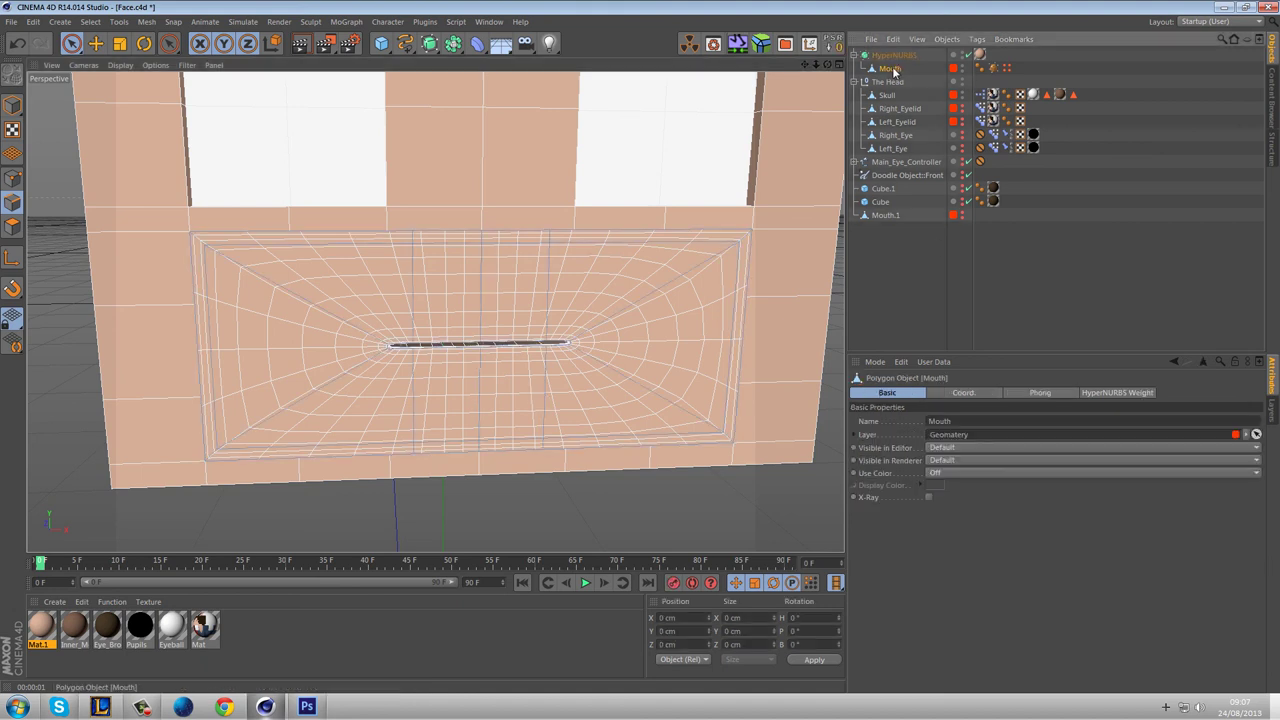
pyautogui.press('q')
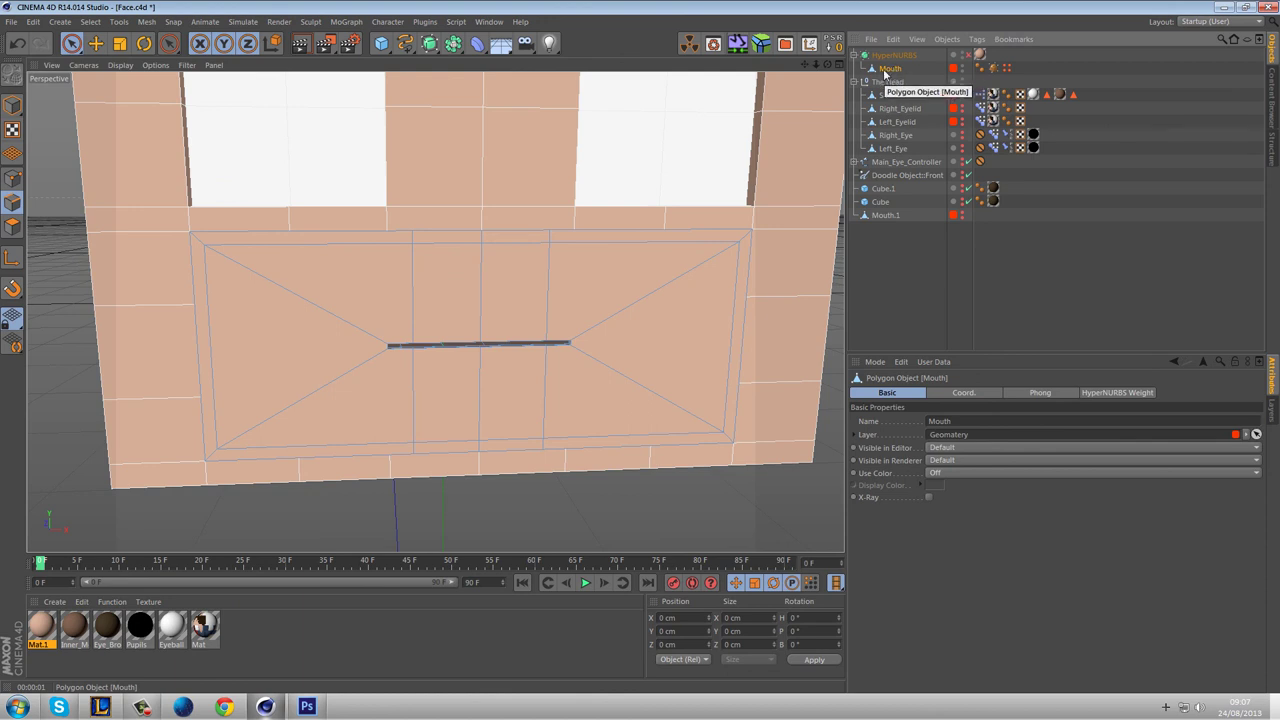
# Add a point morph tag to the Mouth object.
pyautogui.rightClick(884, 73)
pyautogui.moveTo(920, 78)
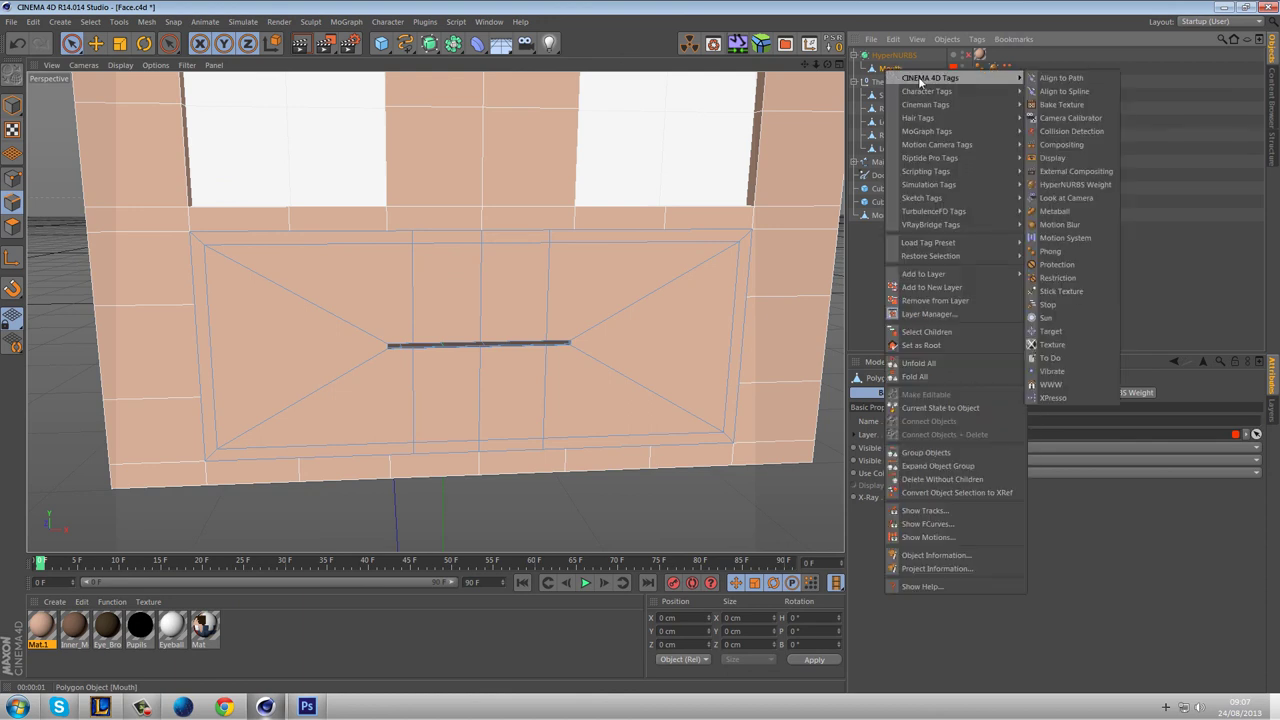
pyautogui.click(387, 22)
pyautogui.click(387, 22)
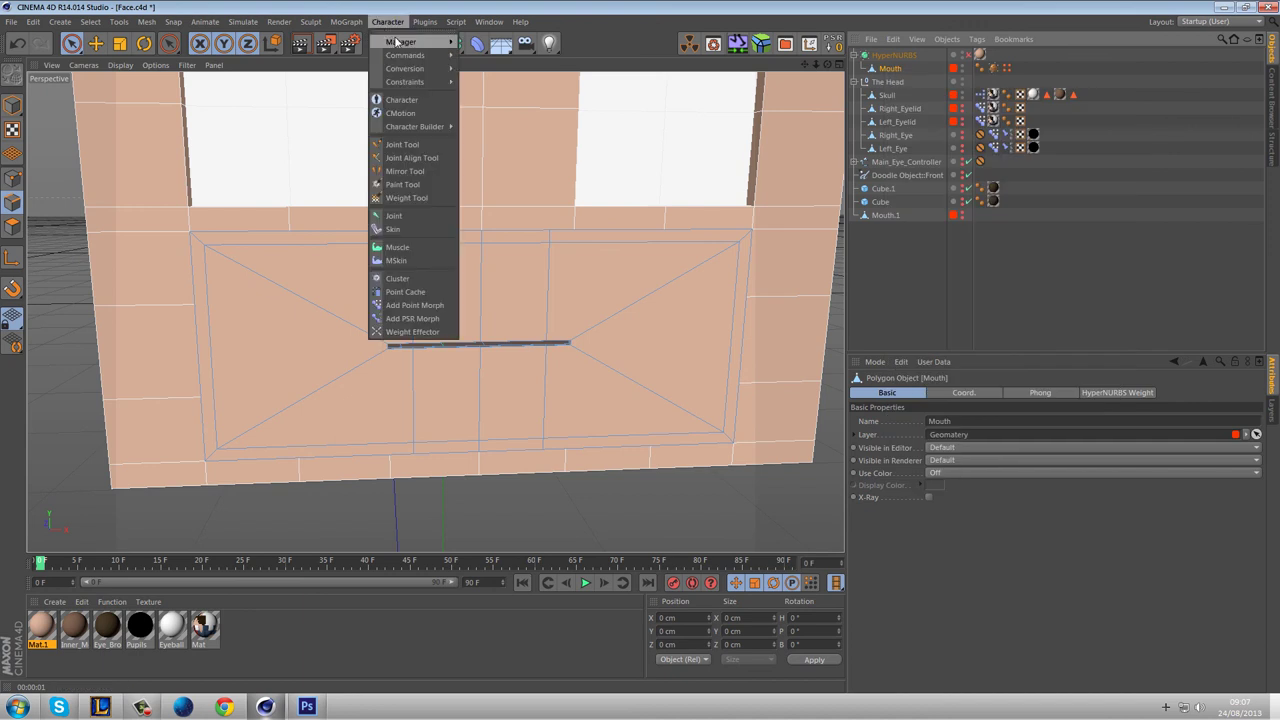
pyautogui.click(415, 305)
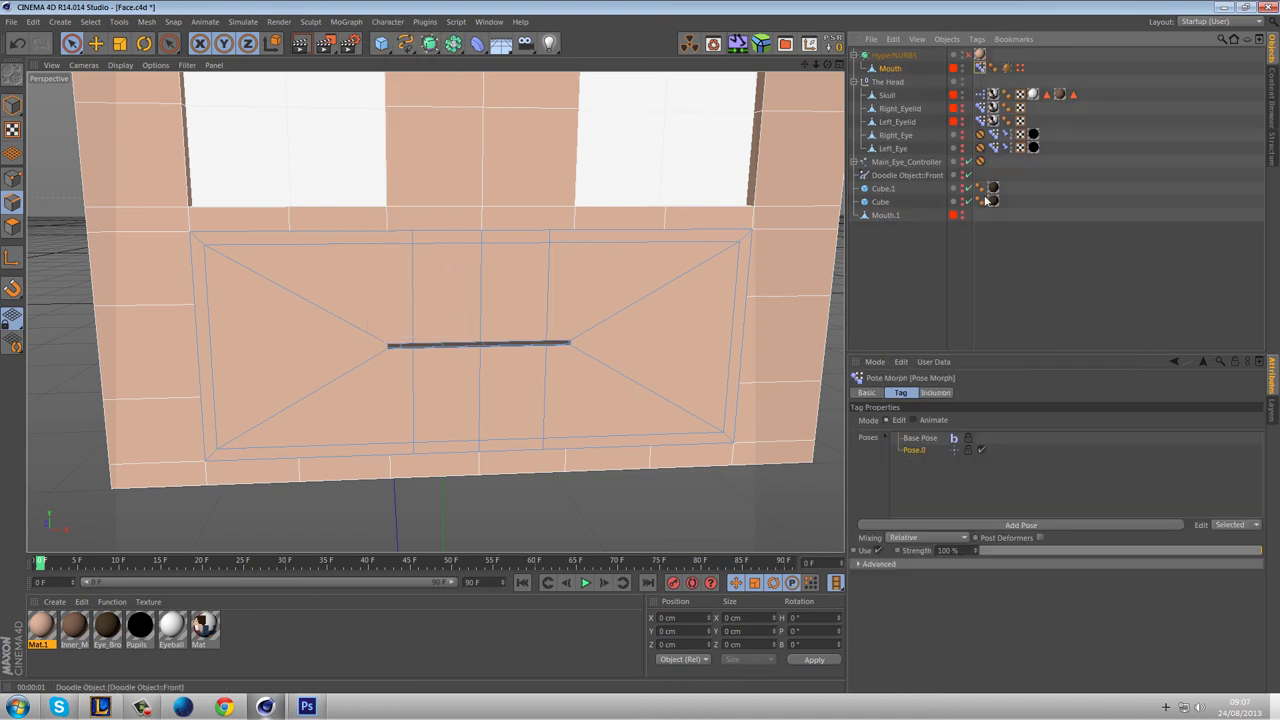
# Rename the Mouth object's pose morph tag as Mouth_Morph.
pyautogui.click(866, 393)
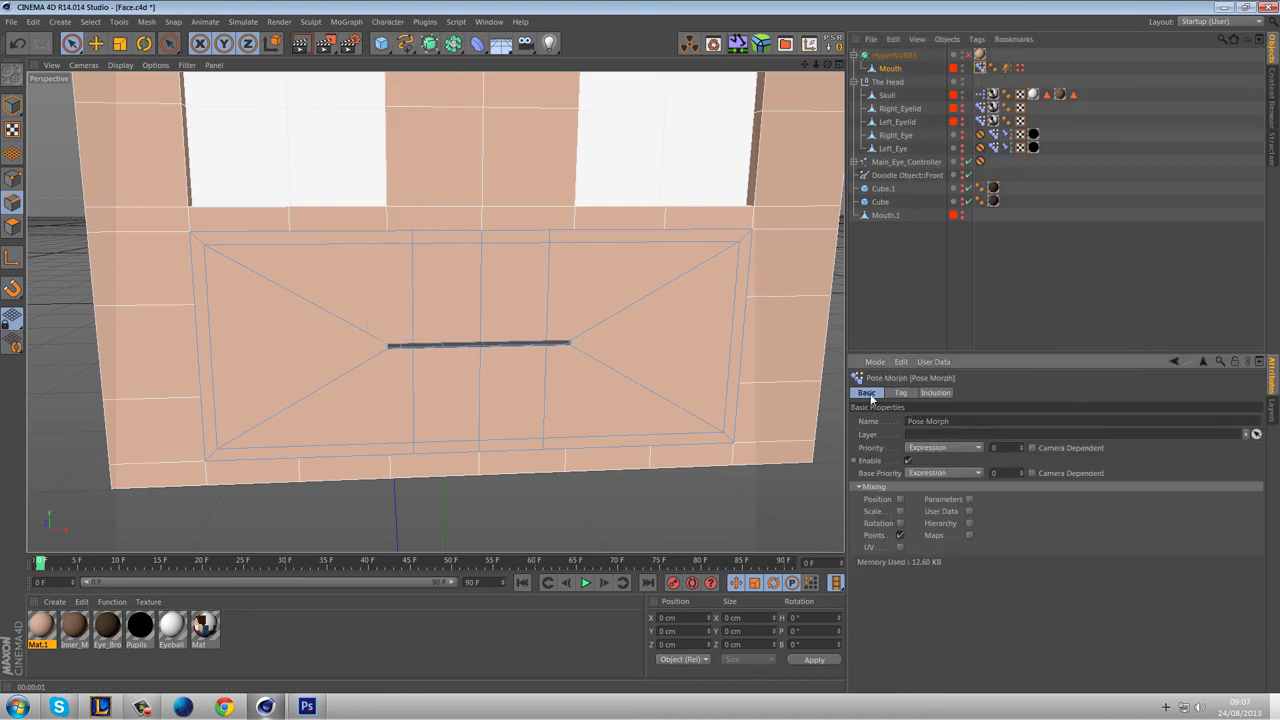
pyautogui.doubleClick(924, 420)
pyautogui.write('Mouth_')
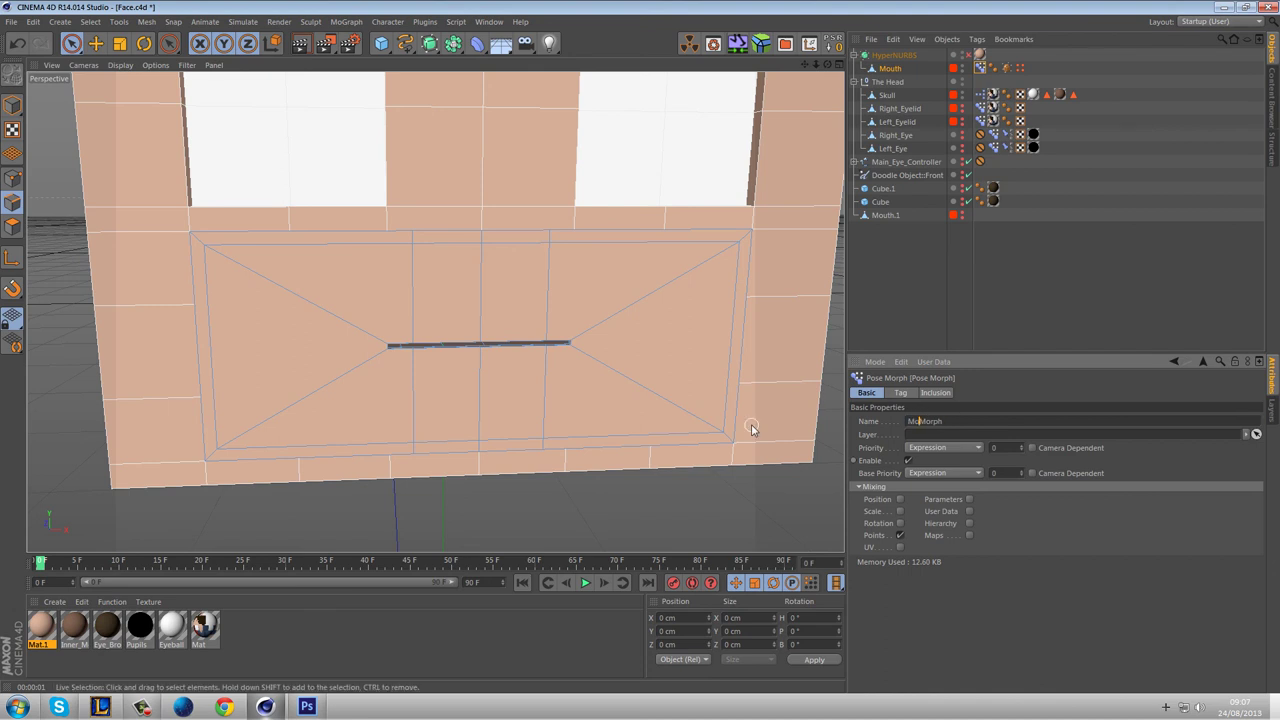
pyautogui.press('Return')
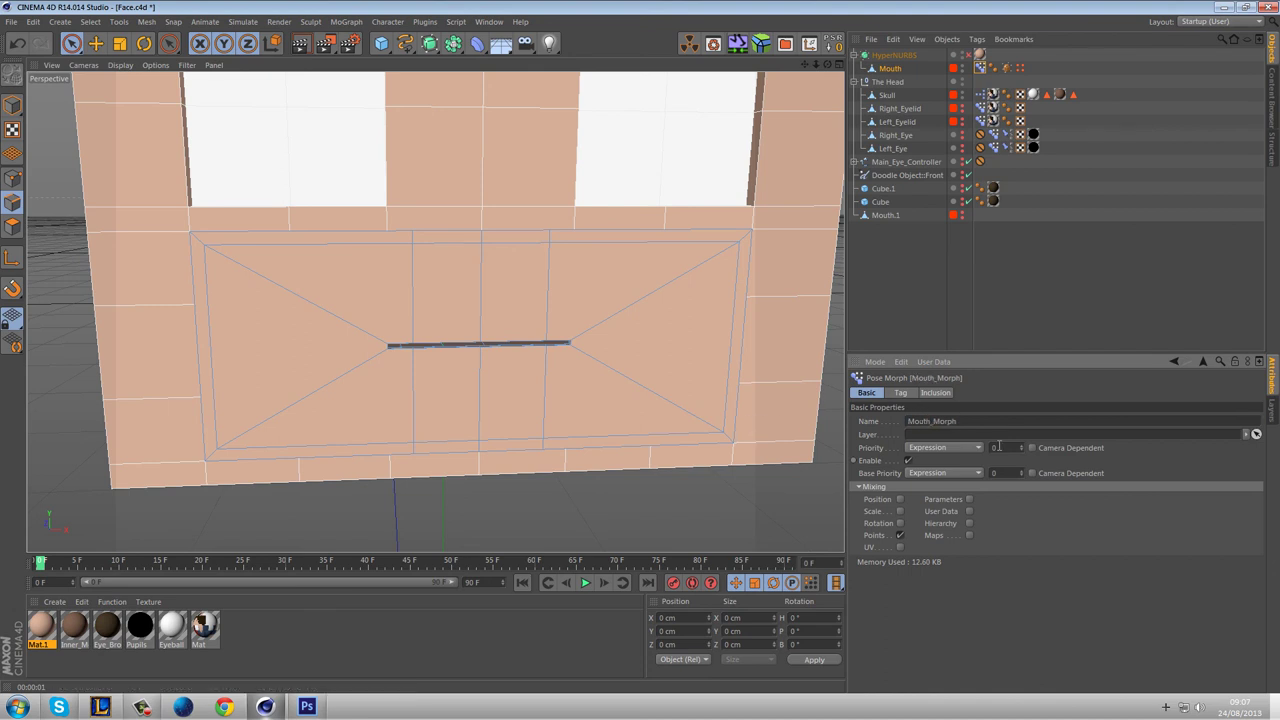
# Rename the base pose of the Mouth_Morph tag as Mouth_Pose.
pyautogui.click(900, 392)
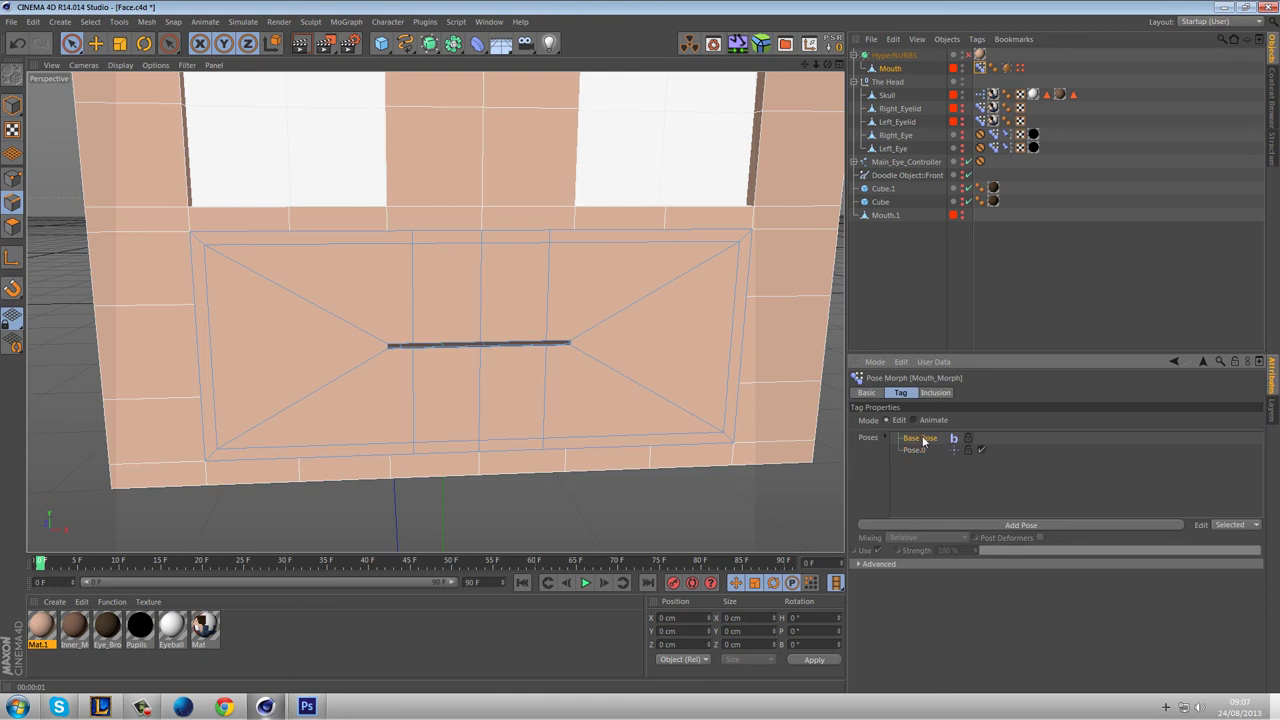
pyautogui.doubleClick(915, 439)
pyautogui.write('Mouth_Pose')
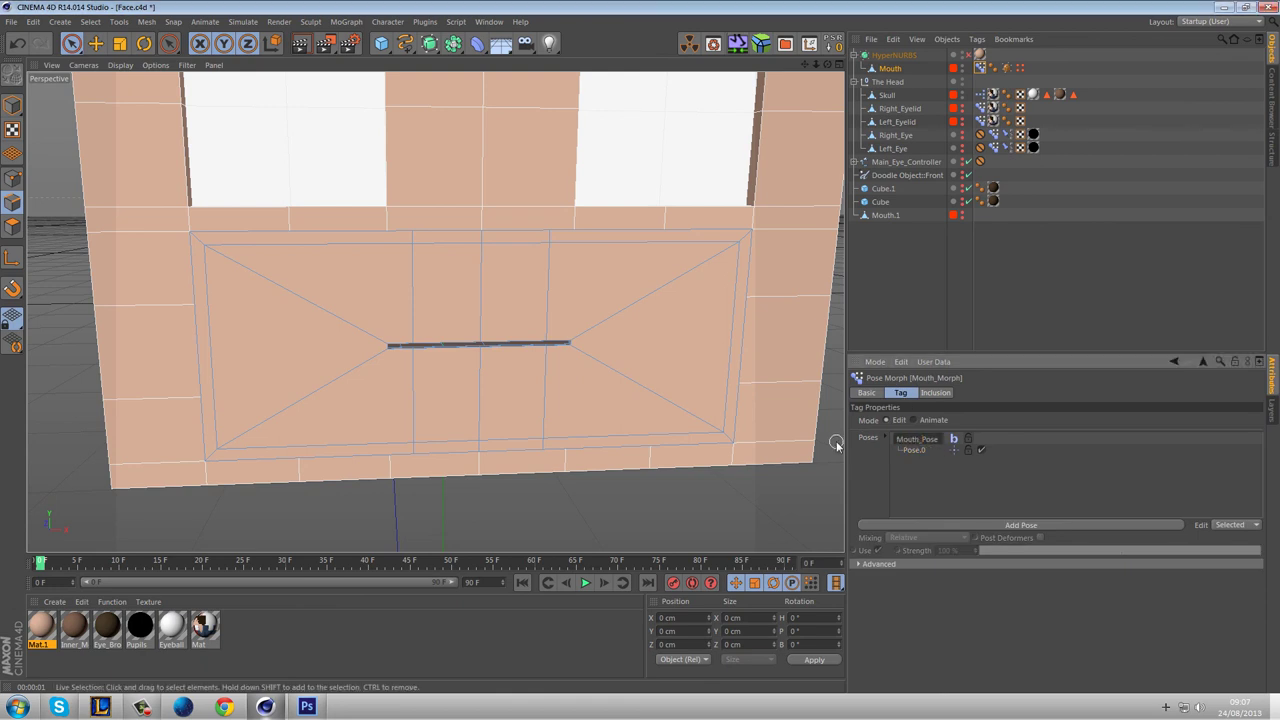
pyautogui.press('Return')
# Rename the first pose below the base pose as Mouth_Width_+50.
pyautogui.doubleClick(910, 450)
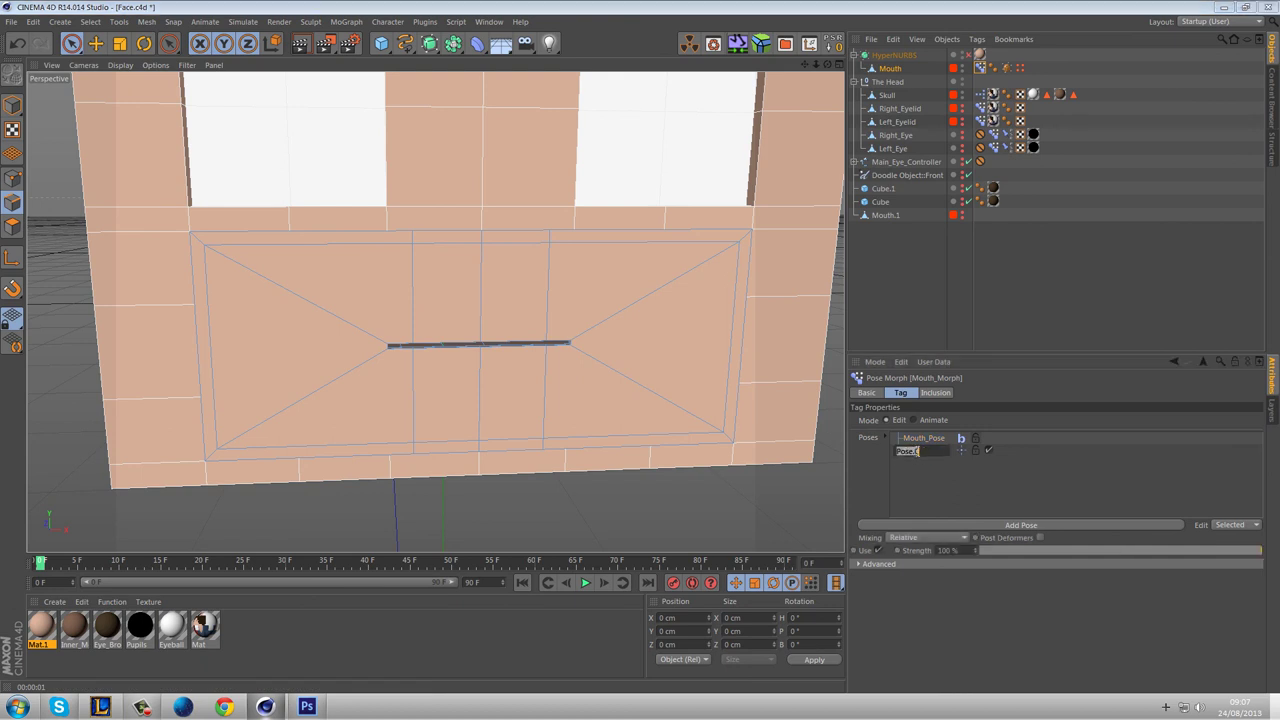
pyautogui.write('M')
pyautogui.write('_-')
pyautogui.write('50')
pyautogui.press('Return')
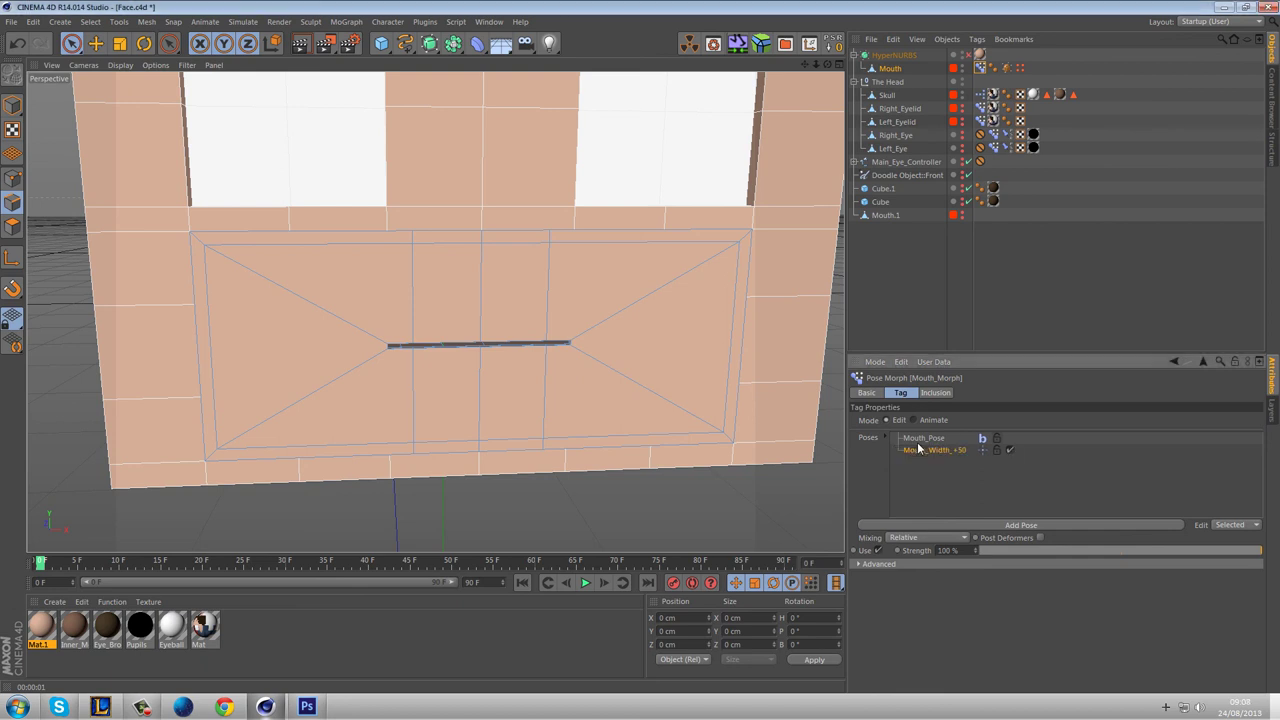
# Add a second morph pose and name it Mouth_Width_-50.
pyautogui.click(984, 523)
pyautogui.doubleClick(919, 462)
pyautogui.write('Mouth_Width_-50')
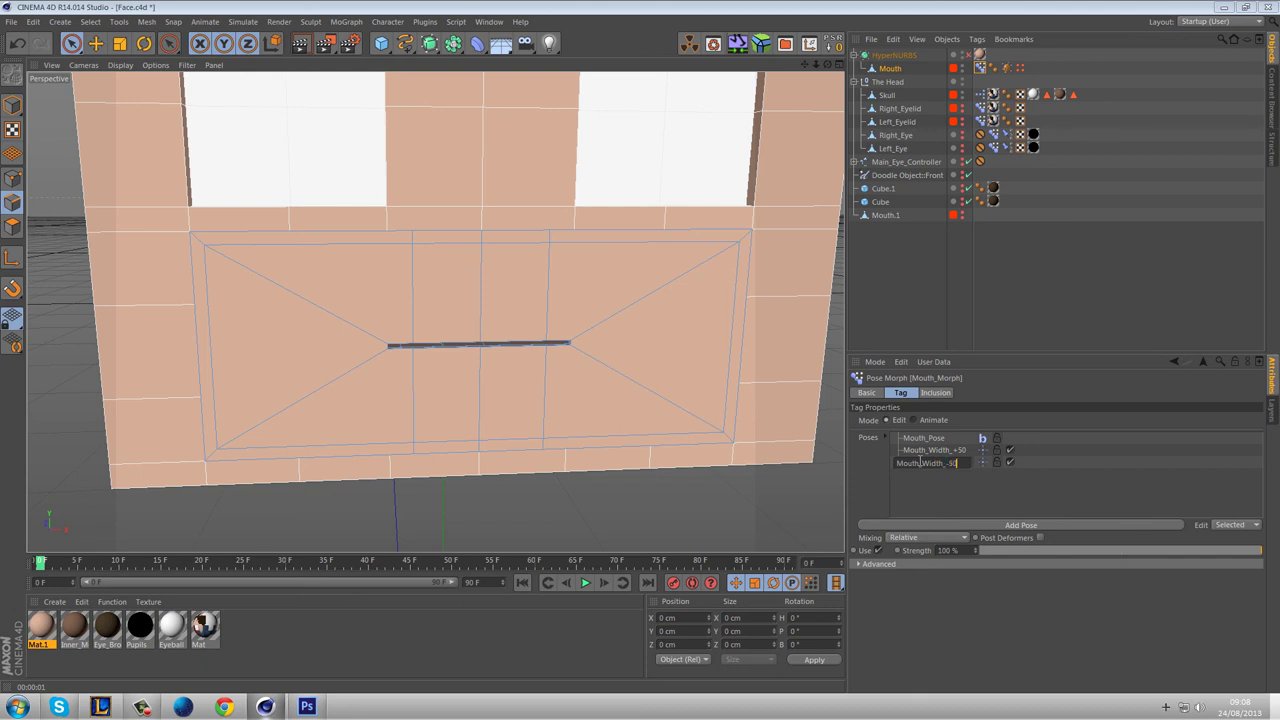
pyautogui.press('Return')
# Add a third morph pose and name it Mouth_Height_+50.
pyautogui.click(961, 527)
pyautogui.doubleClick(919, 477)
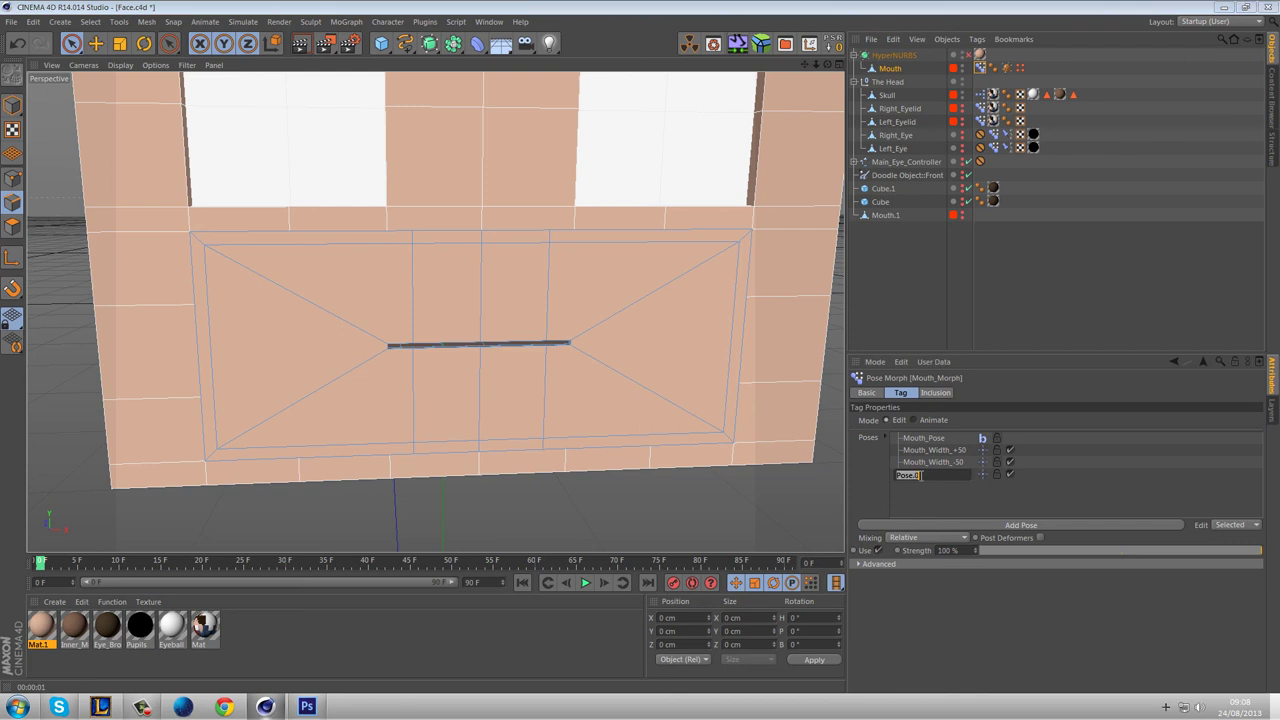
pyautogui.write('Mouth_Height_+50')
pyautogui.press('Return')
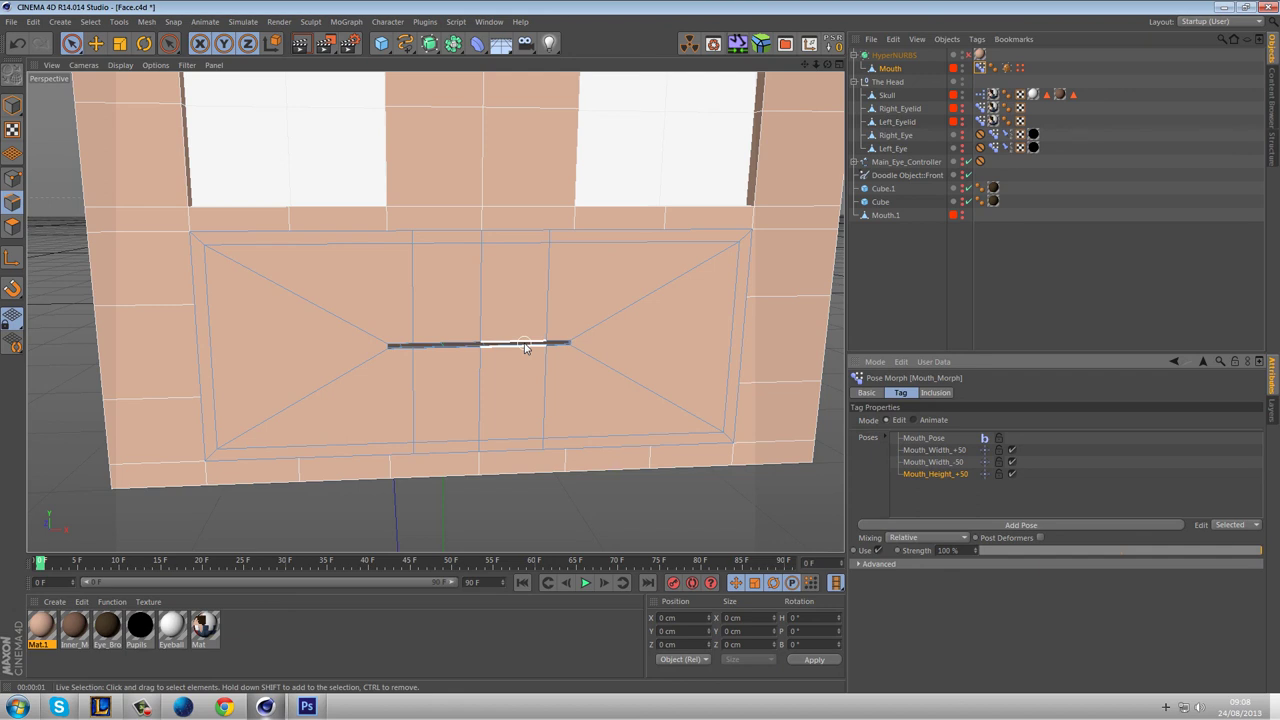
# Make Mouth_Width_+50 the active pose and restore the Mouth object's stored point selection in point mode.
pyautogui.click(908, 438)
pyautogui.click(929, 472)
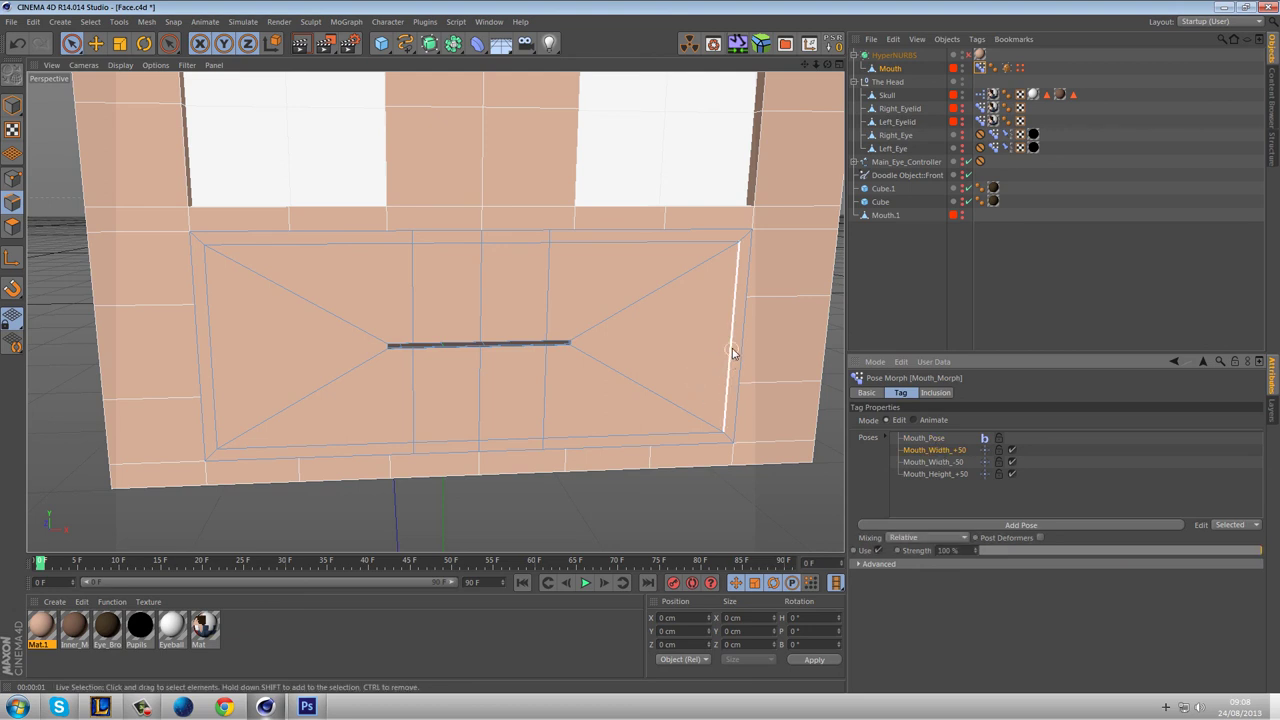
pyautogui.click(1020, 67)
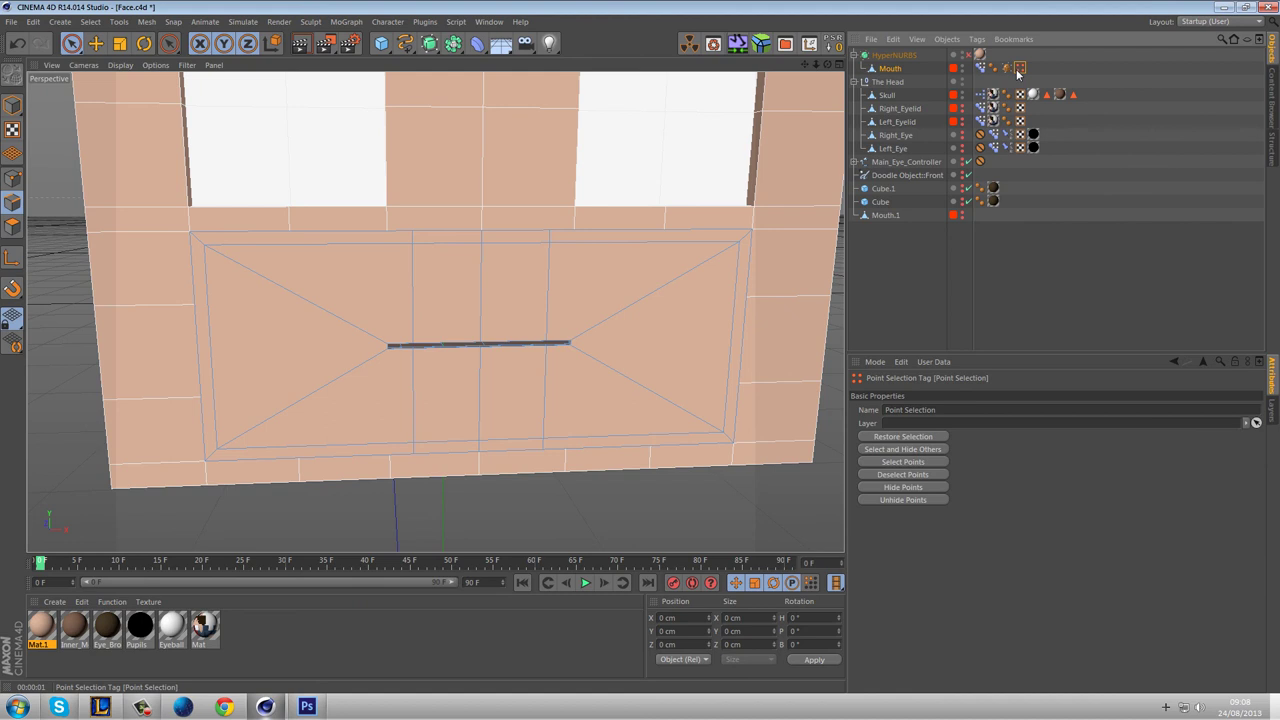
pyautogui.click(895, 436)
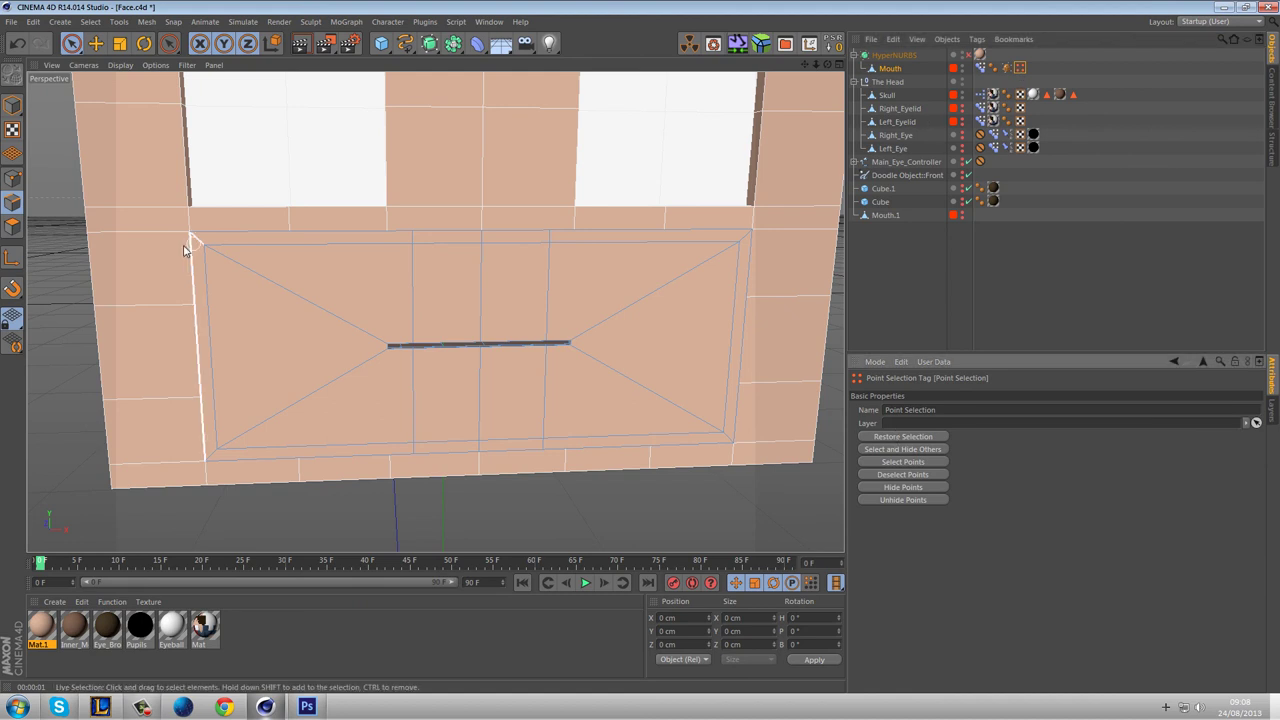
pyautogui.click(13, 179)
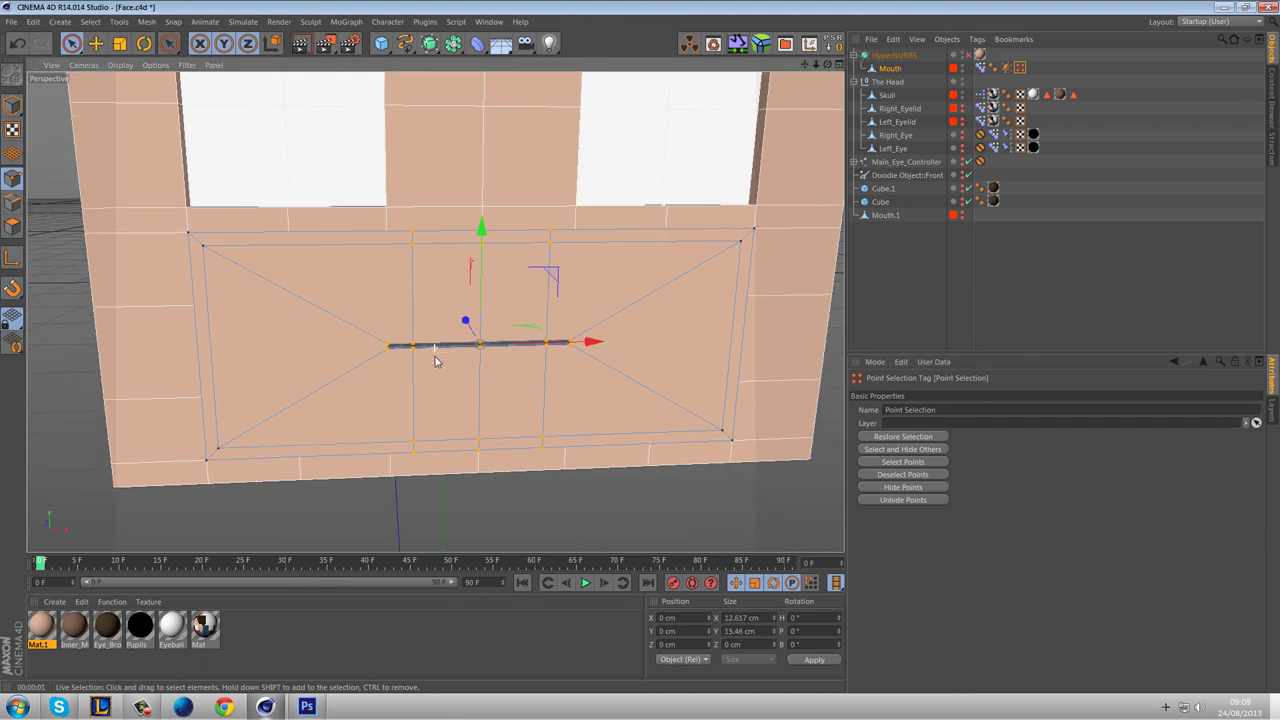
# Add the missing corner points at one end of the mouth opening to the point selection.
pyautogui.scroll(8, 435, 357)
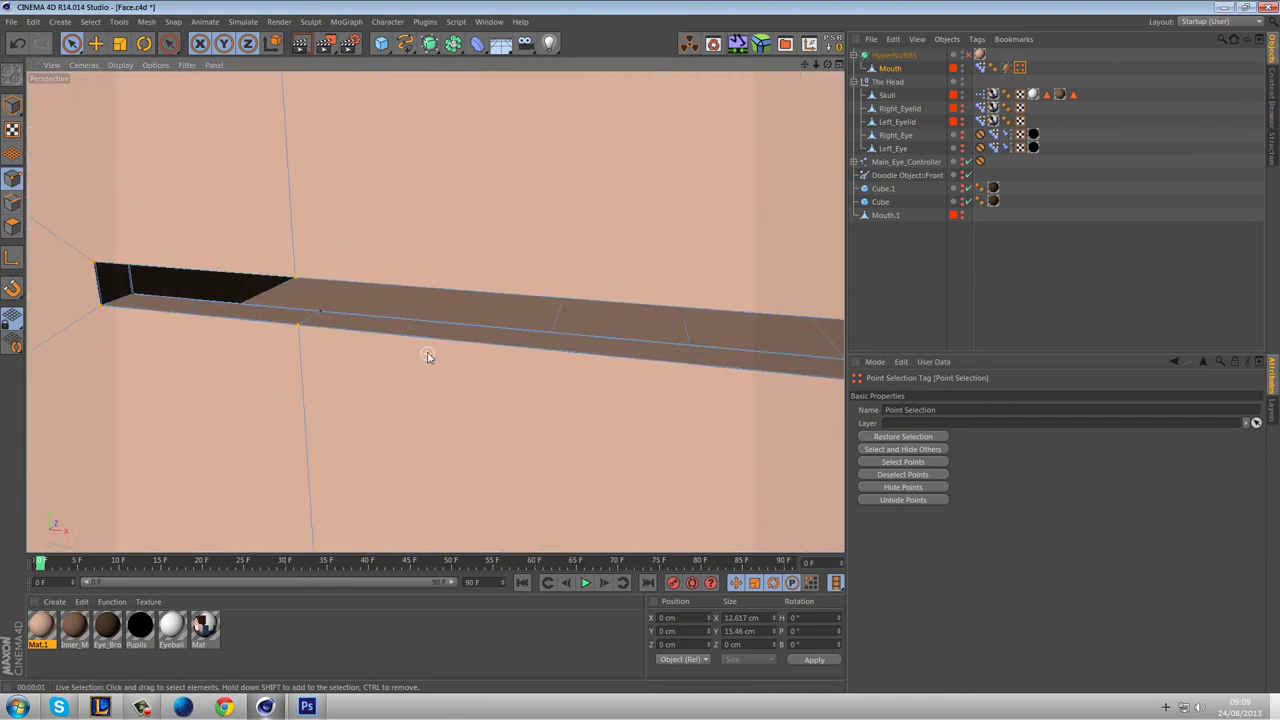
pyautogui.keyDown('alt'); pyautogui.moveTo(423, 343); pyautogui.dragTo(120, 295); pyautogui.keyUp('alt')
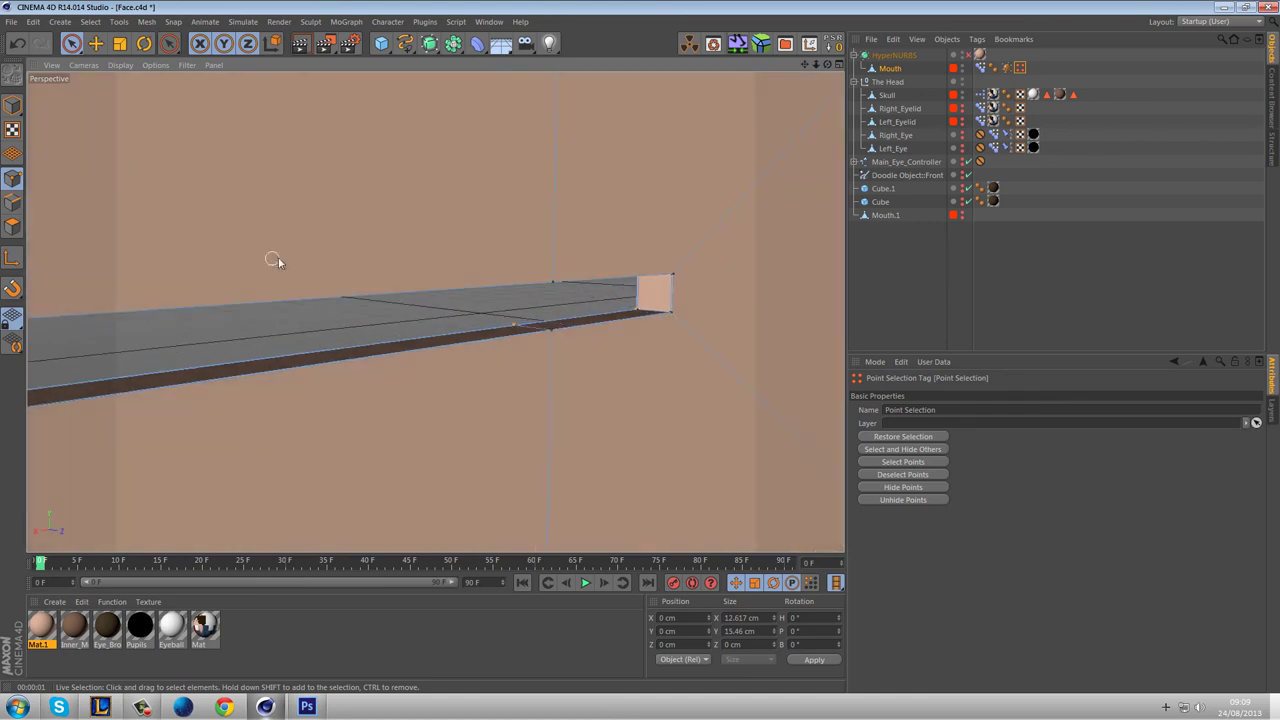
pyautogui.keyDown('shift'); pyautogui.click(670, 312); pyautogui.keyUp('shift')
pyautogui.keyDown('shift'); pyautogui.click(671, 274); pyautogui.keyUp('shift')
pyautogui.keyDown('alt'); pyautogui.moveTo(716, 307); pyautogui.dragTo(674, 269); pyautogui.keyUp('alt')
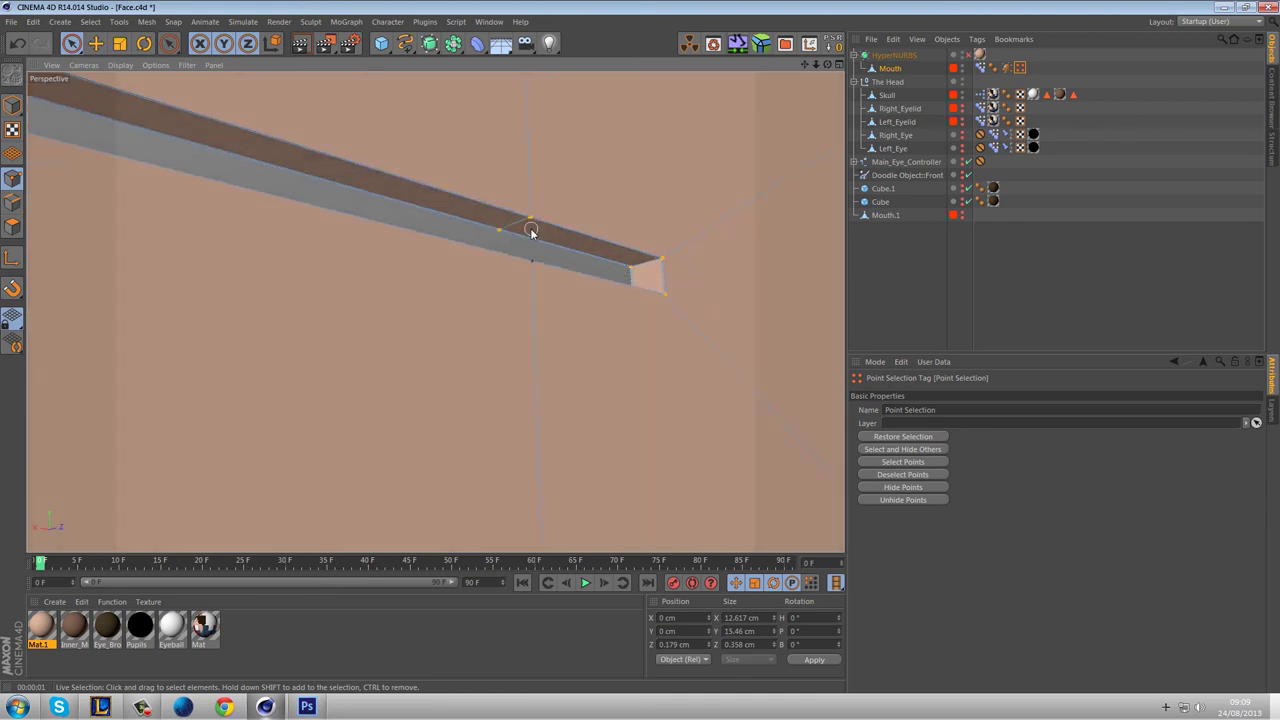
pyautogui.click(71, 43)
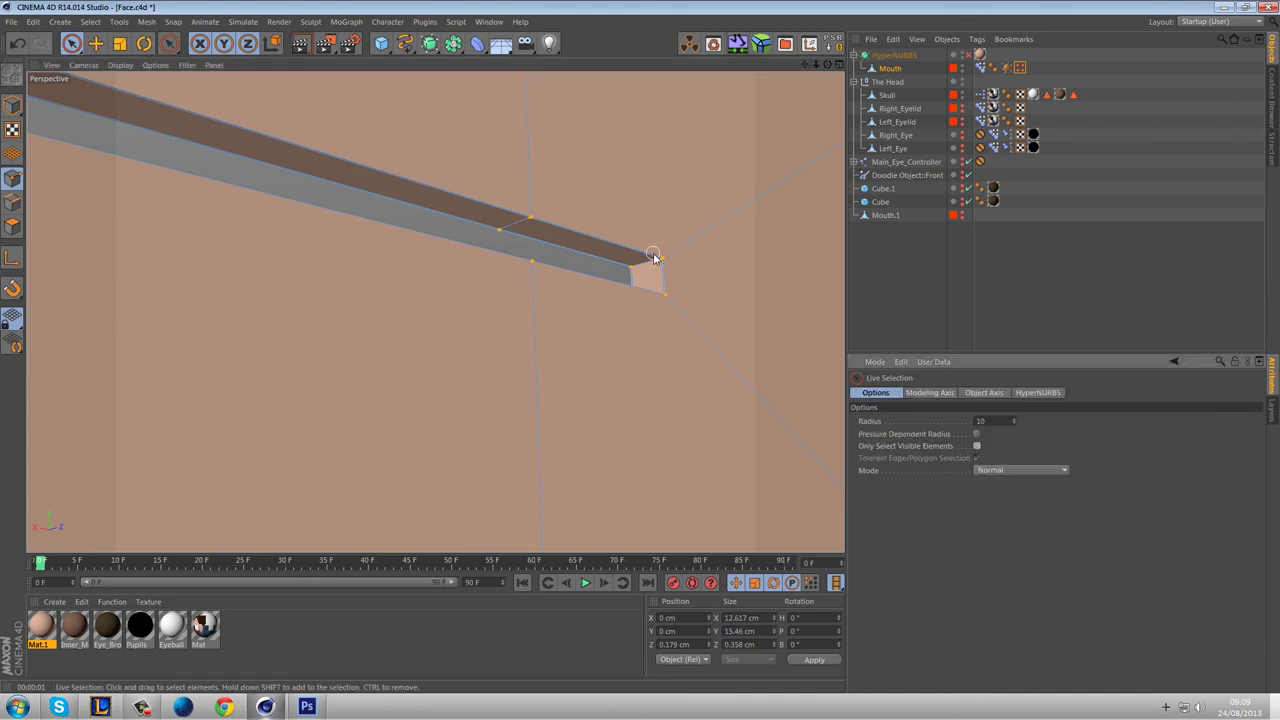
# Add the missing points at the opposite end of the mouth opening and update the stored point selection.
pyautogui.keyDown('alt'); pyautogui.moveTo(671, 297); pyautogui.dragTo(511, 334); pyautogui.keyUp('alt')
pyautogui.keyDown('alt'); pyautogui.moveTo(329, 323); pyautogui.dragTo(752, 310, button='middle'); pyautogui.keyUp('alt')
pyautogui.moveTo(309, 238)
pyautogui.mouseDown()
pyautogui.moveTo(311, 300)
pyautogui.moveTo(354, 367)
pyautogui.moveTo(551, 300)
pyautogui.moveTo(698, 313)
pyautogui.moveTo(466, 283)
pyautogui.moveTo(391, 220)
pyautogui.moveTo(374, 226)
pyautogui.moveTo(380, 288)
pyautogui.moveTo(391, 226)
pyautogui.moveTo(237, 249)
pyautogui.moveTo(406, 254)
pyautogui.moveTo(329, 265)
pyautogui.mouseUp()
pyautogui.keyDown('shift'); pyautogui.click(302, 267); pyautogui.keyUp('shift')
pyautogui.keyDown('shift'); pyautogui.click(297, 210); pyautogui.keyUp('shift')
pyautogui.keyDown('alt'); pyautogui.moveTo(334, 220); pyautogui.dragTo(717, 297); pyautogui.keyUp('alt')
pyautogui.click(90, 21)
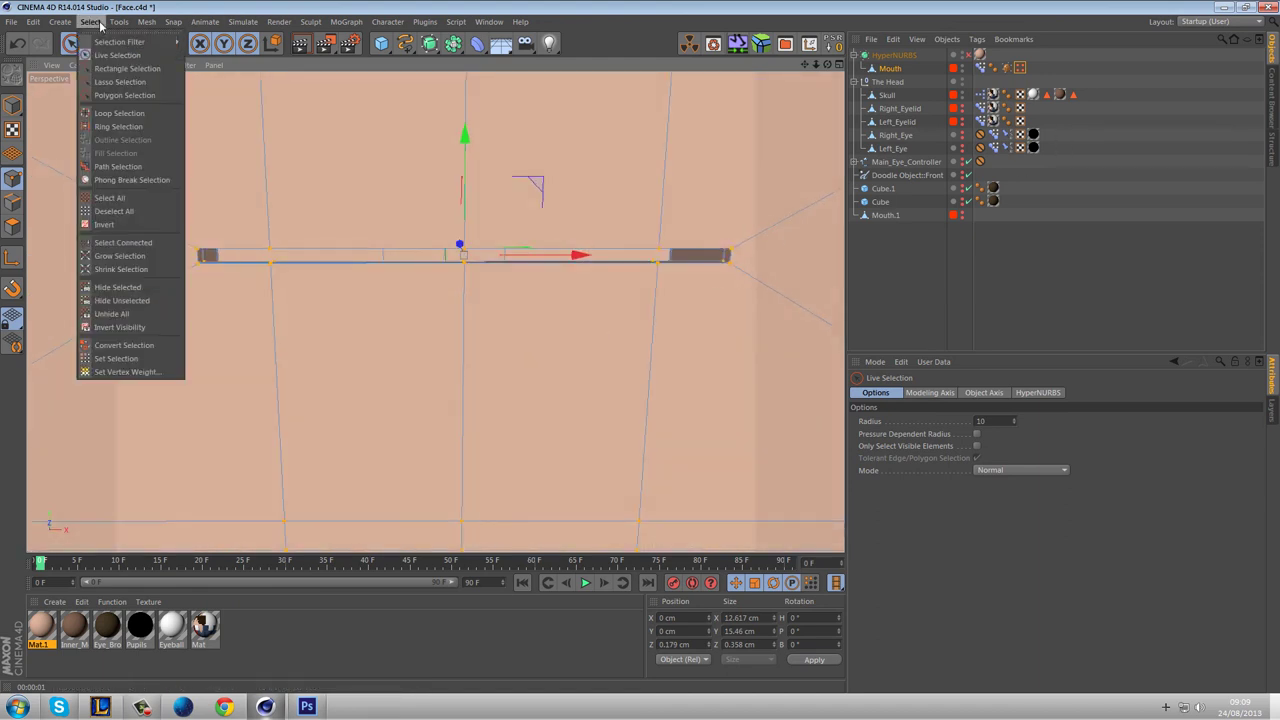
pyautogui.click(113, 359)
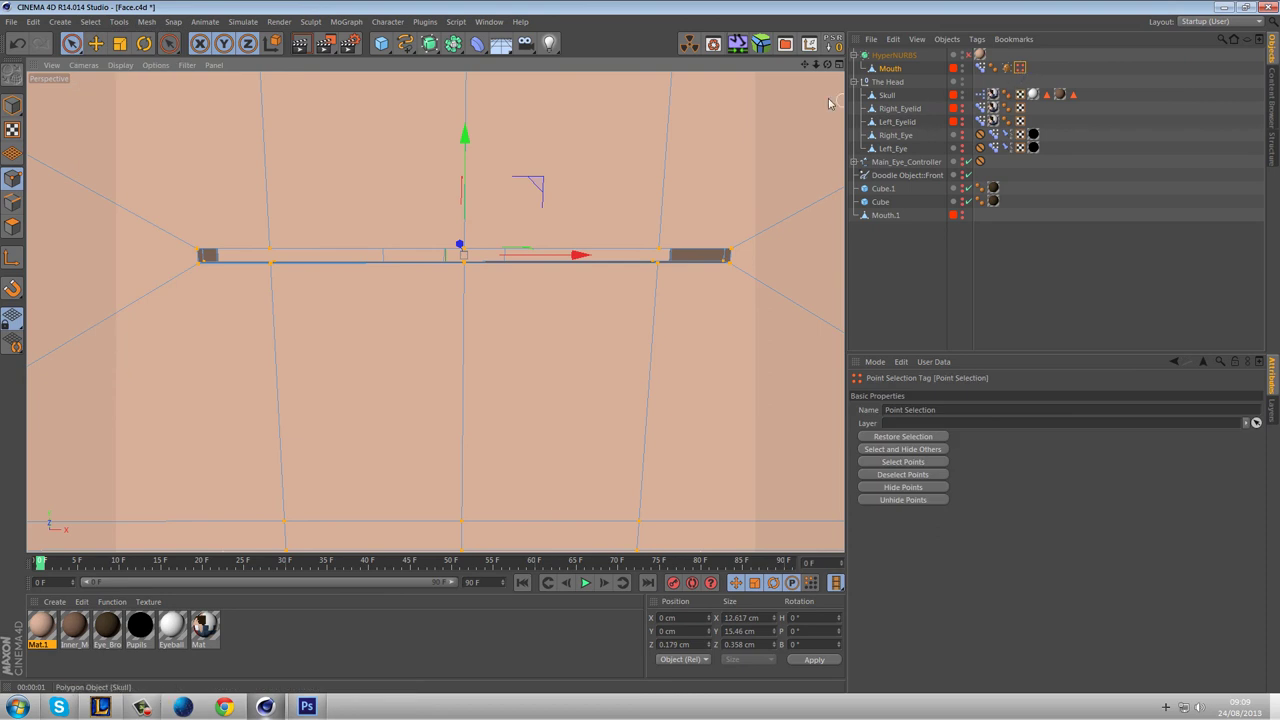
# Try to widen the selected mouth points along X in the Mouth_Width_+50 pose.
pyautogui.scroll(-3, 521, 245)
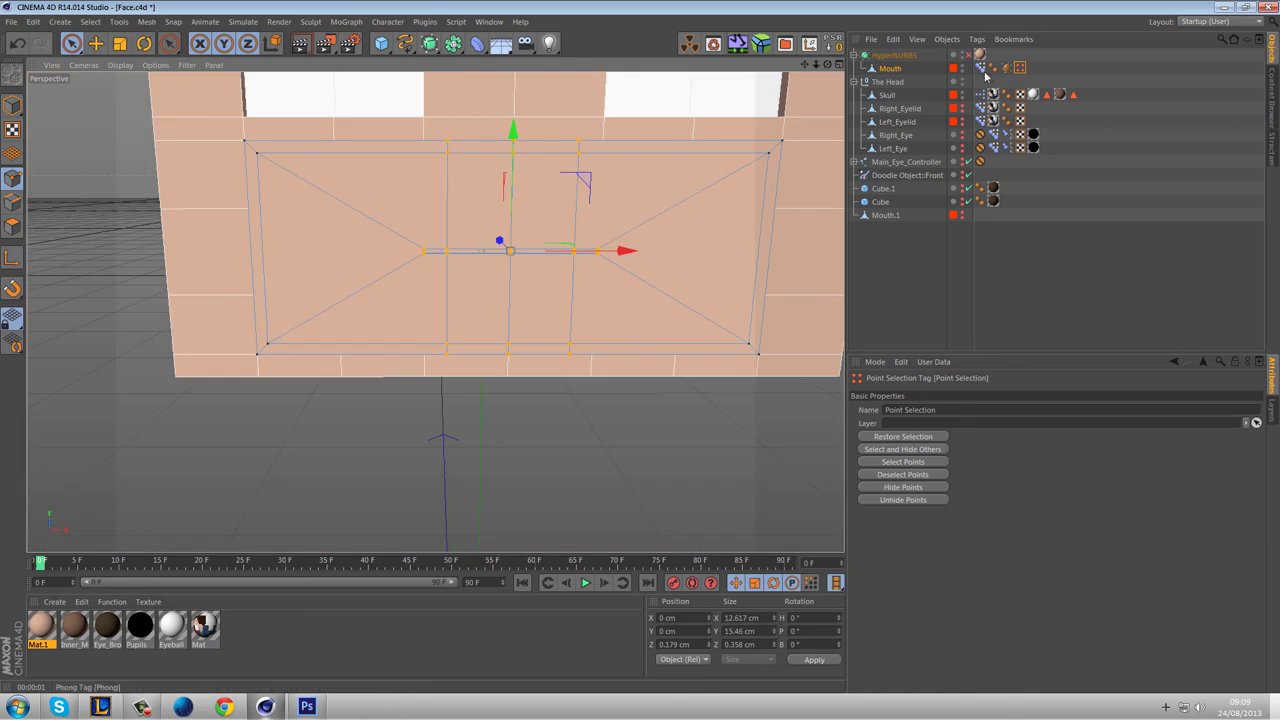
pyautogui.click(1020, 68)
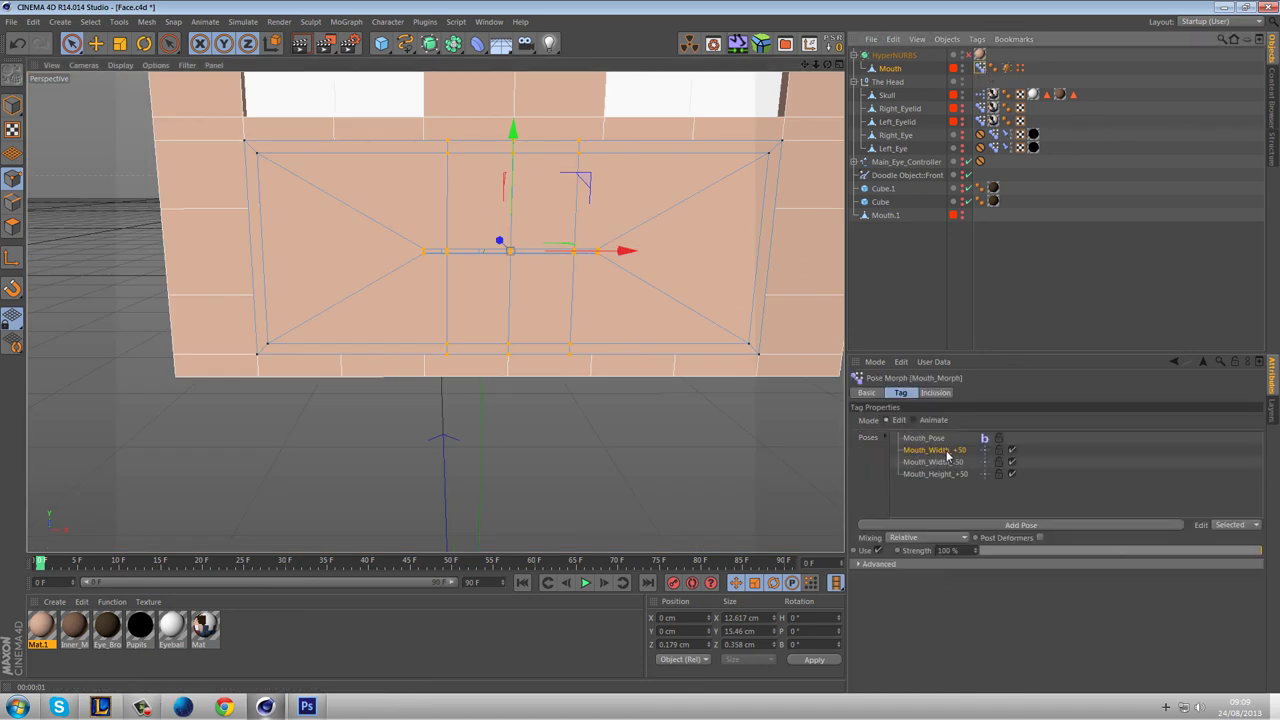
pyautogui.scroll(2, 640, 226)
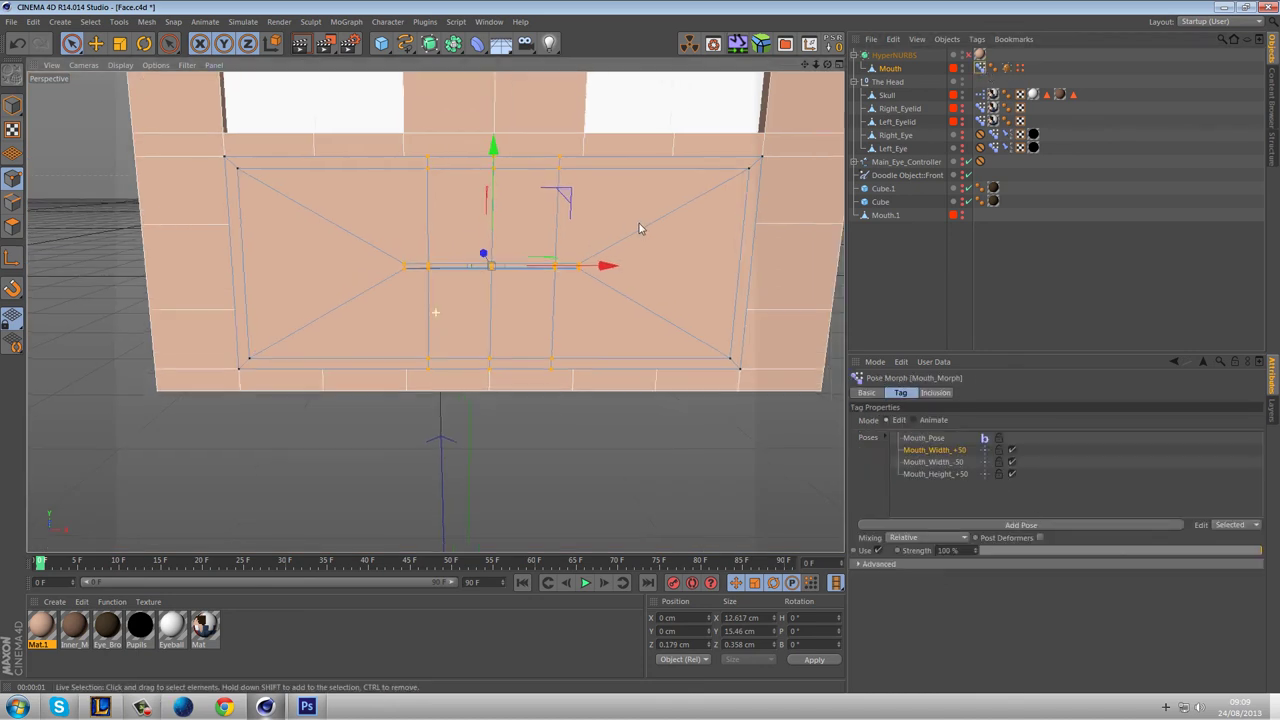
pyautogui.click(128, 50)
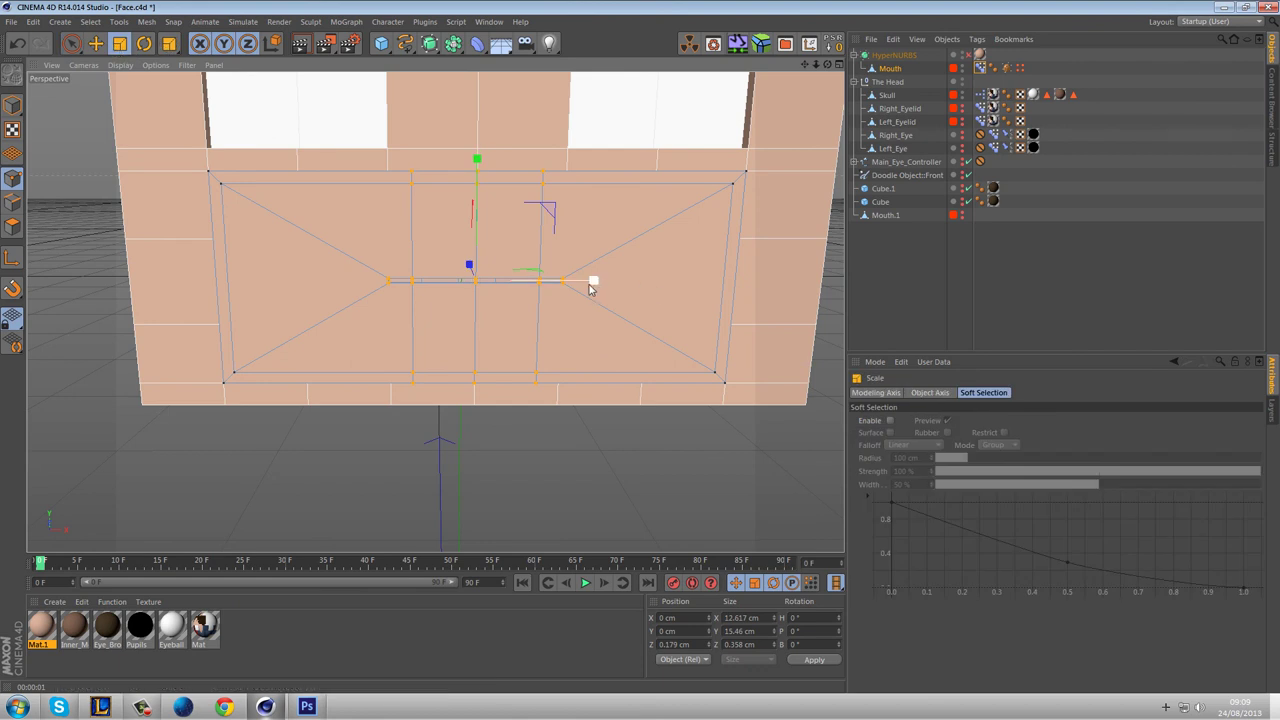
pyautogui.moveTo(593, 287); pyautogui.dragTo(656, 288)
pyautogui.hotkey('ctrl', 'z')
# Check the selected points at the mouth corner from inside and store the selection again in the Point Selection tag.
pyautogui.scroll(4, 391, 290)
pyautogui.keyDown('alt'); pyautogui.moveTo(437, 311); pyautogui.dragTo(279, 325); pyautogui.keyUp('alt')
pyautogui.scroll(2, 310, 300)
pyautogui.keyDown('alt'); pyautogui.moveTo(470, 310); pyautogui.dragTo(226, 257); pyautogui.keyUp('alt')
pyautogui.click(71, 43)
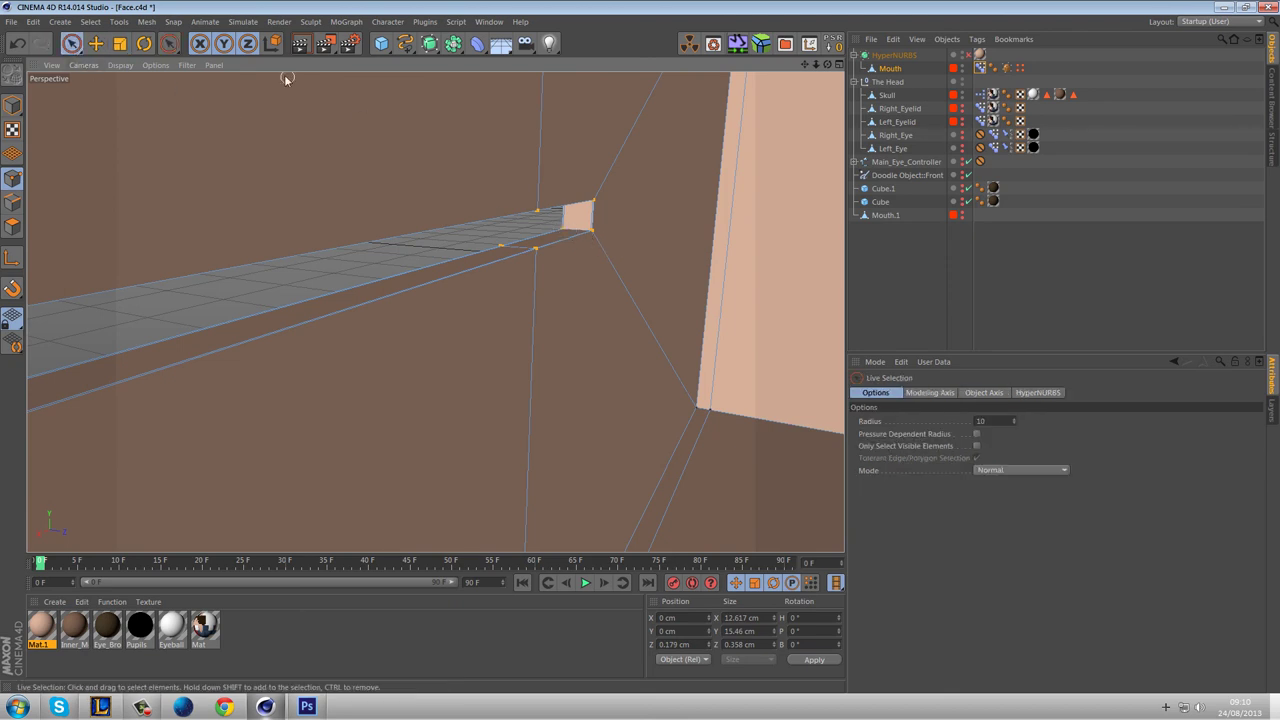
pyautogui.click(117, 22)
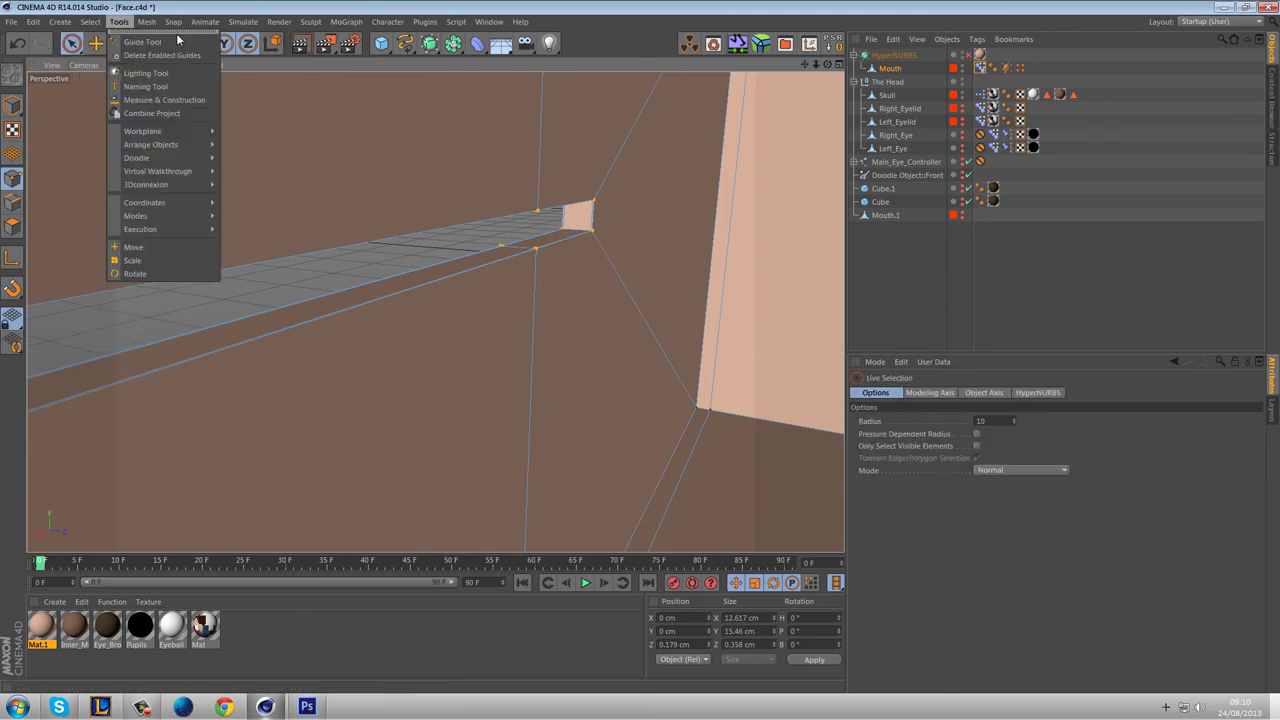
pyautogui.click(1018, 72)
pyautogui.click(1019, 69)
pyautogui.click(90, 22)
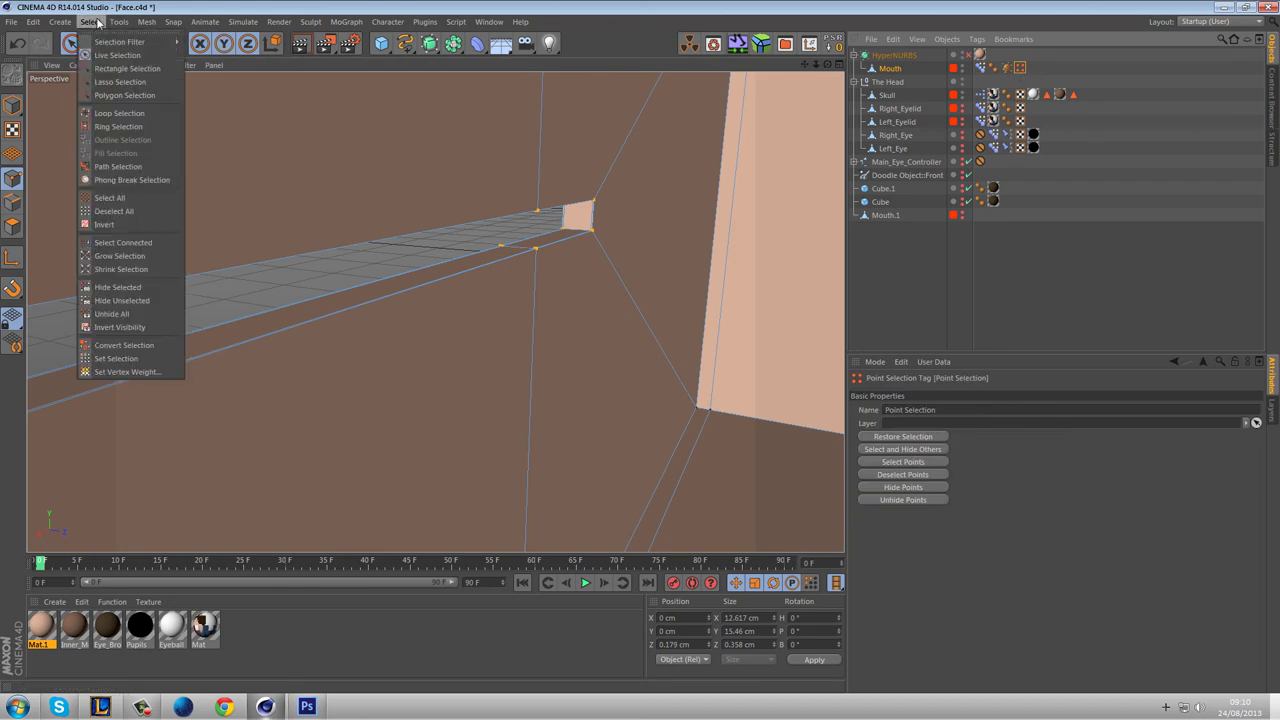
pyautogui.click(144, 357)
# Try to scale the stored mouth points along the X and Y axes.
pyautogui.keyDown('alt'); pyautogui.moveTo(339, 331); pyautogui.dragTo(789, 366); pyautogui.keyUp('alt')
pyautogui.scroll(-8, 735, 292)
pyautogui.keyDown('alt'); pyautogui.moveTo(789, 366); pyautogui.dragTo(591, 351, button='middle'); pyautogui.keyUp('alt')
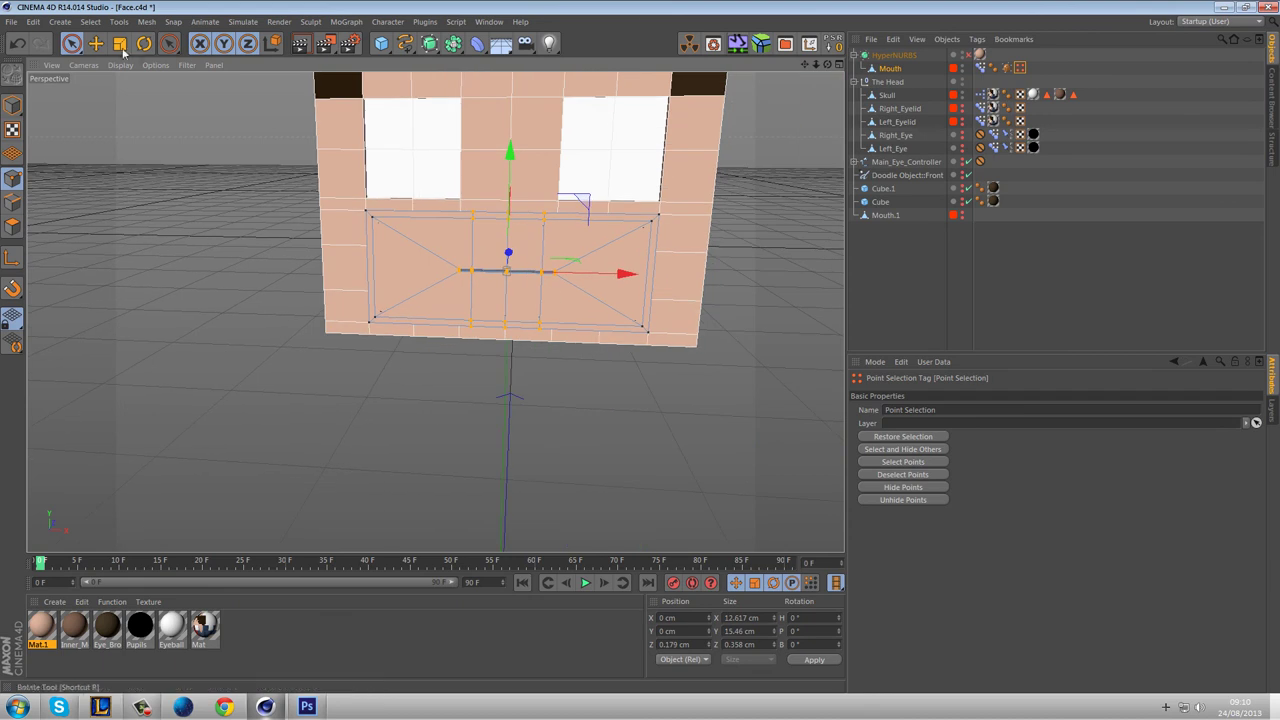
pyautogui.click(120, 44)
pyautogui.moveTo(628, 271); pyautogui.dragTo(635, 245)
pyautogui.moveTo(509, 149); pyautogui.dragTo(590, 162)
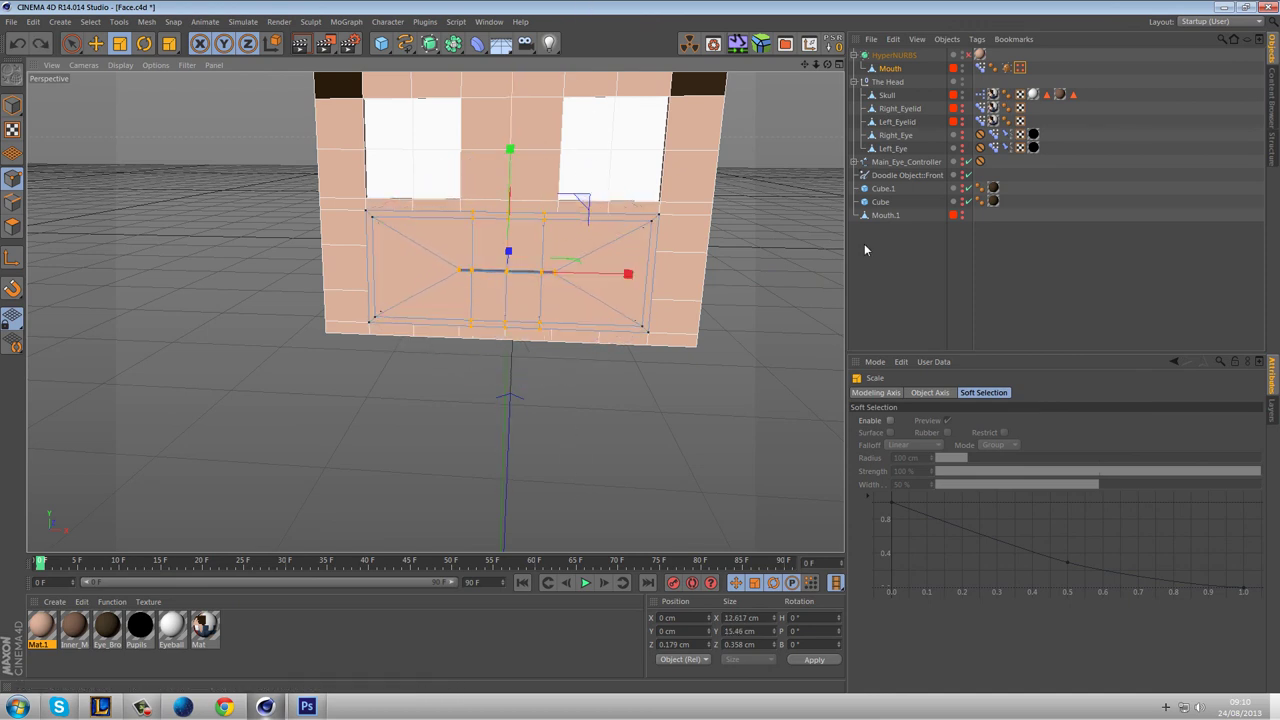
# Widen the mouth in the Mouth_Width_+50 pose by scaling the selected points to about 33 cm along X.
pyautogui.click(993, 68)
pyautogui.scroll(4, 600, 277)
pyautogui.keyDown('alt'); pyautogui.moveTo(549, 352); pyautogui.dragTo(621, 328); pyautogui.keyUp('alt')
pyautogui.moveTo(594, 263); pyautogui.dragTo(787, 251)
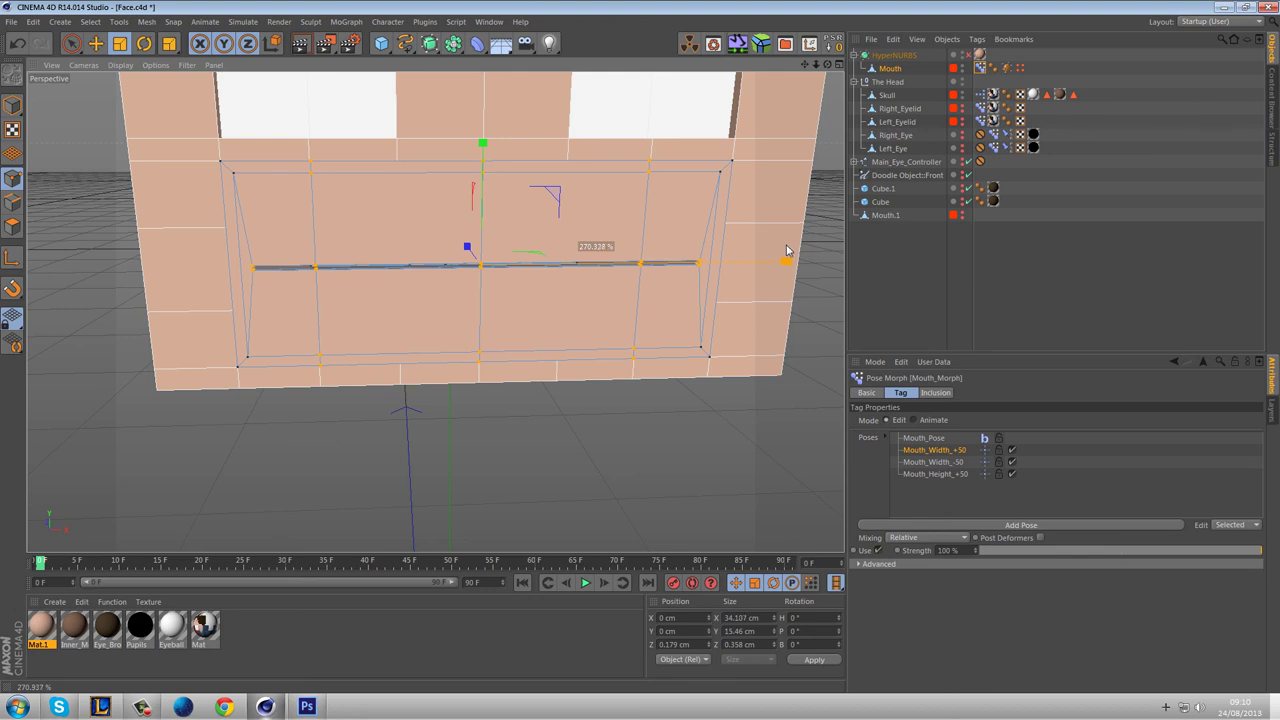
pyautogui.moveTo(787, 251); pyautogui.dragTo(778, 253)
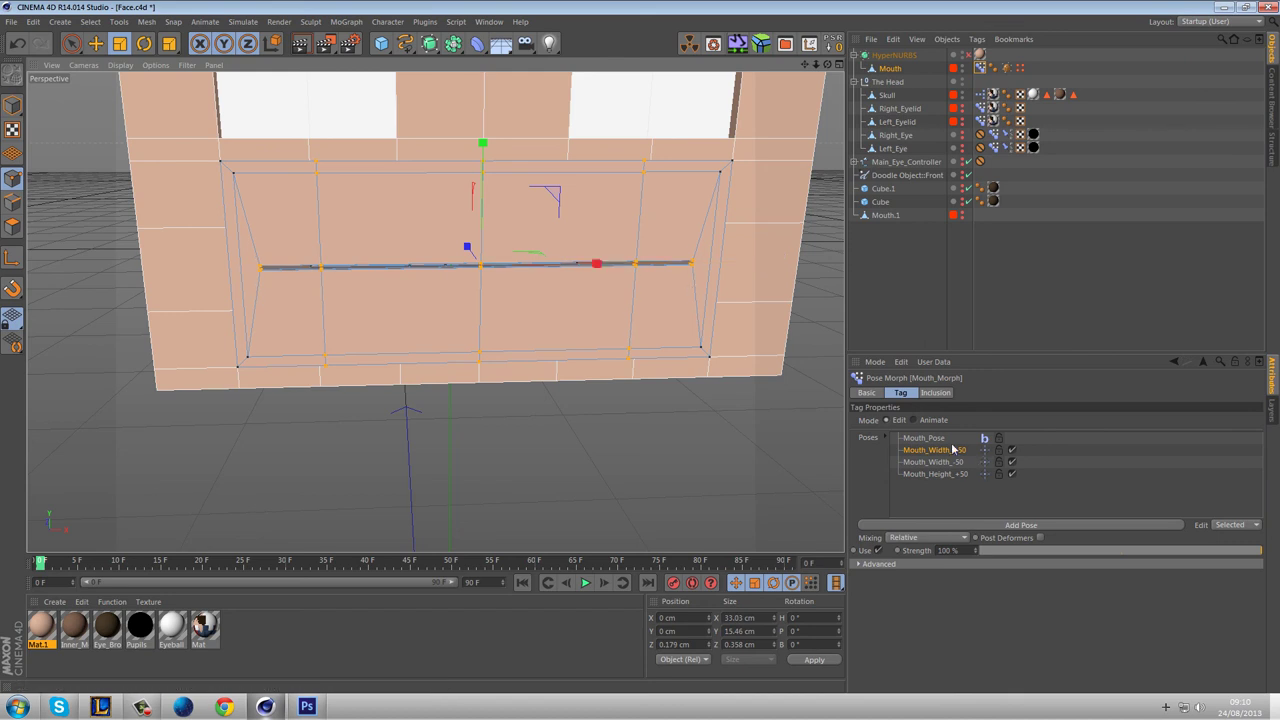
# Narrow the mouth in the Mouth_Width_-50 pose by scaling the selected points to about 0.7 cm along X.
pyautogui.click(930, 438)
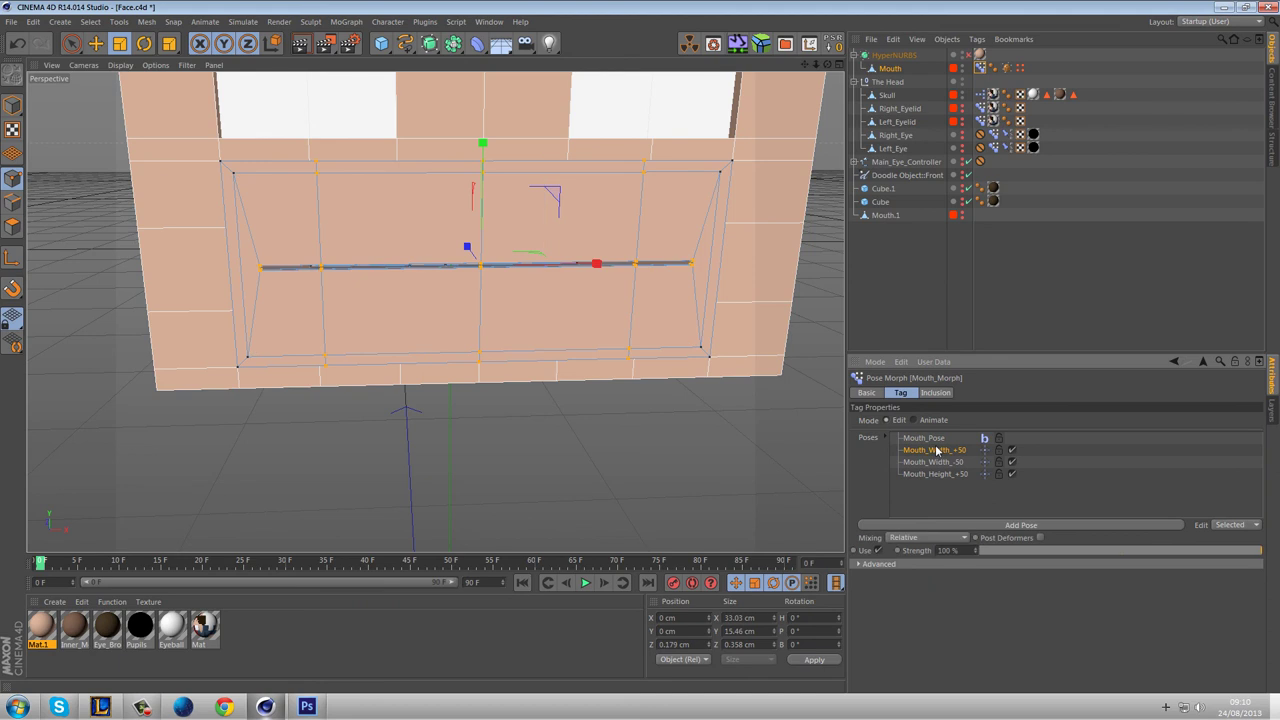
pyautogui.moveTo(597, 265); pyautogui.dragTo(480, 265)
pyautogui.scroll(5, 480, 270)
pyautogui.scroll(4, 494, 269)
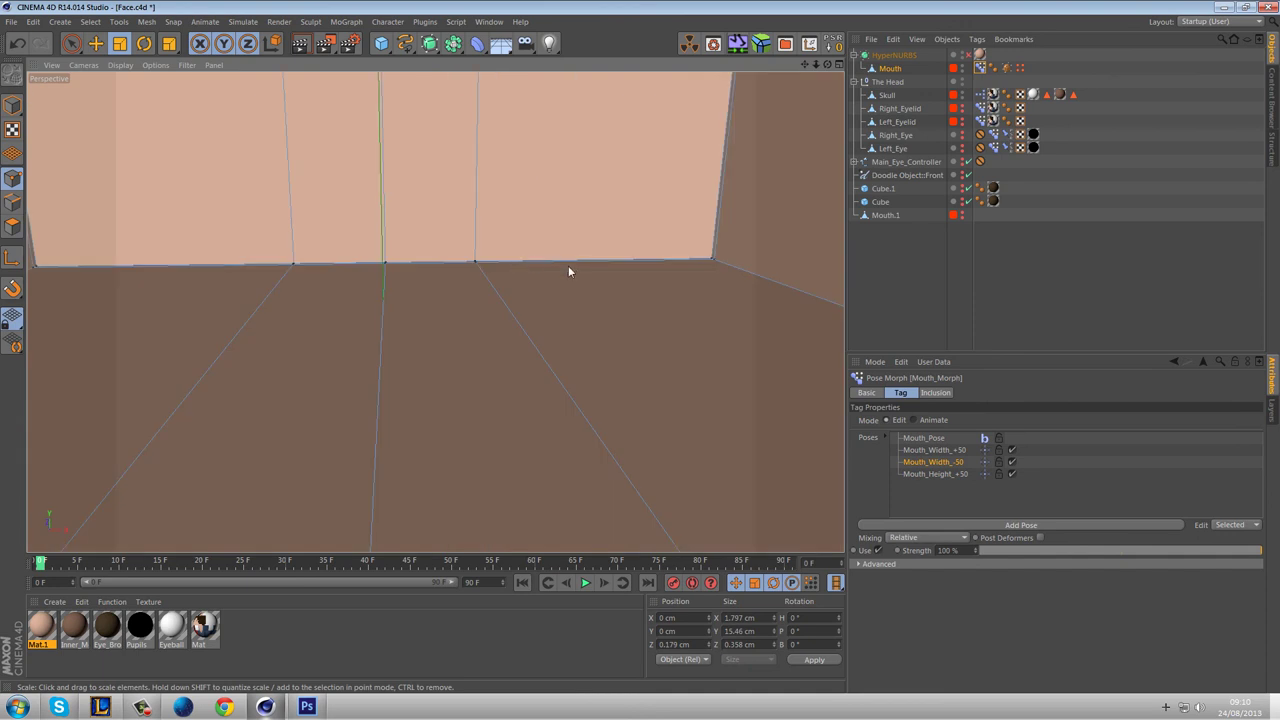
pyautogui.scroll(-4, 574, 271)
pyautogui.moveTo(667, 264); pyautogui.dragTo(600, 265)
# Scale the Mouth_Width_-50 points further inward along X to about 0.01 cm, so the mouth closes to its centre line.
pyautogui.scroll(7, 590, 266)
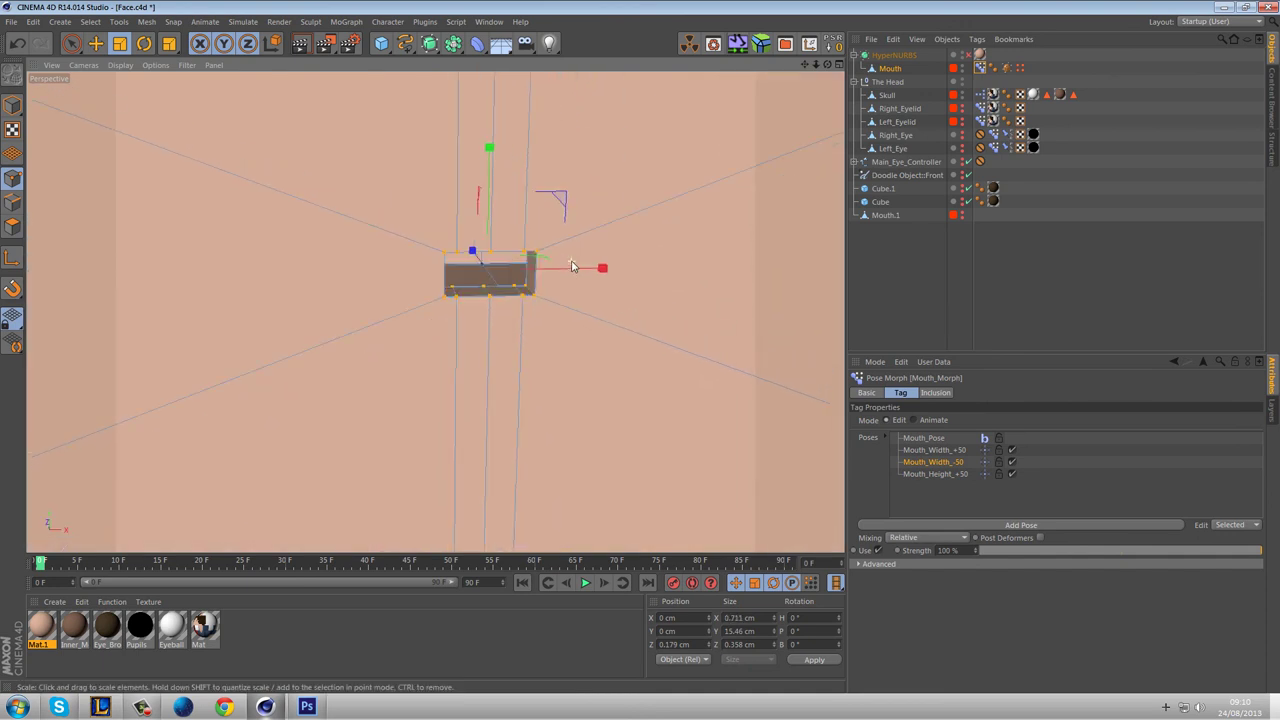
pyautogui.scroll(2, 530, 277)
pyautogui.moveTo(519, 272); pyautogui.dragTo(567, 296)
pyautogui.scroll(8, 398, 278)
pyautogui.scroll(-8, 398, 278)
pyautogui.scroll(2, 480, 260)
pyautogui.scroll(5, 395, 257)
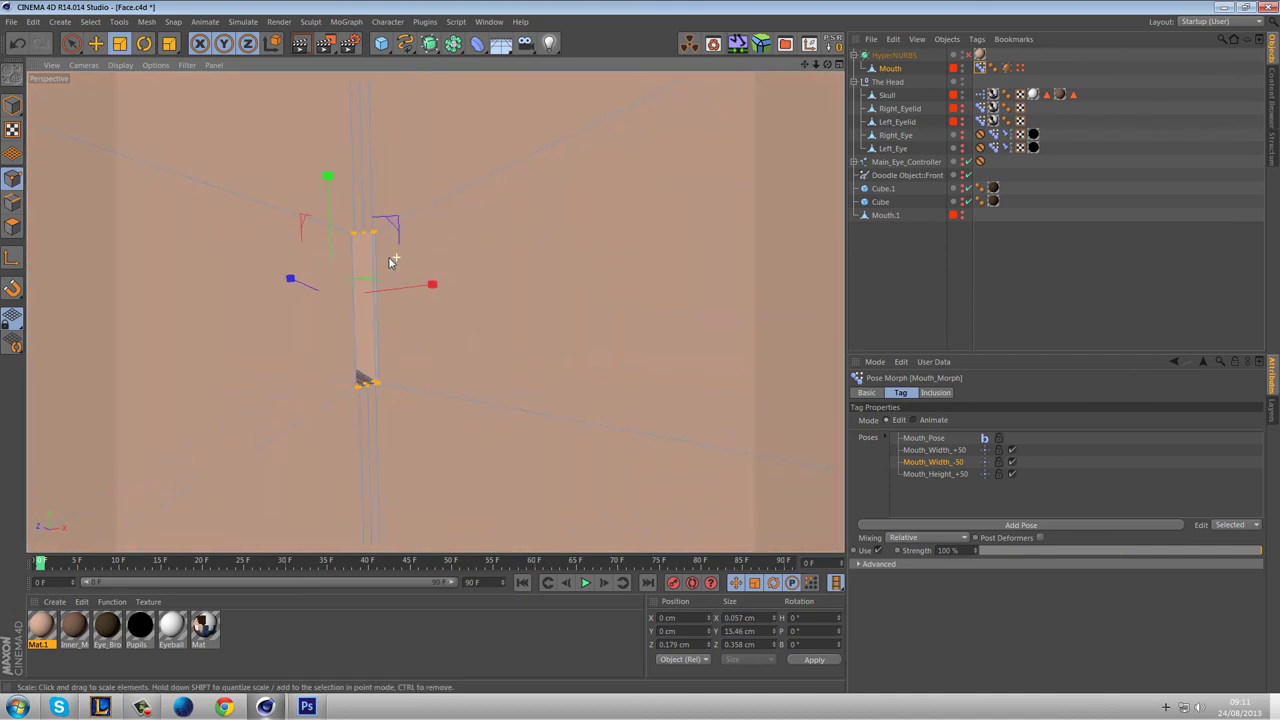
pyautogui.keyDown('alt'); pyautogui.moveTo(401, 330); pyautogui.dragTo(345, 305); pyautogui.keyUp('alt')
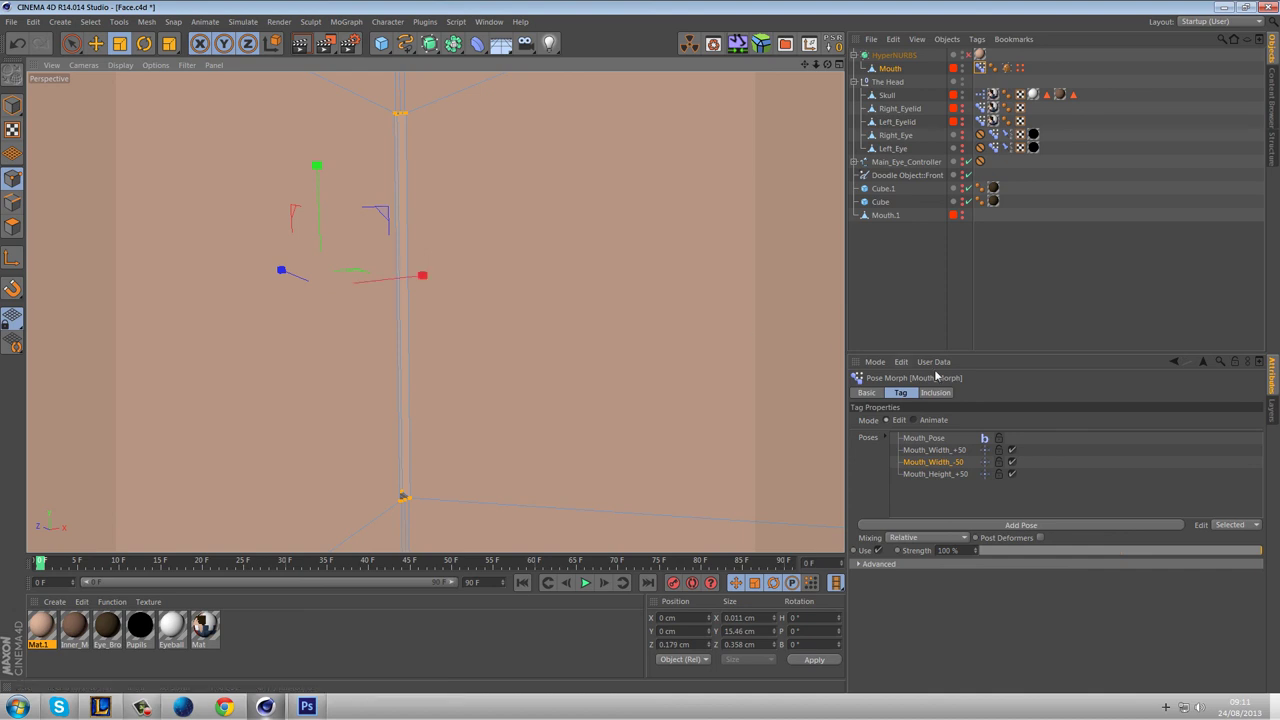
pyautogui.scroll(-3, 526, 303)
pyautogui.keyDown('alt'); pyautogui.moveTo(547, 287); pyautogui.dragTo(434, 311); pyautogui.keyUp('alt')
pyautogui.keyDown('alt'); pyautogui.moveTo(434, 311); pyautogui.dragTo(673, 357); pyautogui.keyUp('alt')
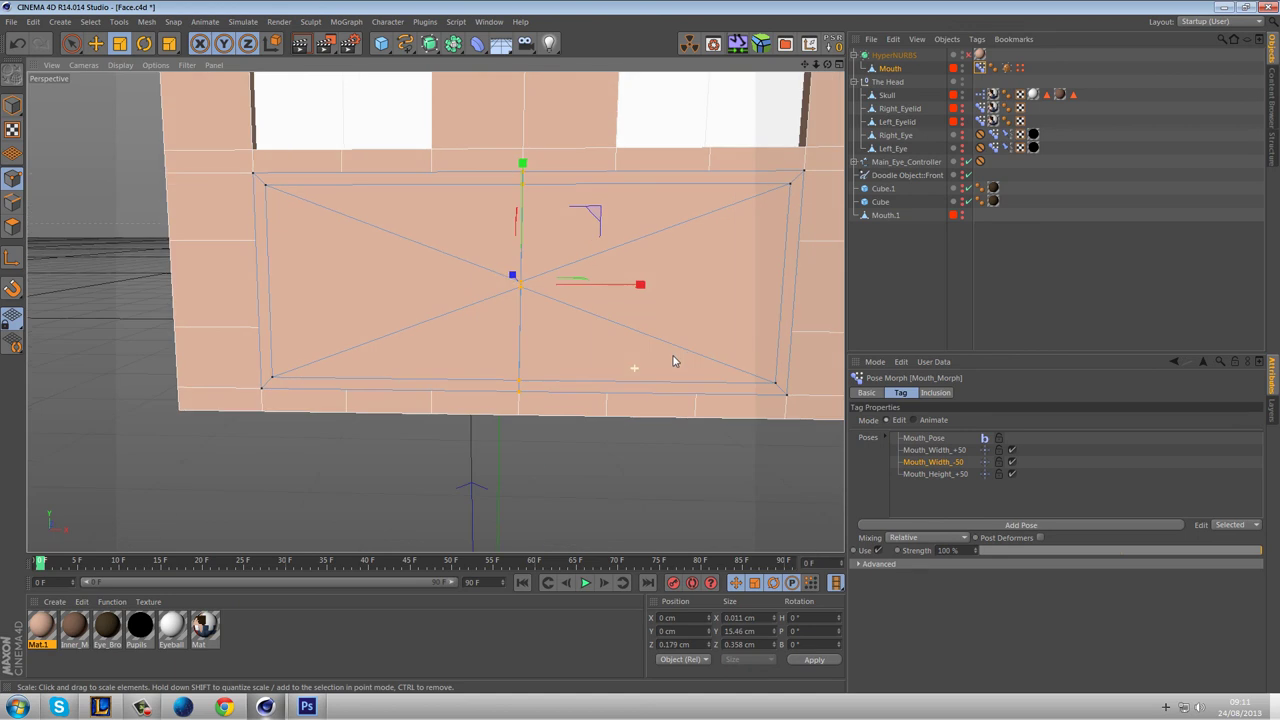
pyautogui.keyDown('alt'); pyautogui.moveTo(673, 357); pyautogui.dragTo(672, 367, button='middle'); pyautogui.keyUp('alt')
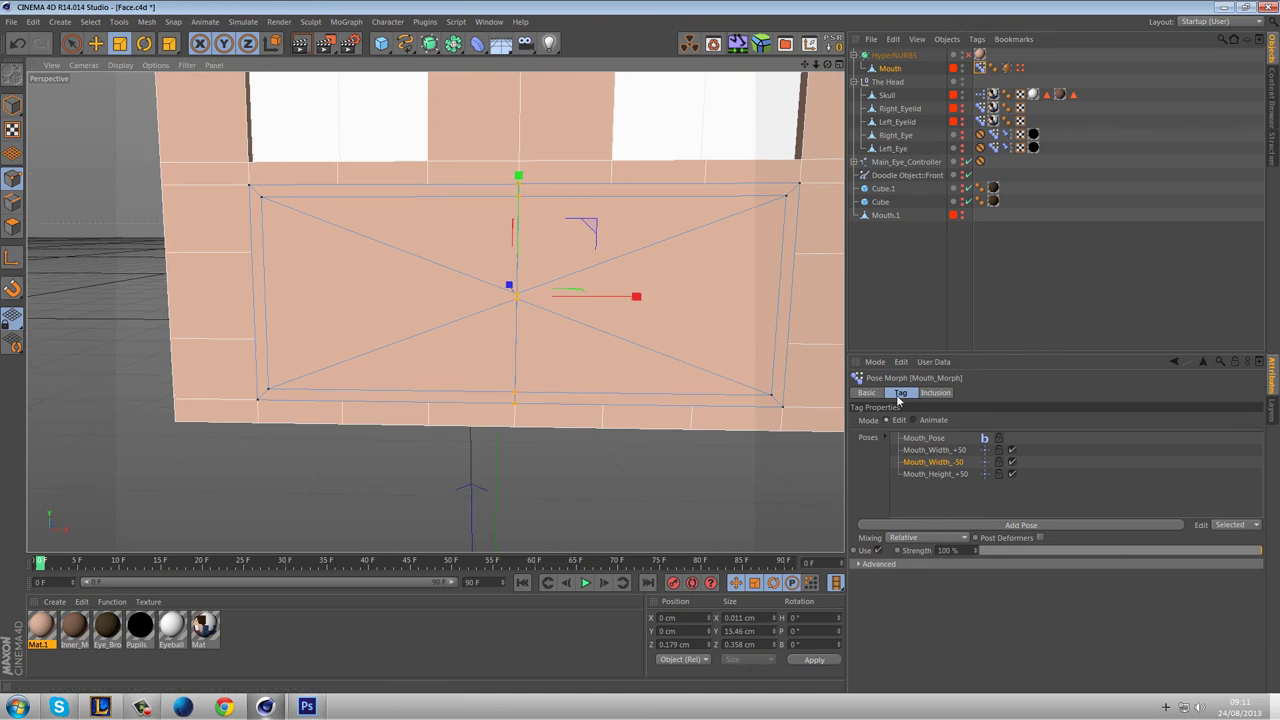
# Activate the Mouth_Height_+50 pose and deselect the outer upper and lower edge points, keeping only the mouth-opening points selected.
pyautogui.click(931, 449)
pyautogui.click(938, 463)
pyautogui.click(943, 474)
pyautogui.moveTo(72, 44); pyautogui.dragTo(130, 86)
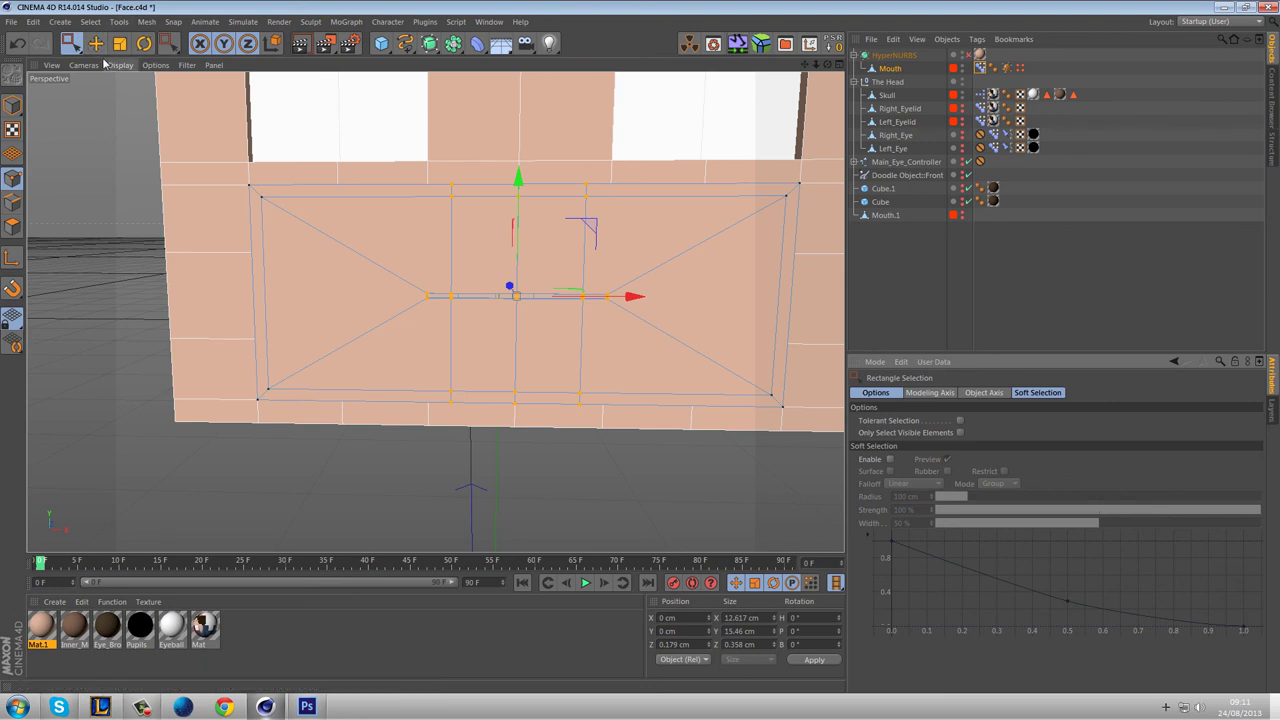
pyautogui.keyDown('ctrl'); pyautogui.moveTo(381, 131); pyautogui.dragTo(597, 218); pyautogui.keyUp('ctrl')
pyautogui.keyDown('ctrl'); pyautogui.moveTo(652, 476); pyautogui.dragTo(332, 352); pyautogui.keyUp('ctrl')
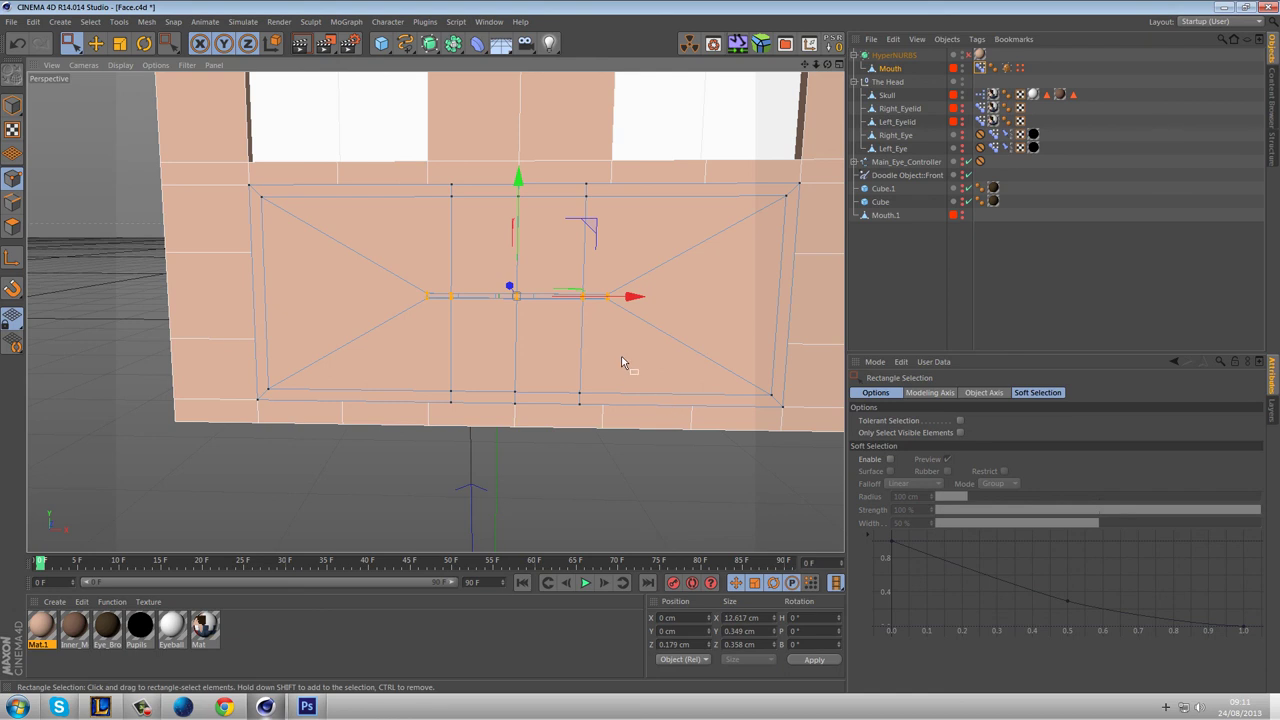
# Open the mouth in the Mouth_Height_+50 pose by scaling the selected points to about 10.7 cm along Y, and clear the selection.
pyautogui.click(980, 67)
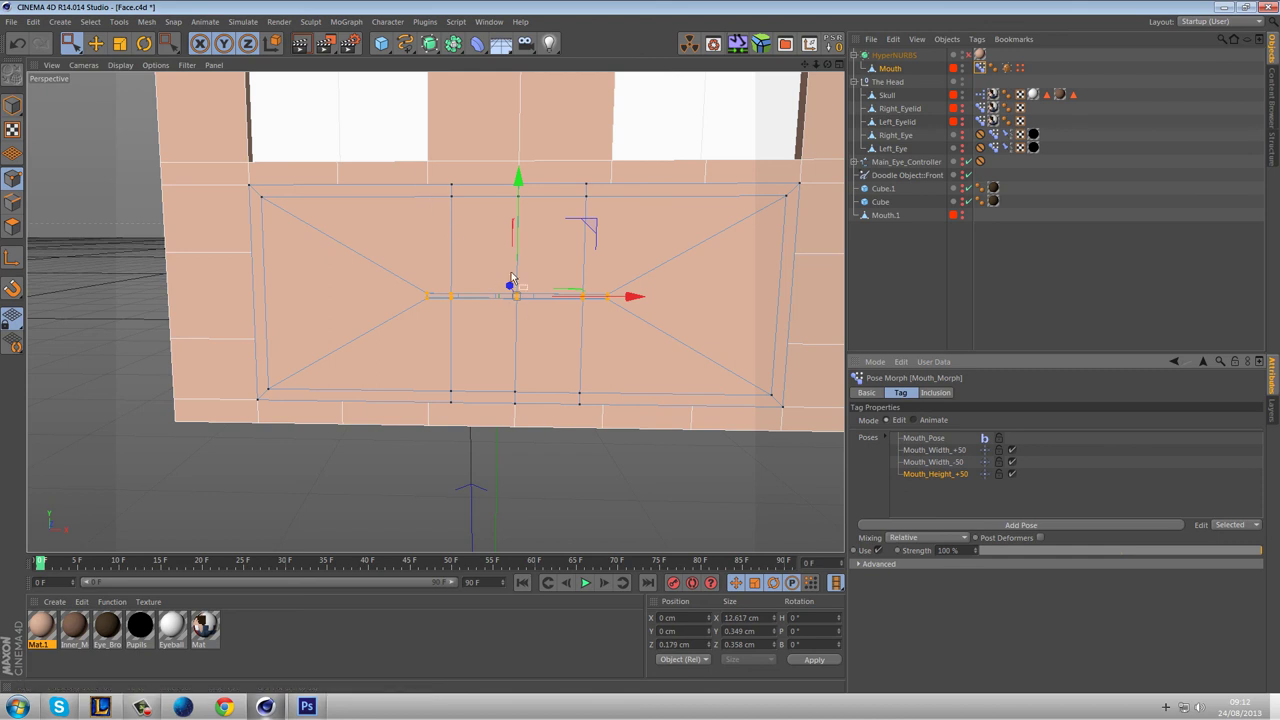
pyautogui.click(119, 43)
pyautogui.moveTo(518, 180); pyautogui.dragTo(523, 103)
pyautogui.moveTo(517, 174); pyautogui.dragTo(520, 147)
pyautogui.keyDown('alt'); pyautogui.moveTo(543, 249); pyautogui.dragTo(558, 275); pyautogui.keyUp('alt')
pyautogui.moveTo(557, 207); pyautogui.dragTo(560, 208)
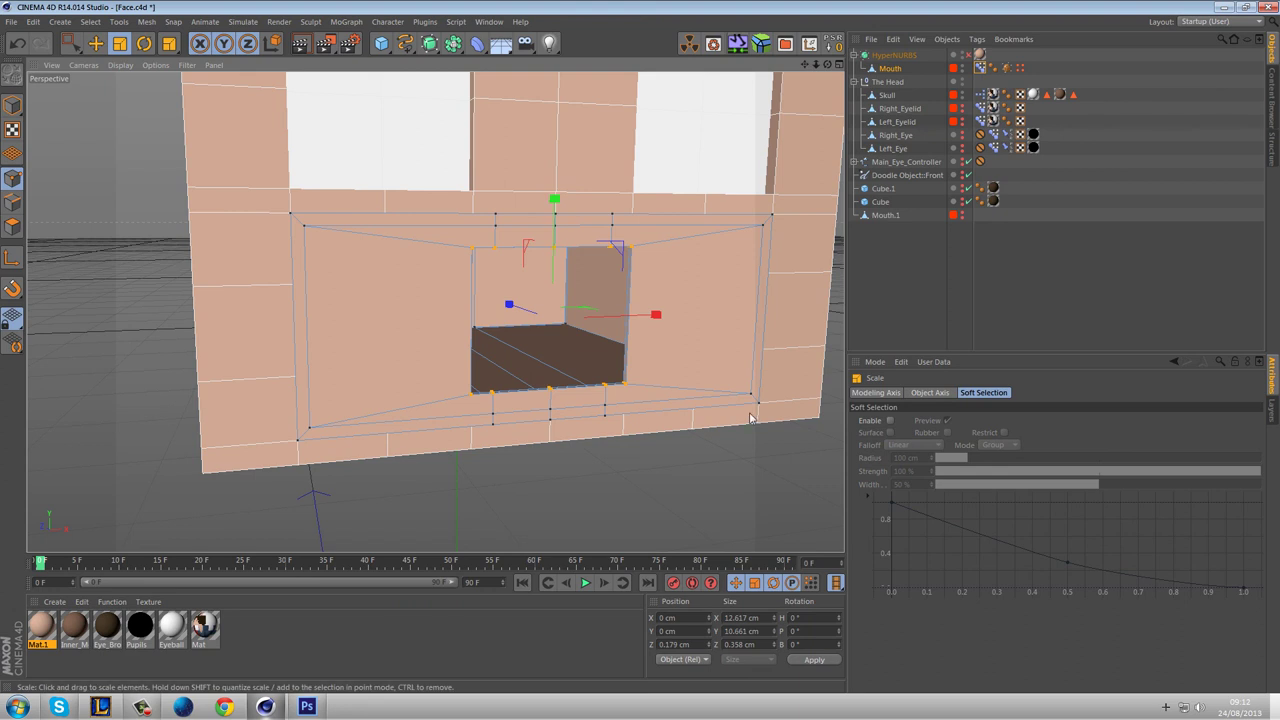
pyautogui.click(753, 486)
pyautogui.keyDown('alt'); pyautogui.moveTo(753, 486); pyautogui.dragTo(706, 478); pyautogui.keyUp('alt')
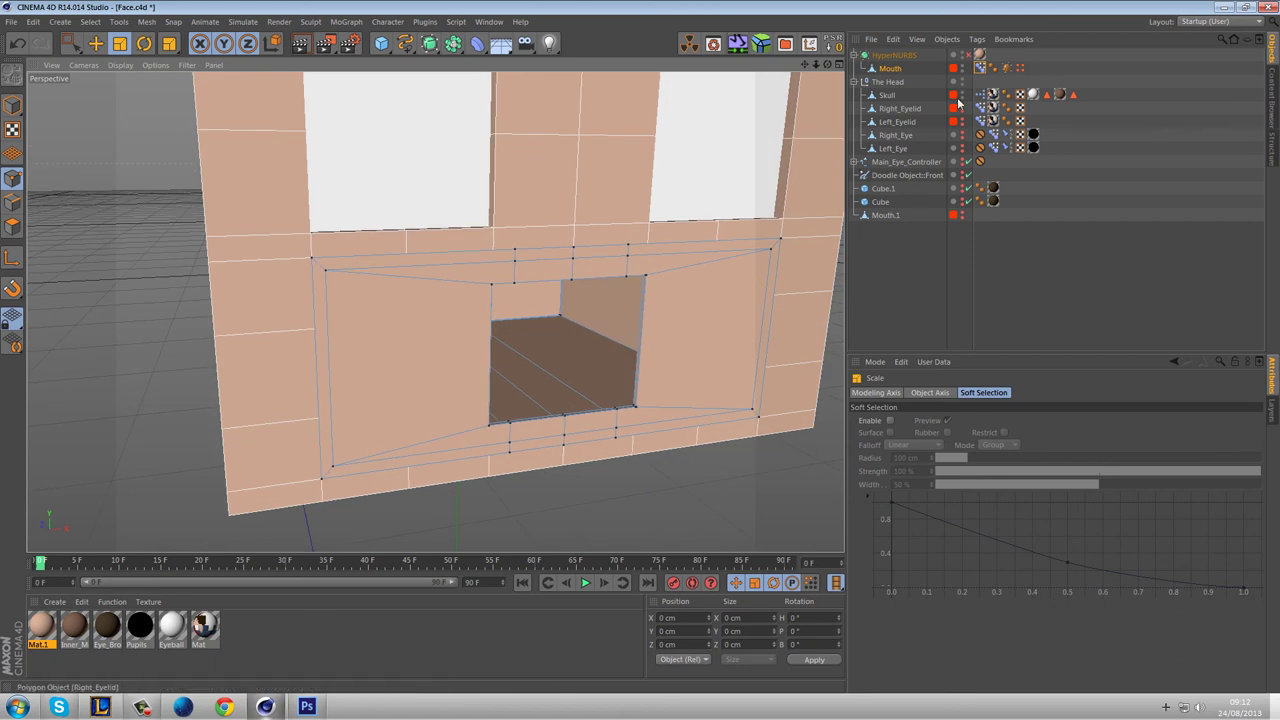
# Switch the Mouth_Morph tag to Animate mode, raise Mouth_Width_+50 to 100% and lower Mouth_Height_+50 to 0%.
pyautogui.click(980, 67)
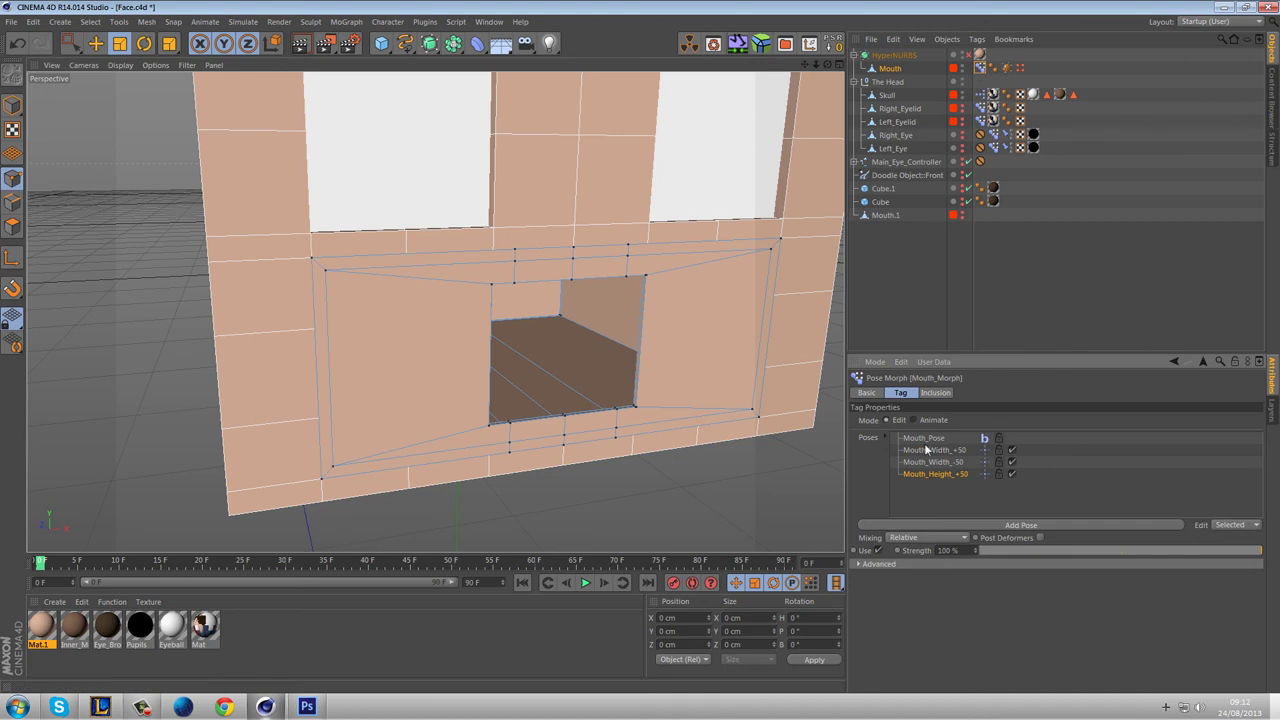
pyautogui.click(926, 440)
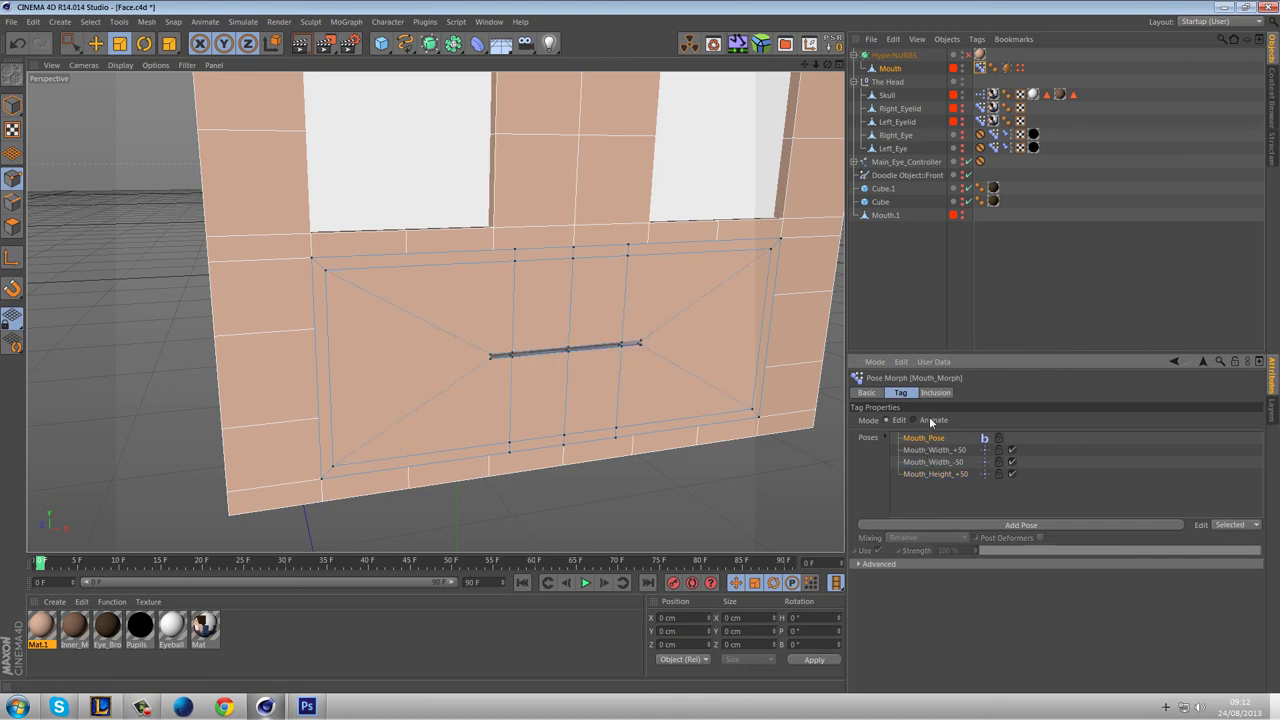
pyautogui.click(930, 420)
pyautogui.moveTo(1167, 471); pyautogui.dragTo(1276, 470)
pyautogui.moveTo(1179, 496); pyautogui.dragTo(993, 508)
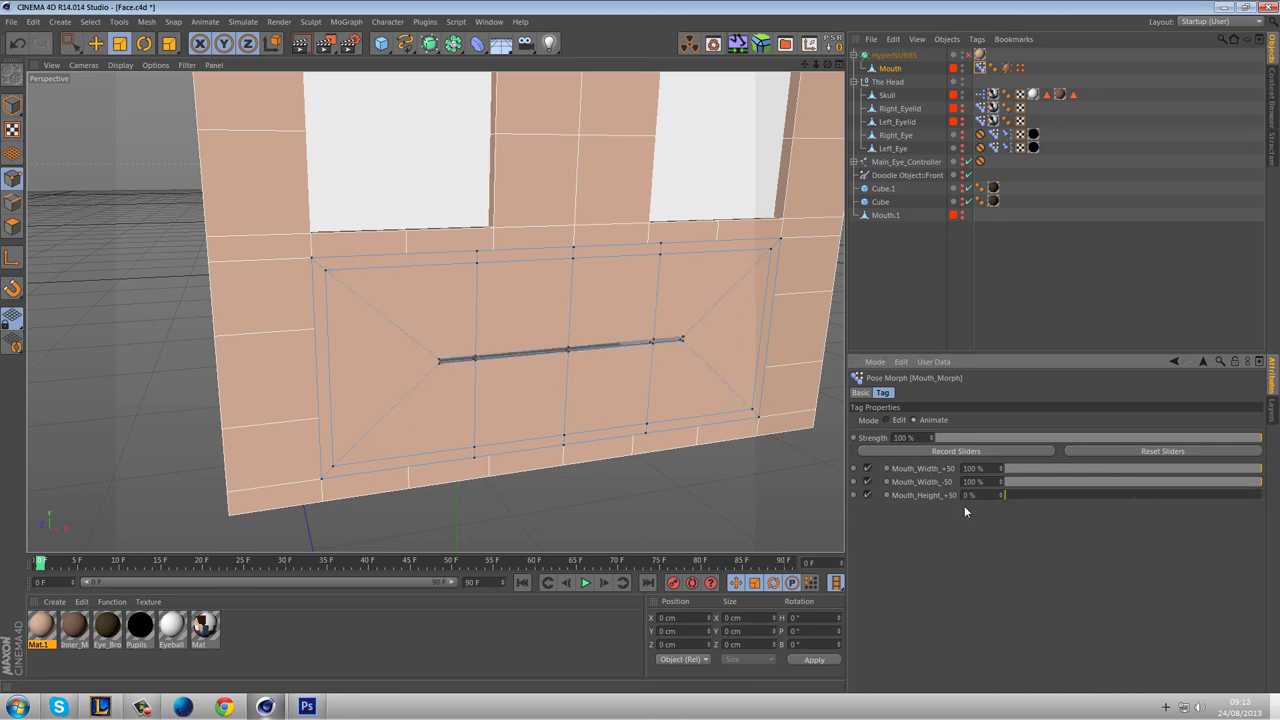
# Test the Mouth_Width_+50 and Mouth_Width_-50 sliders between 0% and 100%, ending with both at 100%.
pyautogui.moveTo(1097, 465); pyautogui.dragTo(1264, 484)
pyautogui.moveTo(1101, 471); pyautogui.dragTo(1278, 470)
pyautogui.moveTo(1078, 472); pyautogui.dragTo(950, 480)
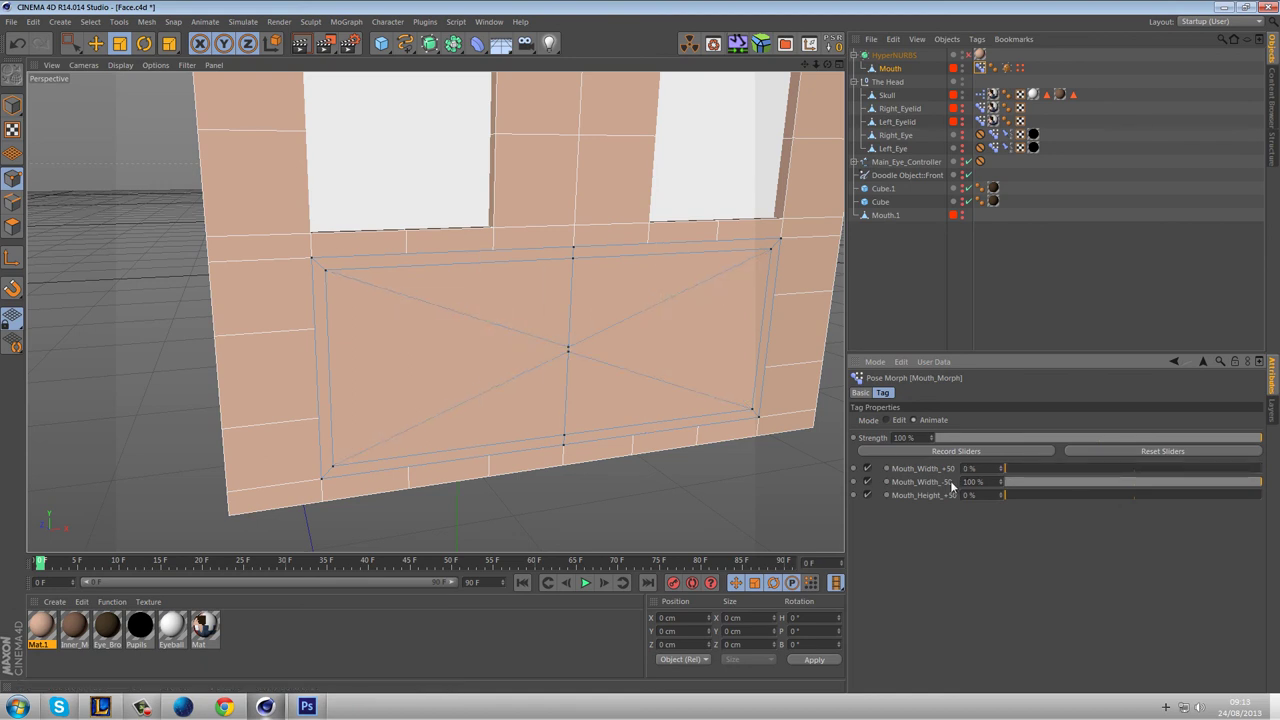
pyautogui.click(1014, 485)
pyautogui.moveTo(1014, 485); pyautogui.dragTo(864, 470)
pyautogui.moveTo(1050, 479); pyautogui.dragTo(1262, 481)
pyautogui.moveTo(1035, 468); pyautogui.dragTo(1268, 466)
pyautogui.moveTo(1078, 503); pyautogui.dragTo(940, 420)
pyautogui.moveTo(1095, 468); pyautogui.dragTo(950, 478)
pyautogui.moveTo(1046, 470); pyautogui.dragTo(1268, 470)
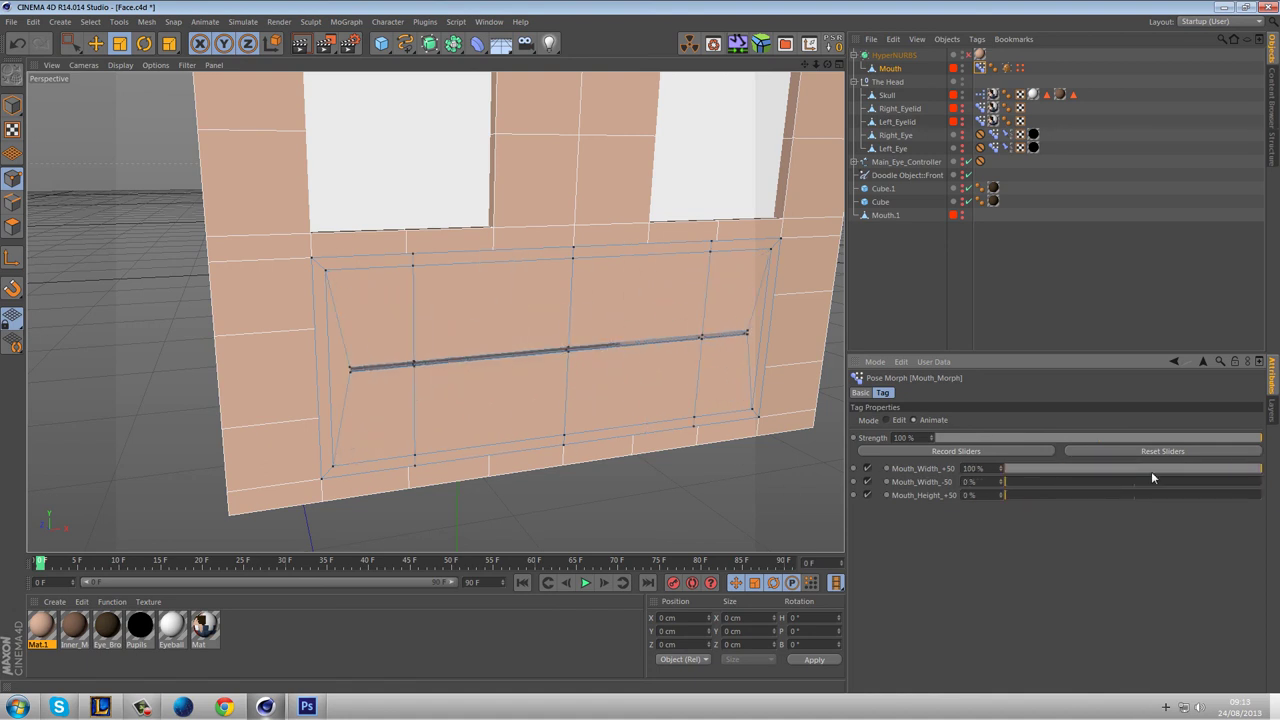
pyautogui.moveTo(1145, 482); pyautogui.dragTo(1260, 481)
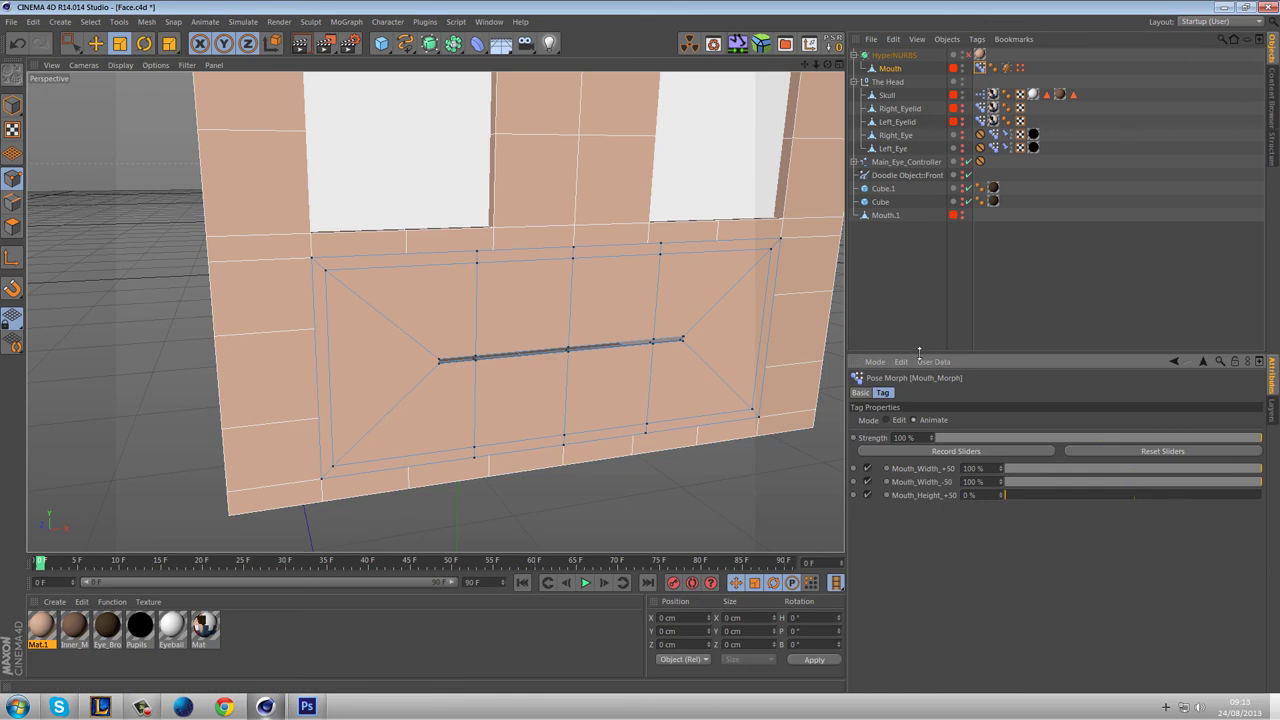
# Deselect the mouth, hide the Skull in the viewport and collapse The Head group.
pyautogui.click(891, 257)
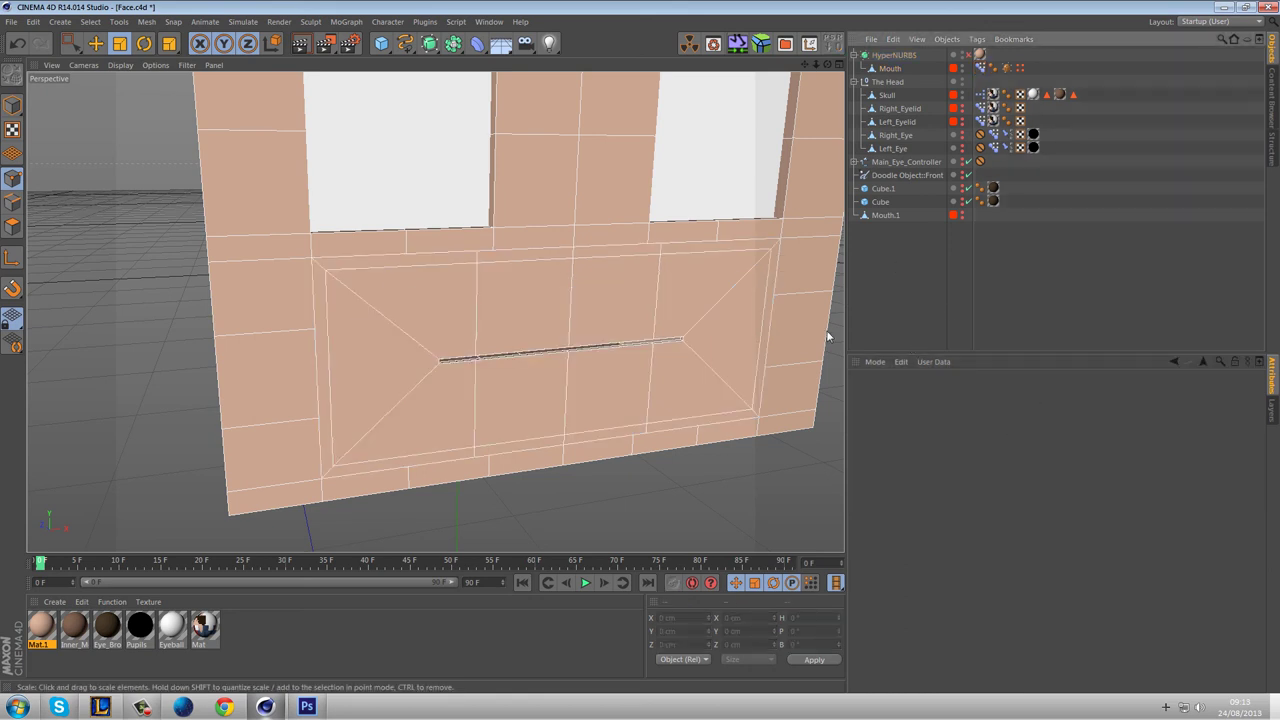
pyautogui.keyDown('alt'); pyautogui.moveTo(838, 313); pyautogui.dragTo(748, 343); pyautogui.keyUp('alt')
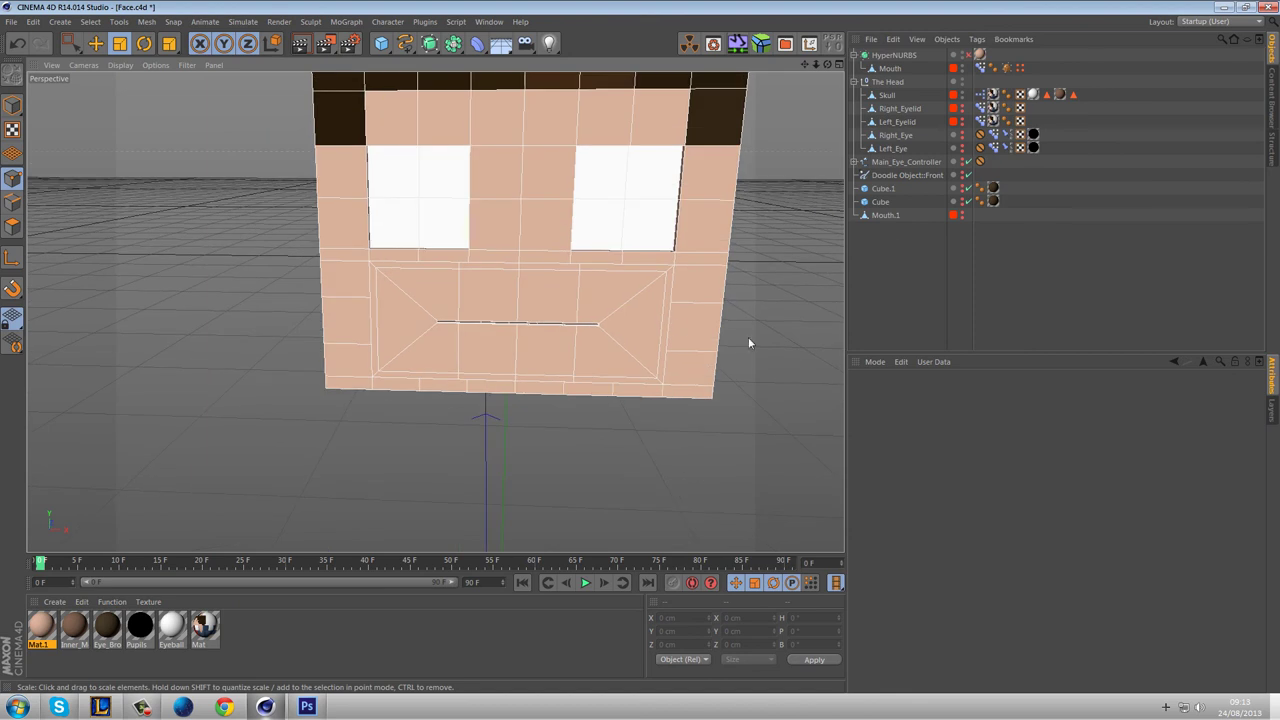
pyautogui.click(853, 82)
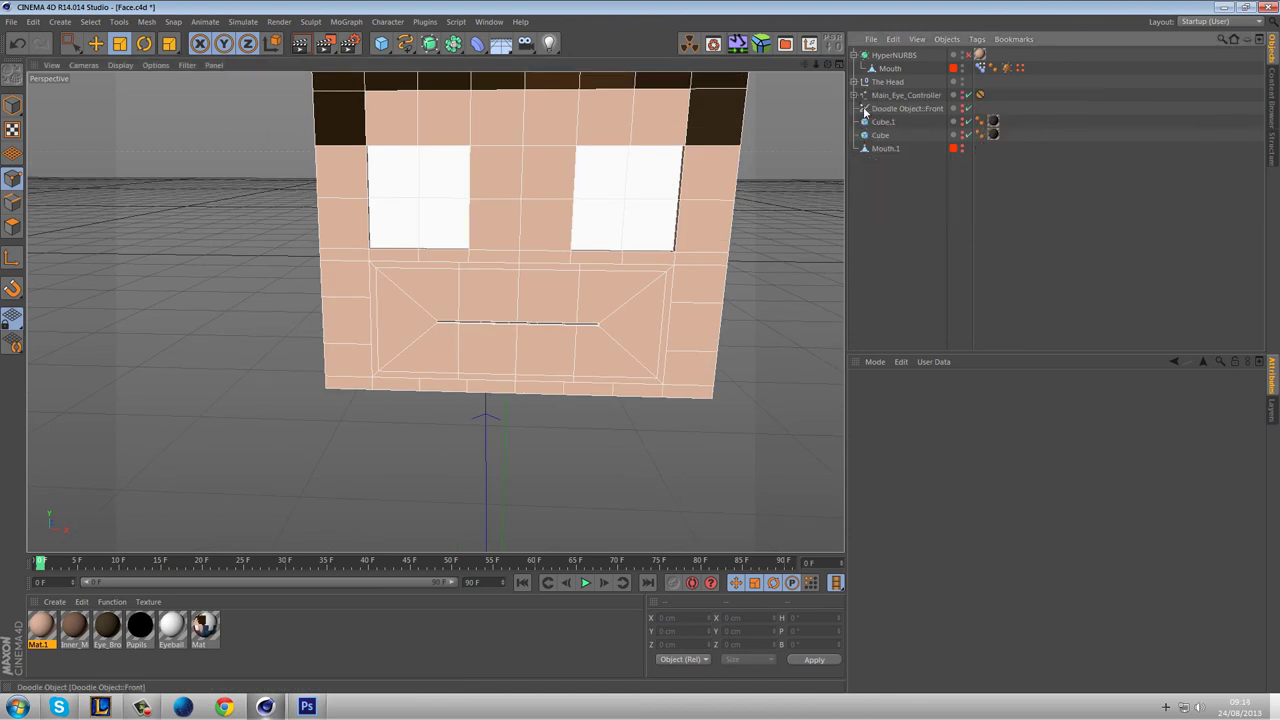
pyautogui.click(853, 82)
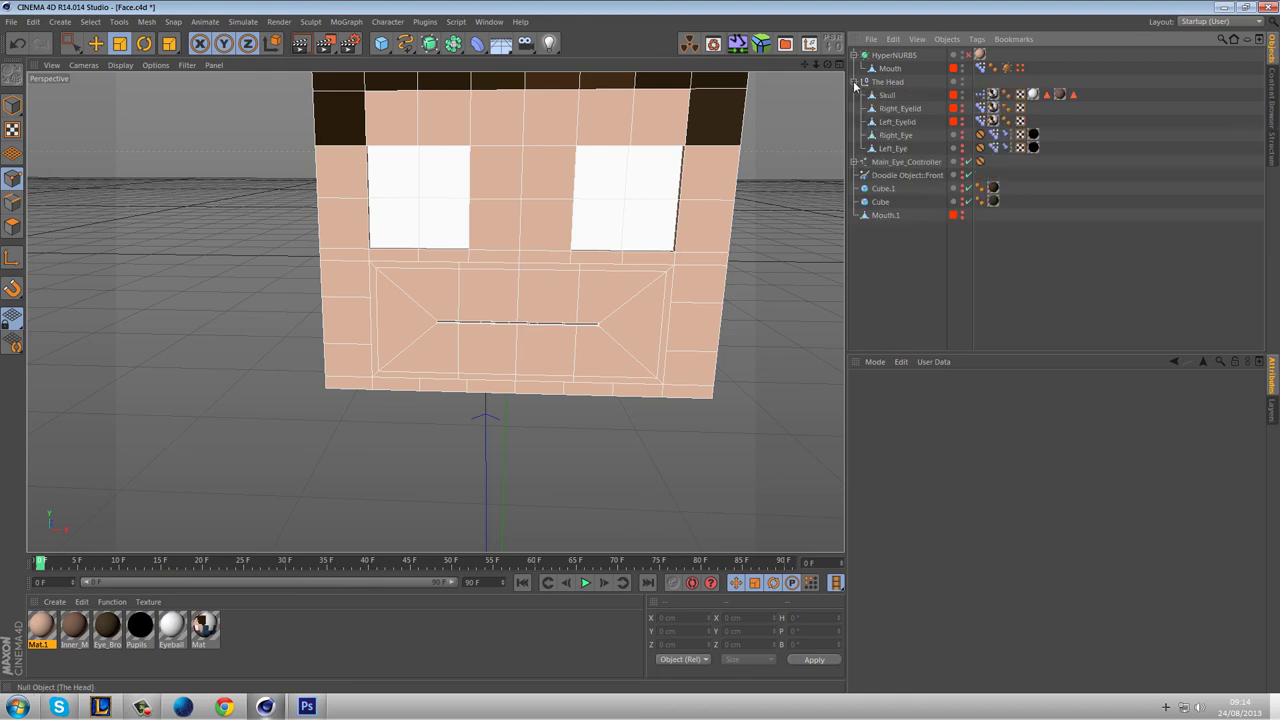
pyautogui.click(961, 94)
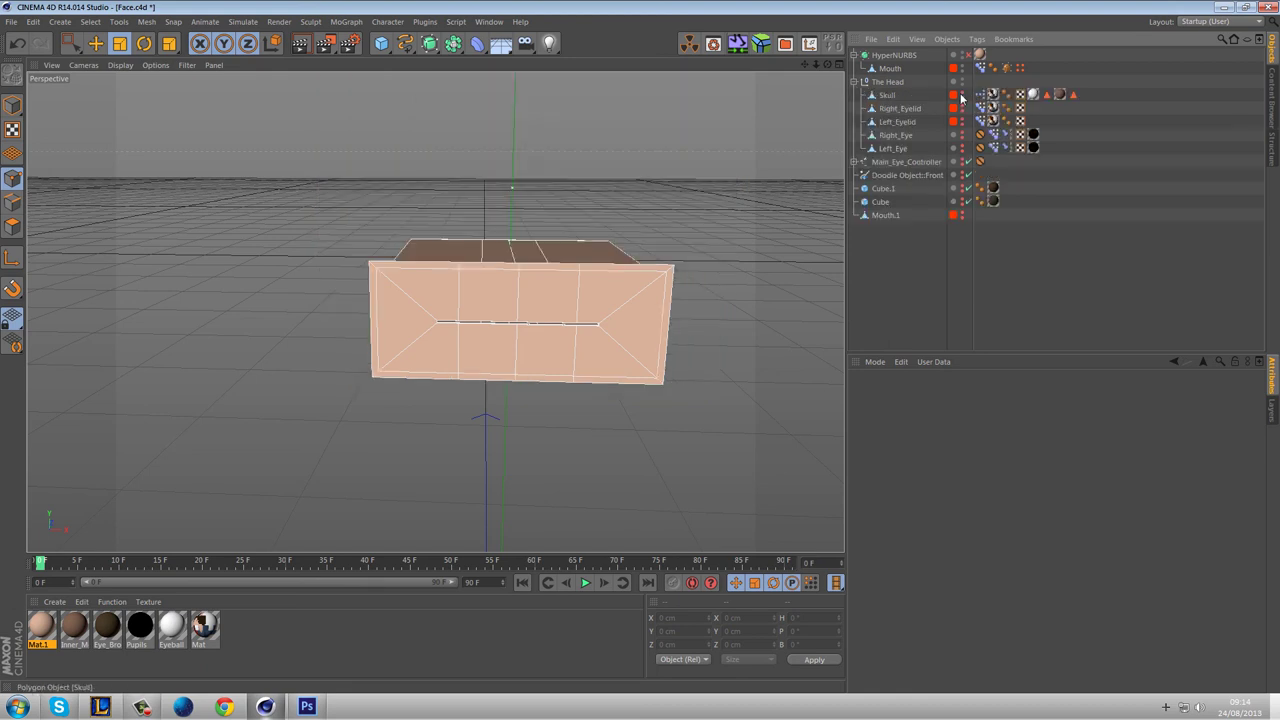
pyautogui.click(854, 82)
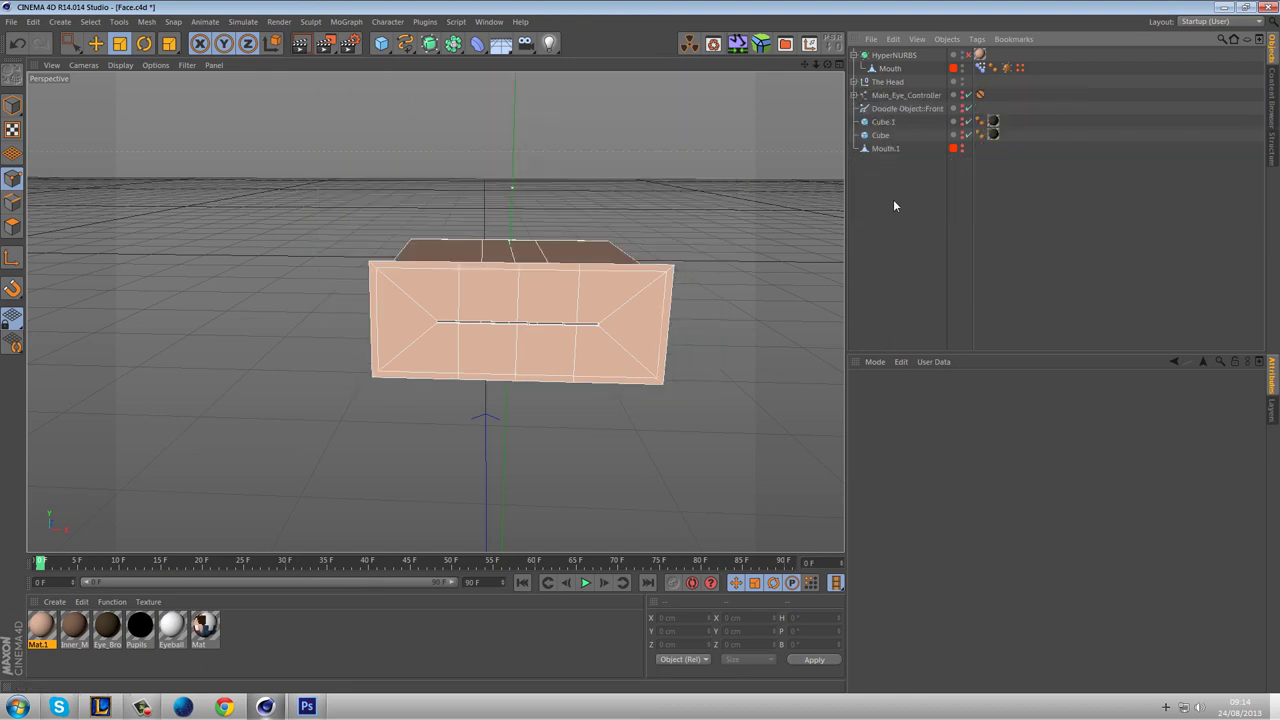
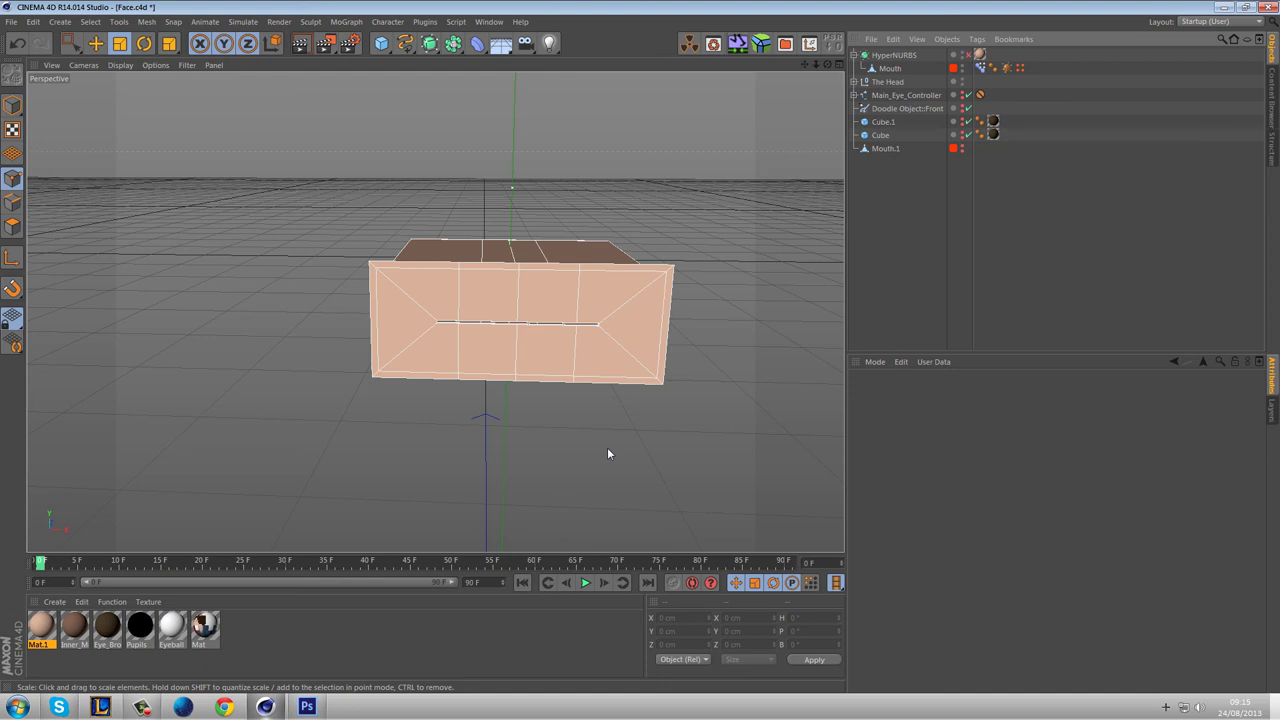
# Show the doodle sketch over the mouth in the front view to examine the planned controllers, and hide it again.
pyautogui.middleClick(652, 236)
pyautogui.middleClick(655, 428)
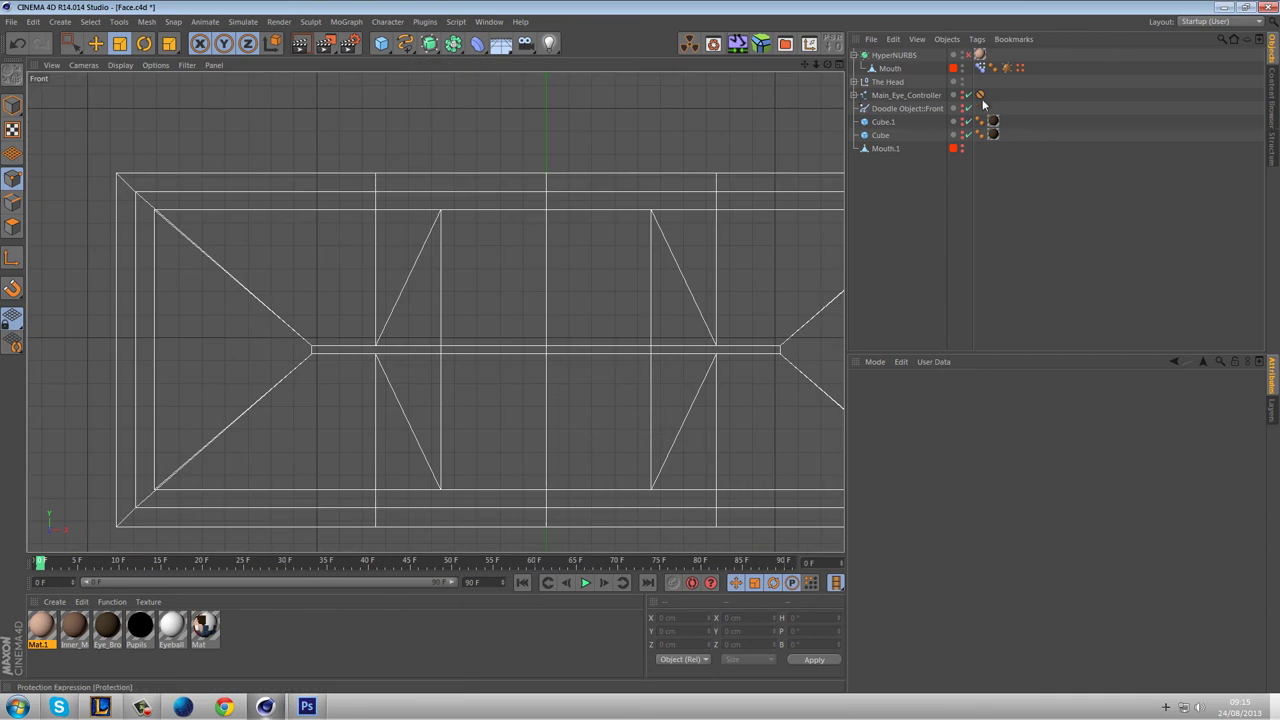
pyautogui.scroll(-5, 717, 245)
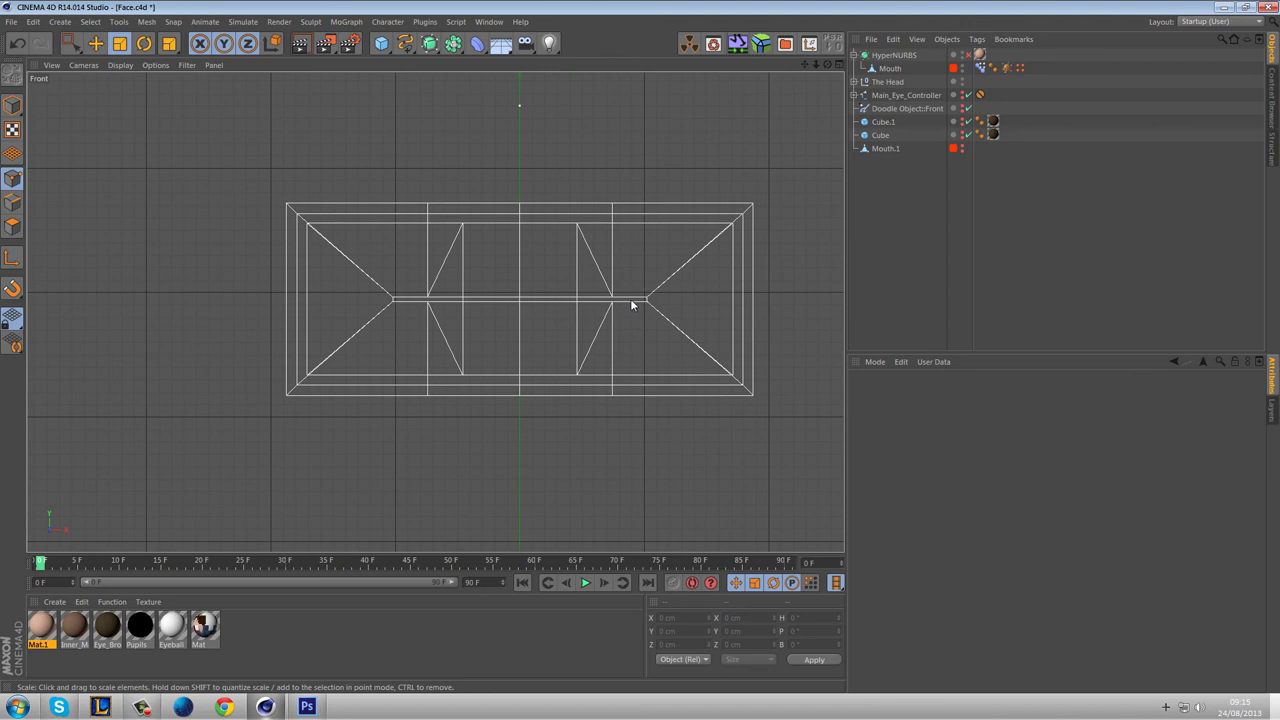
pyautogui.click(963, 107)
pyautogui.scroll(-3, 700, 302)
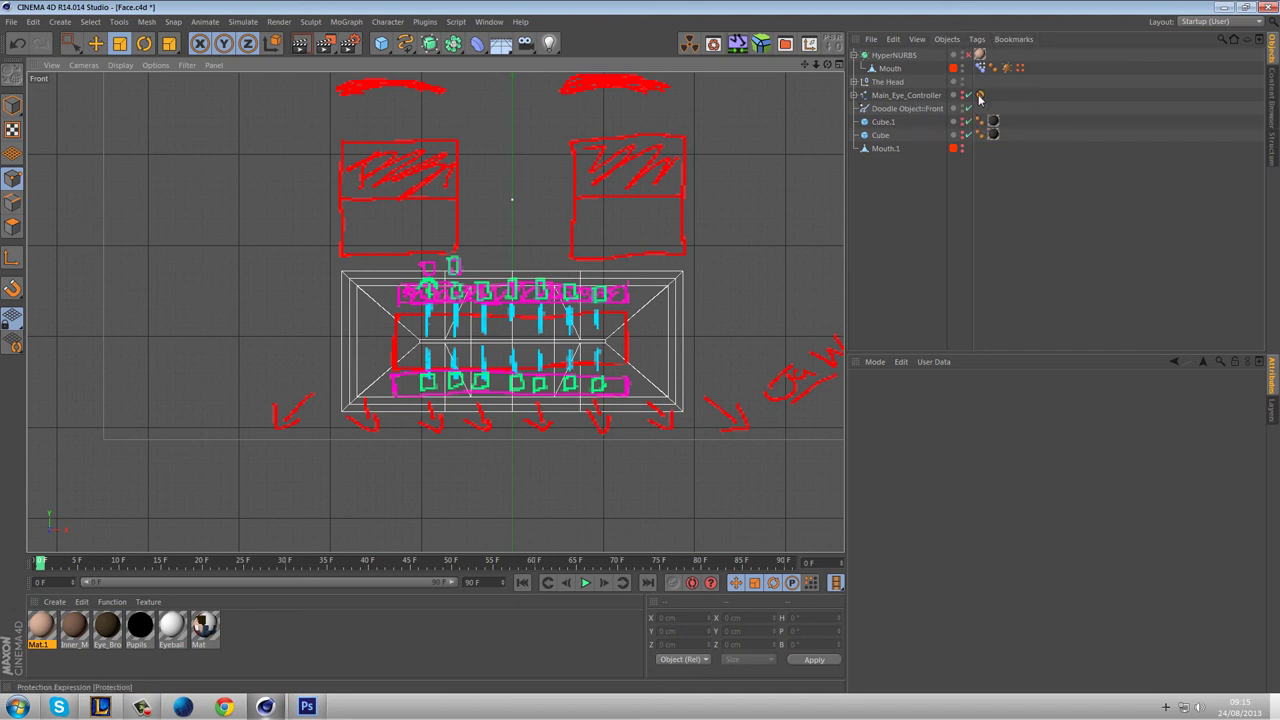
pyautogui.click(963, 108)
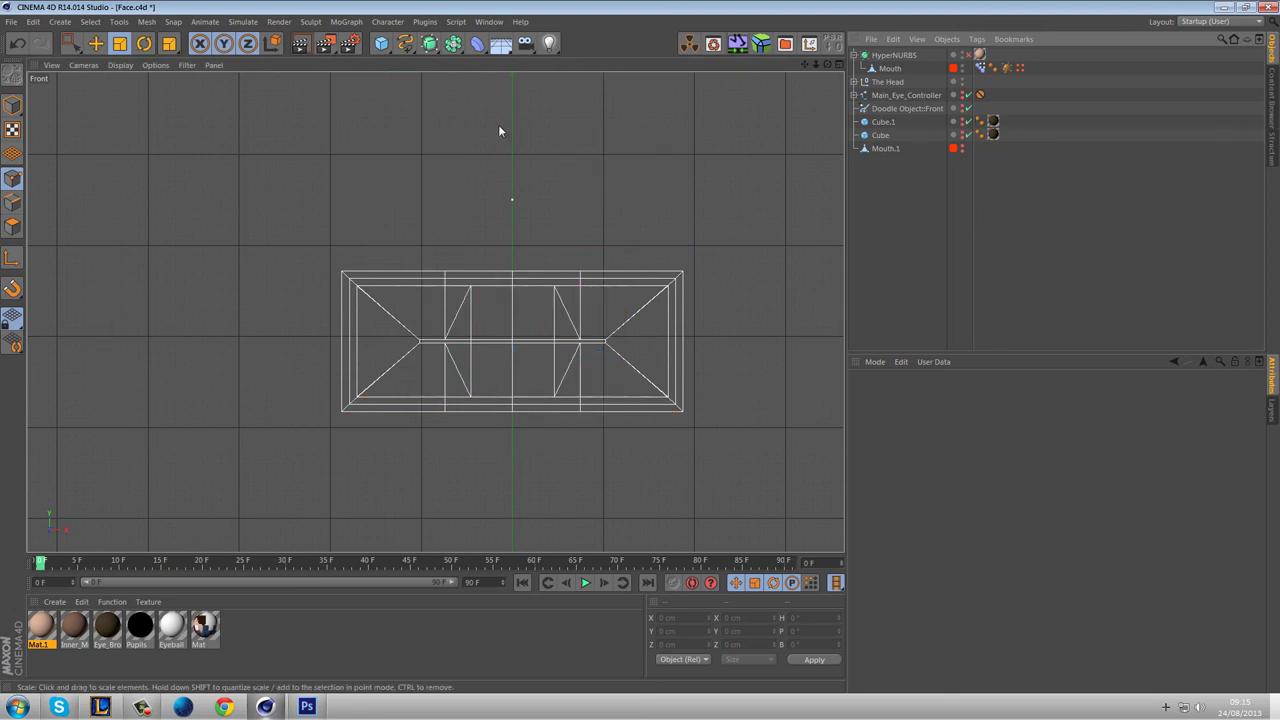
# Add a rectangle spline and raise it to the mouth's height in the front view.
pyautogui.click(405, 43)
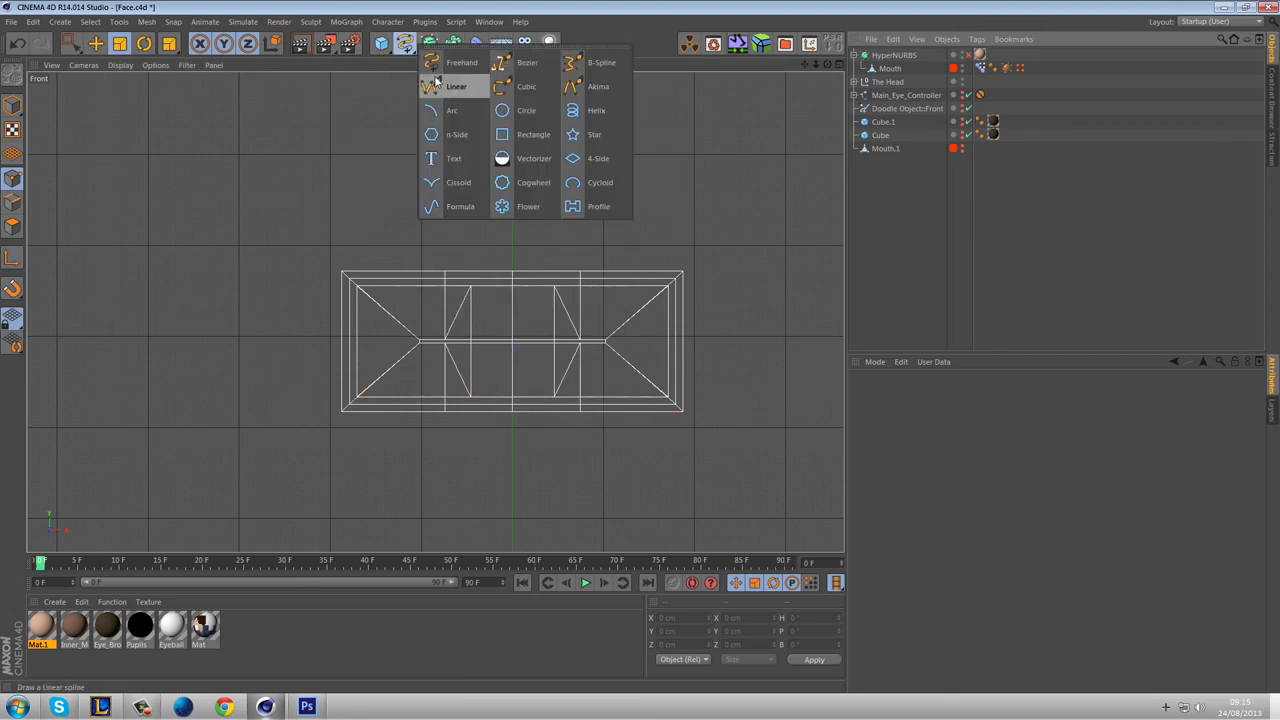
pyautogui.click(514, 150)
pyautogui.scroll(-6, 606, 277)
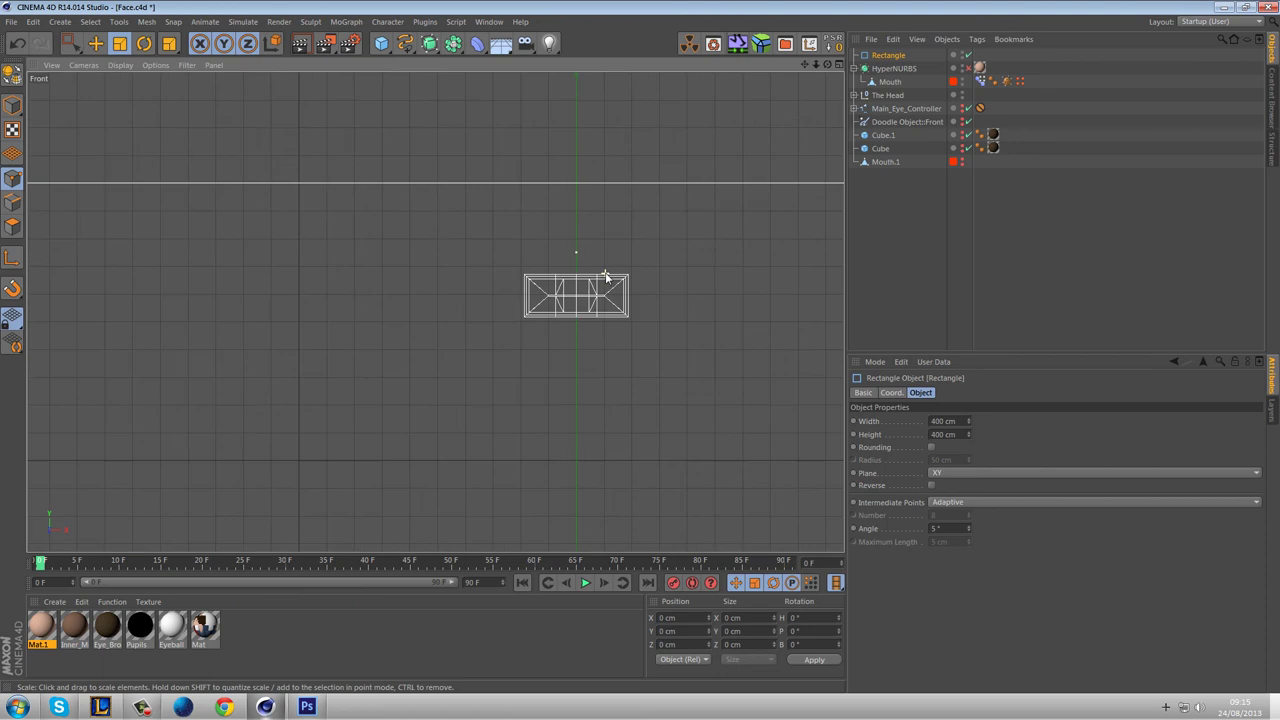
pyautogui.click(96, 43)
pyautogui.moveTo(660, 385); pyautogui.dragTo(664, 212)
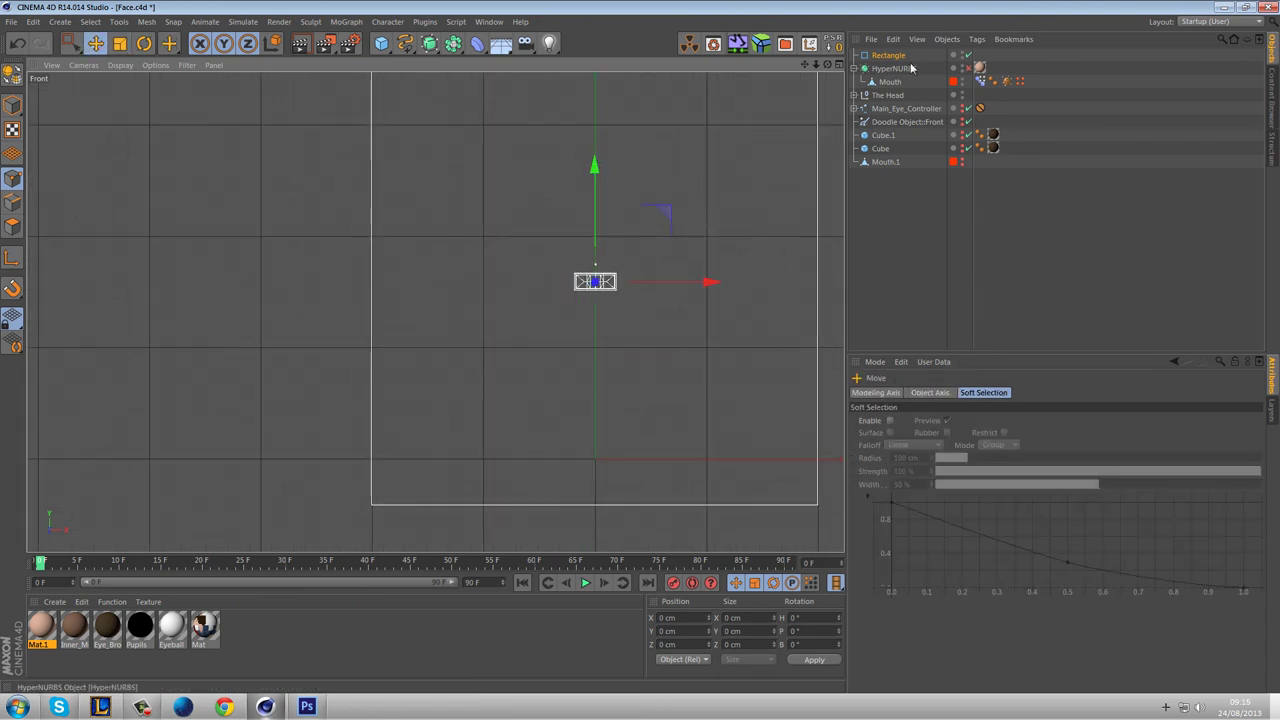
# Set the rectangle spline's width and height to 4 cm each.
pyautogui.click(895, 57)
pyautogui.click(955, 421)
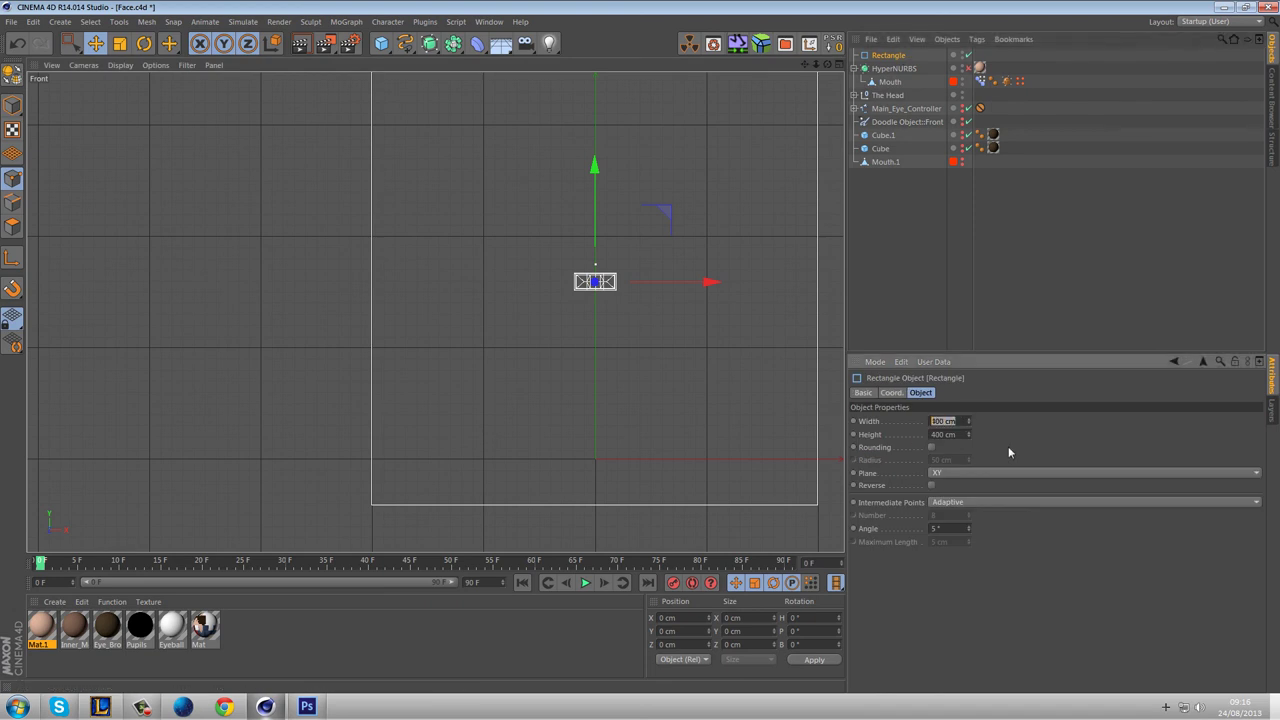
pyautogui.write('4')
pyautogui.press('Tab')
pyautogui.write('4')
pyautogui.press('Return')
# Move the rectangle out beside the mouth to about -23.2 cm in X and set its Z position to -80 cm.
pyautogui.scroll(5, 620, 287)
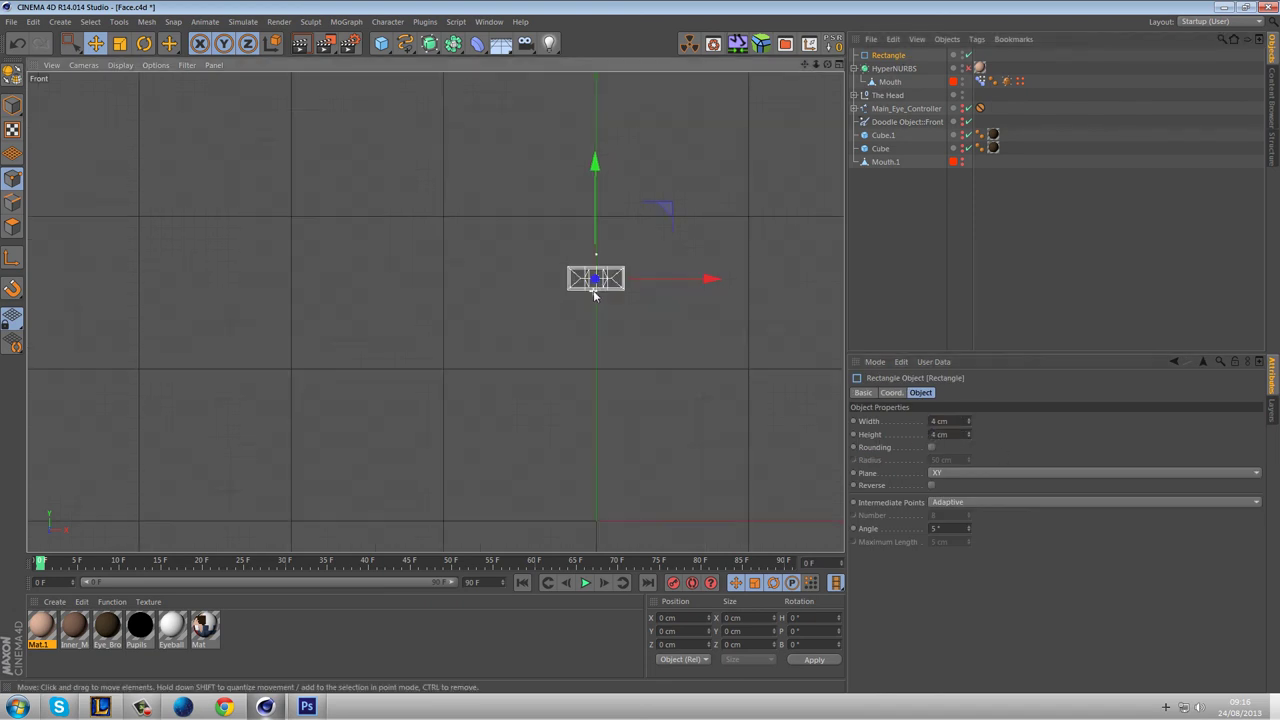
pyautogui.keyDown('alt'); pyautogui.moveTo(586, 309); pyautogui.dragTo(714, 331, button='middle'); pyautogui.keyUp('alt')
pyautogui.moveTo(713, 310); pyautogui.dragTo(551, 302)
pyautogui.middleClick(539, 298)
pyautogui.middleClick(584, 231)
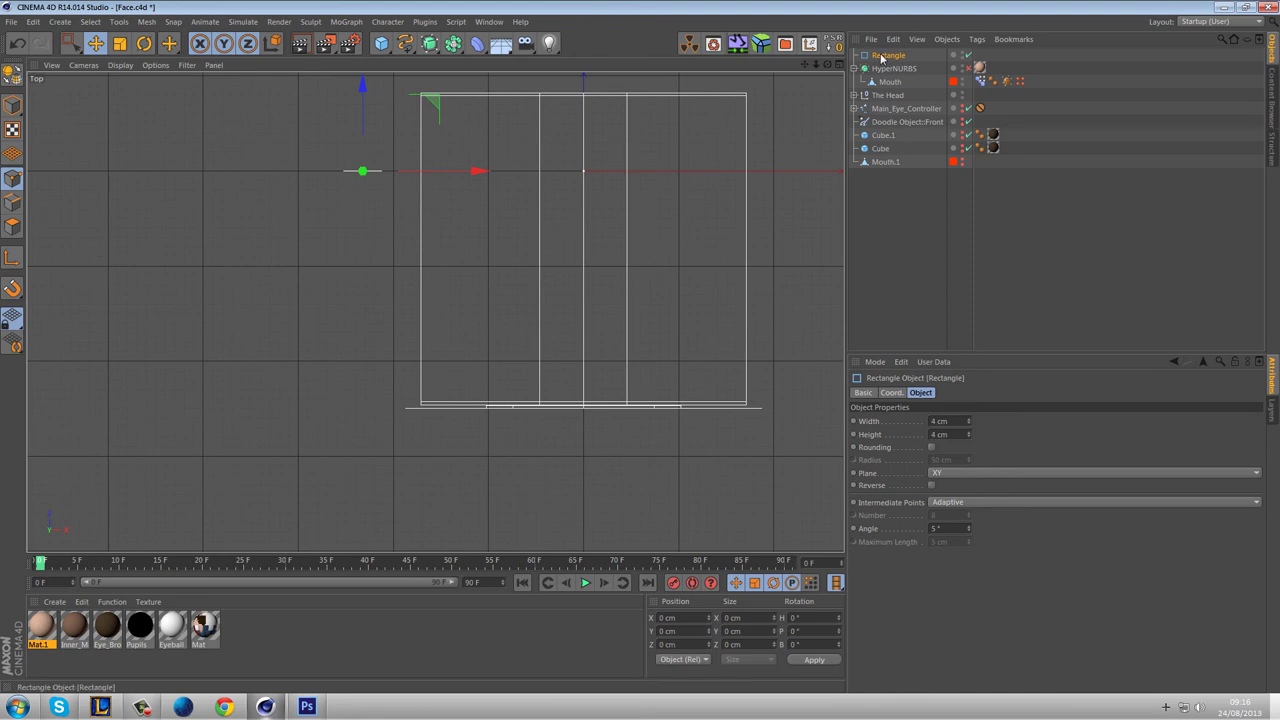
pyautogui.click(12, 105)
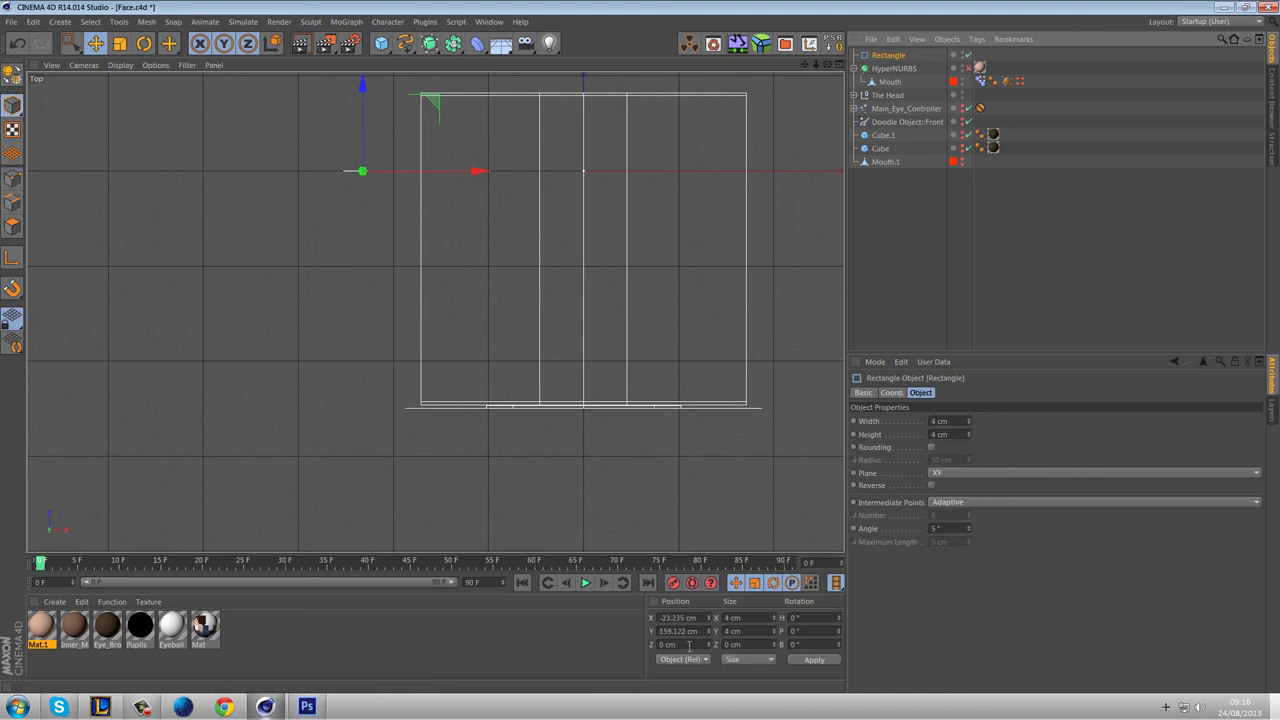
pyautogui.moveTo(682, 644); pyautogui.dragTo(621, 651)
pyautogui.write('-80')
pyautogui.press('Return')
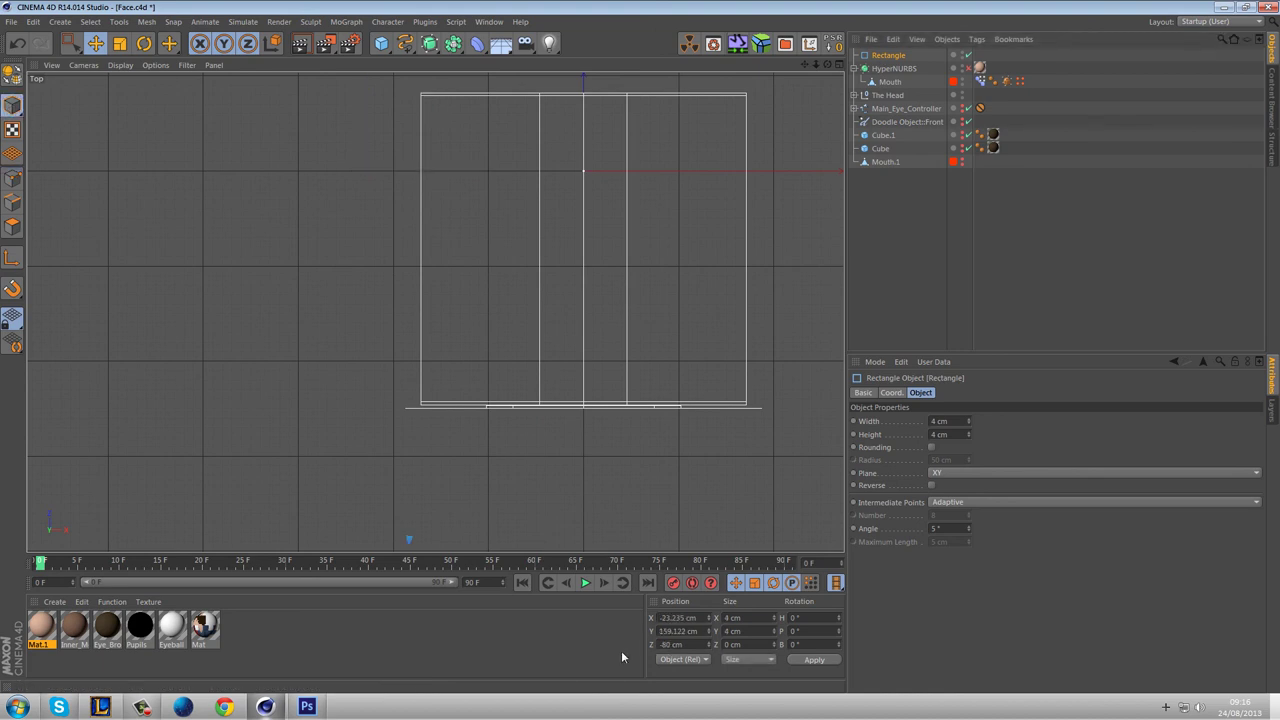
# Move the rectangle back in front of the mouth and centre it by setting its X position to 0 cm.
pyautogui.keyDown('alt'); pyautogui.moveTo(600, 260); pyautogui.dragTo(558, 222, button='middle'); pyautogui.keyUp('alt')
pyautogui.keyDown('alt'); pyautogui.moveTo(560, 450); pyautogui.dragTo(526, 314, button='middle'); pyautogui.keyUp('alt')
pyautogui.keyDown('alt'); pyautogui.moveTo(485, 408); pyautogui.dragTo(500, 337, button='middle'); pyautogui.keyUp('alt')
pyautogui.scroll(-5, 446, 345)
pyautogui.moveTo(475, 397); pyautogui.dragTo(567, 380)
pyautogui.middleClick(567, 378)
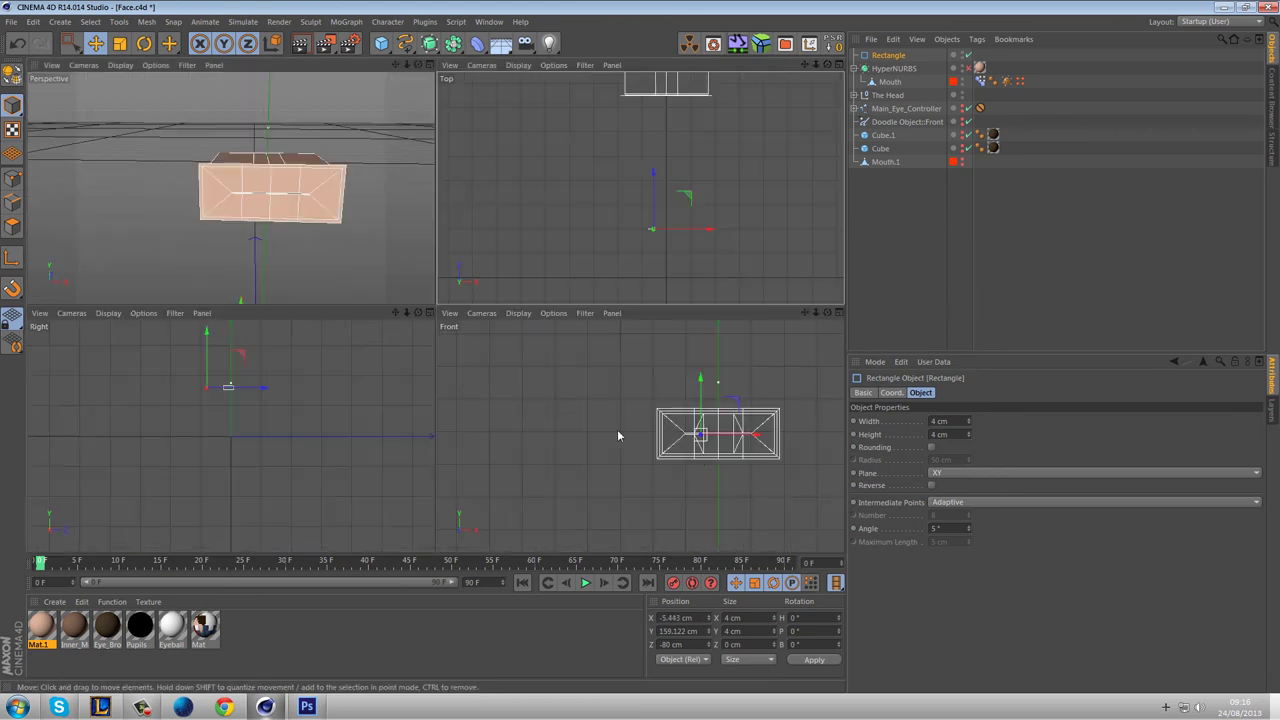
pyautogui.middleClick(617, 429)
pyautogui.scroll(3, 646, 401)
pyautogui.moveTo(634, 300); pyautogui.dragTo(566, 304)
pyautogui.moveTo(576, 303); pyautogui.dragTo(680, 301)
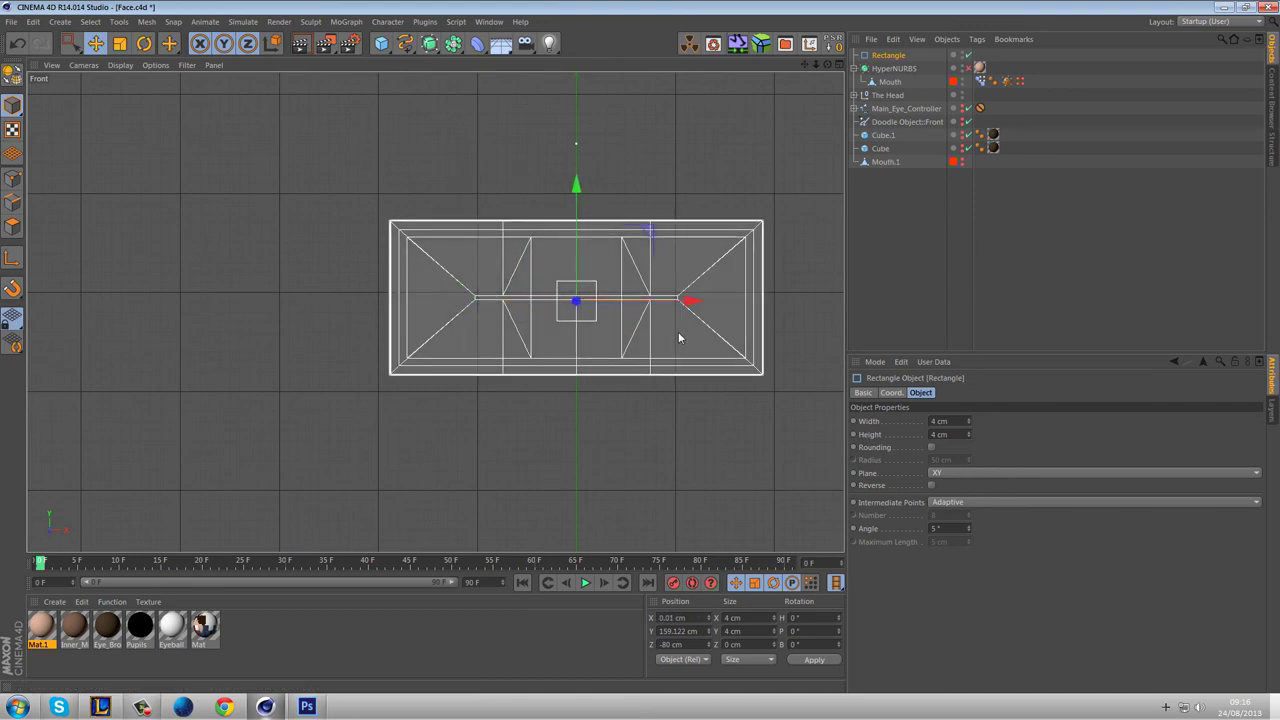
pyautogui.doubleClick(687, 617)
pyautogui.write('0')
pyautogui.press('Return')
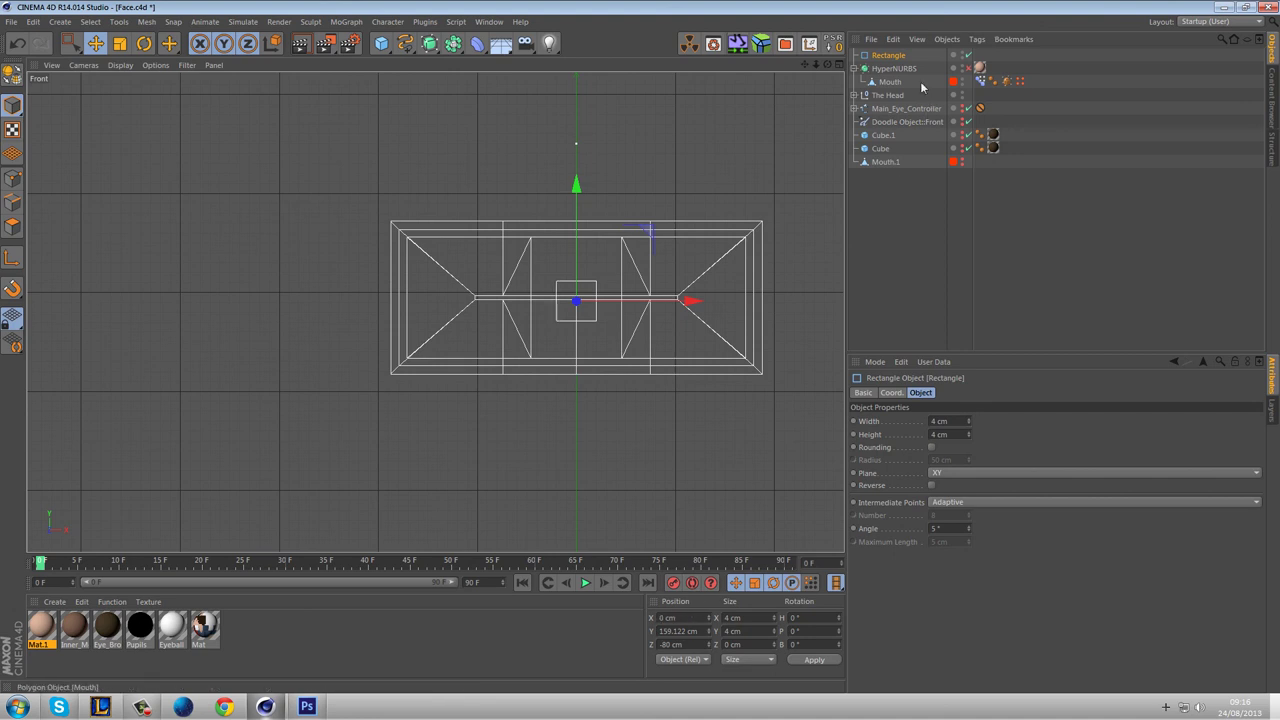
# Enable a custom display color for the rectangle, set it to red and deselect the spline.
pyautogui.click(872, 393)
pyautogui.click(934, 473)
pyautogui.click(948, 499)
pyautogui.click(937, 485)
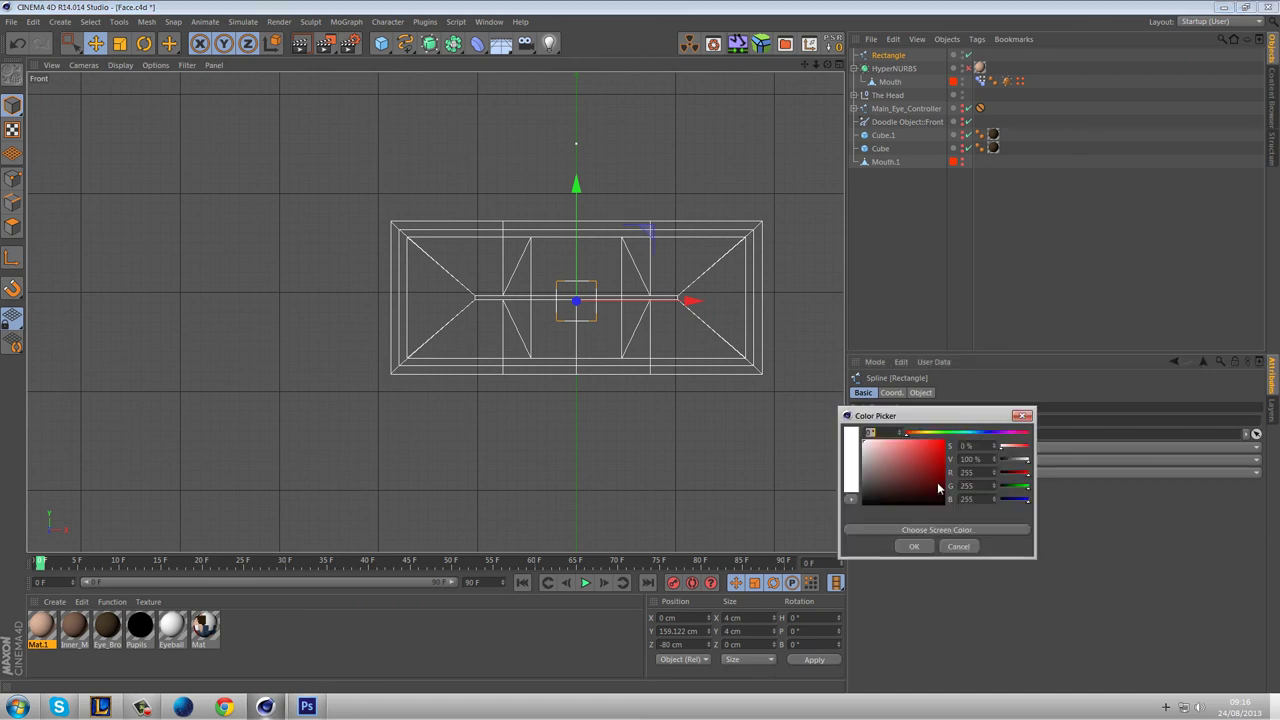
pyautogui.click(916, 545)
pyautogui.click(900, 296)
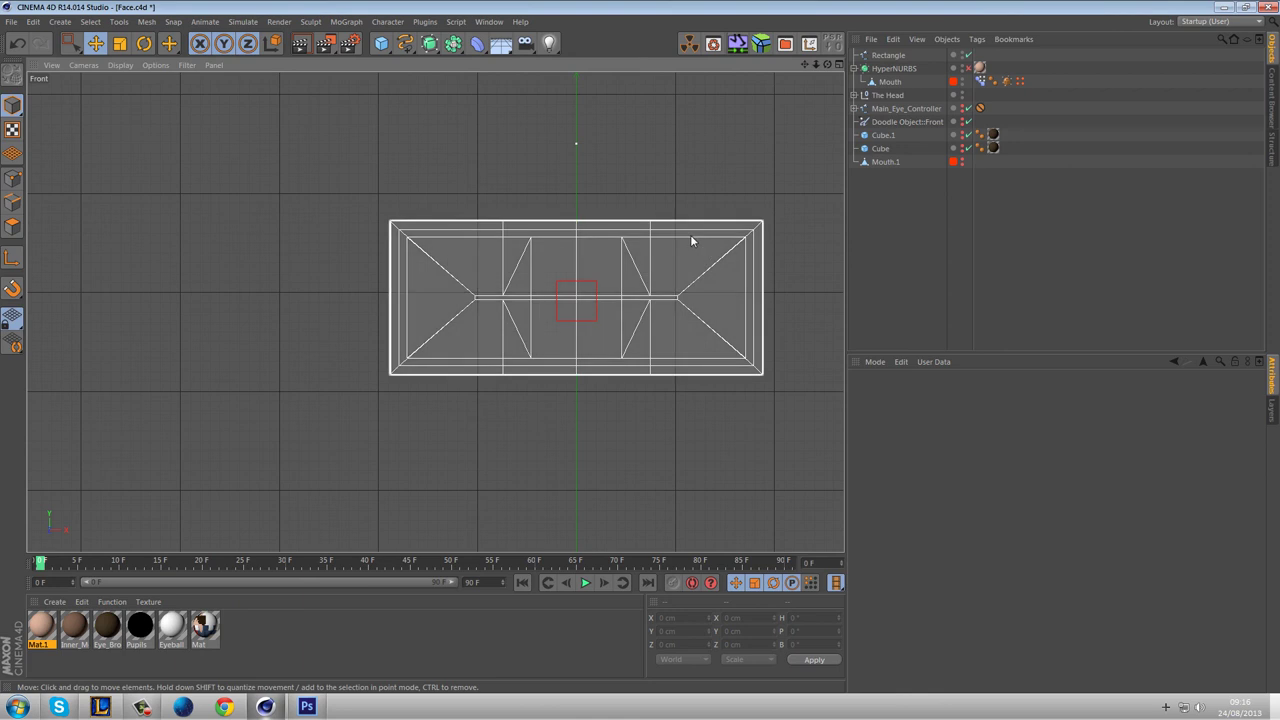
# Add an XPresso tag to the Mouth object and fit the XPresso editor beside the mouth view.
pyautogui.rightClick(899, 85)
pyautogui.moveTo(901, 91)
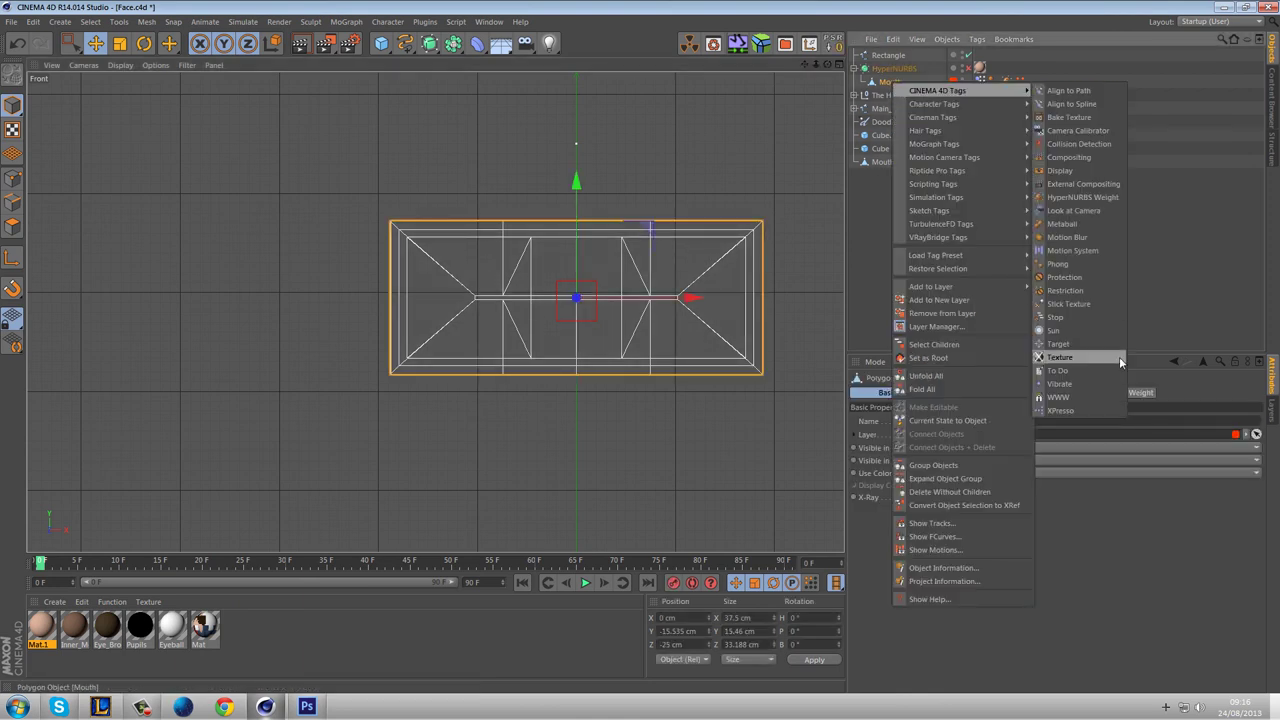
pyautogui.click(1060, 410)
pyautogui.moveTo(395, 101); pyautogui.dragTo(342, 110)
pyautogui.moveTo(468, 468); pyautogui.dragTo(384, 657)
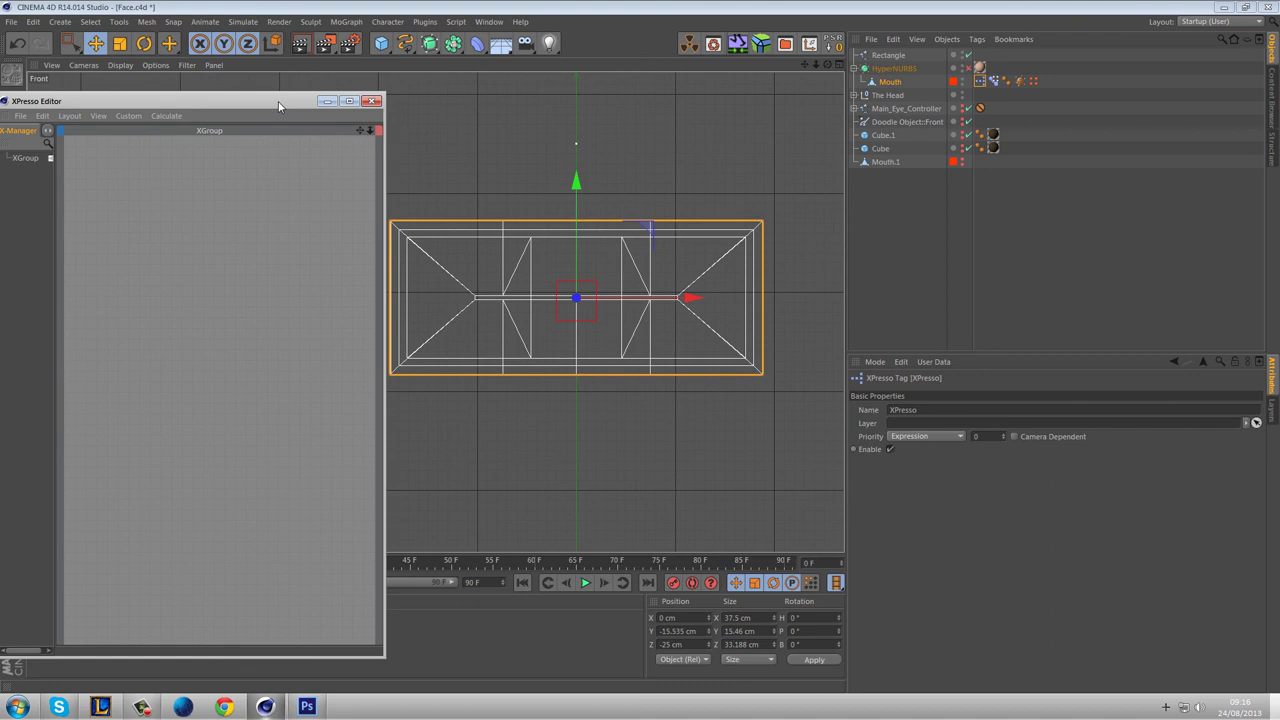
pyautogui.moveTo(283, 100); pyautogui.dragTo(293, 56)
# Add the Rectangle spline and the Mouth_Morph tag as nodes in the XPresso graph.
pyautogui.moveTo(893, 62); pyautogui.dragTo(171, 154)
pyautogui.moveTo(995, 80); pyautogui.dragTo(330, 145)
pyautogui.click(329, 146)
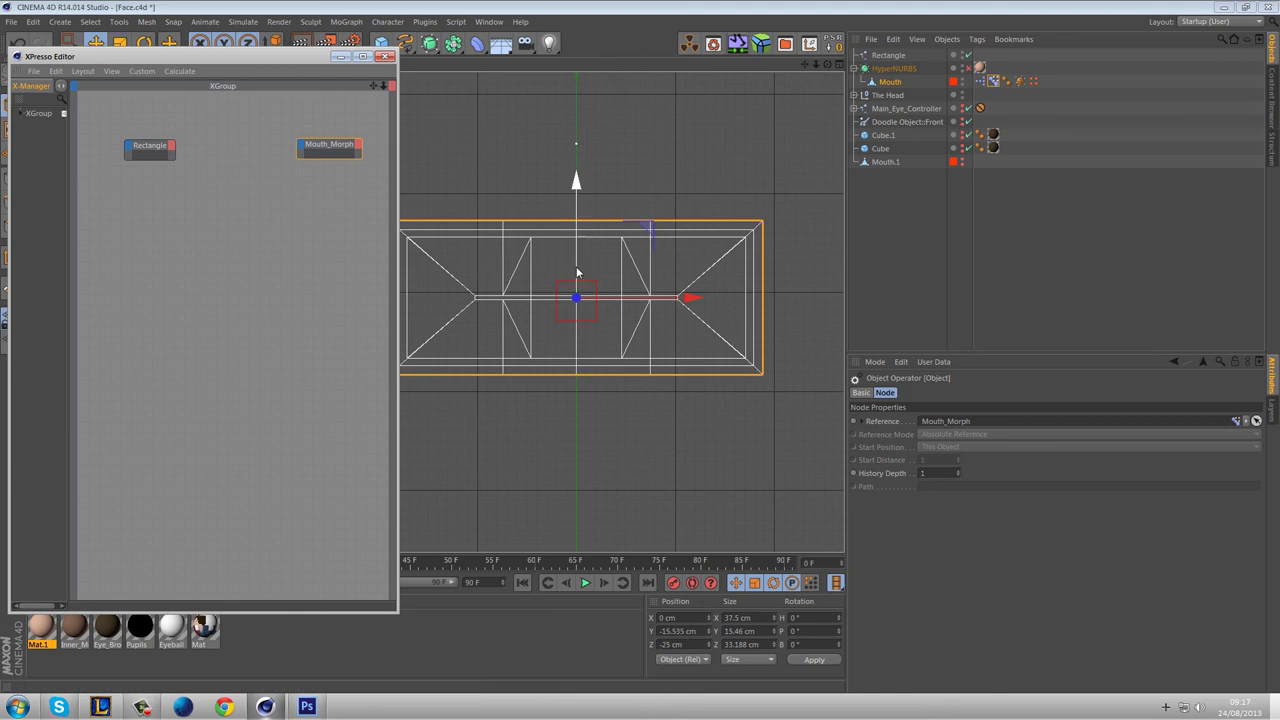
# Add a Position . Y output port to the Rectangle node.
pyautogui.click(174, 147)
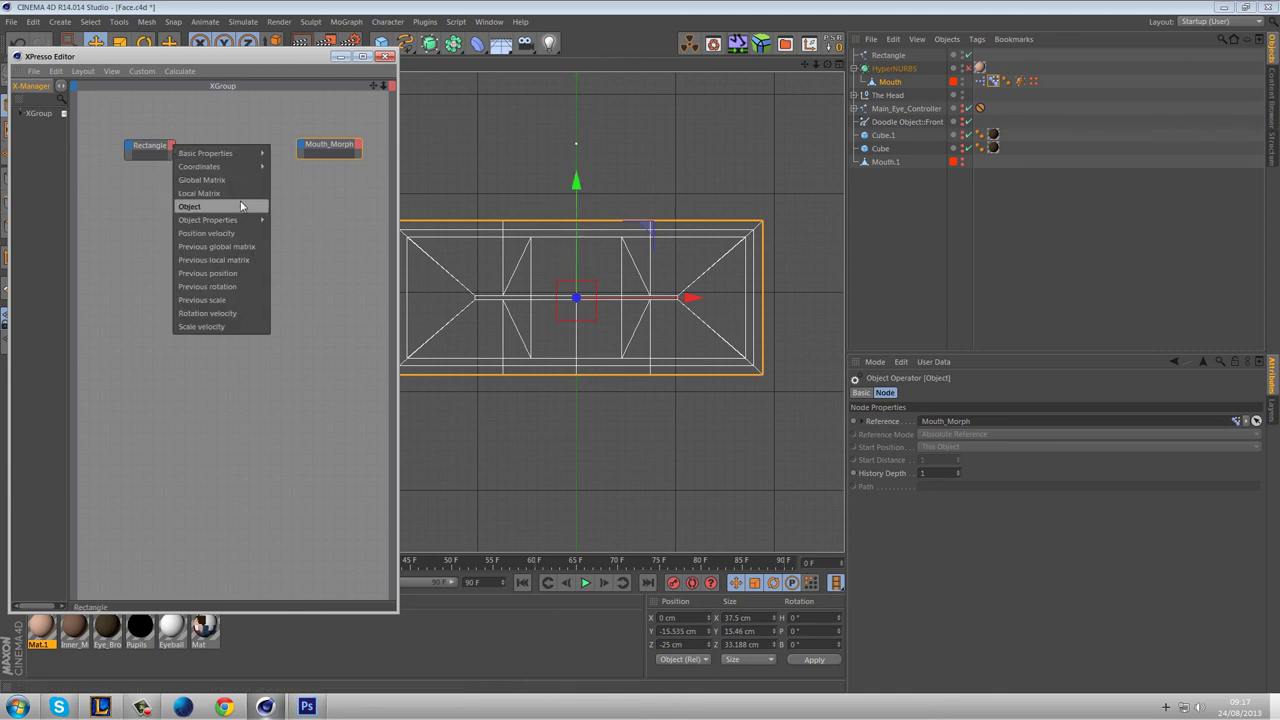
pyautogui.moveTo(226, 170)
pyautogui.moveTo(305, 207)
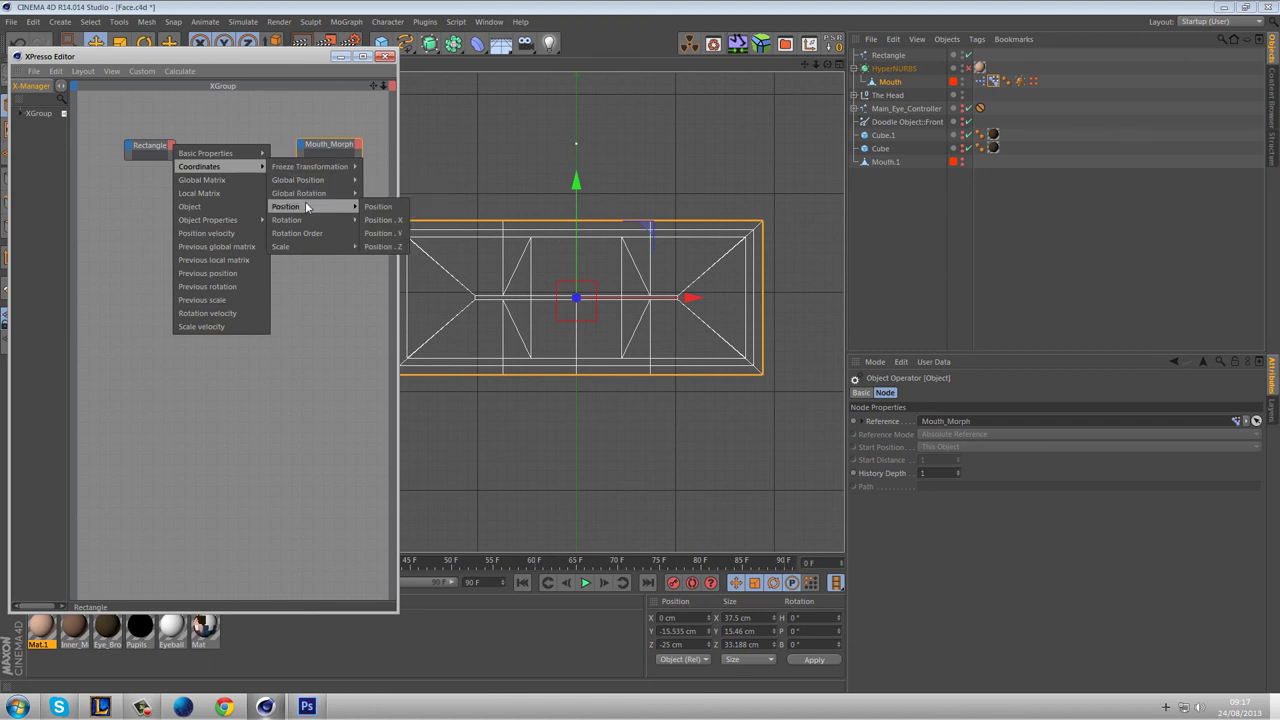
pyautogui.click(384, 233)
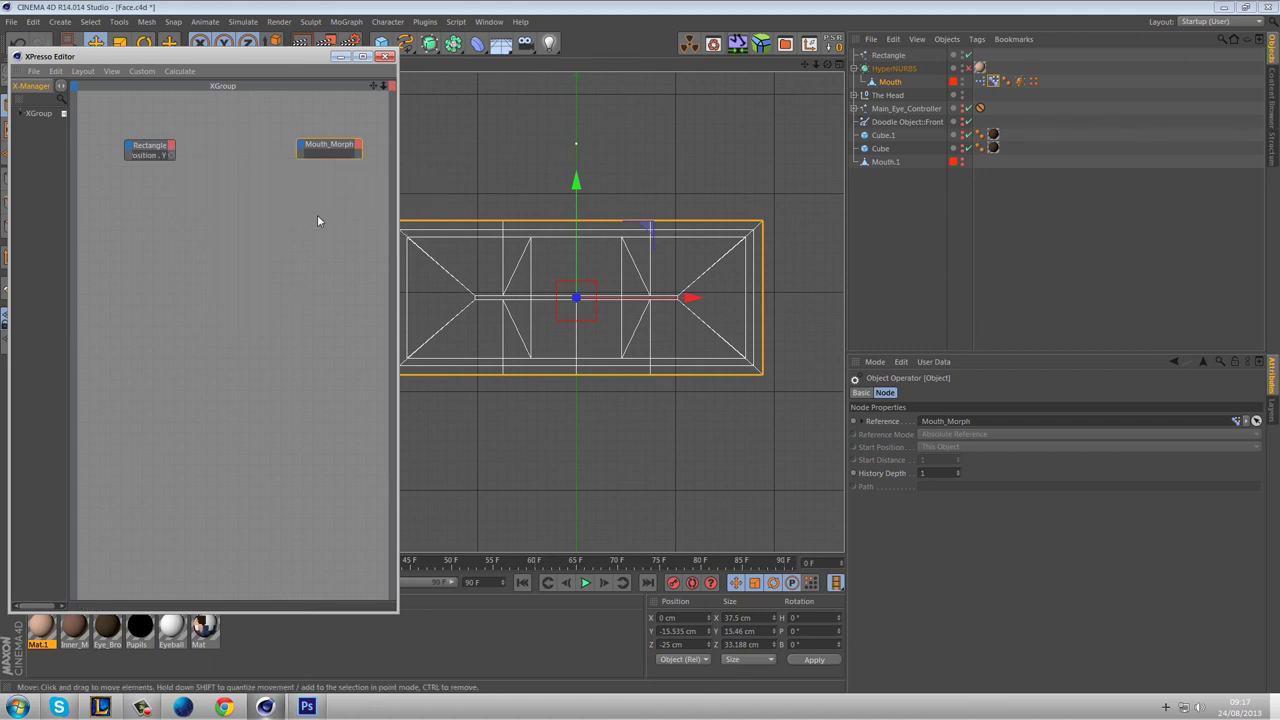
# Add a Mouth_Height_+50 Strength input port to the Mouth_Morph node and widen the node to show its full port name.
pyautogui.click(301, 146)
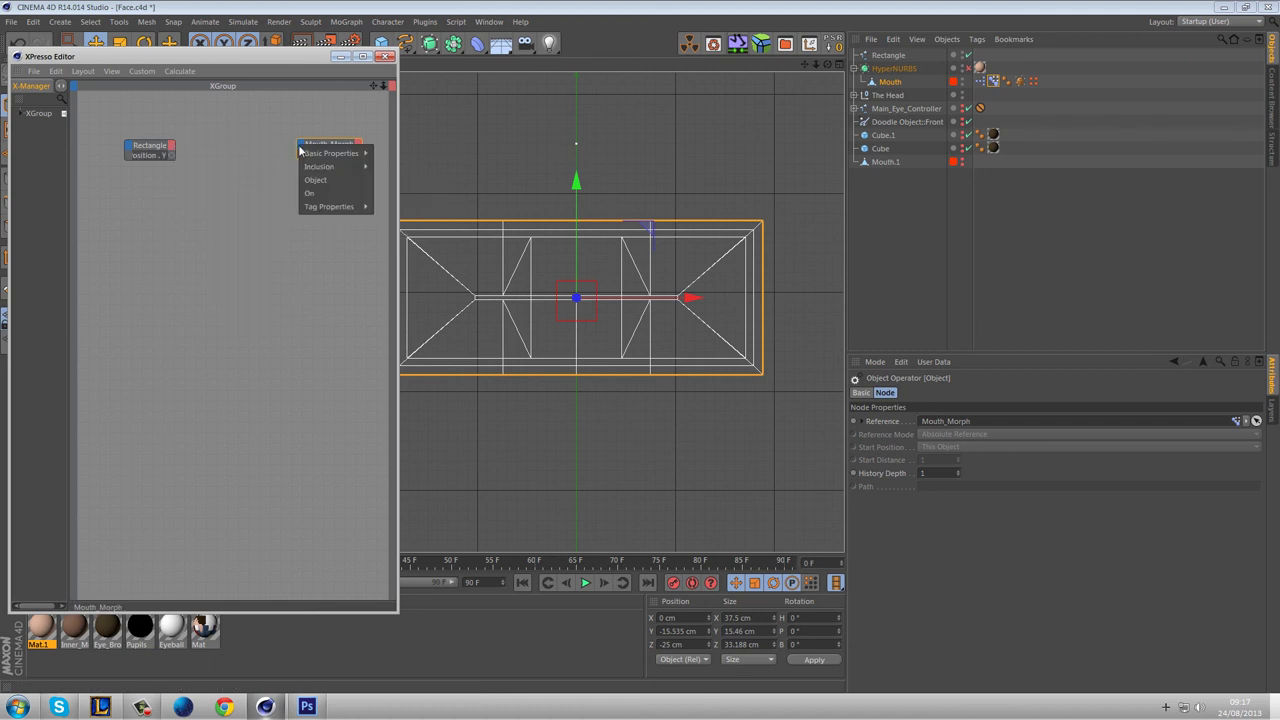
pyautogui.moveTo(334, 208)
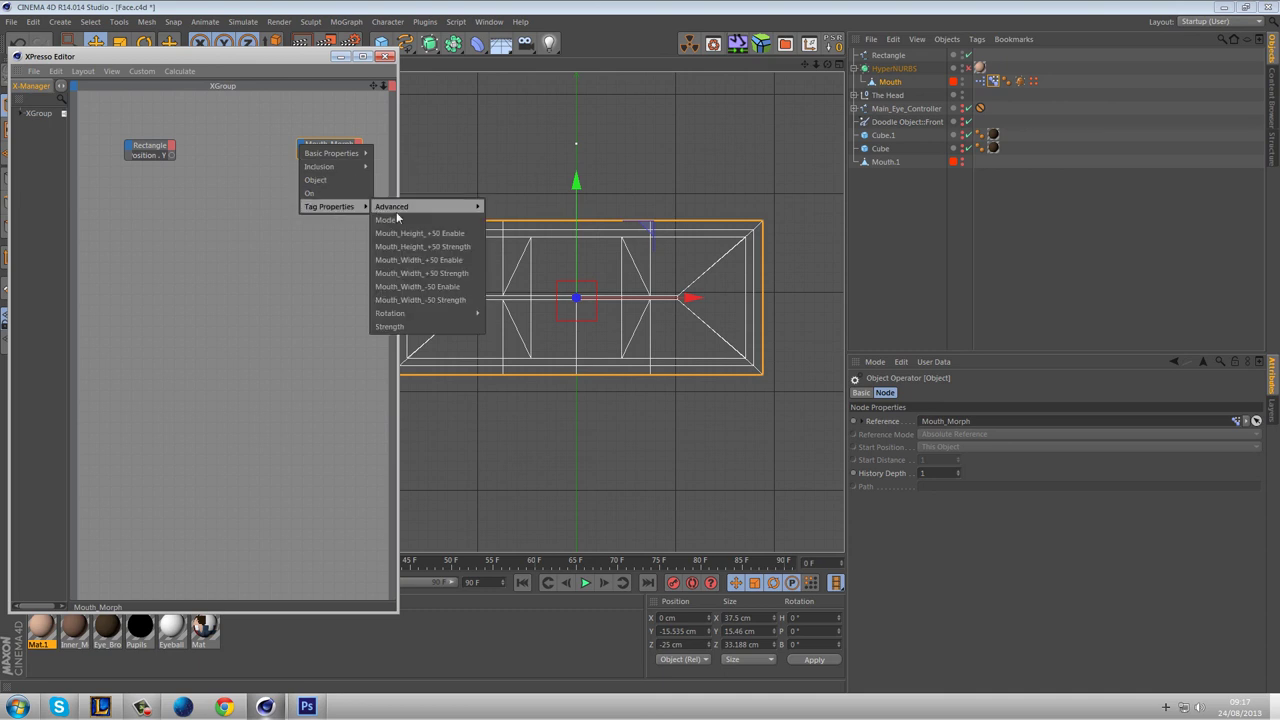
pyautogui.click(449, 247)
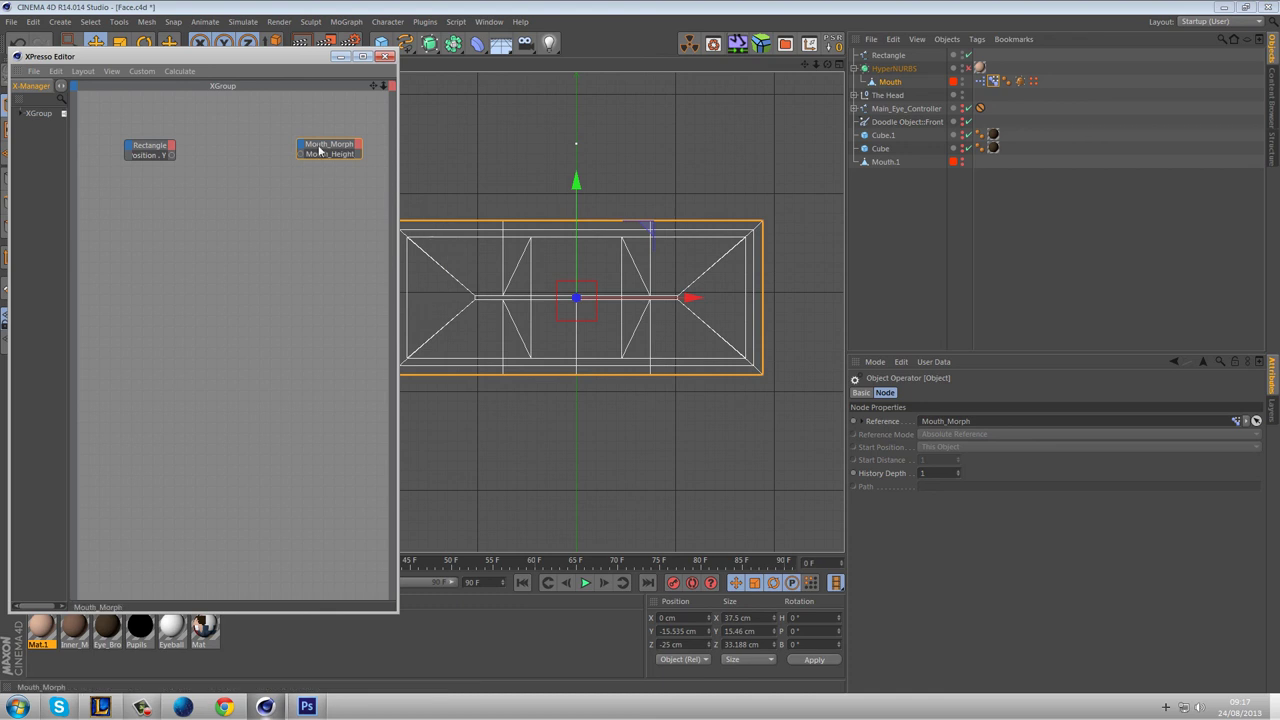
pyautogui.click(279, 160)
# Create a Range Mapper node and place it between the Rectangle and Mouth_Morph nodes.
pyautogui.rightClick(220, 140)
pyautogui.moveTo(243, 146)
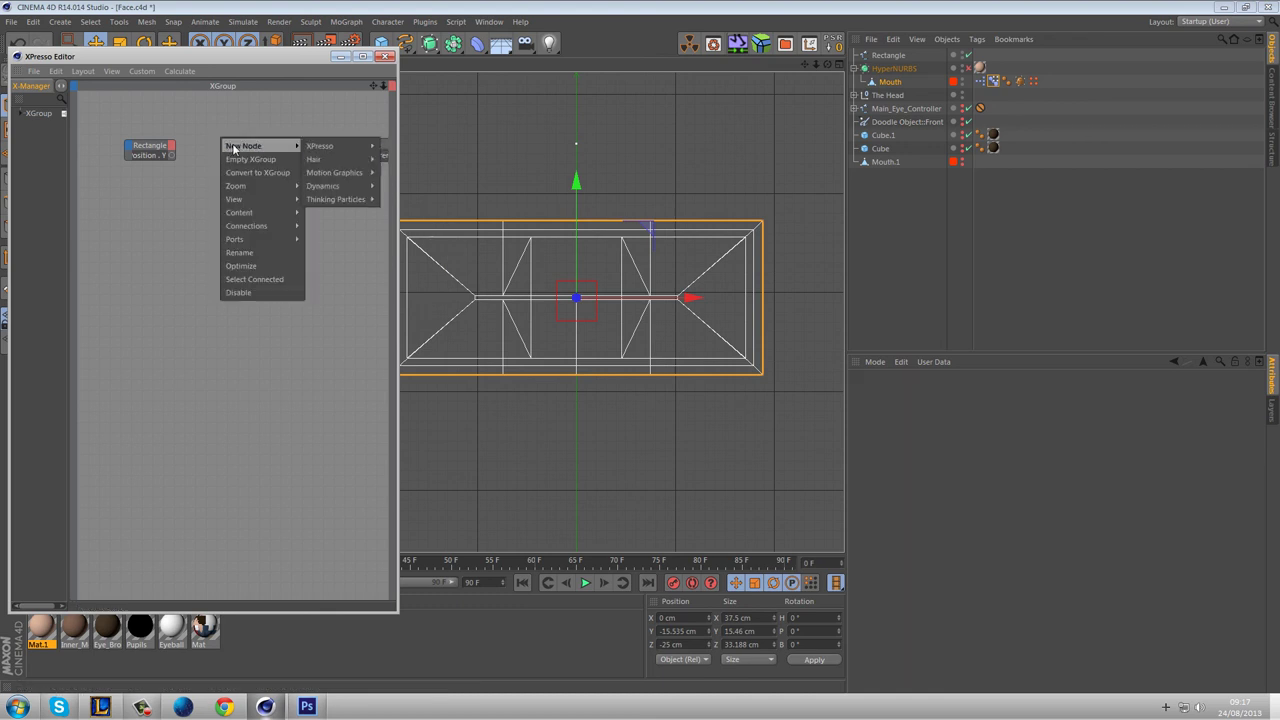
pyautogui.moveTo(332, 148)
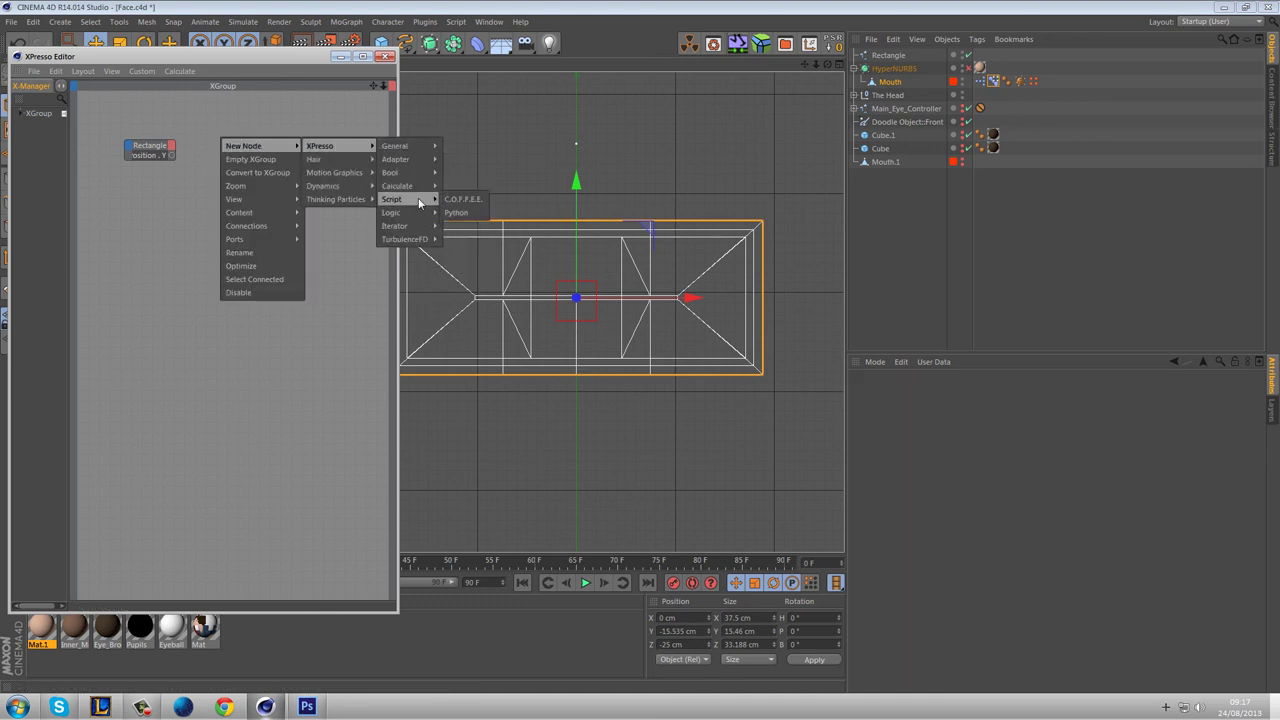
pyautogui.moveTo(415, 187)
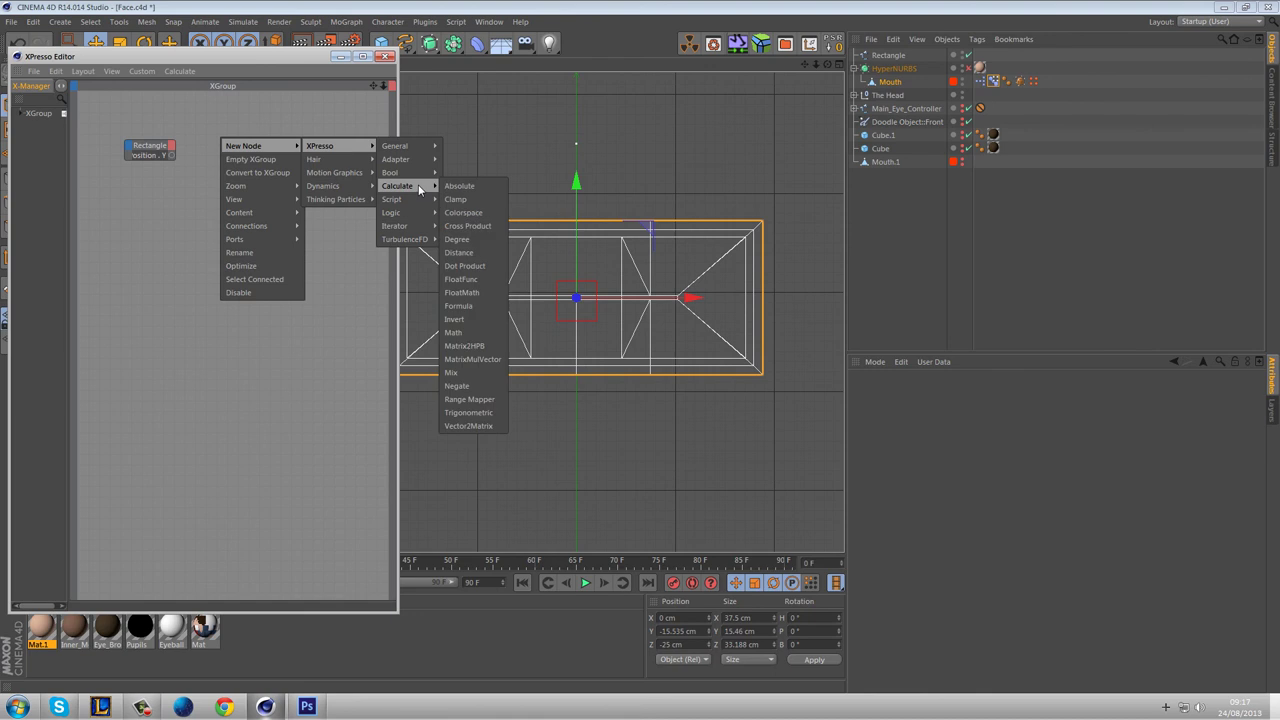
pyautogui.click(475, 401)
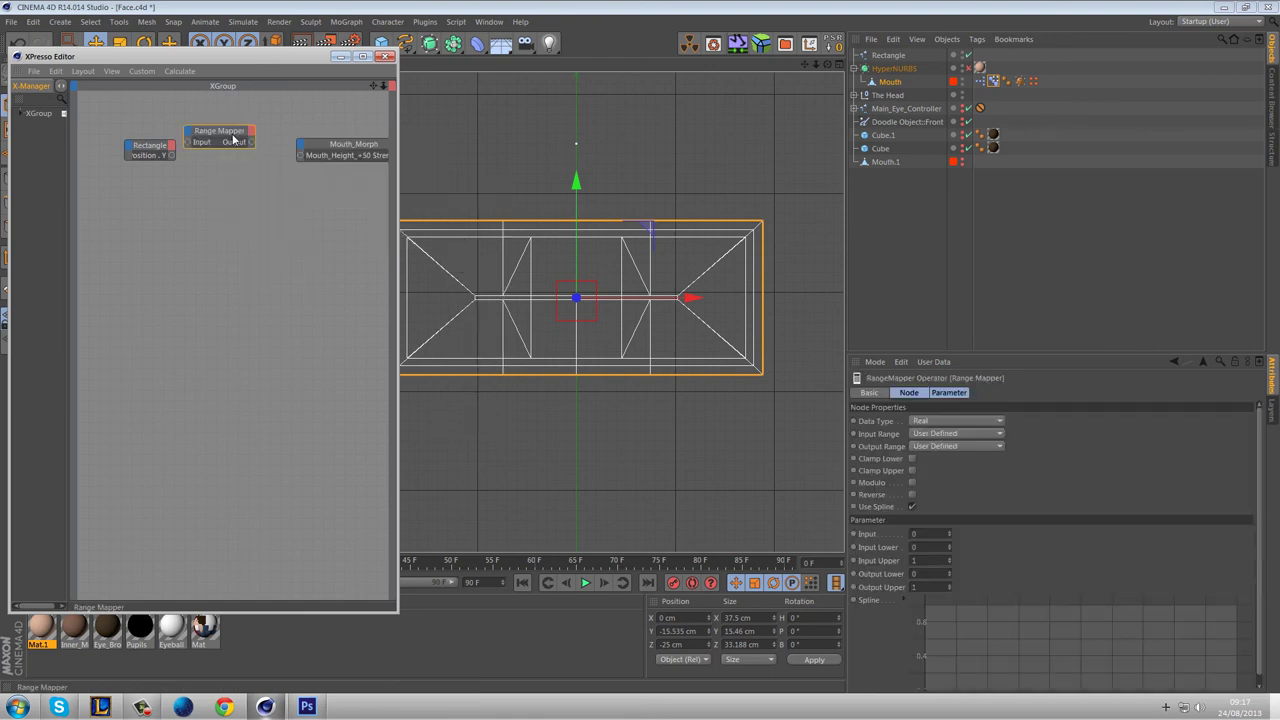
pyautogui.moveTo(225, 133); pyautogui.dragTo(235, 148)
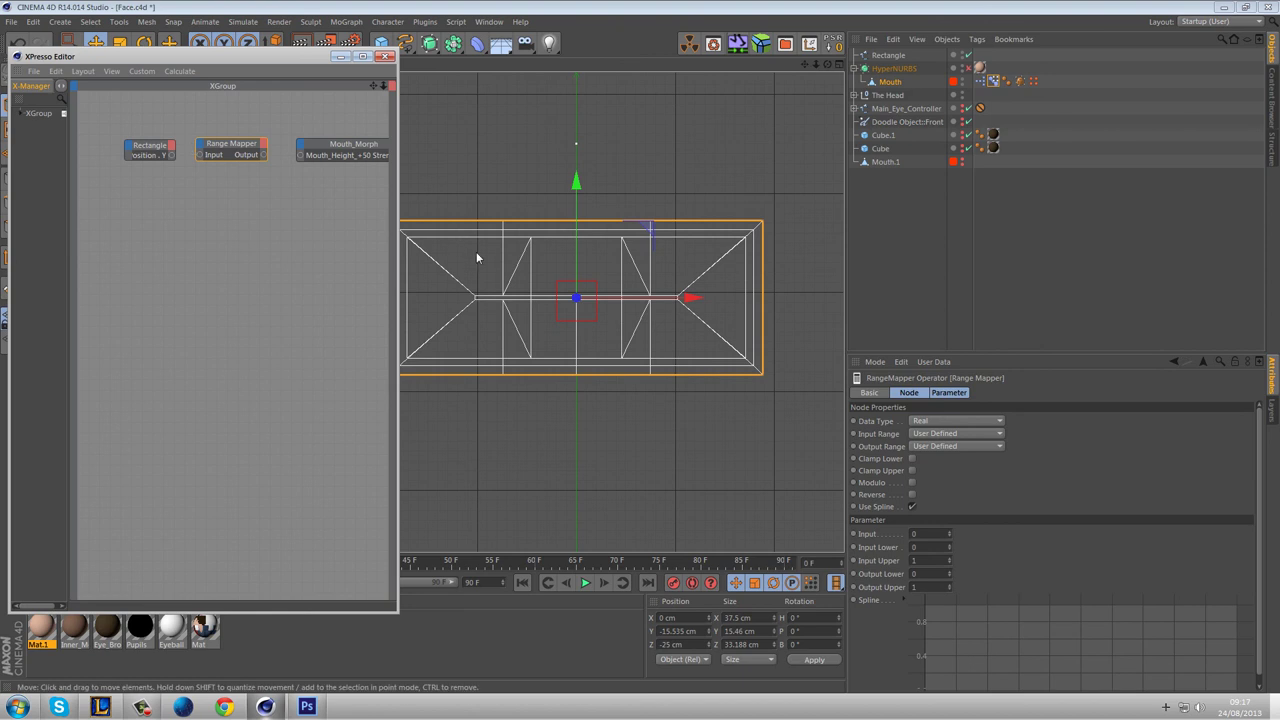
pyautogui.click(887, 56)
pyautogui.rightClick(883, 58)
pyautogui.moveTo(930, 63)
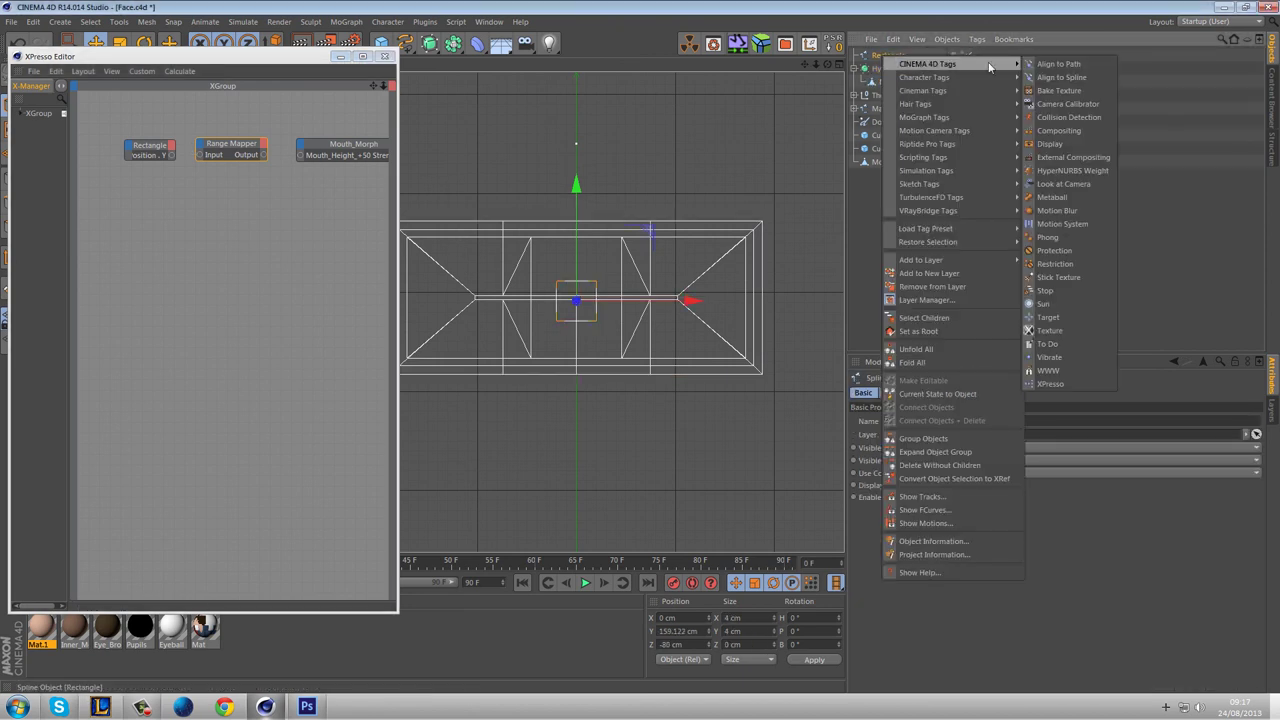
pyautogui.click(1062, 252)
pyautogui.click(898, 421)
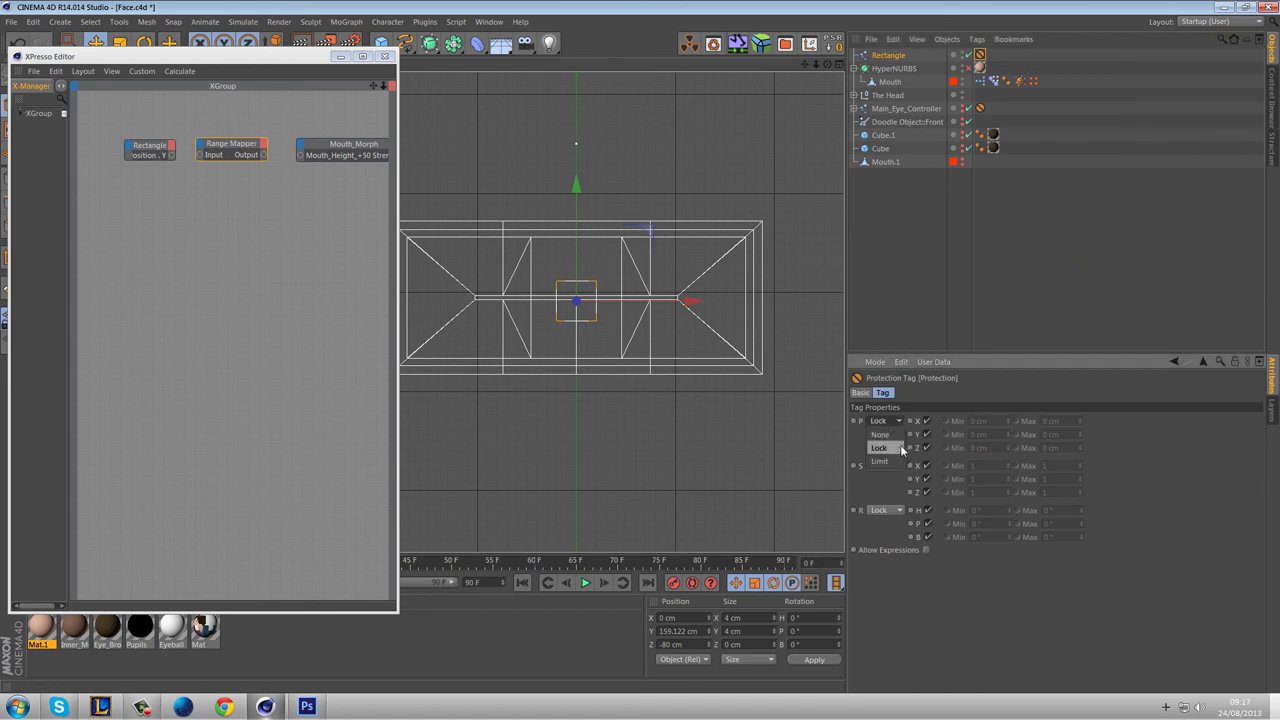
pyautogui.click(880, 461)
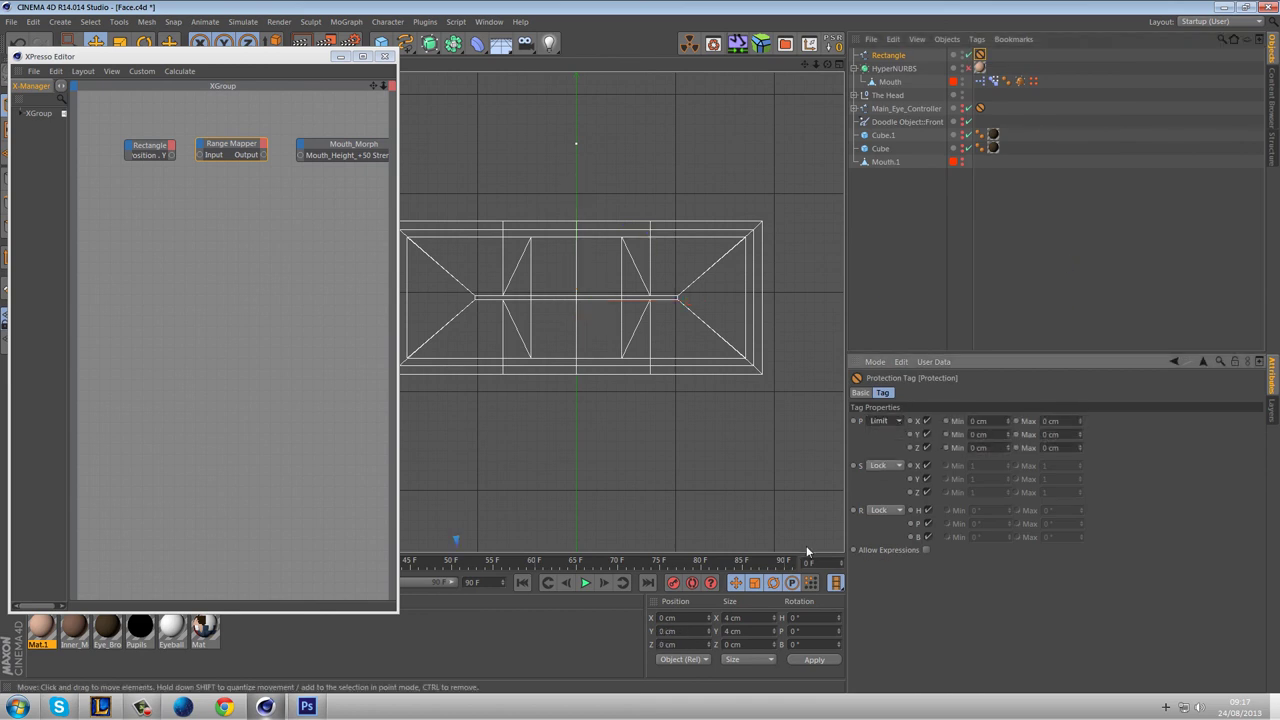
pyautogui.click(980, 55)
pyautogui.press('Delete')
pyautogui.click(967, 67)
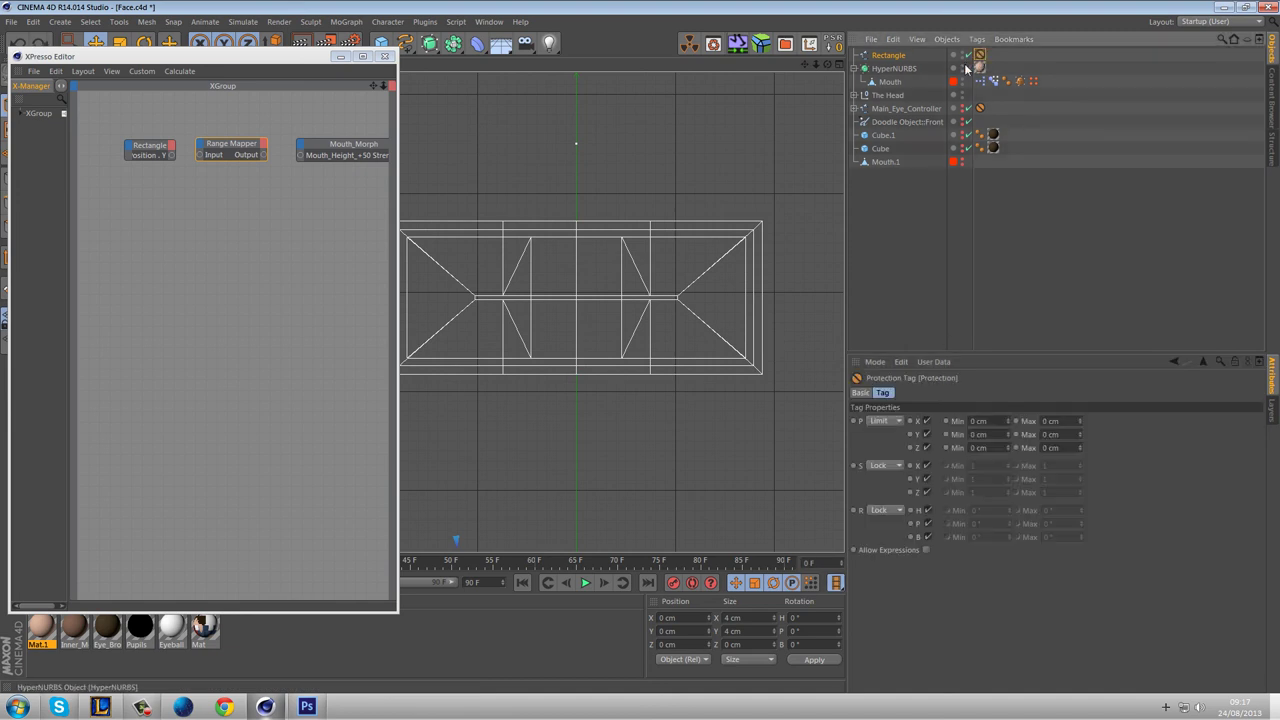
# Freeze all of the rectangle spline's coordinates.
pyautogui.click(888, 55)
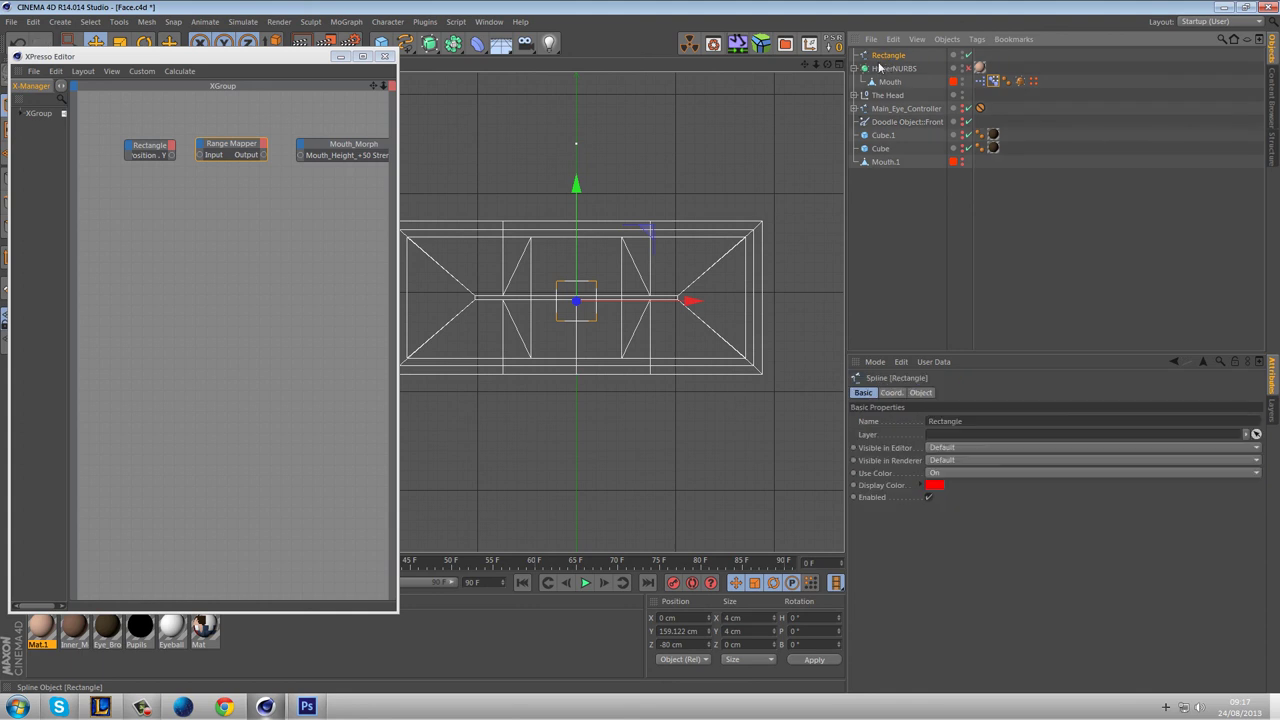
pyautogui.click(890, 392)
pyautogui.click(891, 474)
pyautogui.click(887, 487)
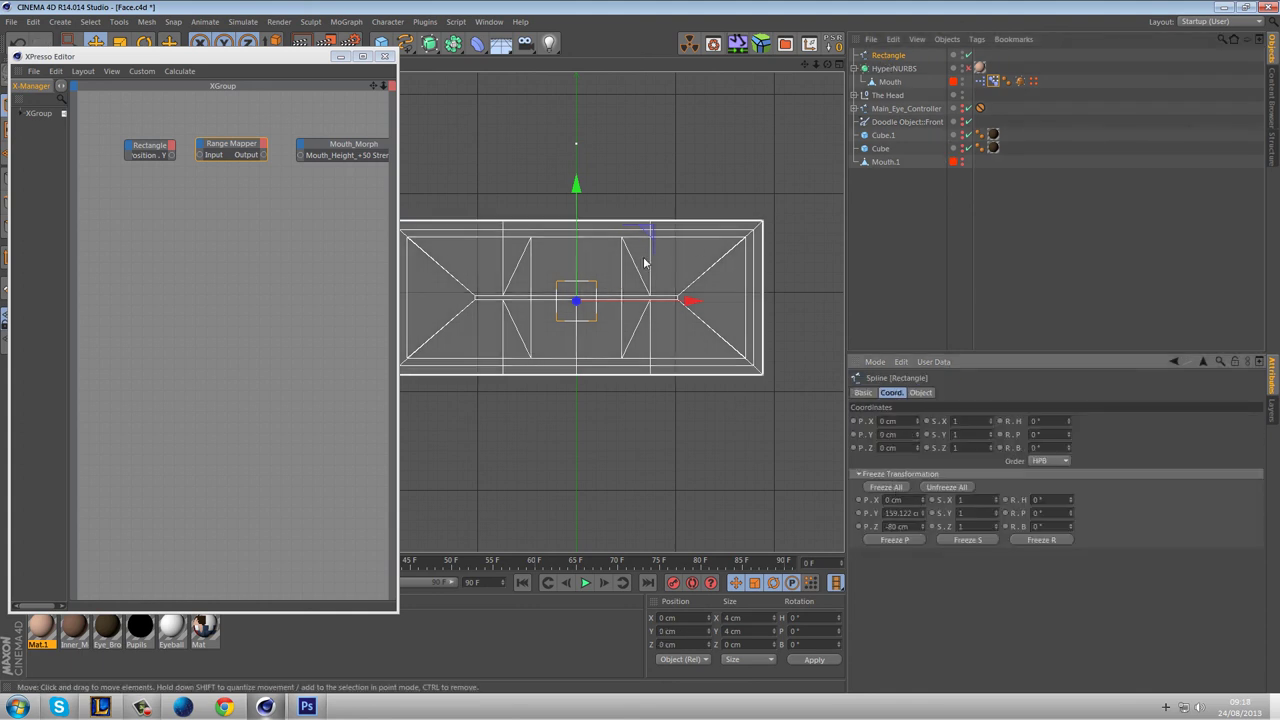
# Add a Protection tag to the rectangle and set its position mode to Limit.
pyautogui.rightClick(902, 56)
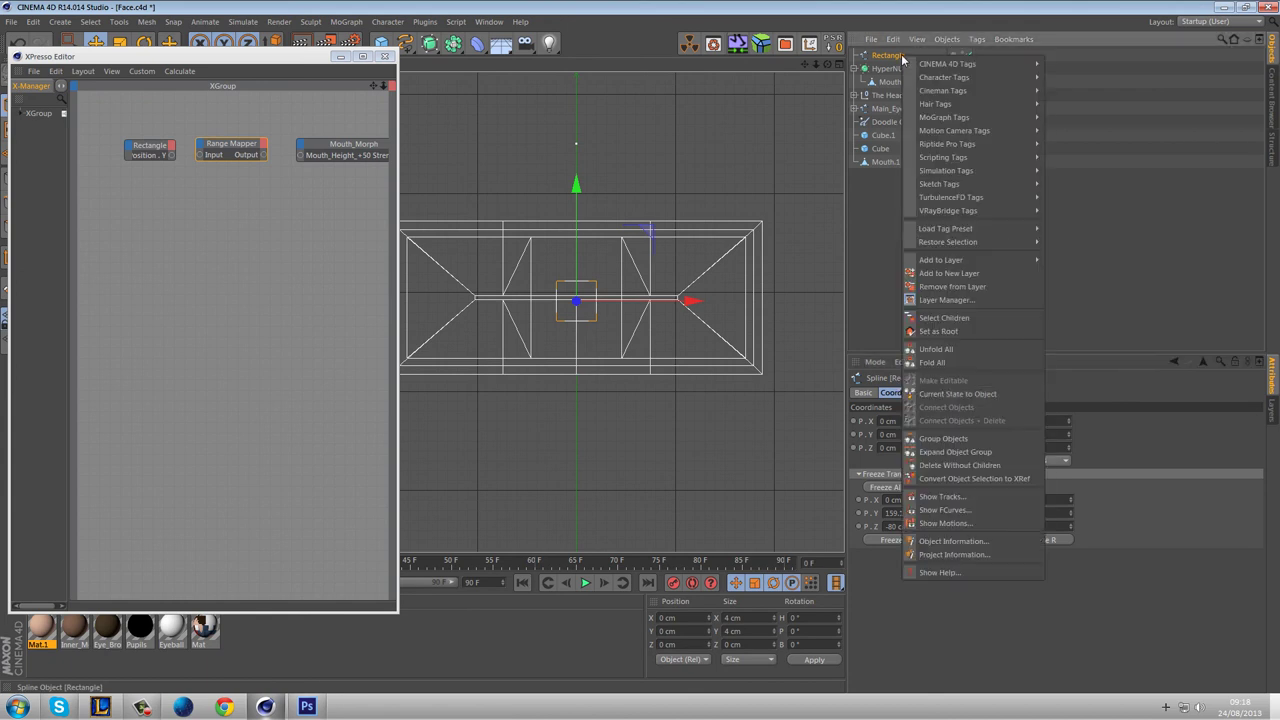
pyautogui.moveTo(960, 64)
pyautogui.click(1090, 250)
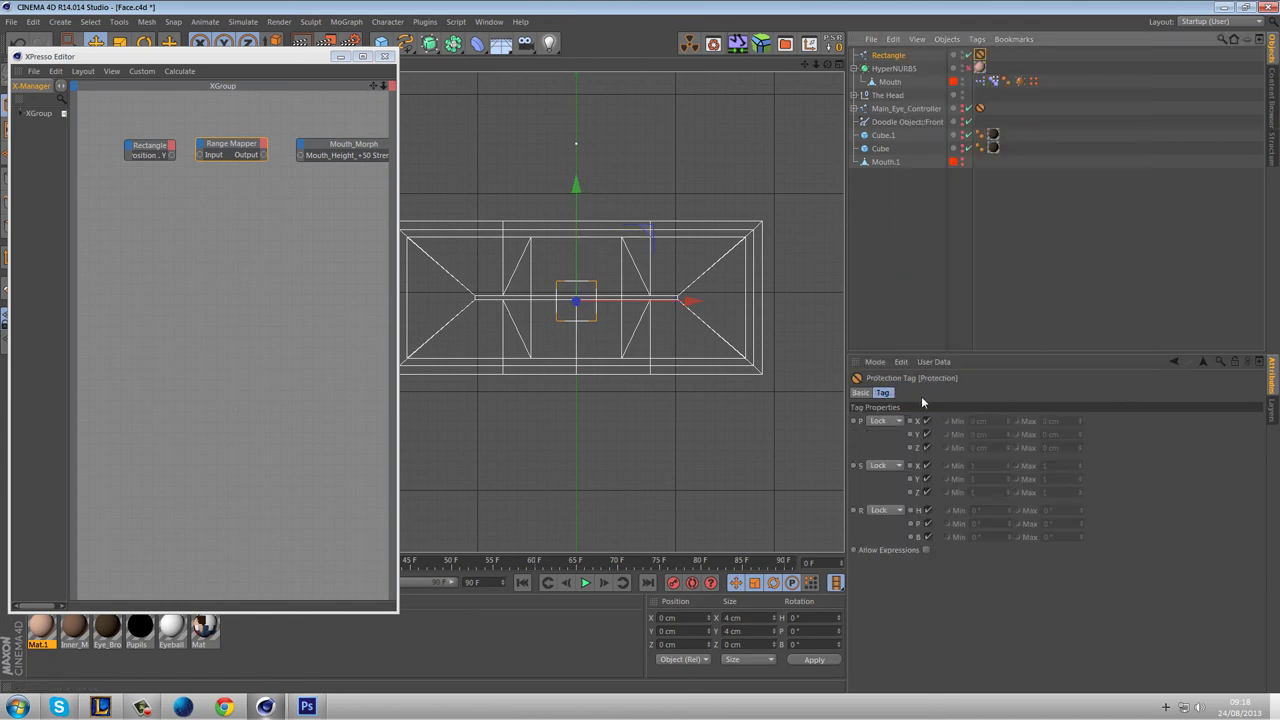
pyautogui.click(893, 421)
pyautogui.click(880, 461)
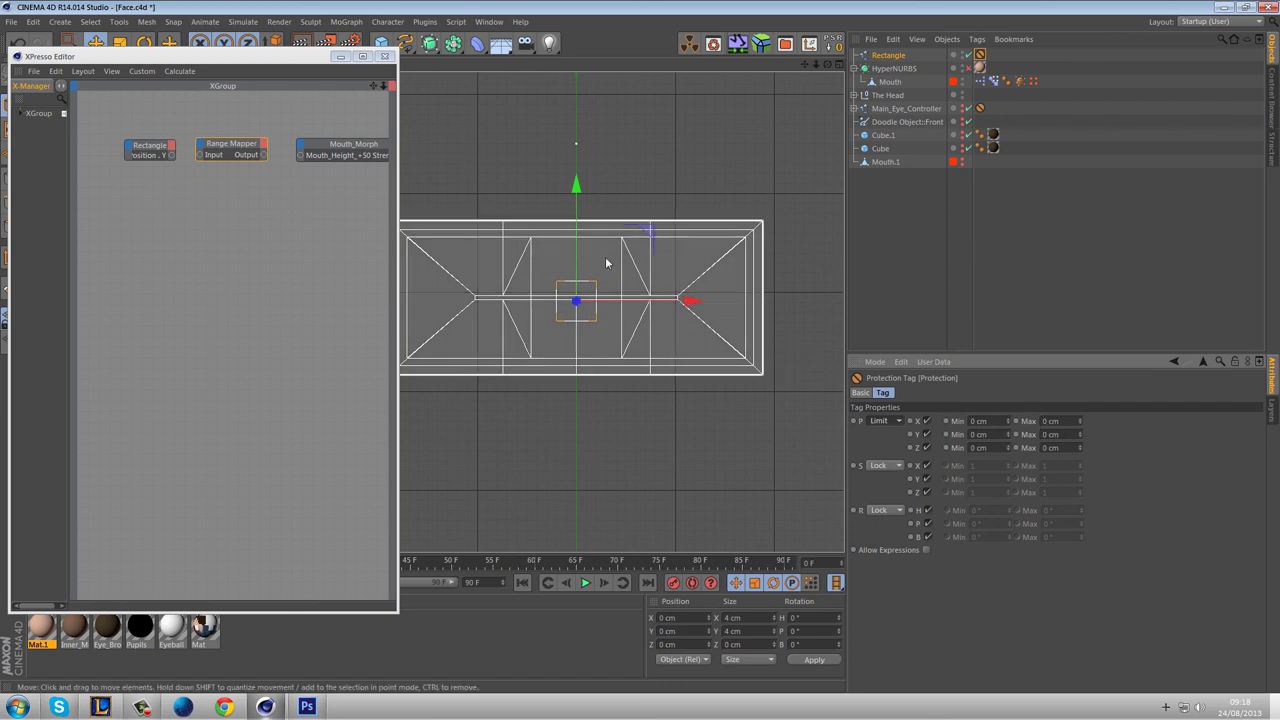
pyautogui.moveTo(695, 499)
pyautogui.keyDown('alt'); pyautogui.mouseDown(button='middle')
pyautogui.moveTo(666, 3)
pyautogui.moveTo(696, 555)
pyautogui.moveTo(711, 501)
pyautogui.mouseUp(button='middle'); pyautogui.keyUp('alt')
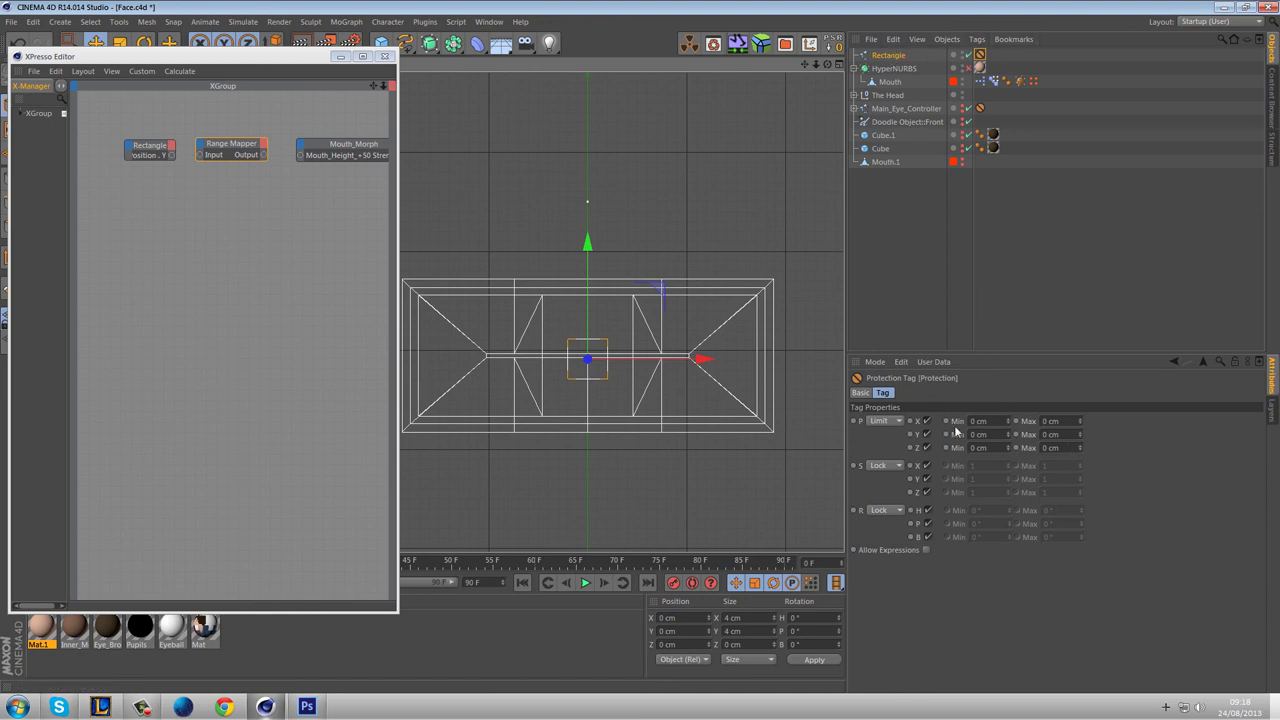
# Limit the rectangle's Y position to between -5 cm and 5 cm and test it by moving the rectangle down.
pyautogui.click(1000, 435)
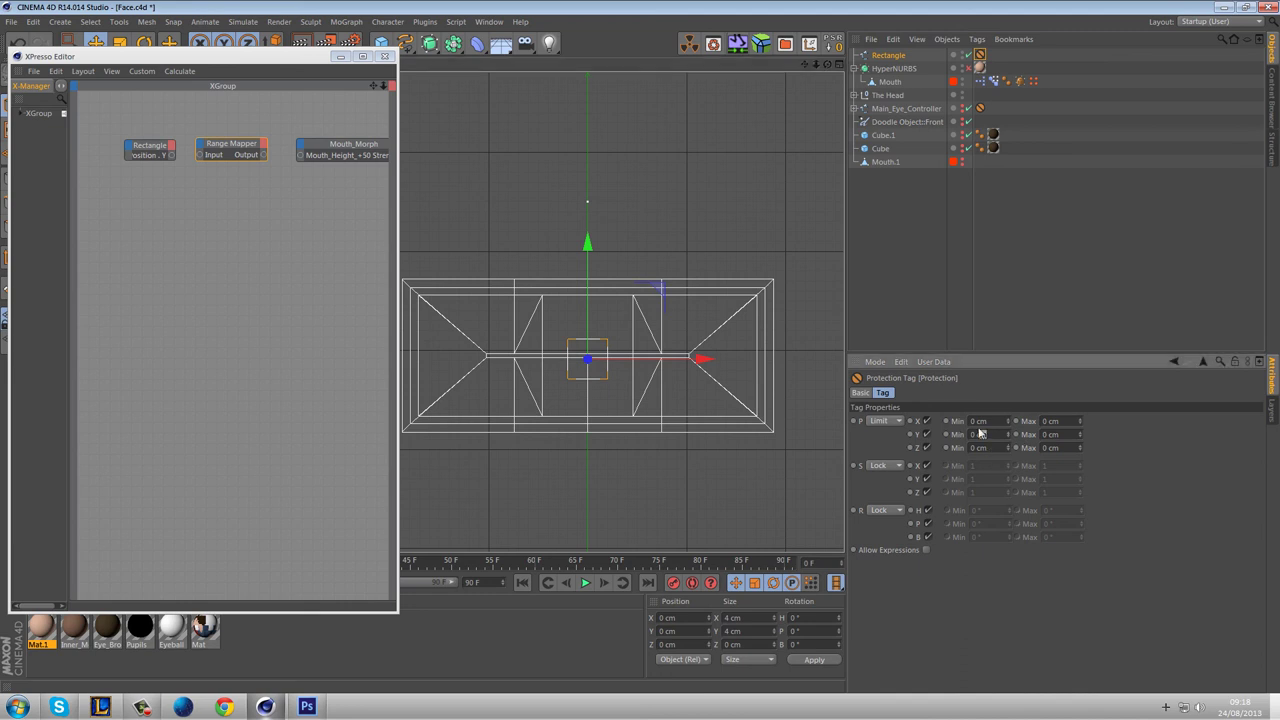
pyautogui.moveTo(1000, 433); pyautogui.dragTo(974, 447)
pyautogui.write('-5')
pyautogui.click(1063, 438)
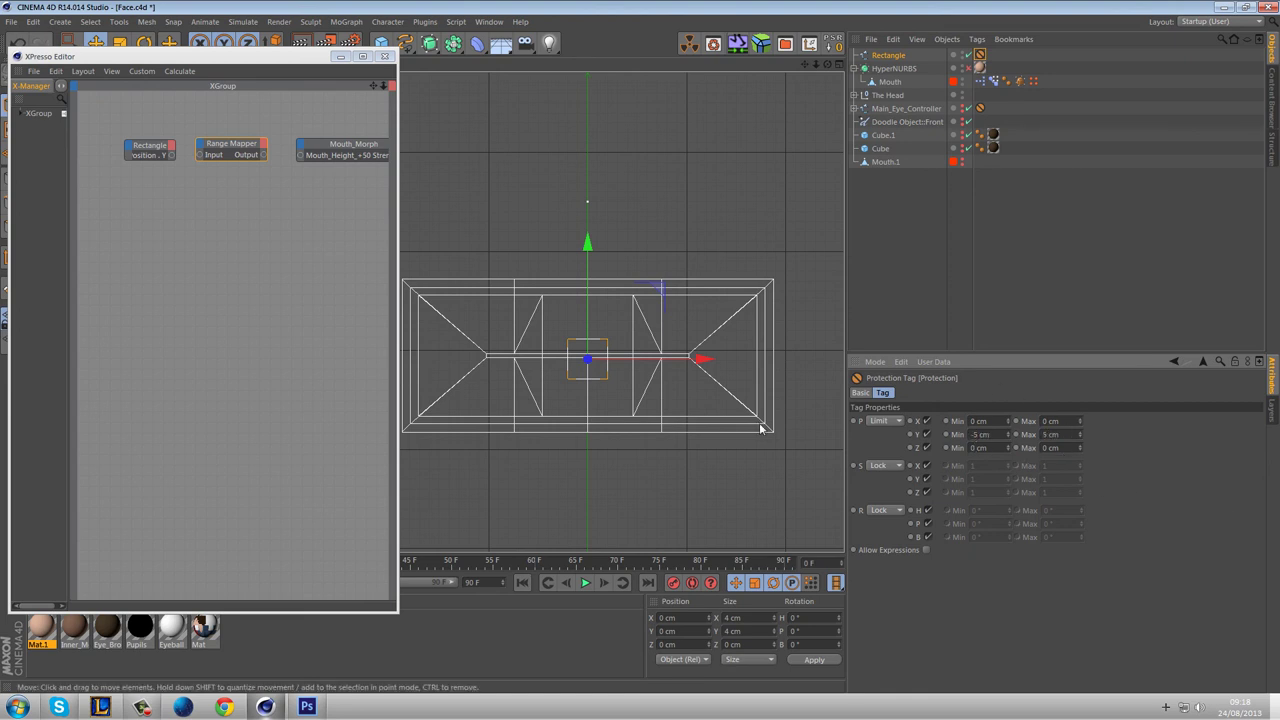
pyautogui.moveTo(587, 243); pyautogui.dragTo(584, 340)
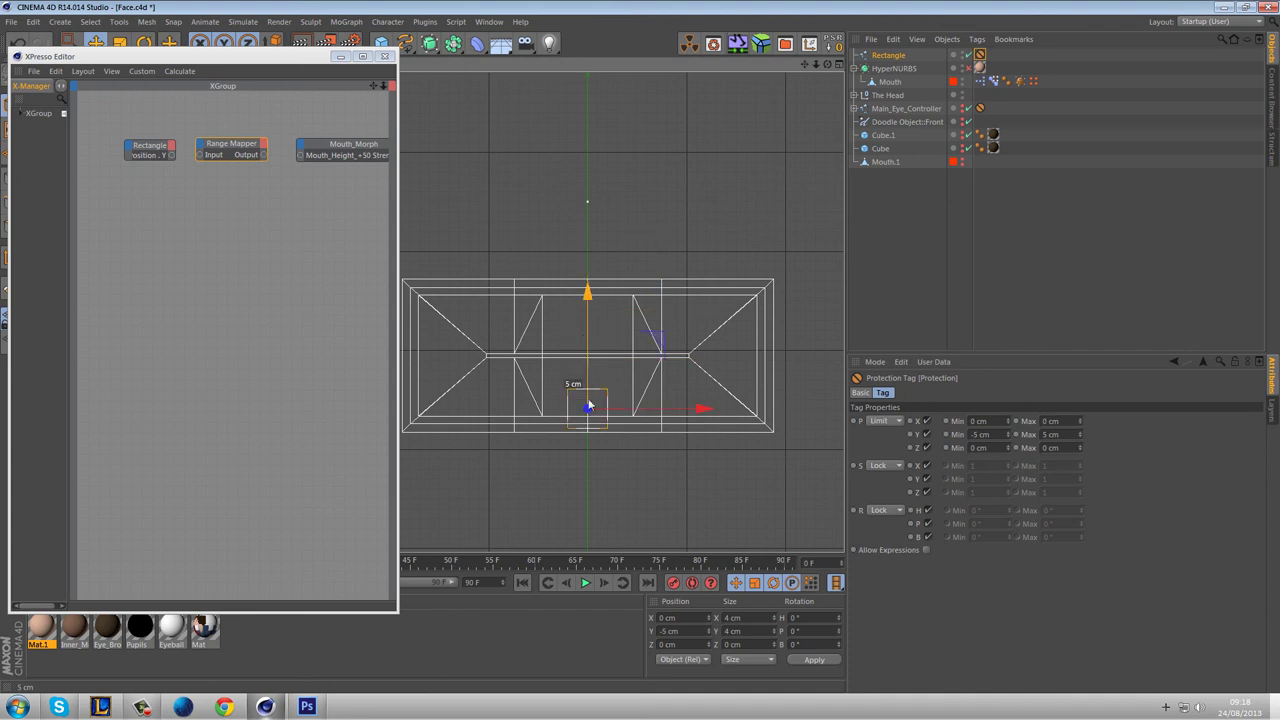
pyautogui.moveTo(589, 415); pyautogui.dragTo(590, 416)
# Set the minimum Y position limit to -8 cm and test the rectangle's downward travel.
pyautogui.click(981, 435)
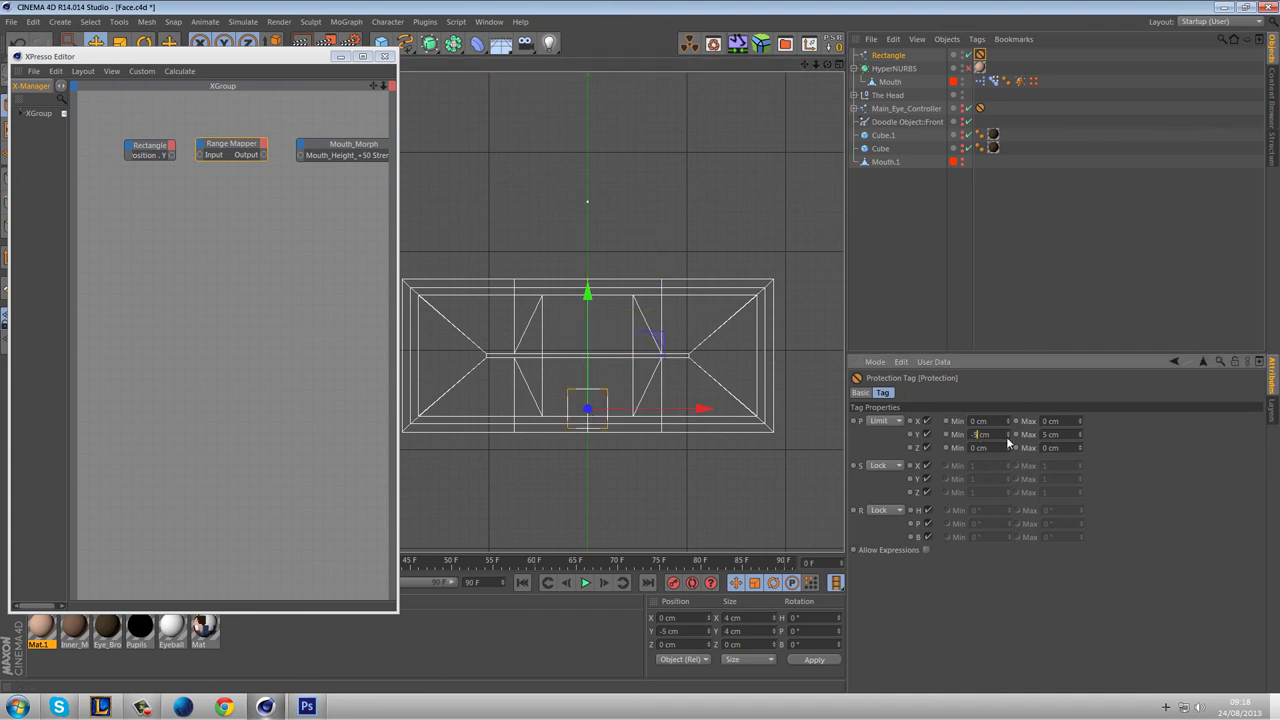
pyautogui.write('-8')
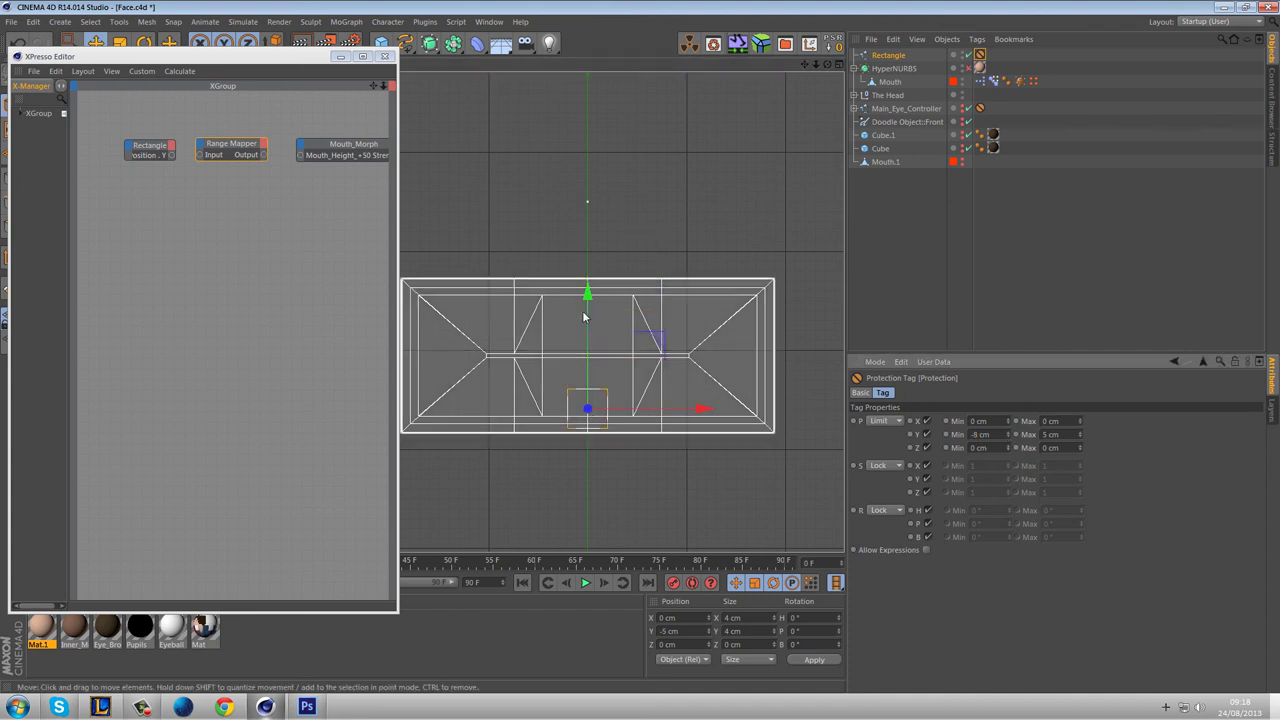
pyautogui.press('Return')
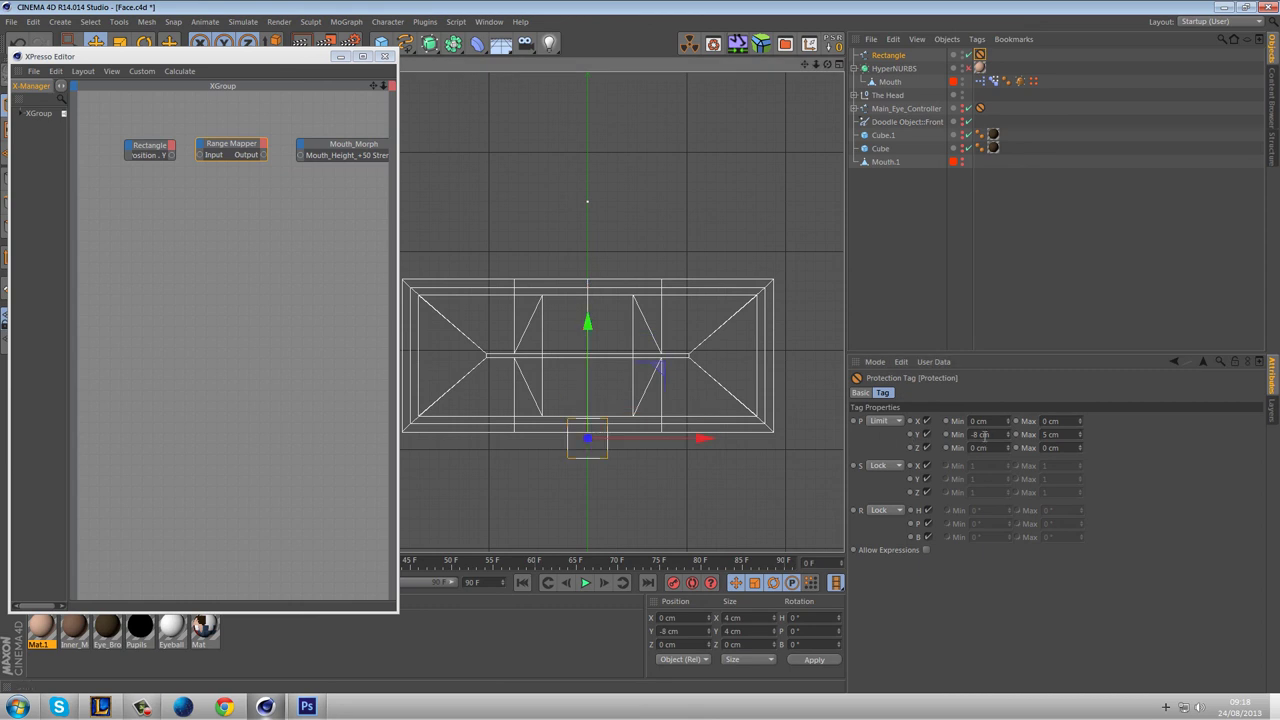
# Set the rectangle's Y position limits to a minimum of -10 cm and a maximum of 10 cm.
pyautogui.click(988, 435)
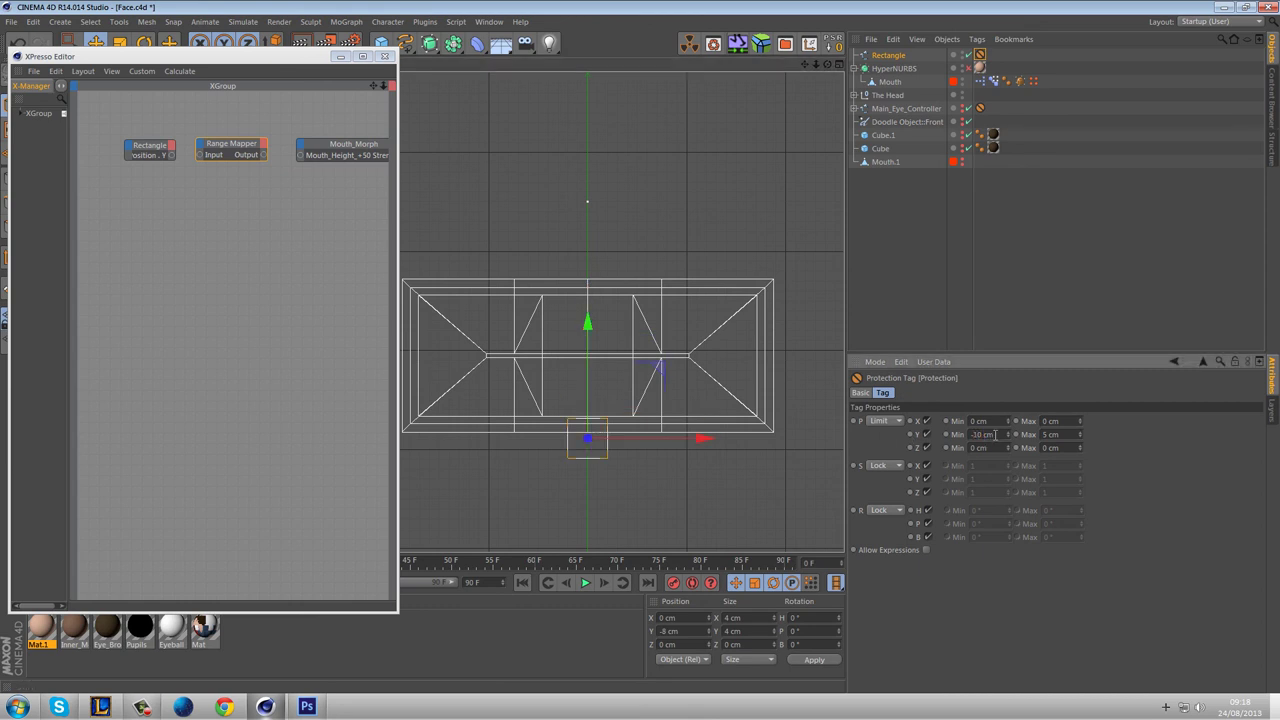
pyautogui.write('-10')
pyautogui.click(589, 365)
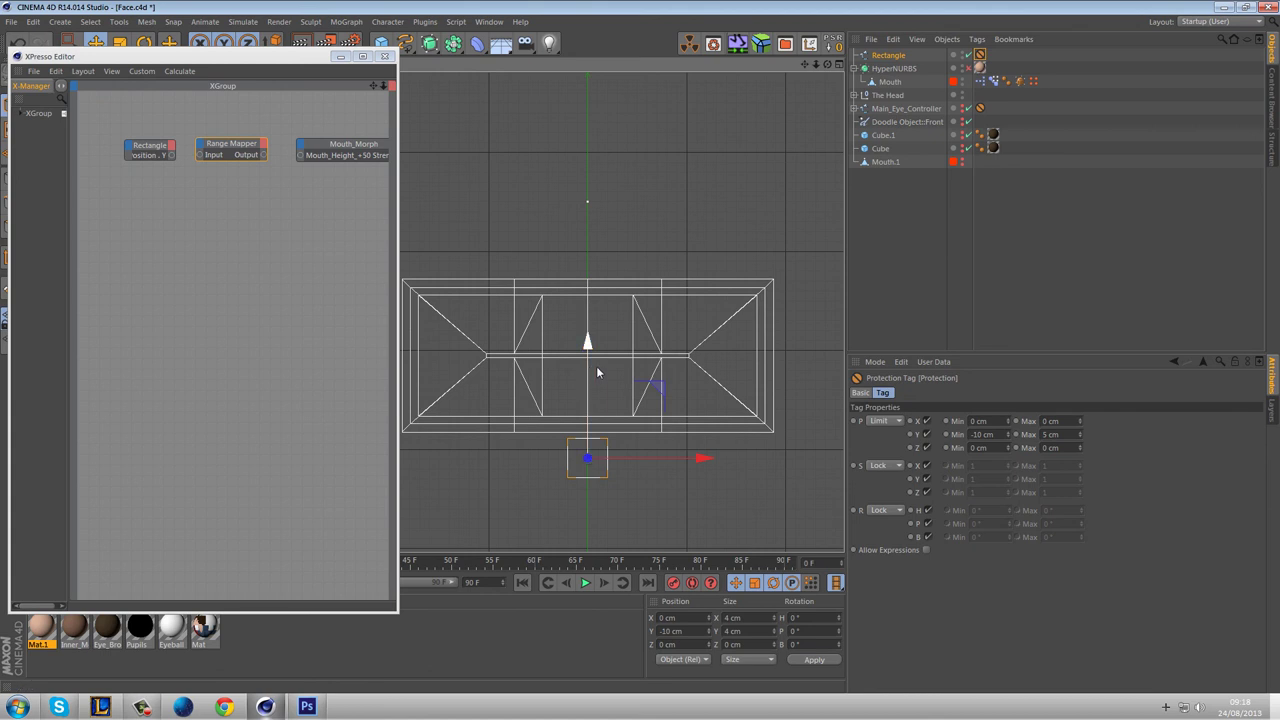
pyautogui.click(1052, 434)
pyautogui.write('10')
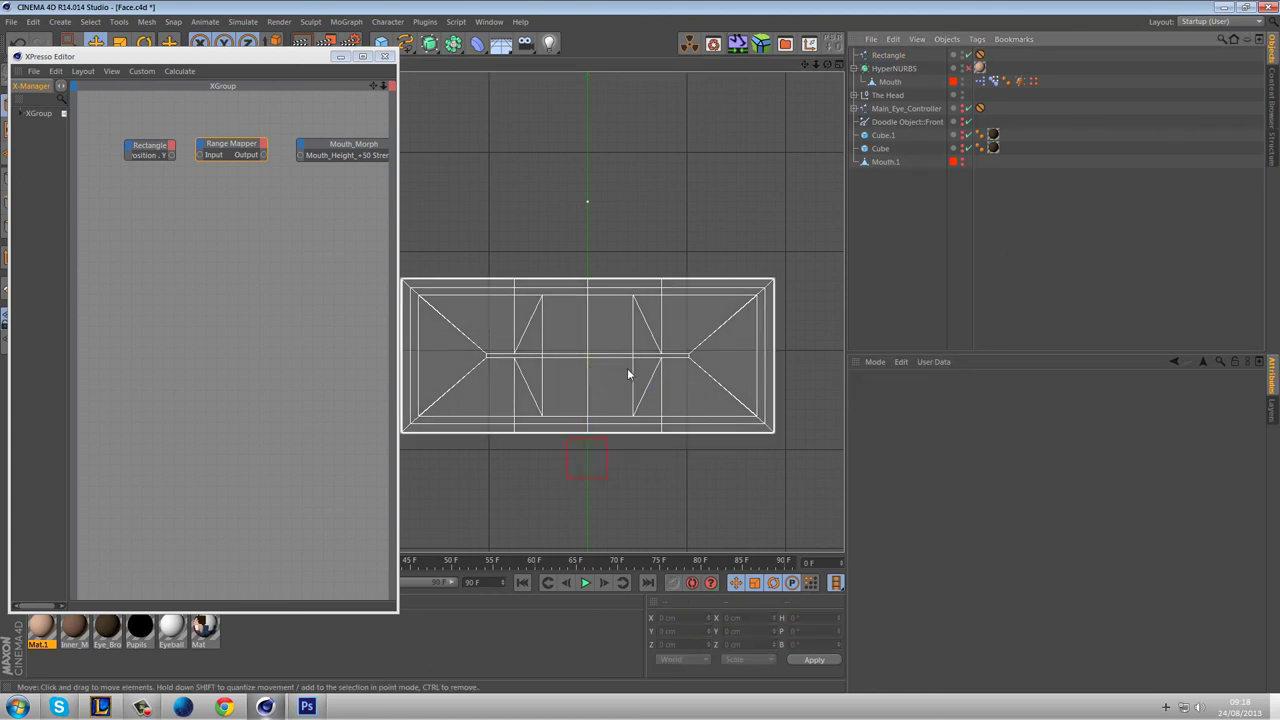
# Reset the rectangle to its zero position and select the Range Mapper node.
pyautogui.click(598, 451)
pyautogui.click(832, 44)
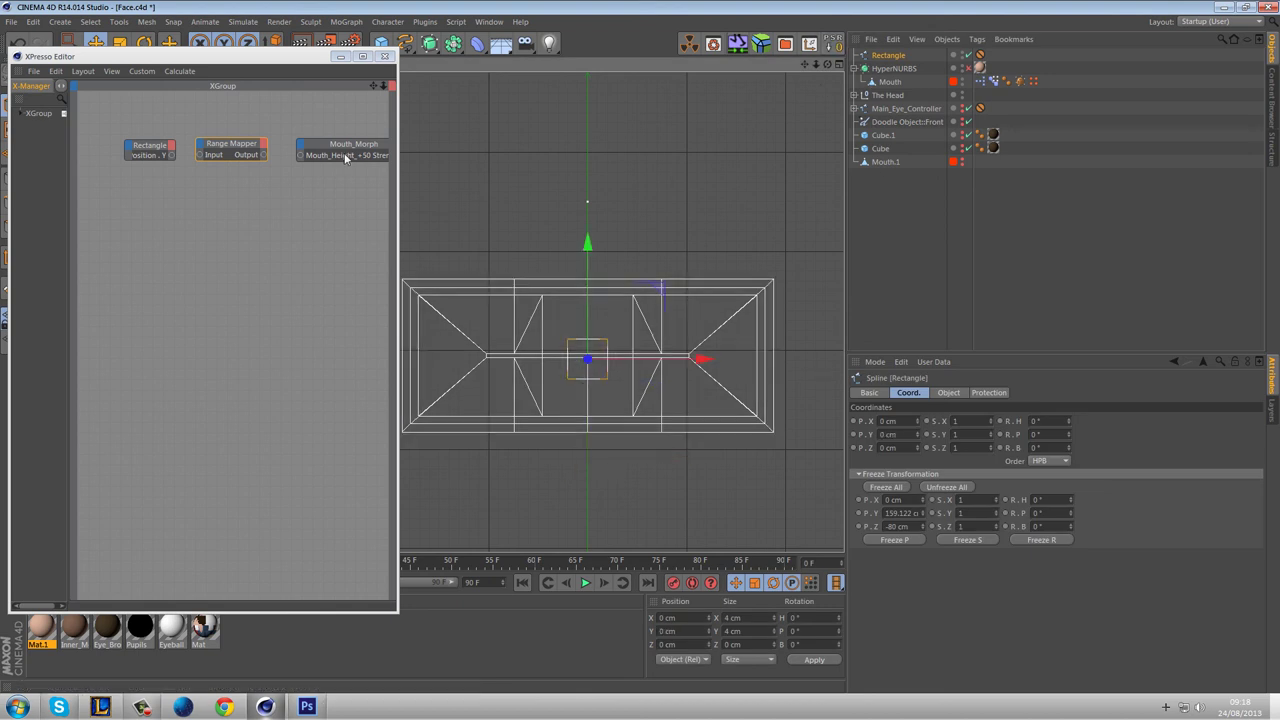
pyautogui.click(210, 152)
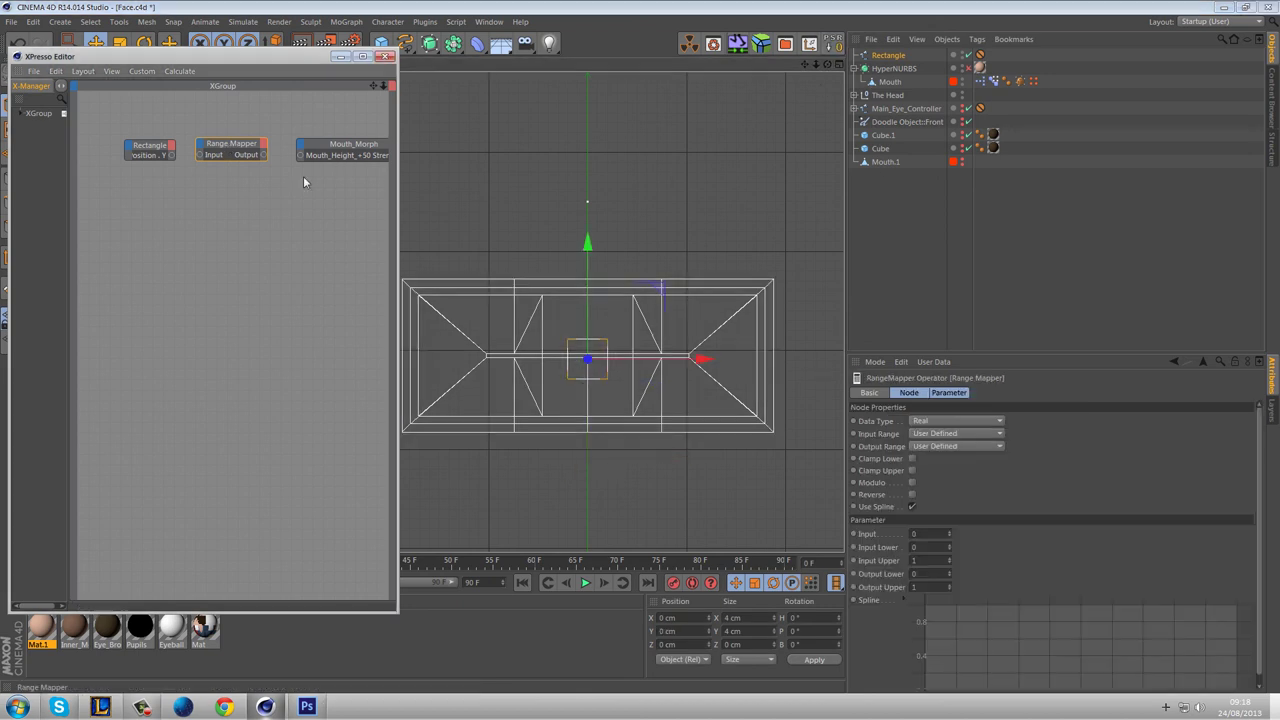
# Map the Range Mapper's input of -10 to 10 to a Percent output and wire it between the rectangle's Y position and Mouth_Height_+50 strength.
pyautogui.click(928, 447)
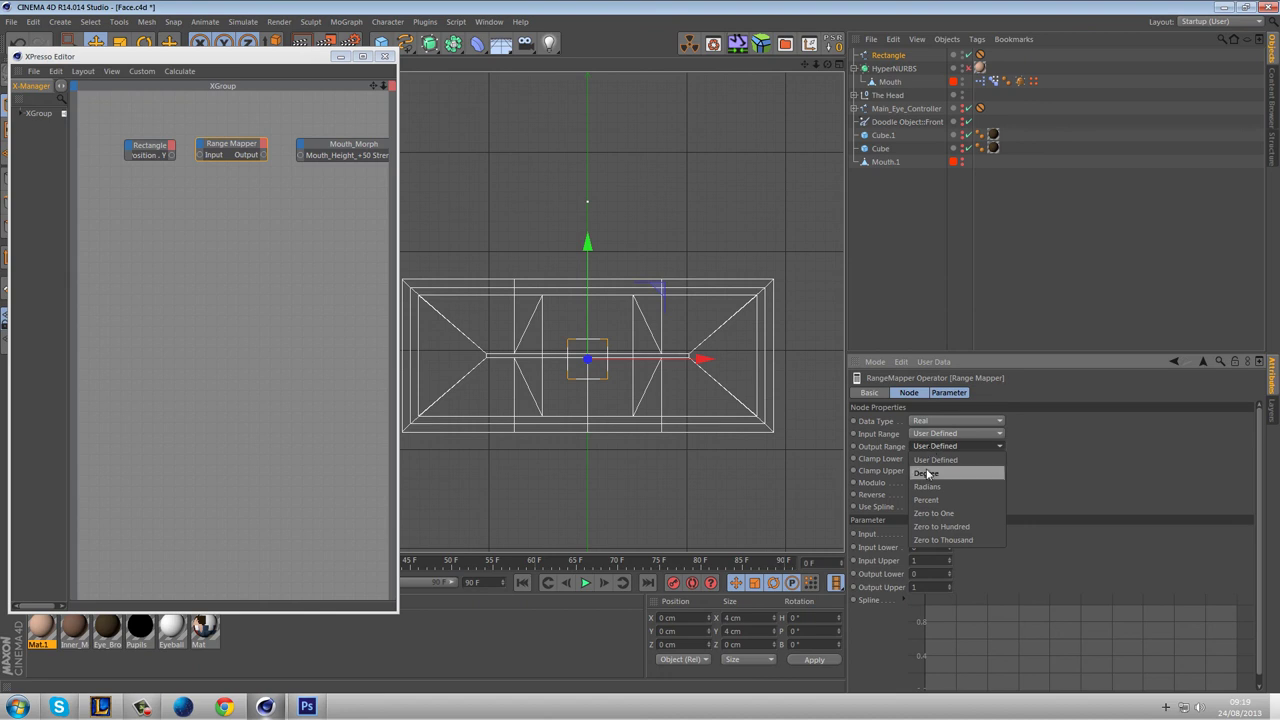
pyautogui.click(928, 499)
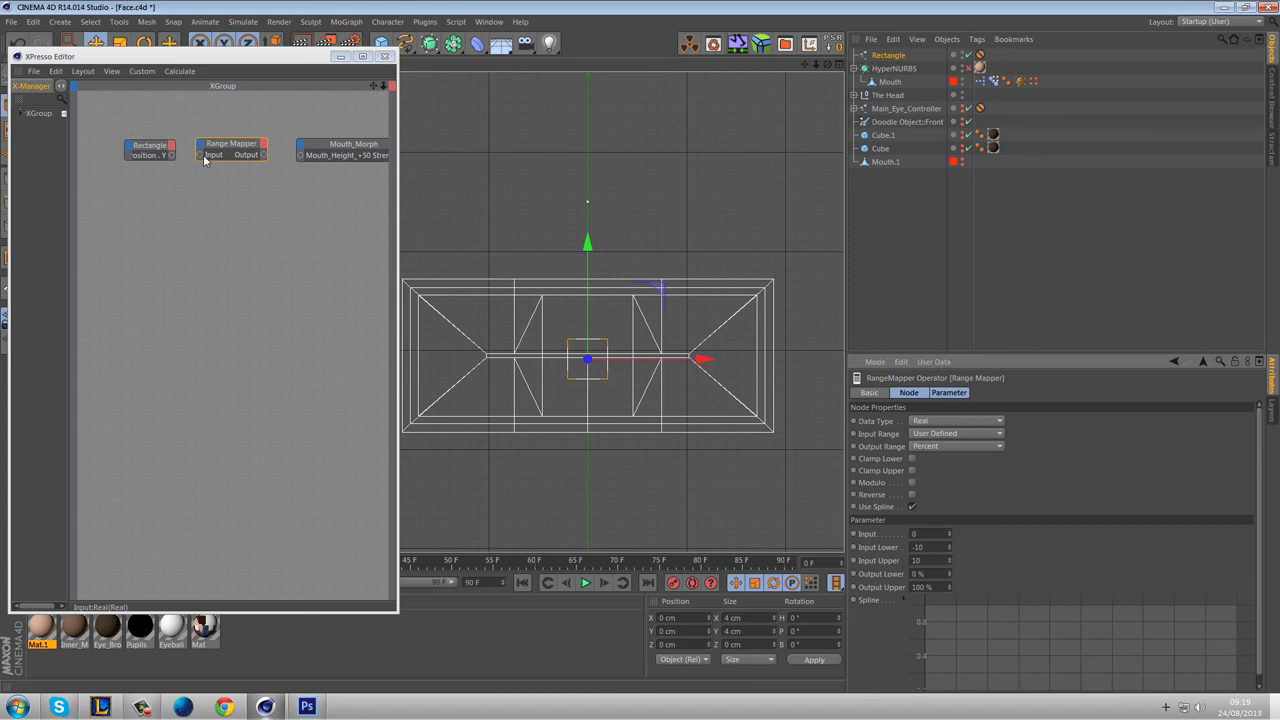
pyautogui.moveTo(201, 157); pyautogui.dragTo(172, 155)
pyautogui.moveTo(265, 158); pyautogui.dragTo(302, 157)
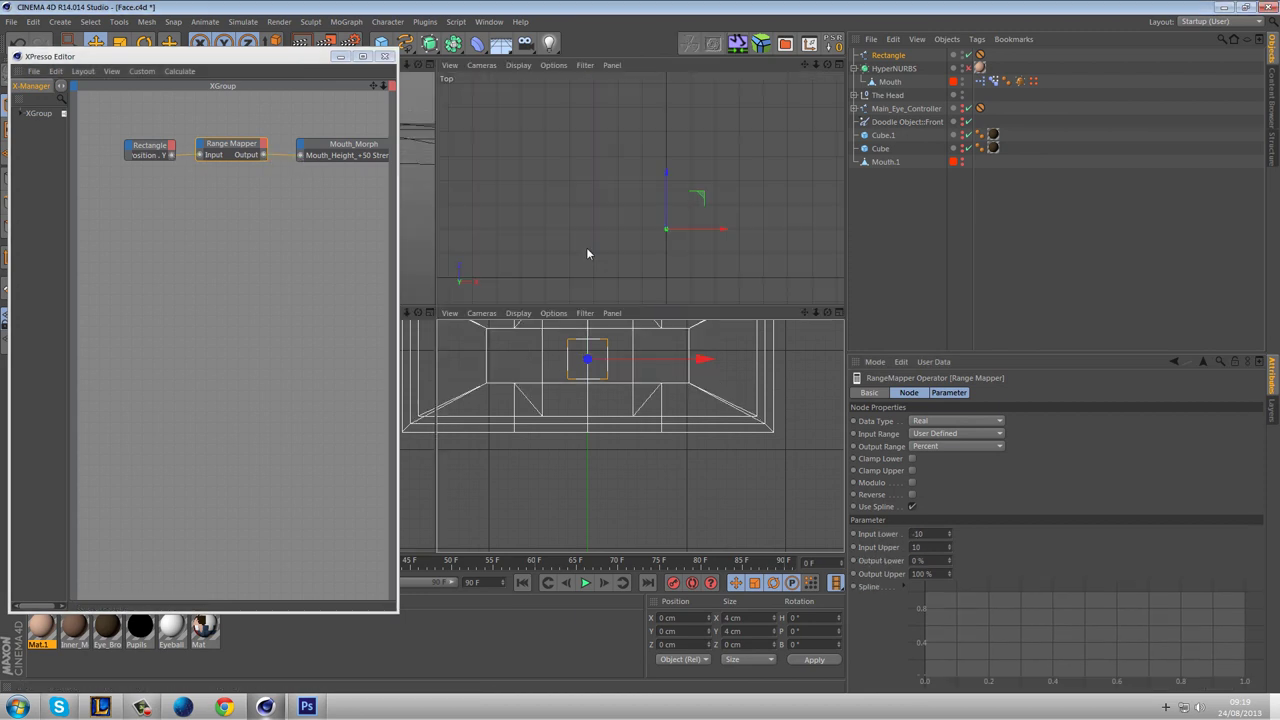
# Test the rectangle's vertical control of the mouth in the perspective view, deselect it and close the XPresso Editor.
pyautogui.keyDown('alt'); pyautogui.moveTo(551, 267); pyautogui.dragTo(724, 387); pyautogui.keyUp('alt')
pyautogui.moveTo(716, 300); pyautogui.dragTo(736, 372)
pyautogui.moveTo(731, 500); pyautogui.dragTo(757, 319)
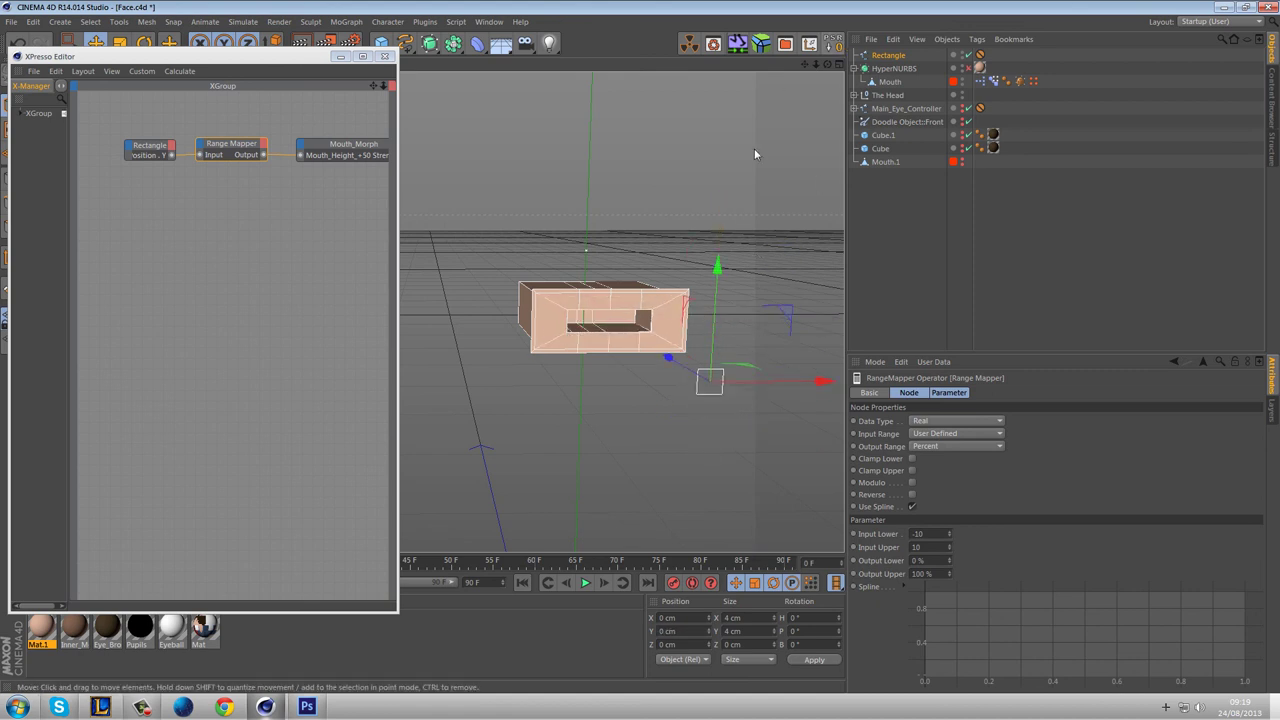
pyautogui.click(543, 151)
pyautogui.click(384, 56)
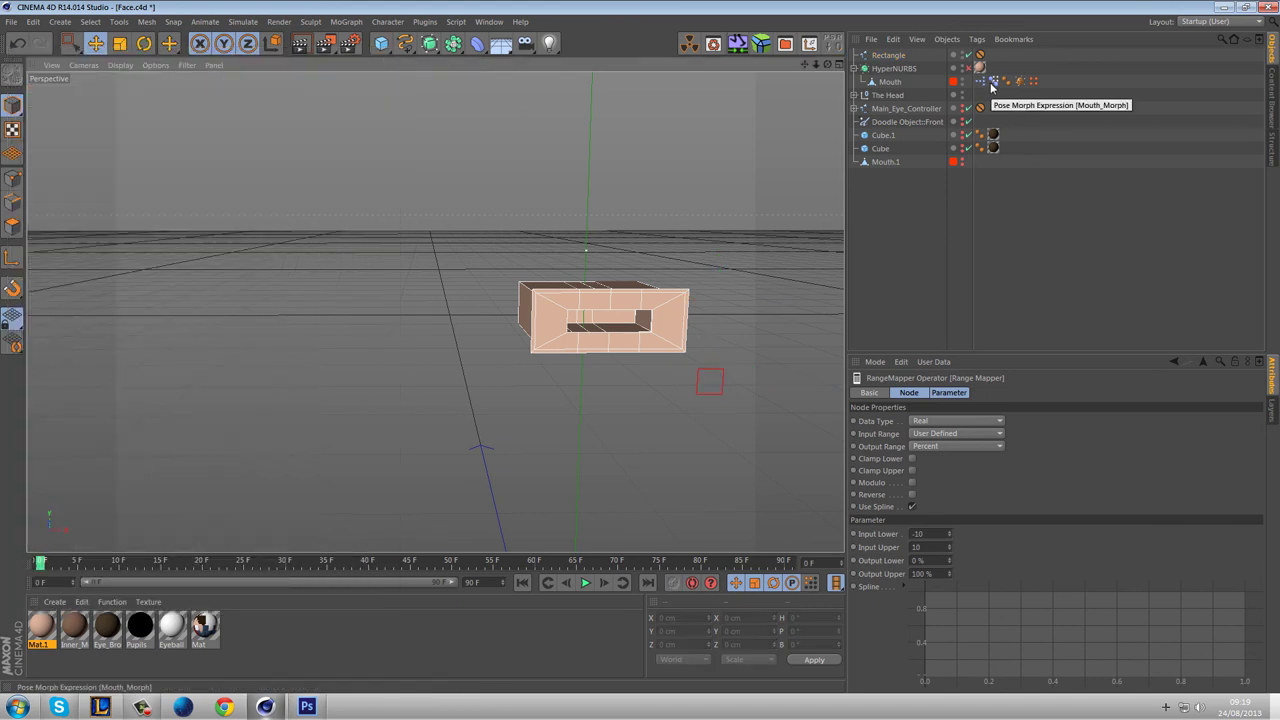
# Put Mouth_Morph into Edit mode with the base Mouth_Pose active and restore the Mouth's saved point selection.
pyautogui.click(992, 82)
pyautogui.click(898, 420)
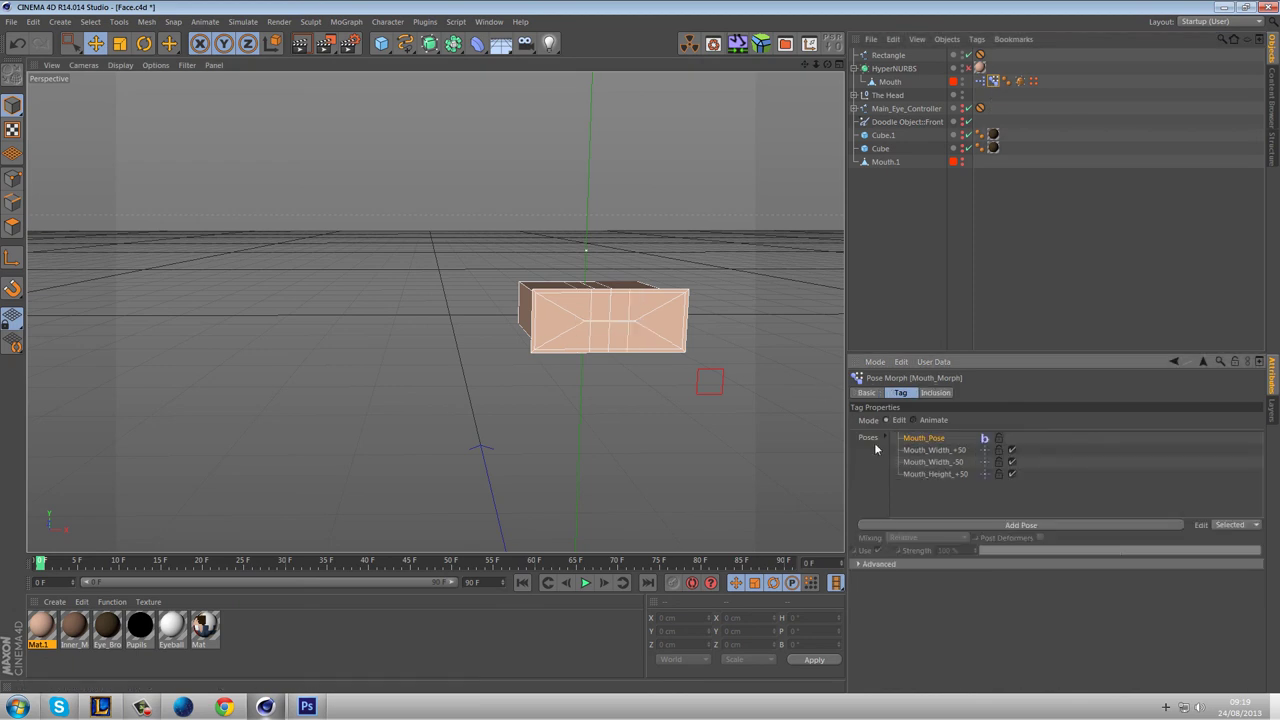
pyautogui.scroll(5, 680, 280)
pyautogui.scroll(3, 491, 393)
pyautogui.click(918, 441)
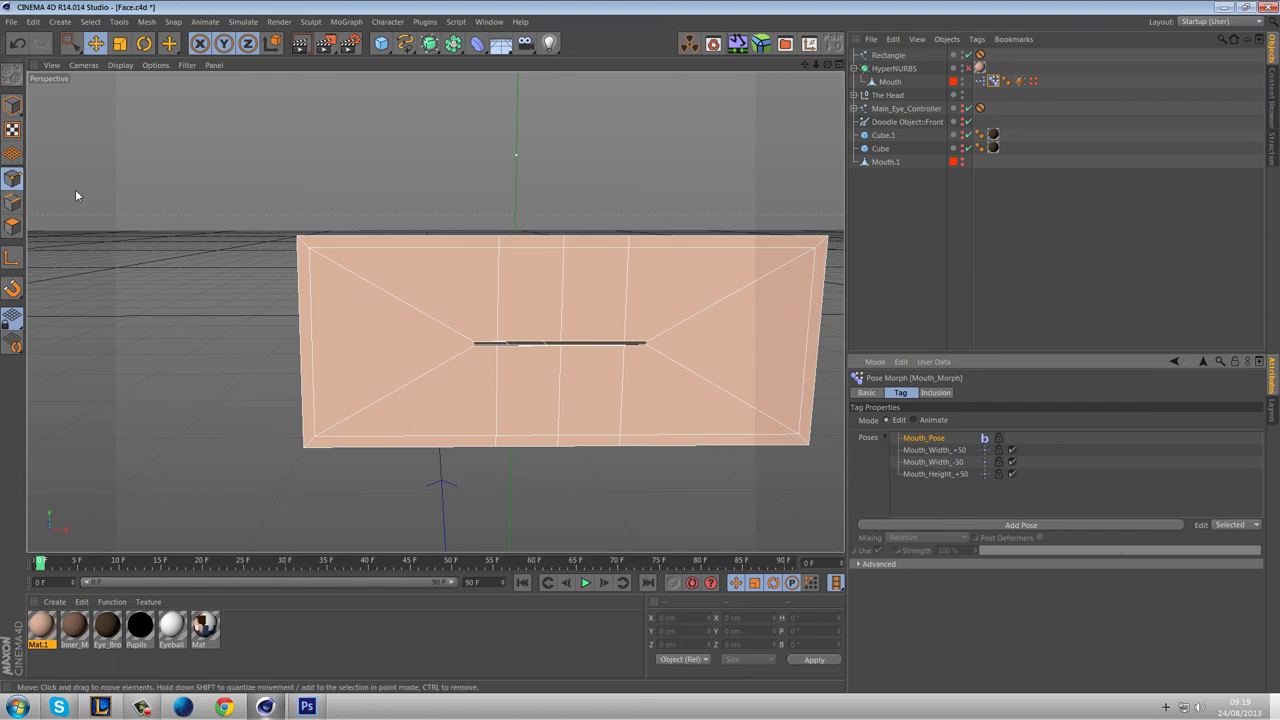
pyautogui.click(890, 84)
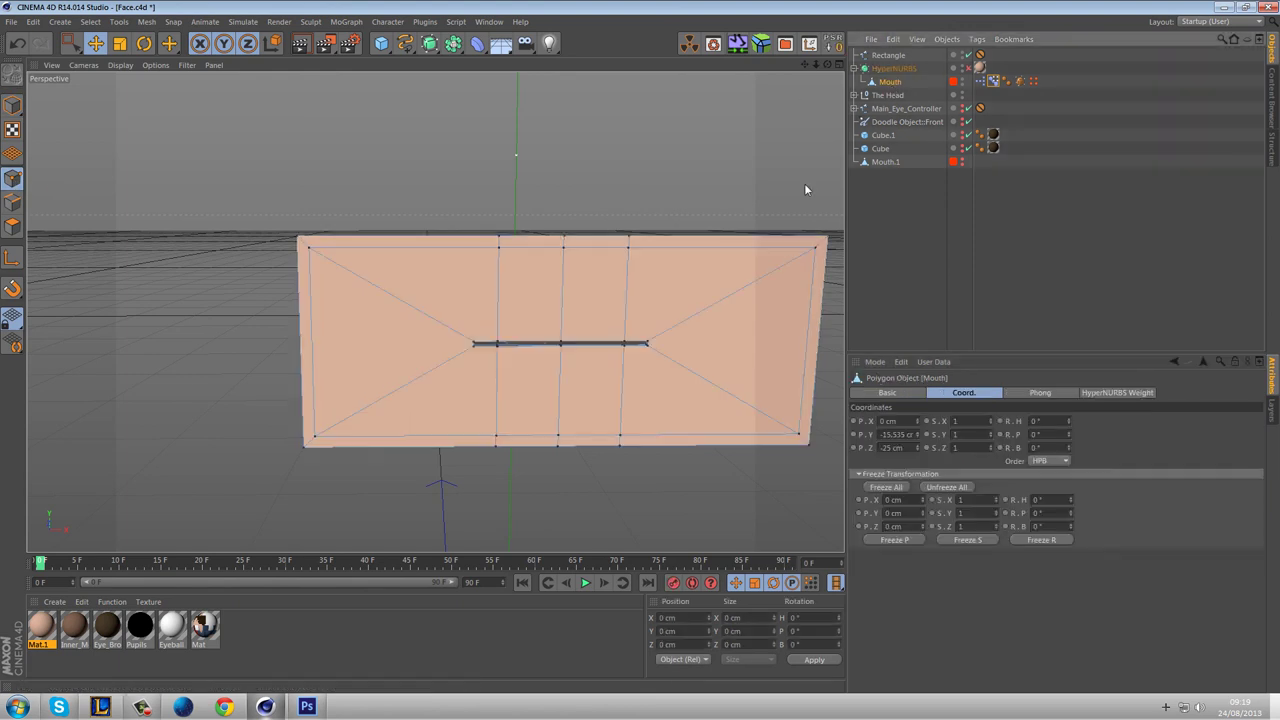
pyautogui.click(1033, 81)
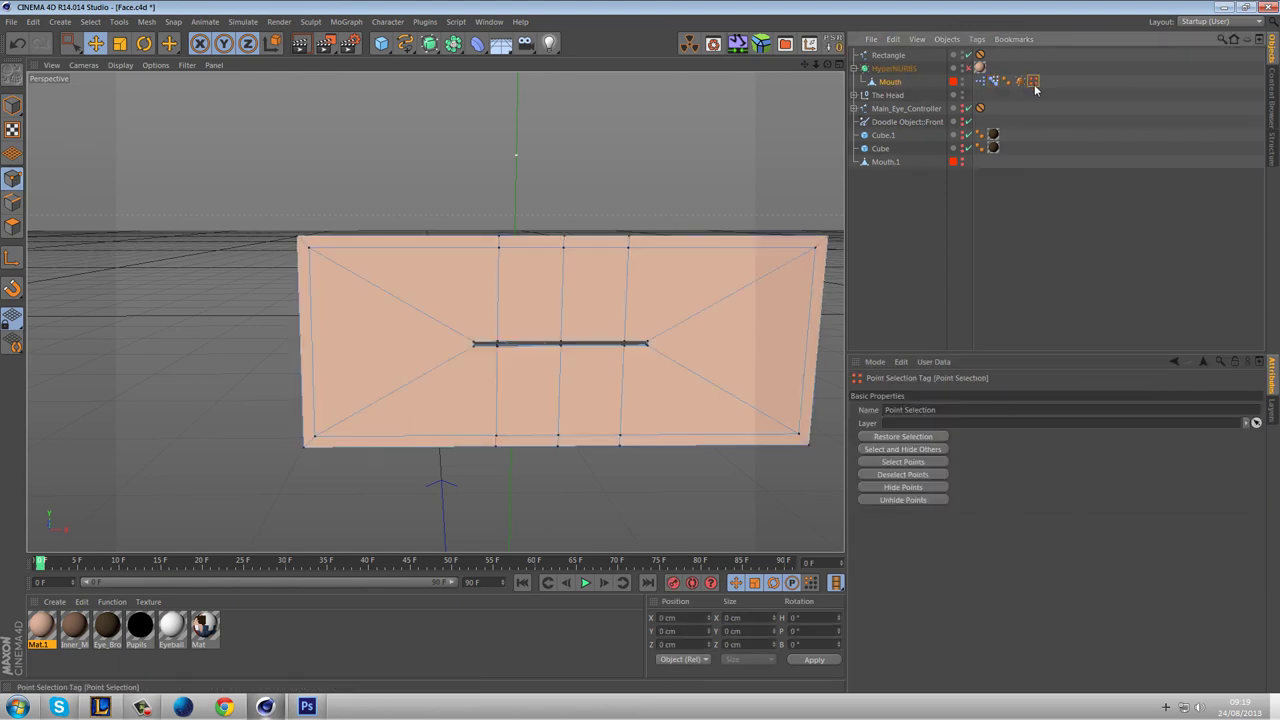
pyautogui.click(899, 437)
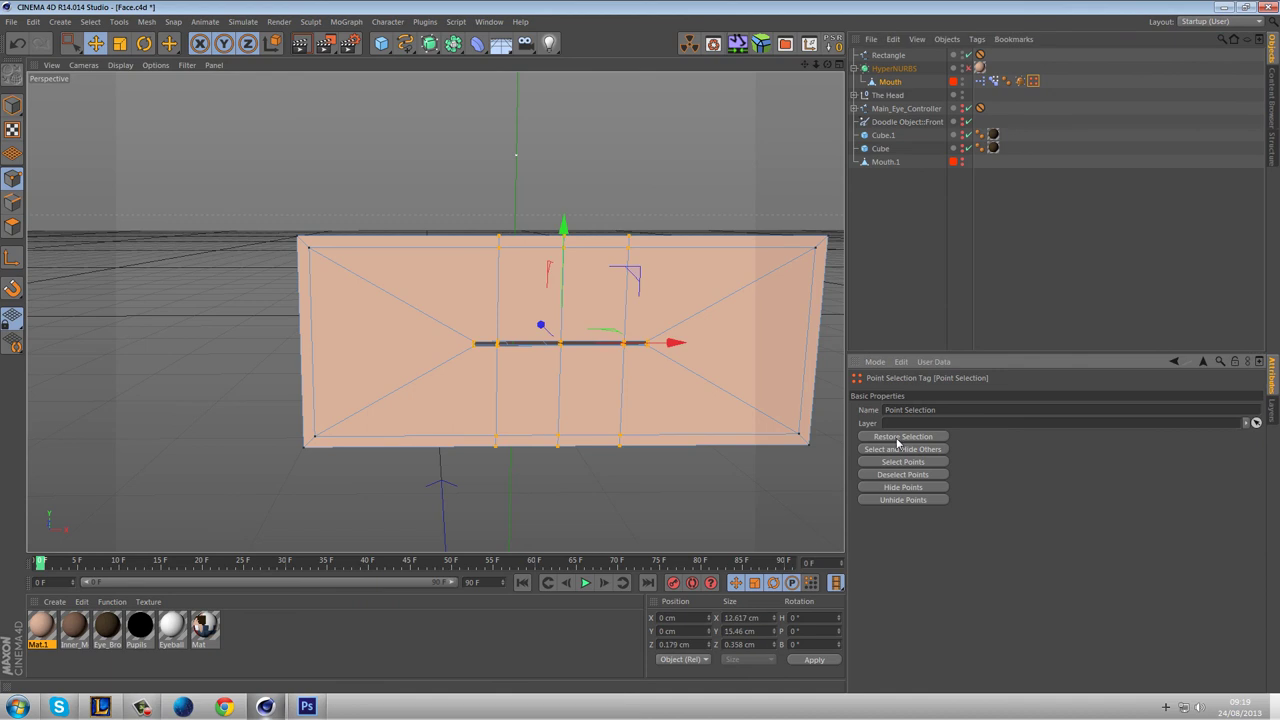
# Compare the mouth width poses and delete the Mouth_Width_-50 pose from Mouth_Morph.
pyautogui.click(992, 83)
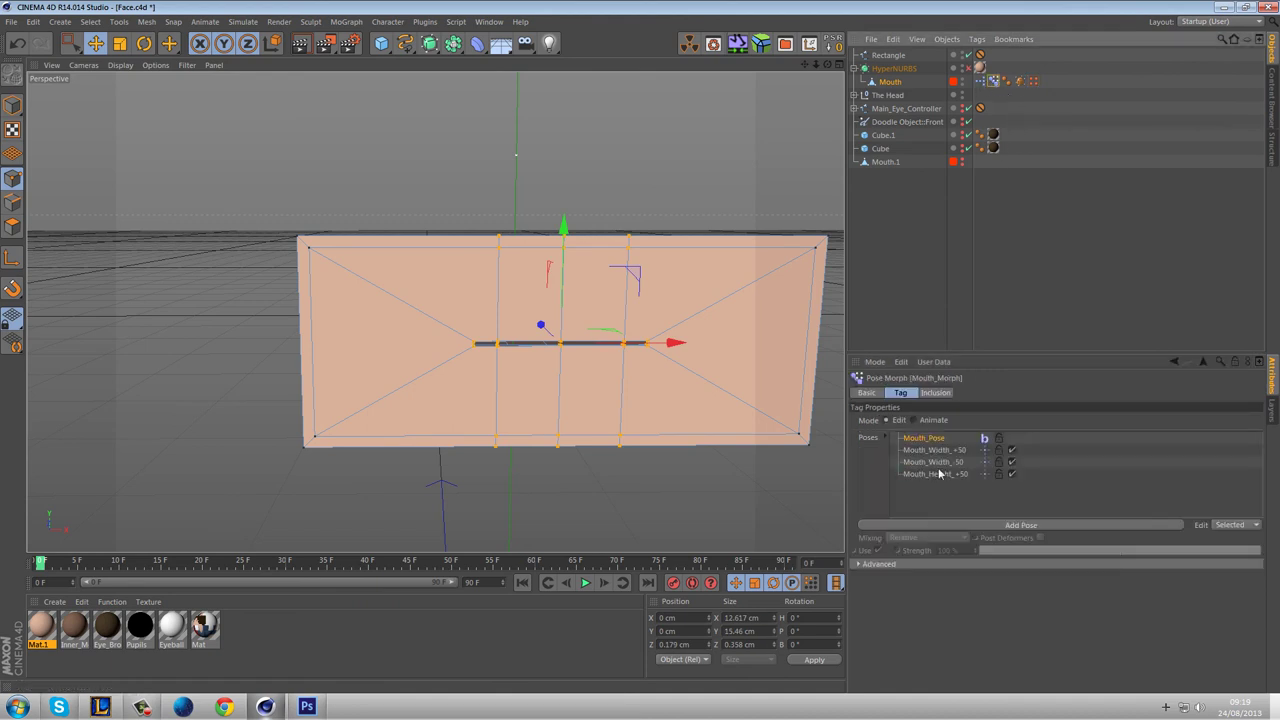
pyautogui.click(937, 463)
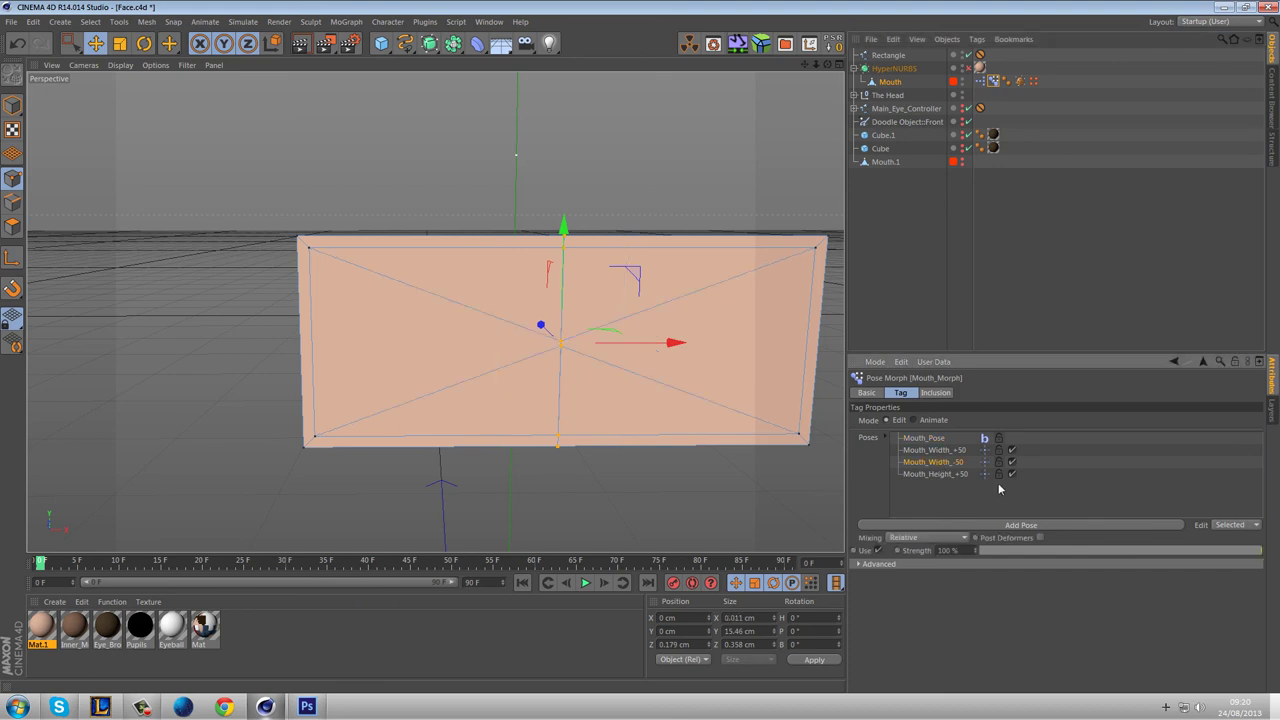
pyautogui.click(946, 451)
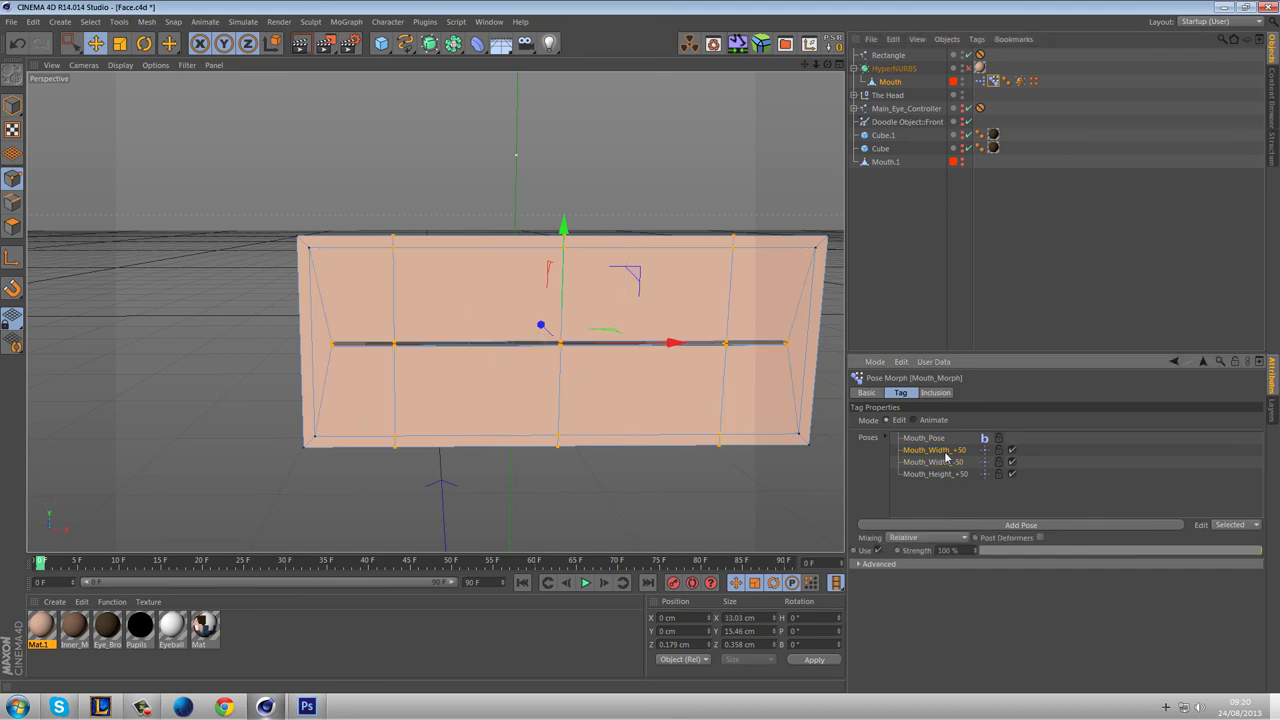
pyautogui.click(954, 464)
pyautogui.press('Delete')
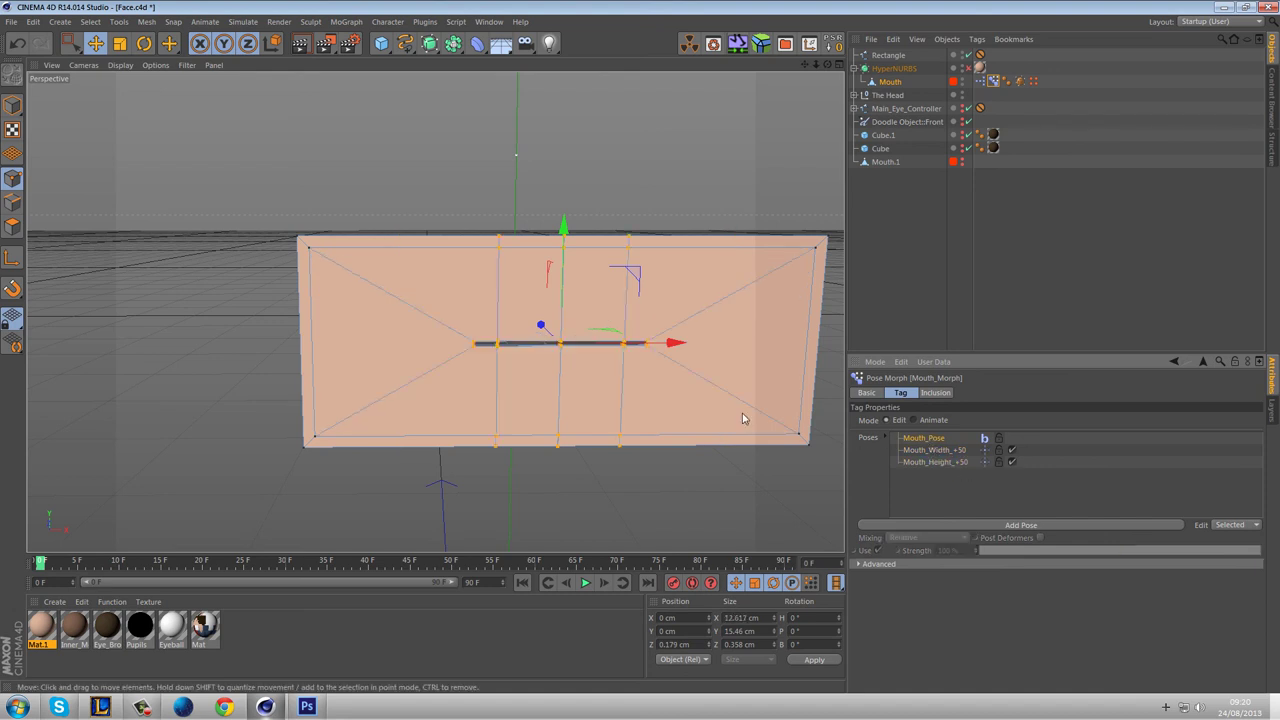
# In the base Mouth_Pose, scale the selected mouth points along X until they are about 0.03 cm wide.
pyautogui.scroll(5, 634, 346)
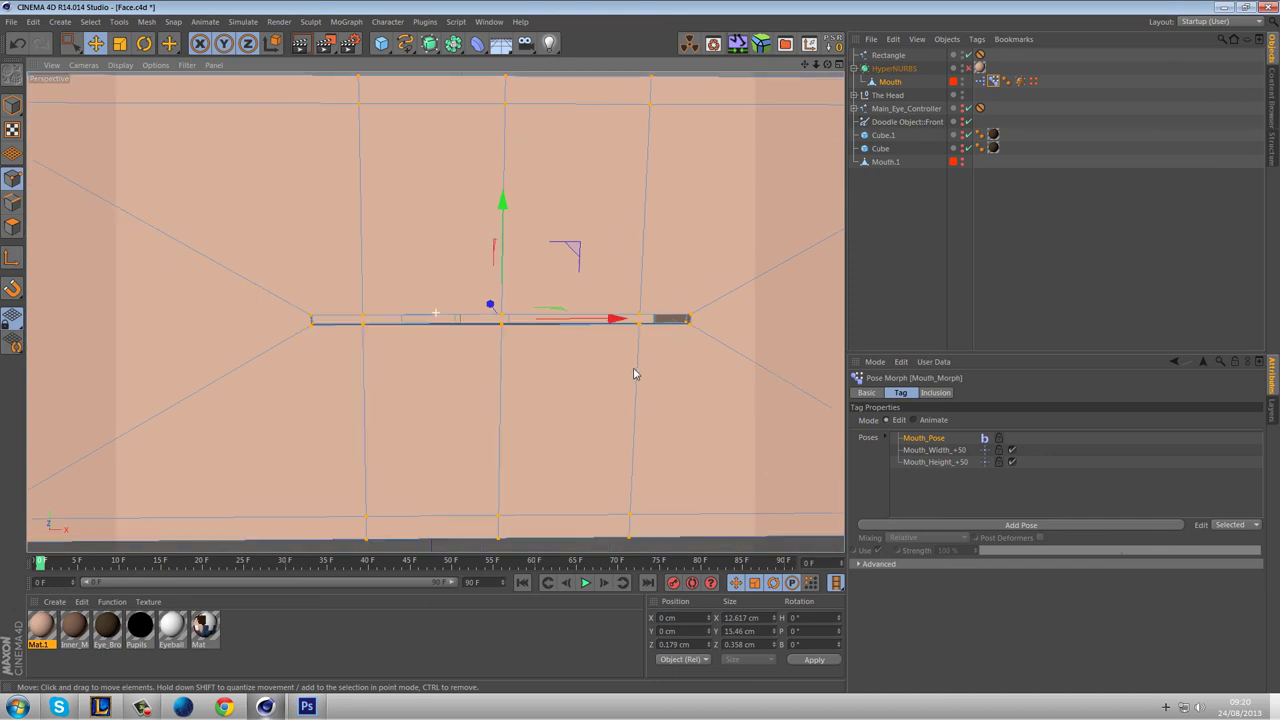
pyautogui.click(920, 462)
pyautogui.click(928, 441)
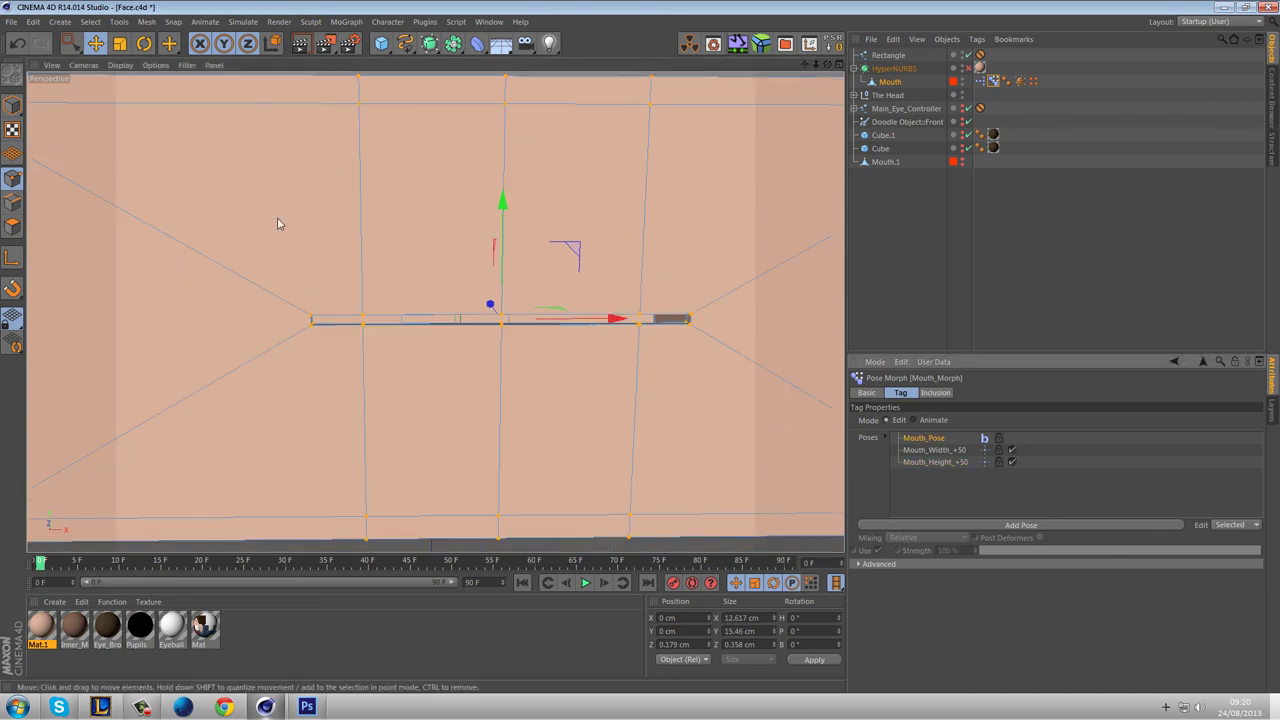
pyautogui.click(119, 43)
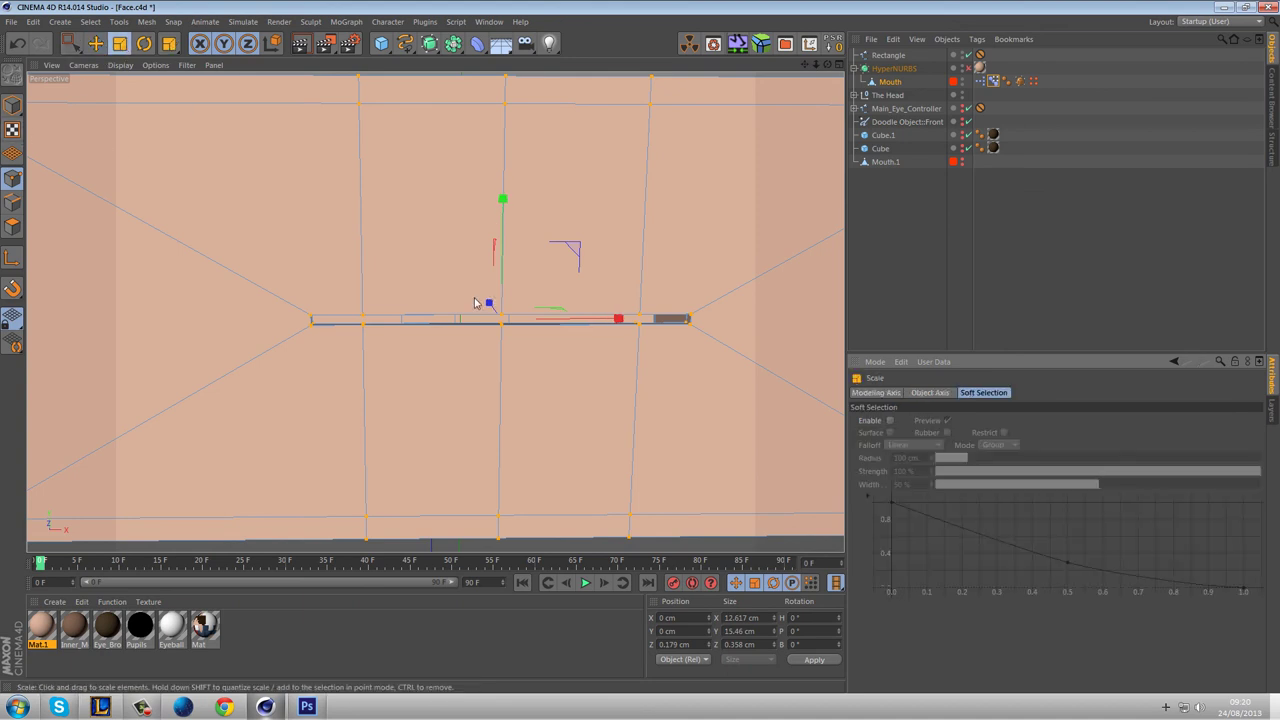
pyautogui.moveTo(620, 320)
pyautogui.mouseDown()
pyautogui.moveTo(488, 330)
pyautogui.moveTo(651, 339)
pyautogui.mouseUp()
pyautogui.scroll(4, 513, 328)
pyautogui.scroll(5, 510, 321)
pyautogui.keyDown('alt'); pyautogui.moveTo(543, 346); pyautogui.dragTo(576, 343, button='middle'); pyautogui.keyUp('alt')
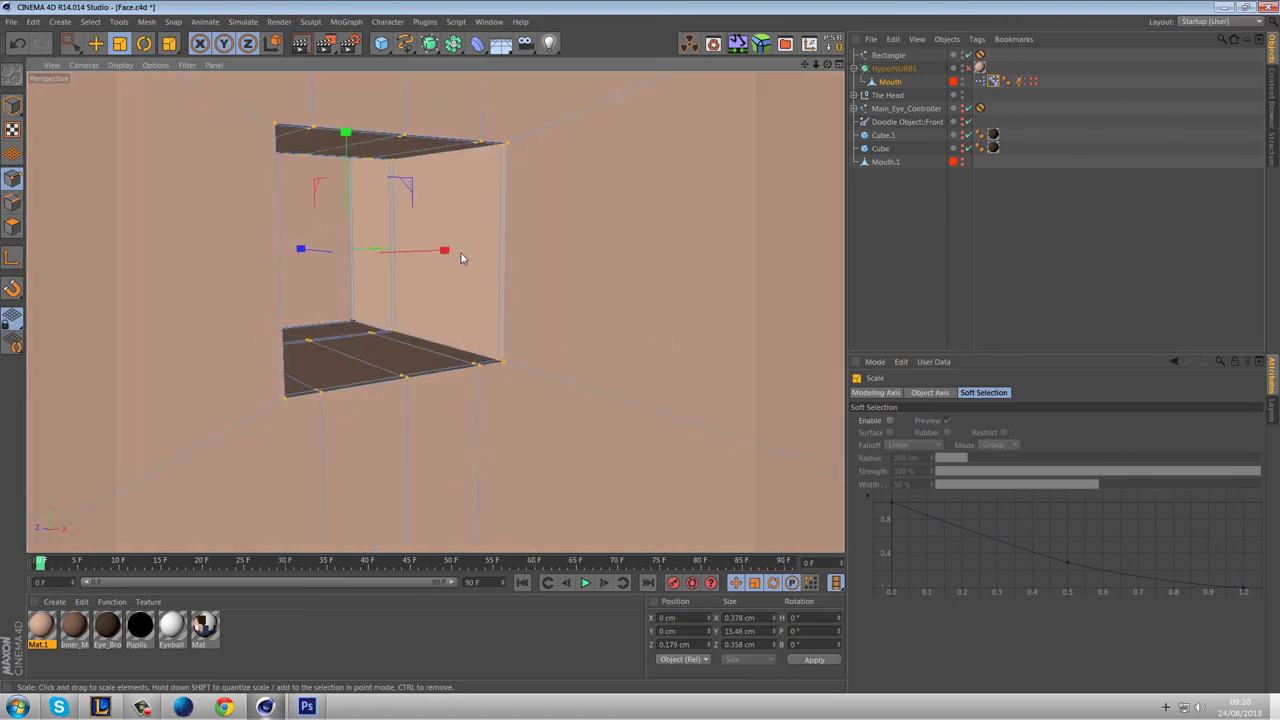
pyautogui.moveTo(446, 250); pyautogui.dragTo(358, 291)
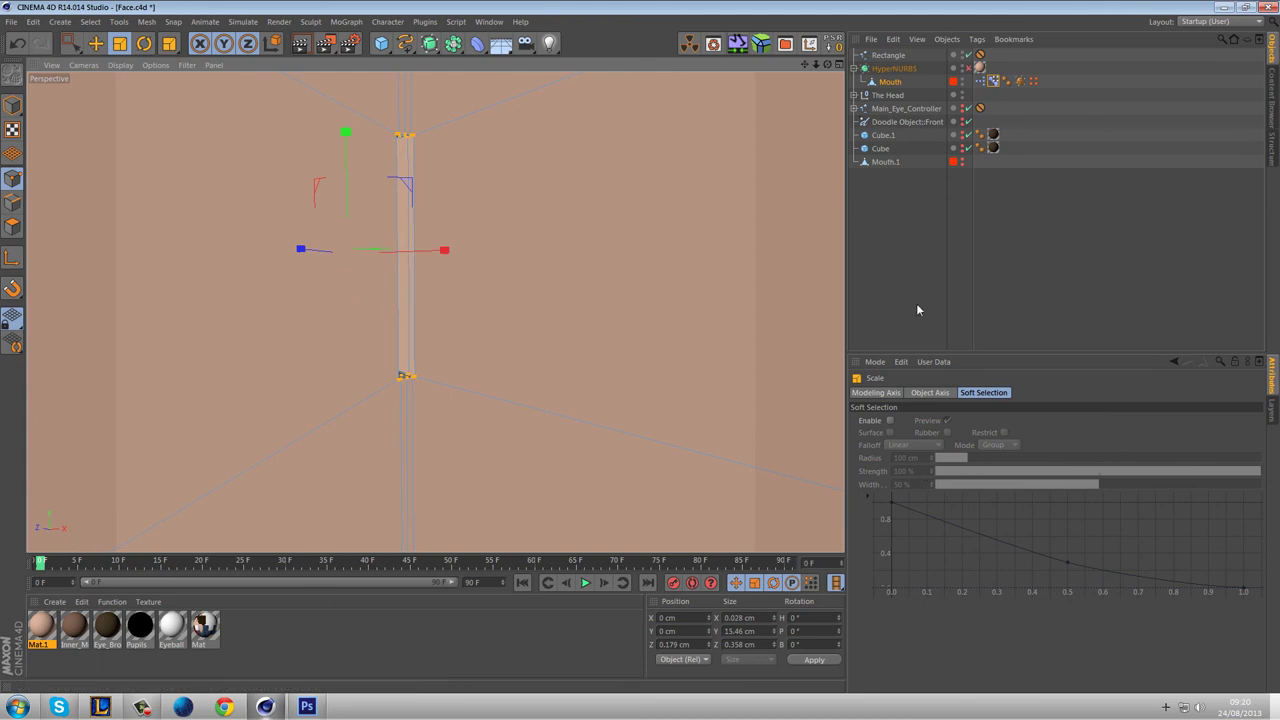
# Examine the mouth shape in the Mouth_Width_+50, Mouth_Height_+50 and base poses.
pyautogui.click(994, 83)
pyautogui.click(932, 450)
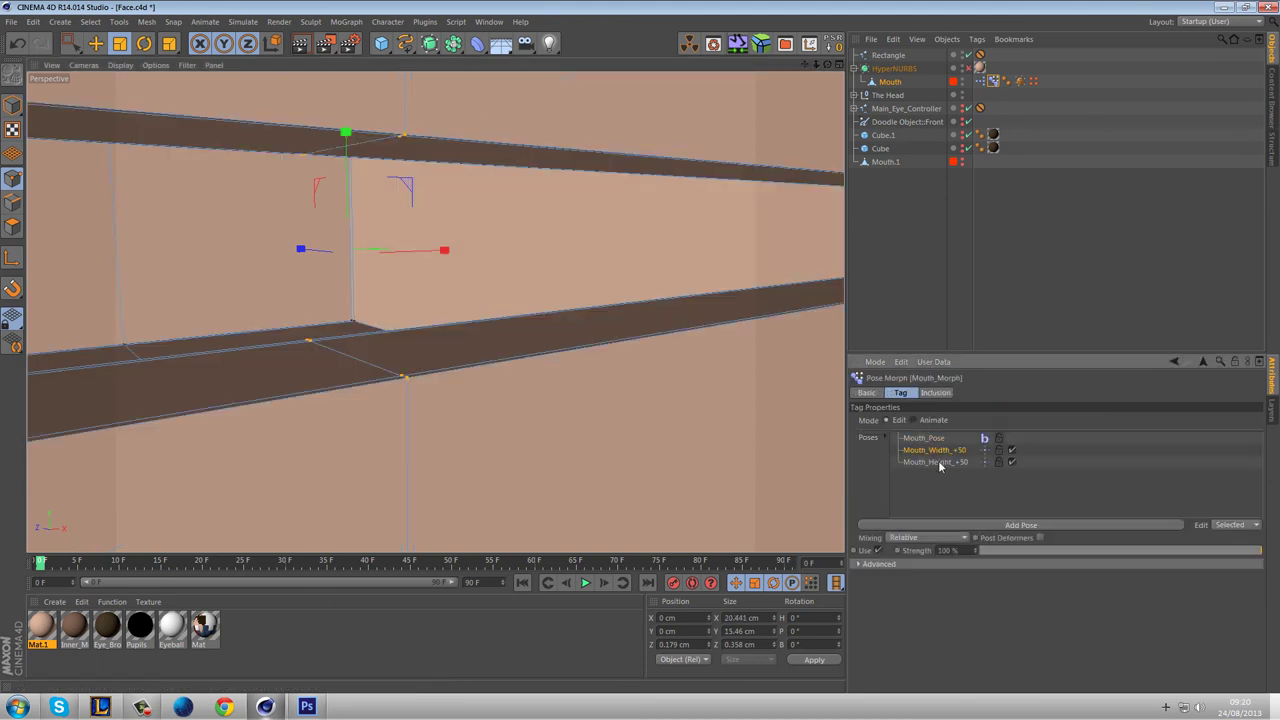
pyautogui.click(940, 462)
pyautogui.keyDown('alt'); pyautogui.moveTo(665, 310); pyautogui.dragTo(631, 336); pyautogui.keyUp('alt')
pyautogui.scroll(-3, 614, 306)
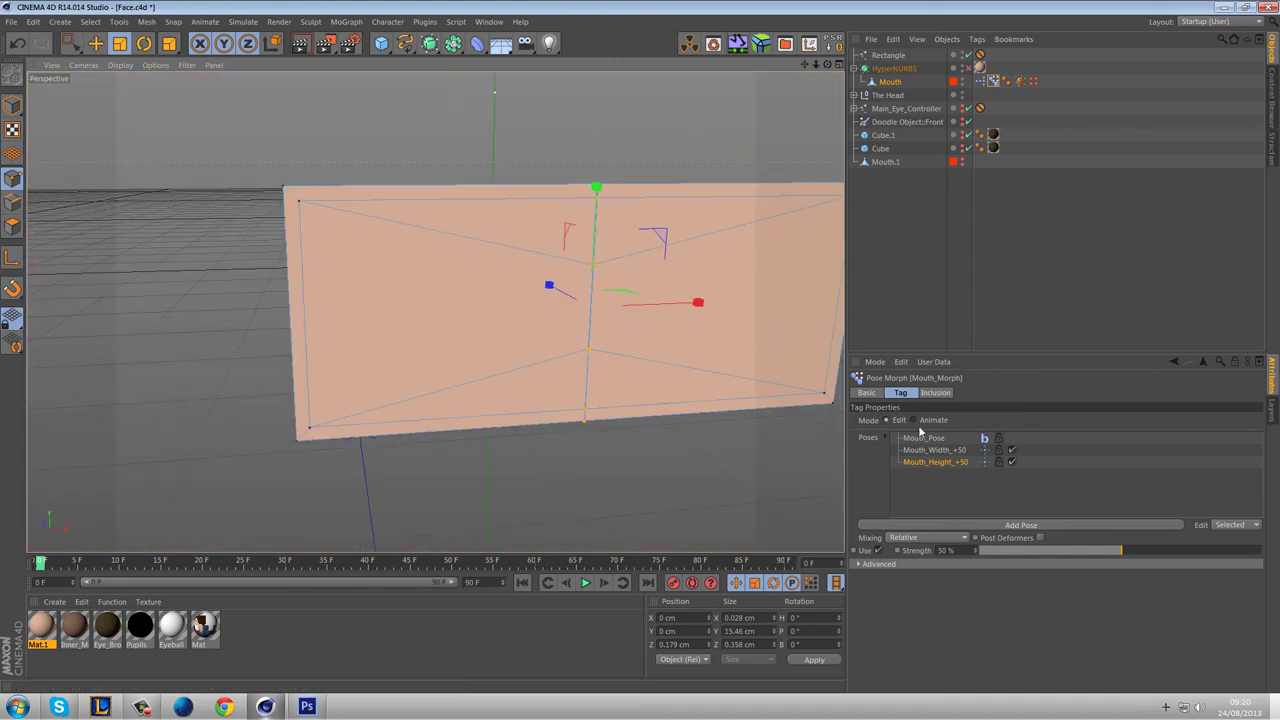
pyautogui.click(923, 438)
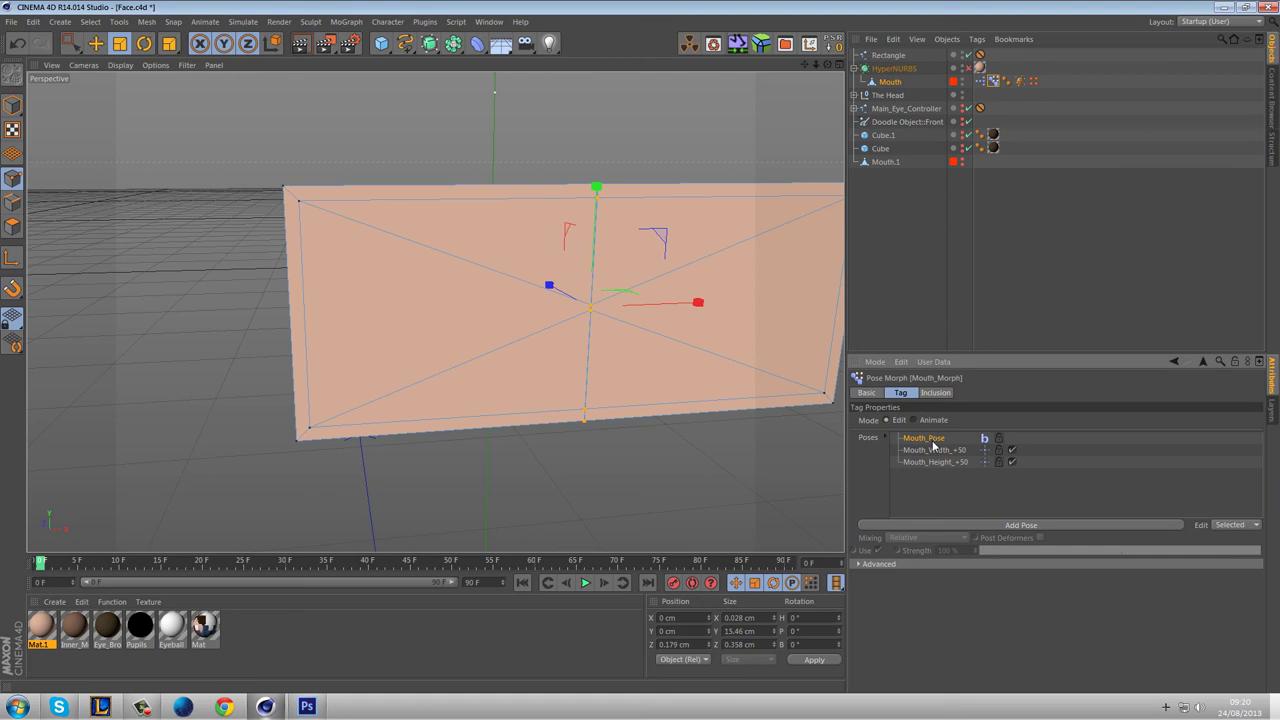
pyautogui.click(934, 450)
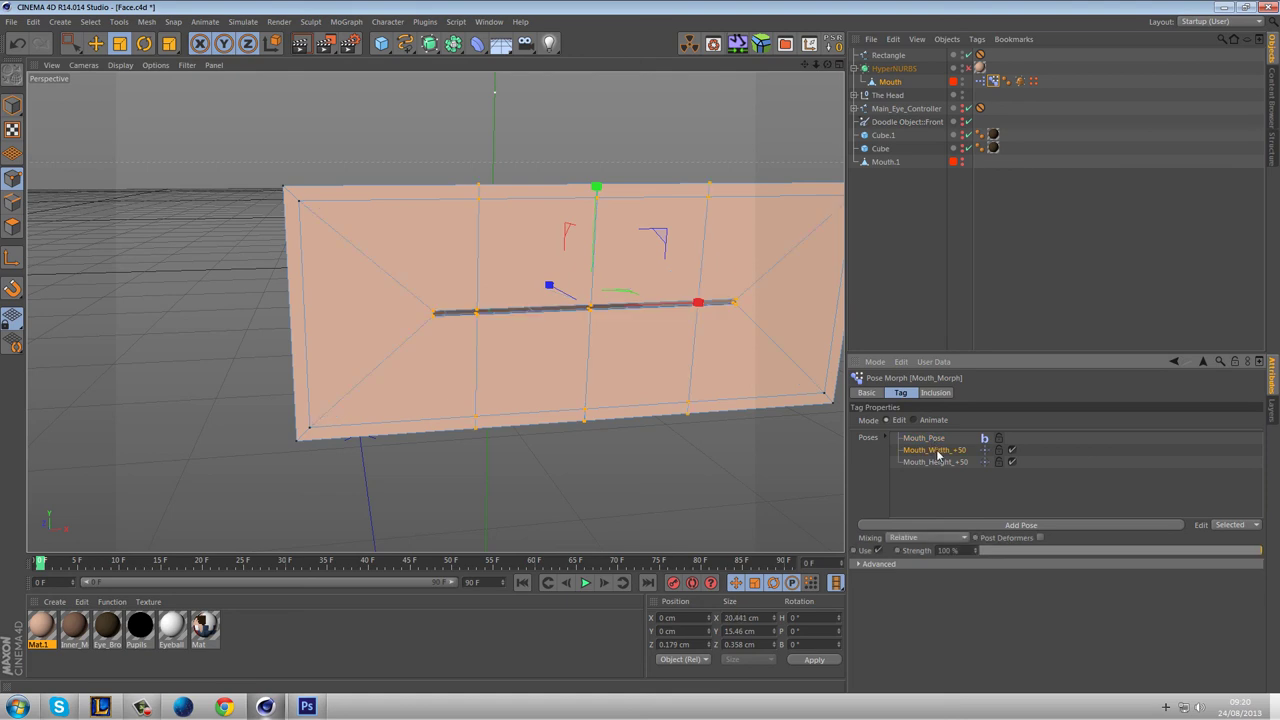
pyautogui.moveTo(769, 366)
pyautogui.keyDown('alt'); pyautogui.mouseDown()
pyautogui.moveTo(766, 383)
pyautogui.moveTo(749, 380)
pyautogui.mouseUp(); pyautogui.keyUp('alt')
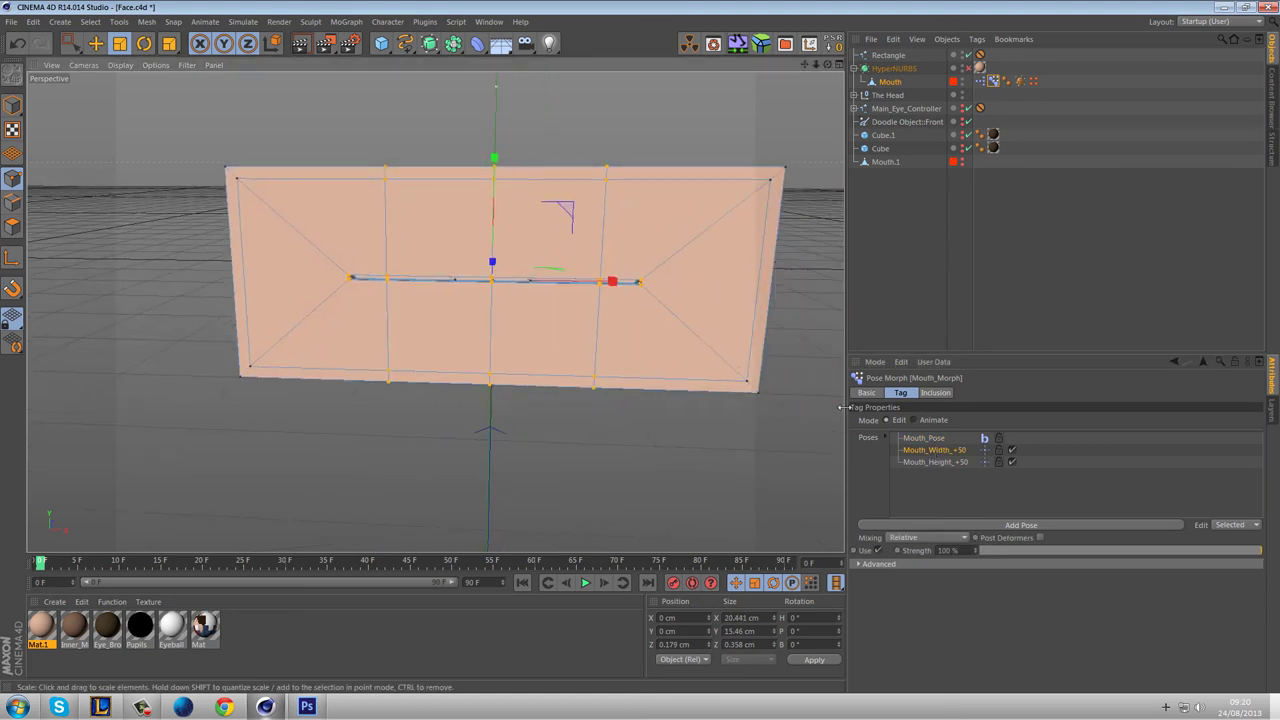
# Widen the selected points of the Mouth_Width_+50 pose along X to about 33.4 cm and compare it with the other poses.
pyautogui.click(929, 440)
pyautogui.click(929, 450)
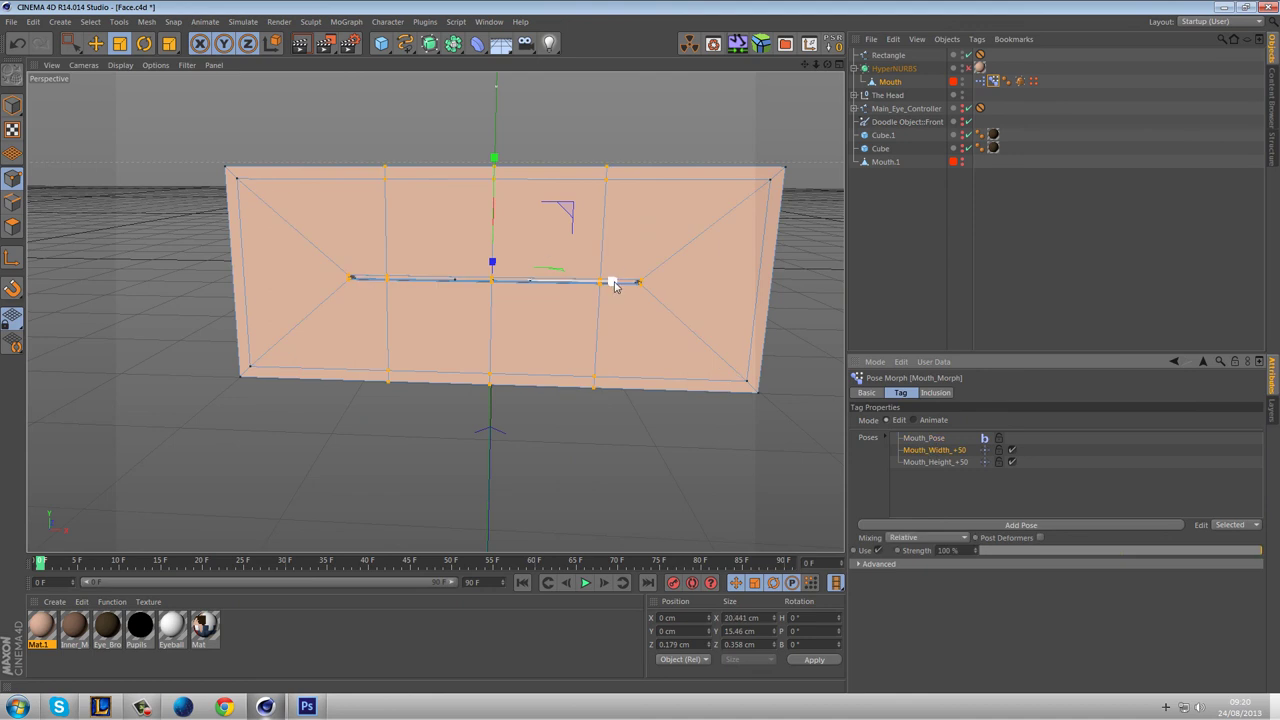
pyautogui.click(613, 284)
pyautogui.moveTo(630, 293); pyautogui.dragTo(694, 289)
pyautogui.click(948, 464)
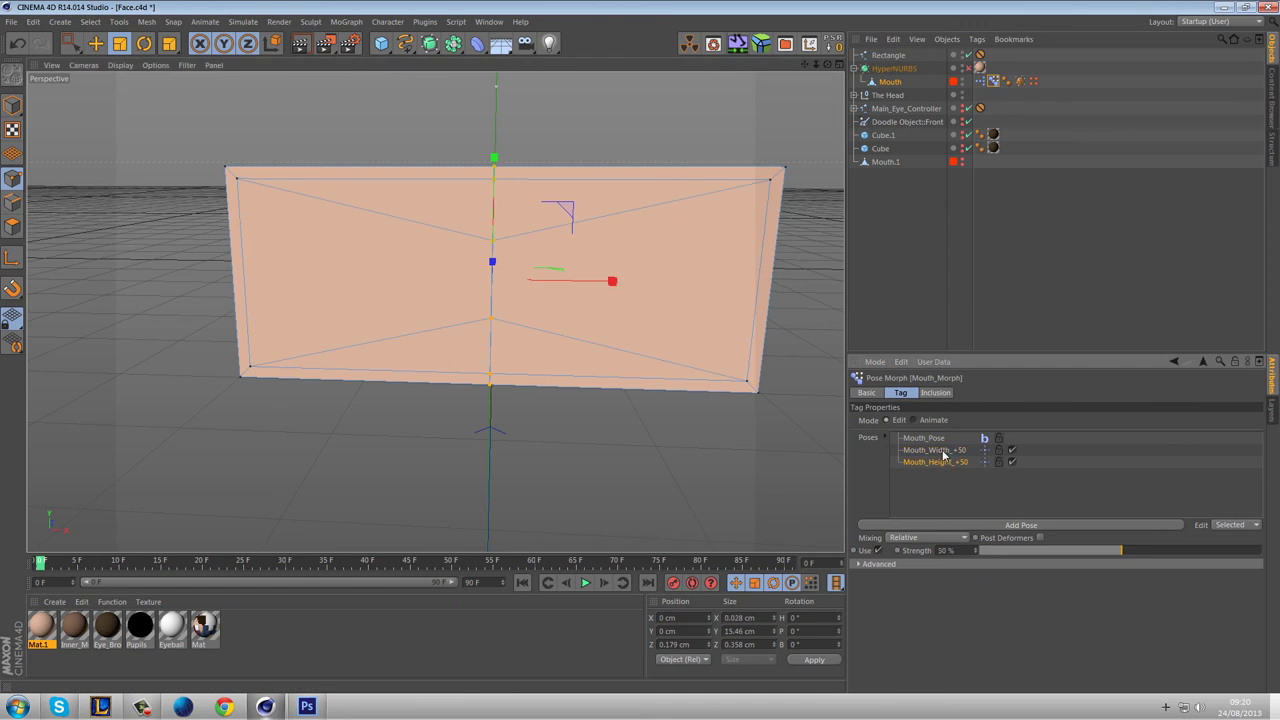
pyautogui.click(930, 438)
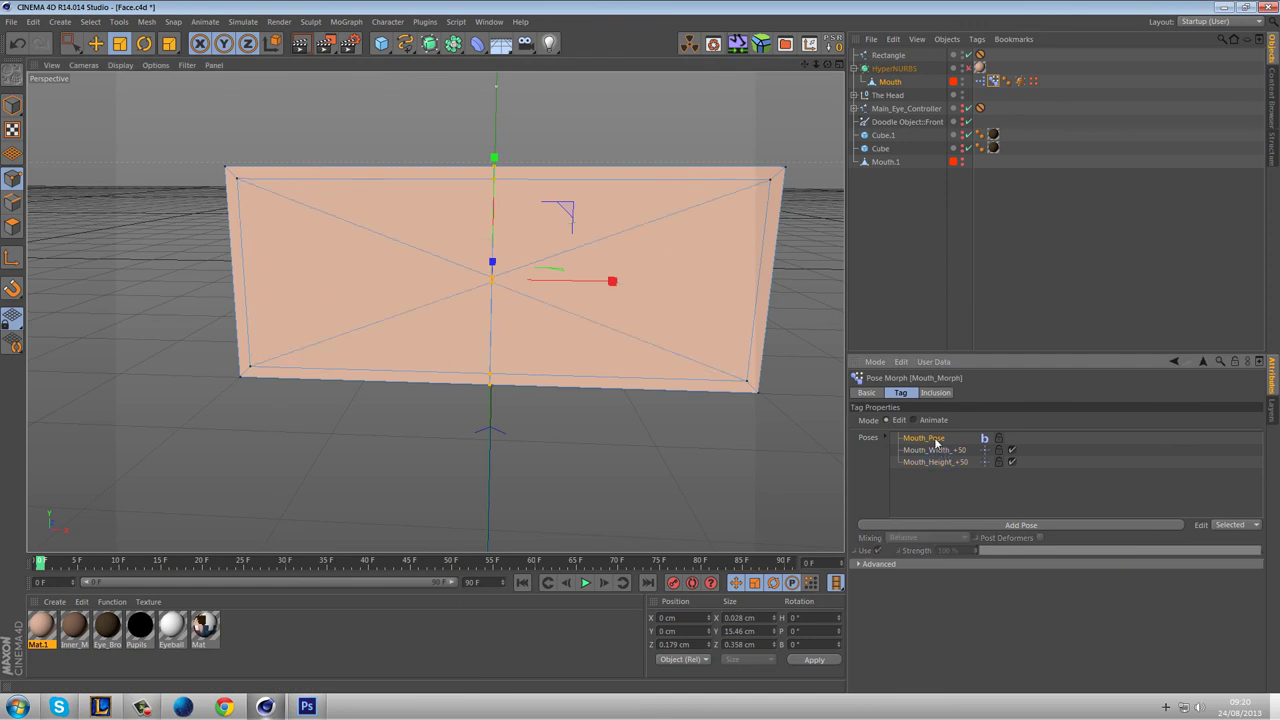
pyautogui.click(936, 451)
# Switch Mouth_Morph to Animate mode, return to Model mode and test the mouth height and width strengths.
pyautogui.click(924, 420)
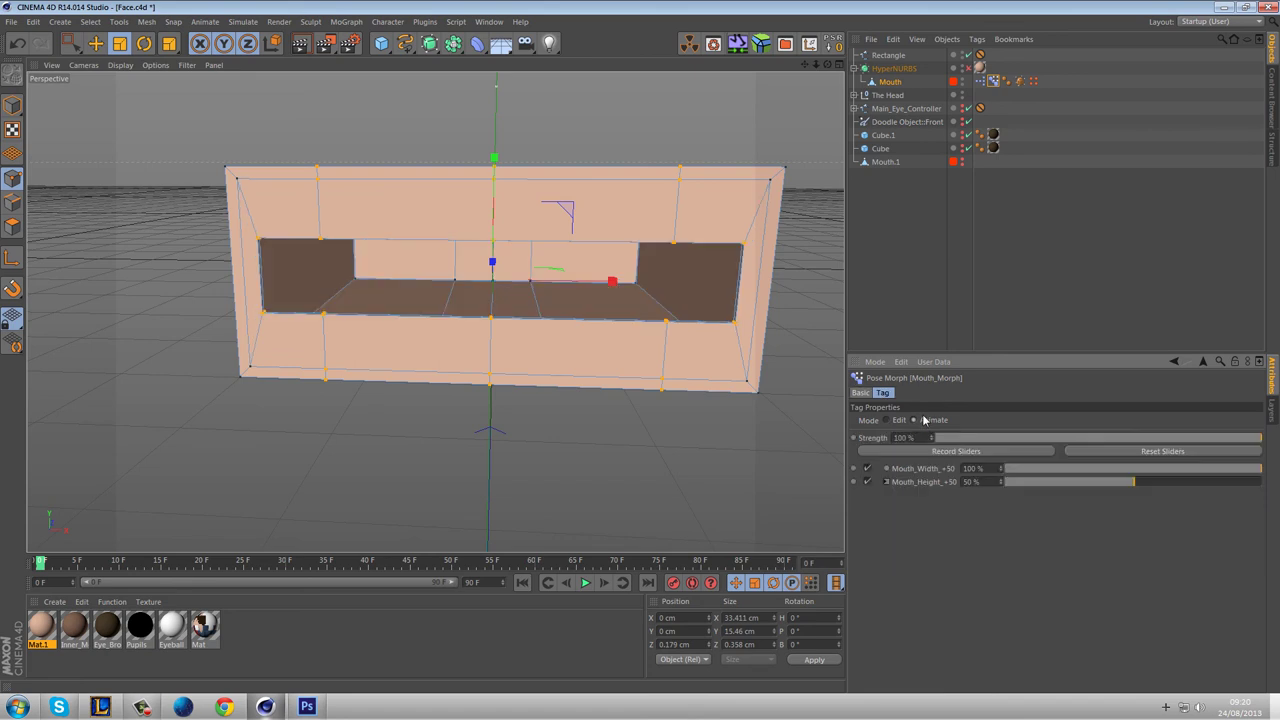
pyautogui.click(12, 105)
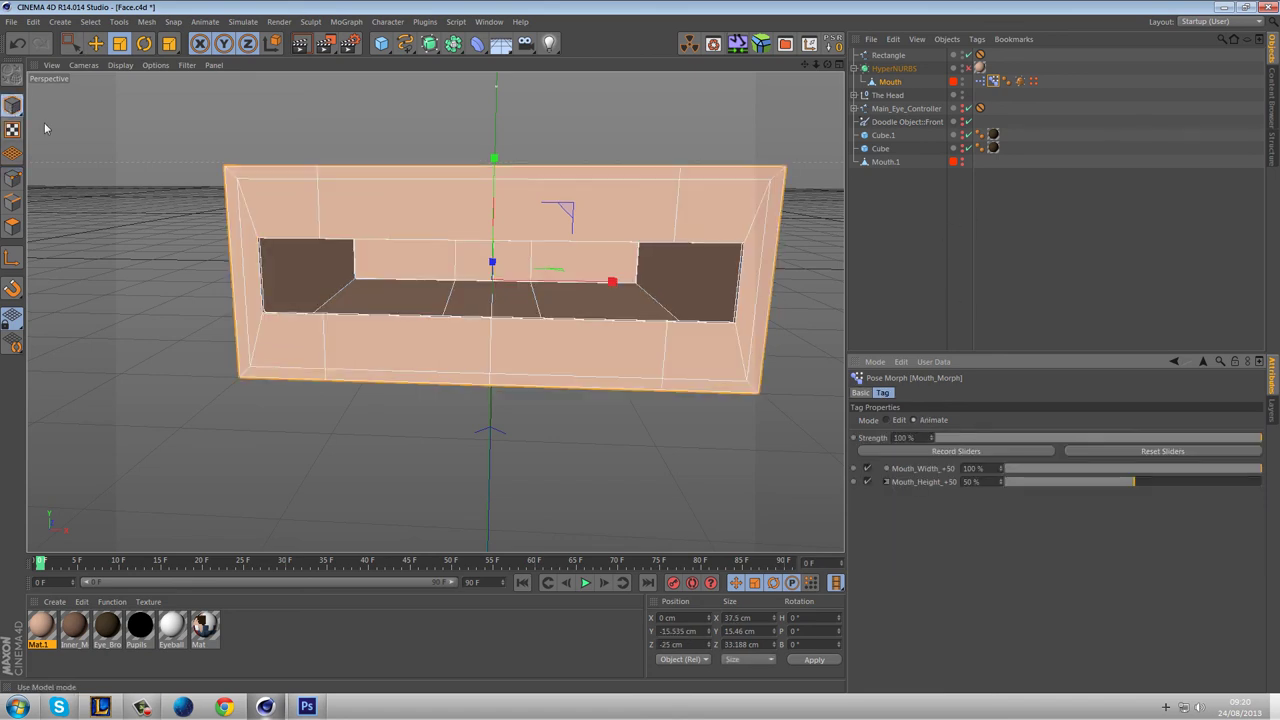
pyautogui.click(200, 130)
pyautogui.click(993, 82)
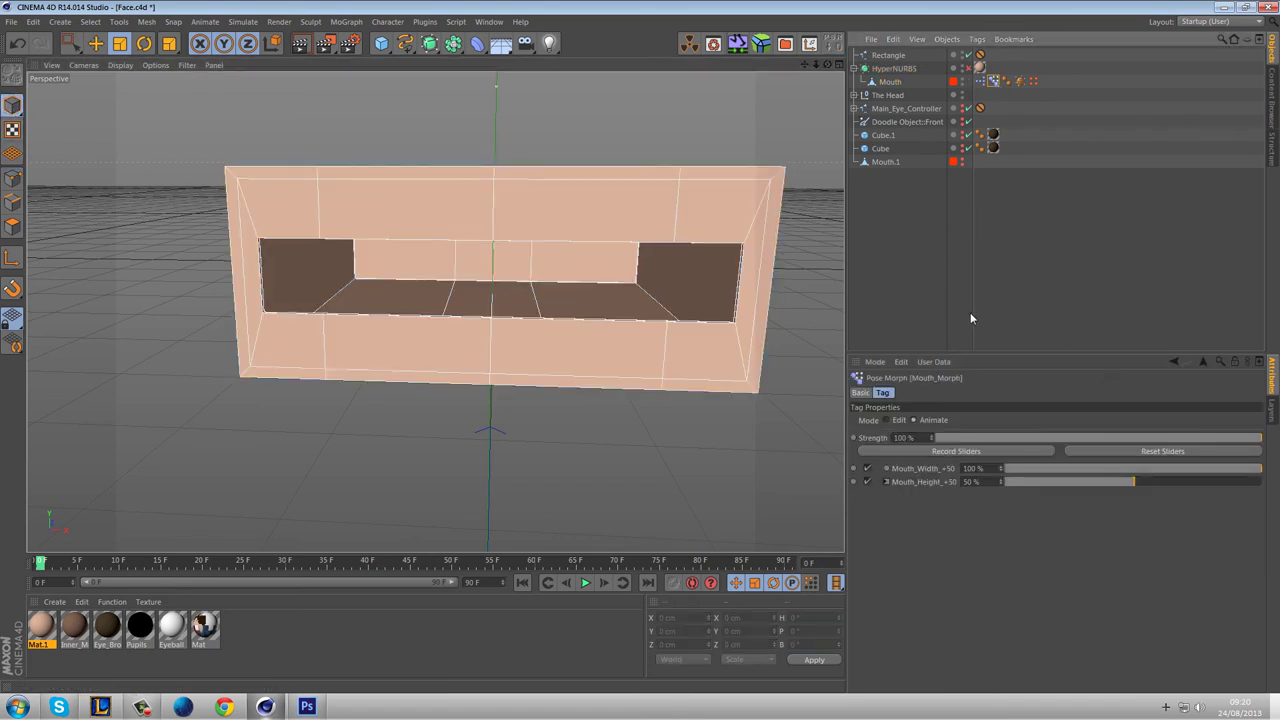
pyautogui.moveTo(1137, 486); pyautogui.dragTo(1047, 486)
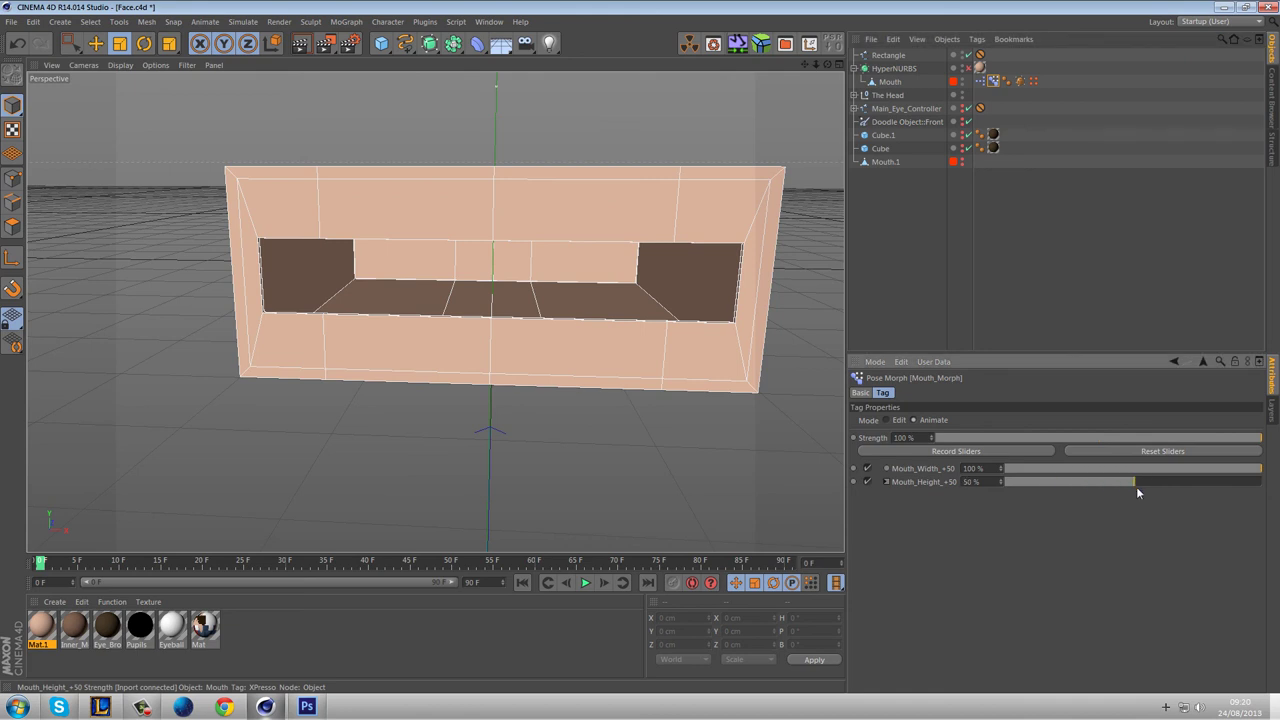
pyautogui.moveTo(1214, 467); pyautogui.dragTo(1262, 462)
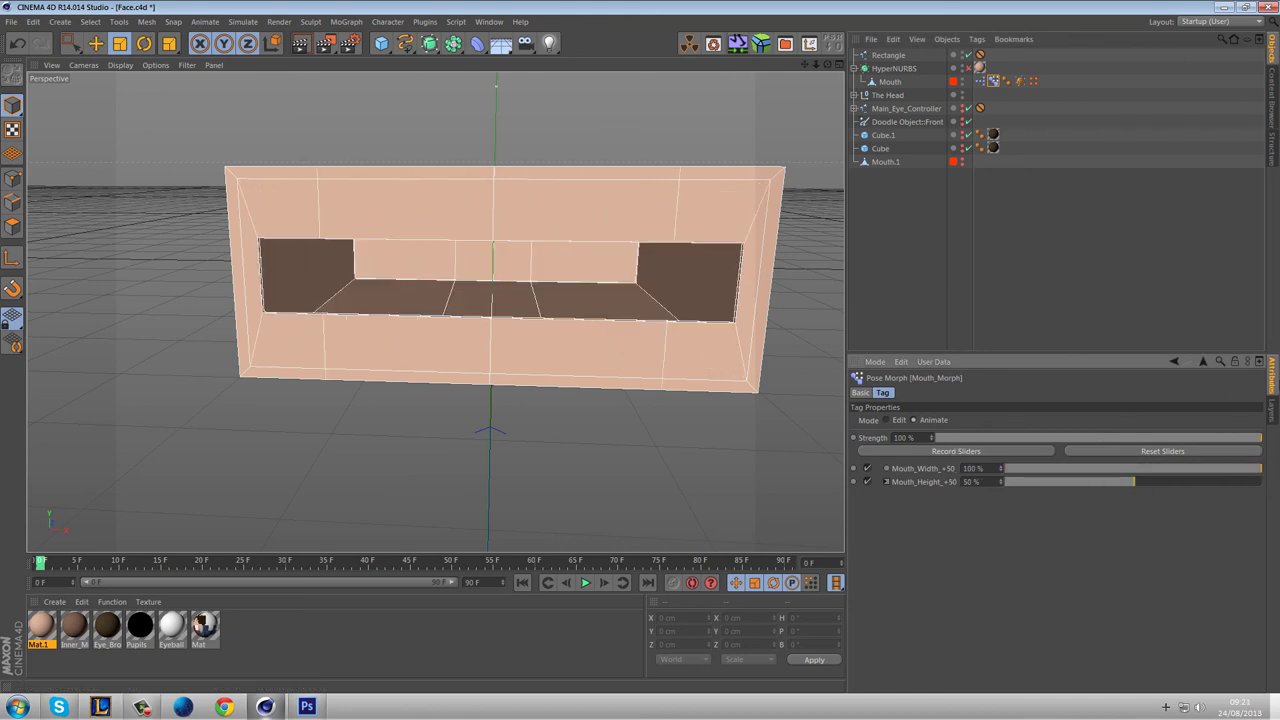
# Add a second rectangle spline in the front view and set its width and height to 5 cm.
pyautogui.scroll(-5, 674, 211)
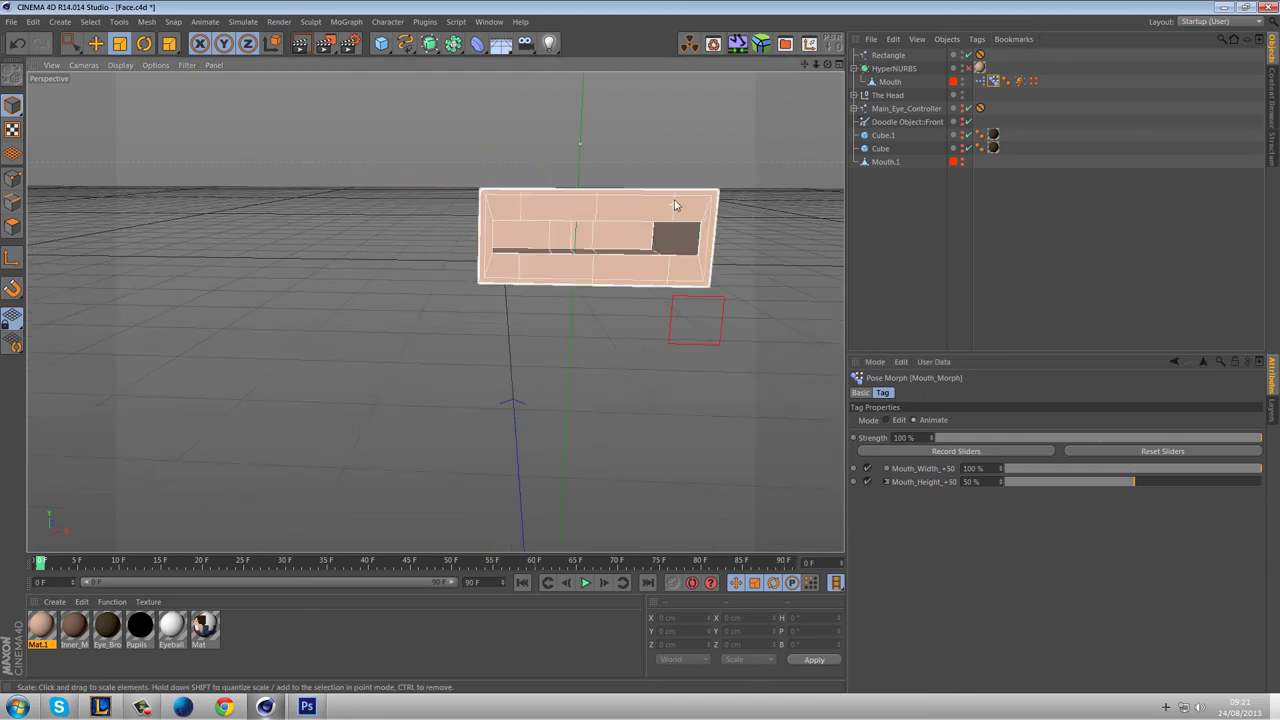
pyautogui.scroll(-1, 700, 260)
pyautogui.middleClick(738, 275)
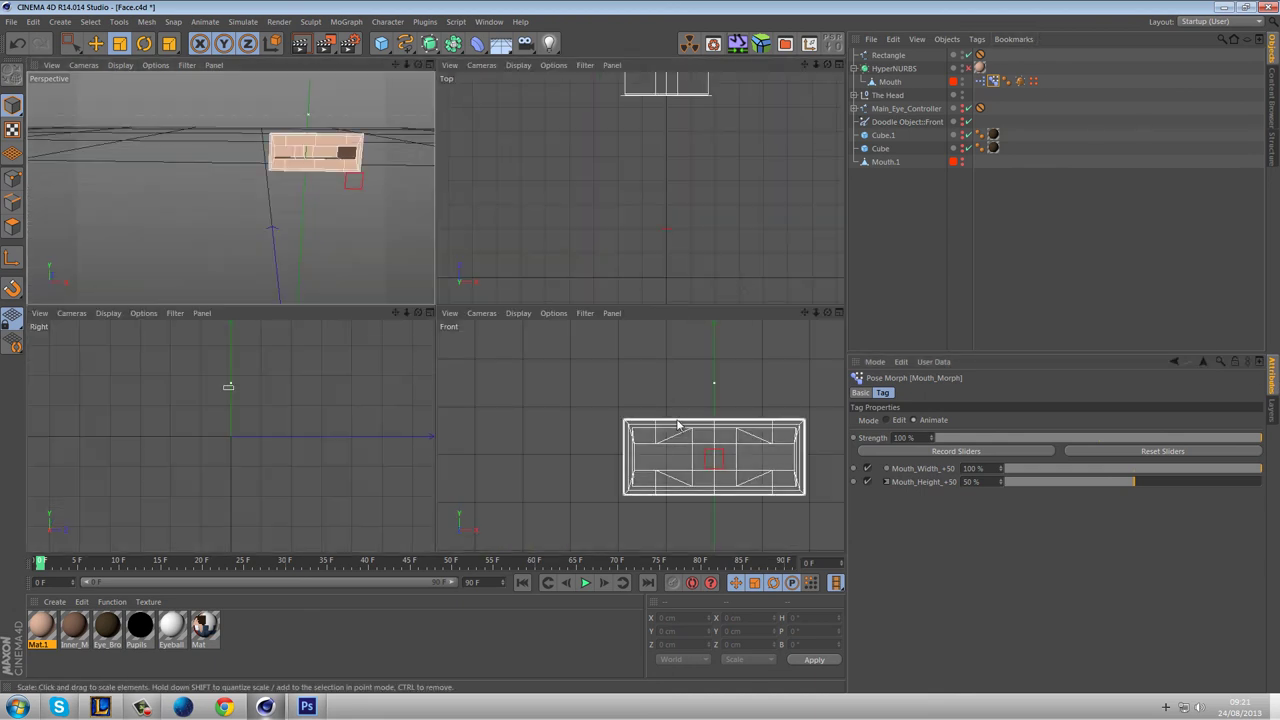
pyautogui.middleClick(740, 400)
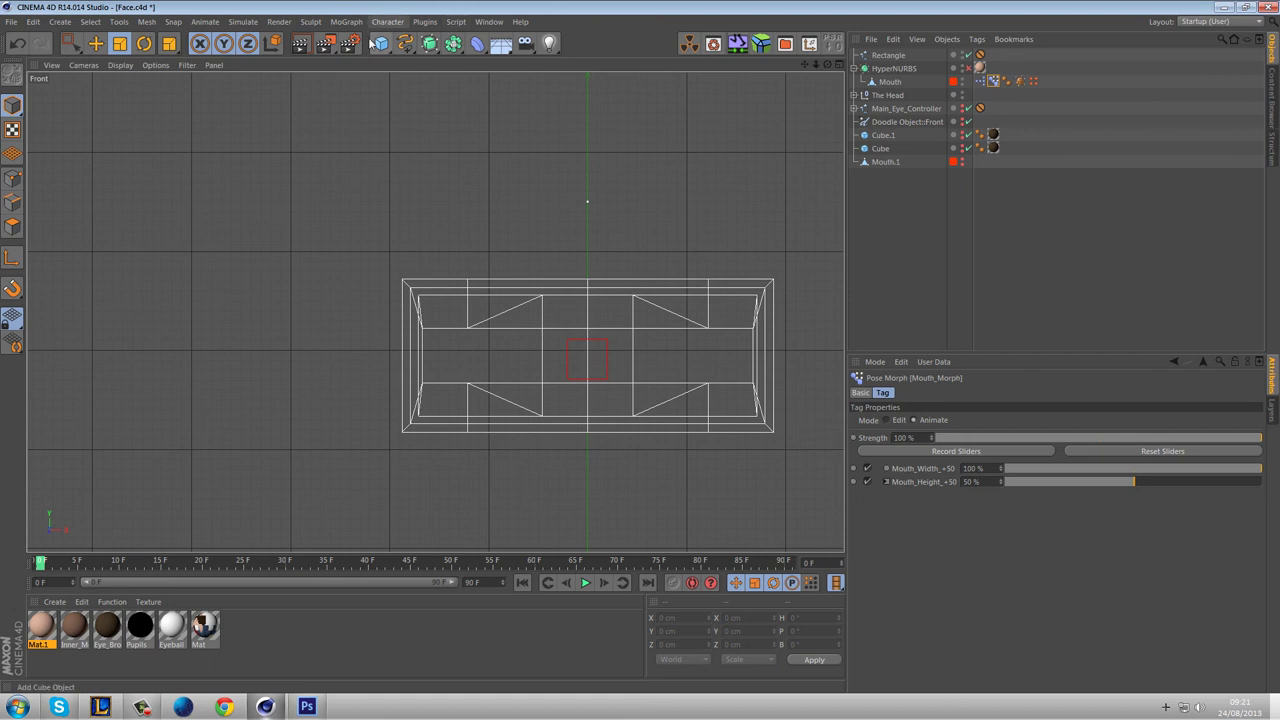
pyautogui.moveTo(406, 44); pyautogui.dragTo(518, 129)
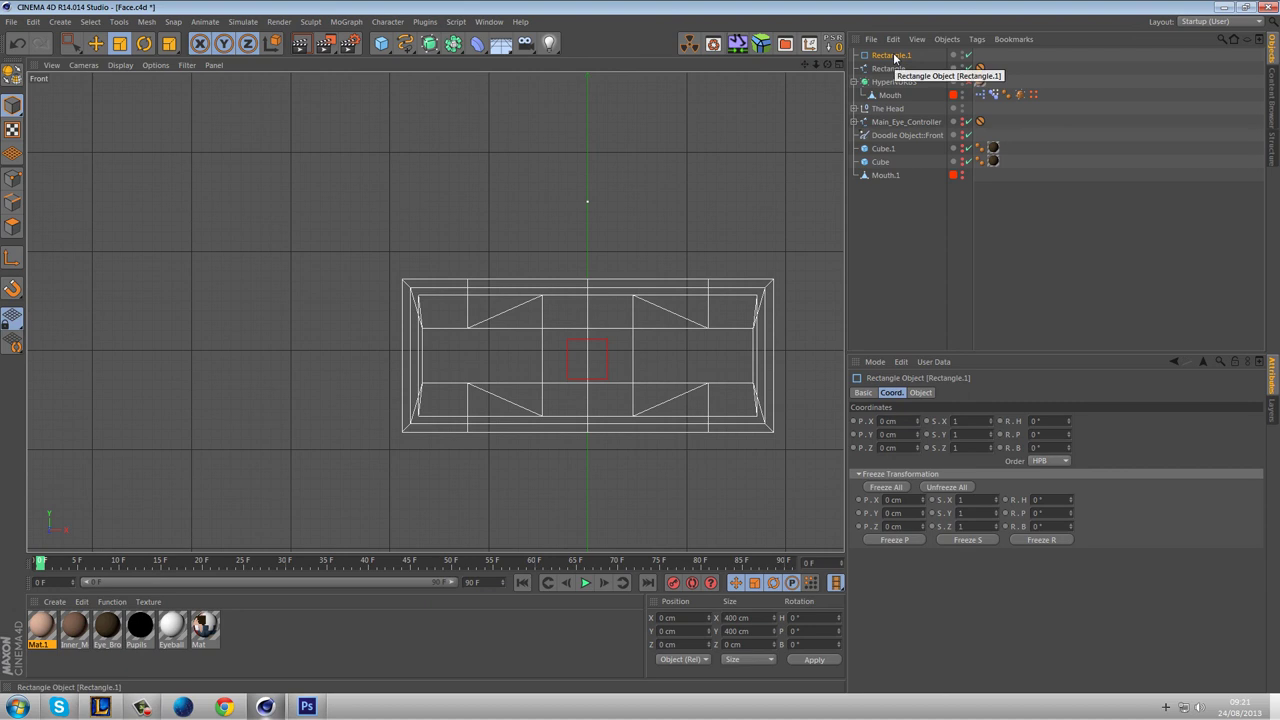
pyautogui.click(920, 392)
pyautogui.click(949, 424)
pyautogui.write('5')
pyautogui.moveTo(957, 435); pyautogui.dragTo(874, 457)
pyautogui.write('5')
pyautogui.click(1031, 446)
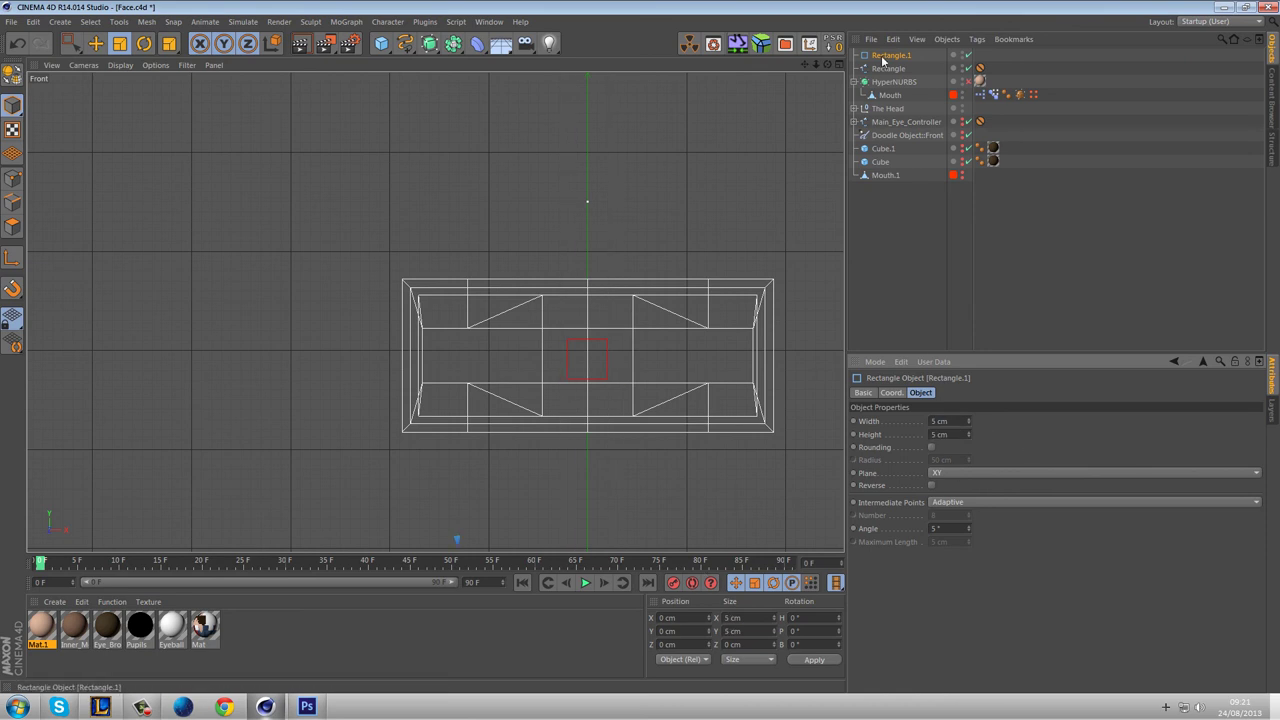
# Move the new rectangle up along Y to about 159 cm so it overlaps the red mouth controller.
pyautogui.scroll(-3, 673, 232)
pyautogui.scroll(10, 670, 237)
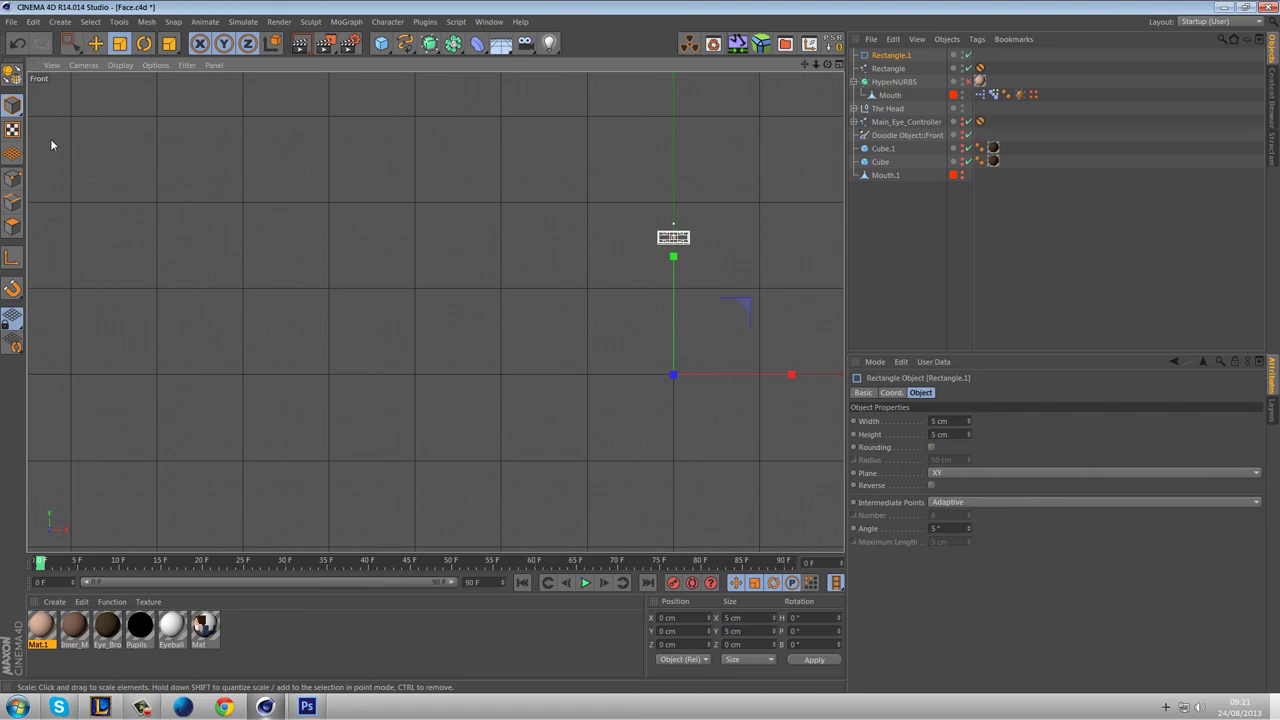
pyautogui.press('e')
pyautogui.moveTo(748, 312); pyautogui.dragTo(748, 174)
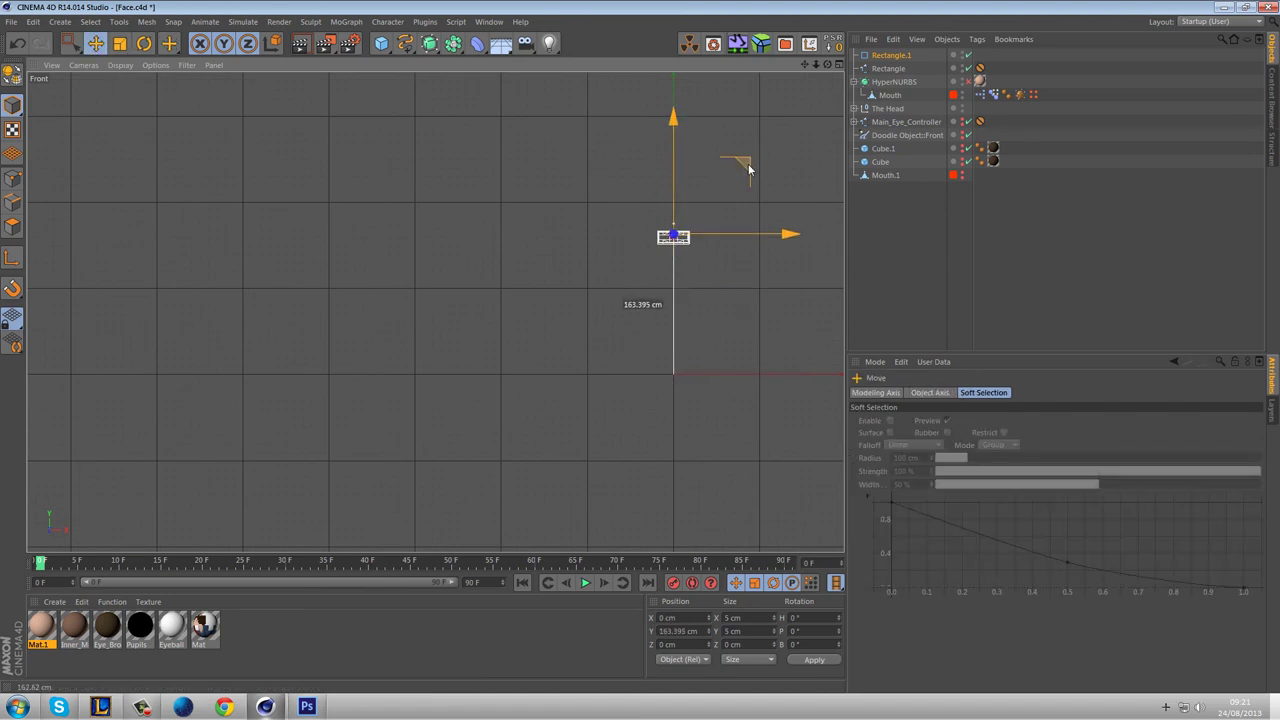
pyautogui.scroll(6, 660, 220)
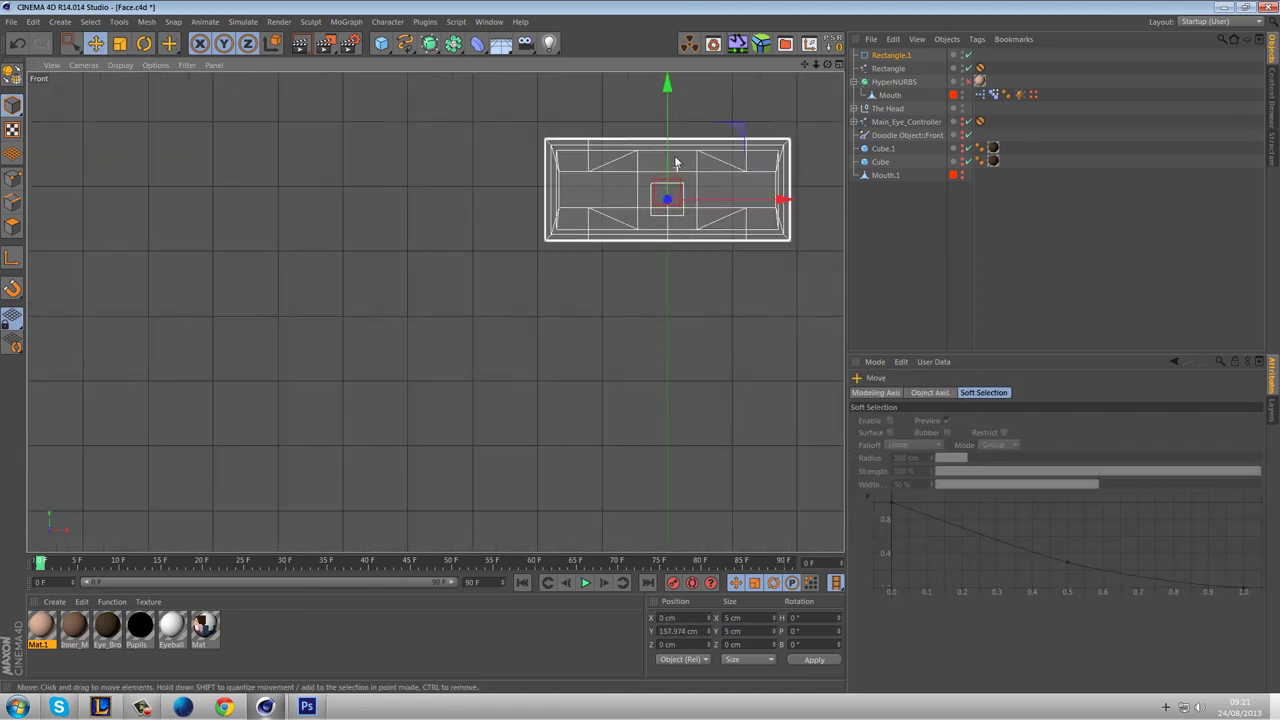
pyautogui.scroll(3, 677, 180)
pyautogui.moveTo(734, 189); pyautogui.dragTo(735, 168)
# Resize the new rectangle to 4 cm wide and 4 cm high and align it with the red controller.
pyautogui.click(890, 55)
pyautogui.click(957, 420)
pyautogui.moveTo(957, 420); pyautogui.dragTo(886, 431)
pyautogui.write('4')
pyautogui.press('Tab')
pyautogui.write('4')
pyautogui.press('Return')
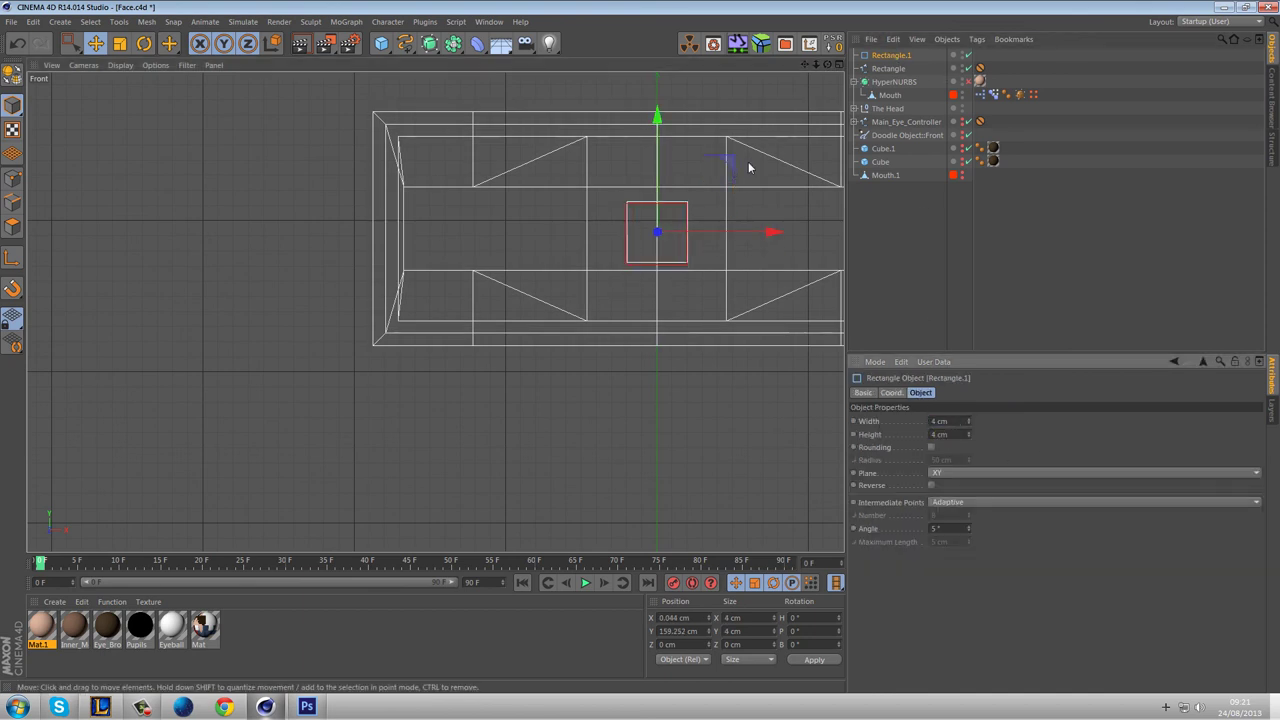
pyautogui.moveTo(730, 162); pyautogui.dragTo(730, 163)
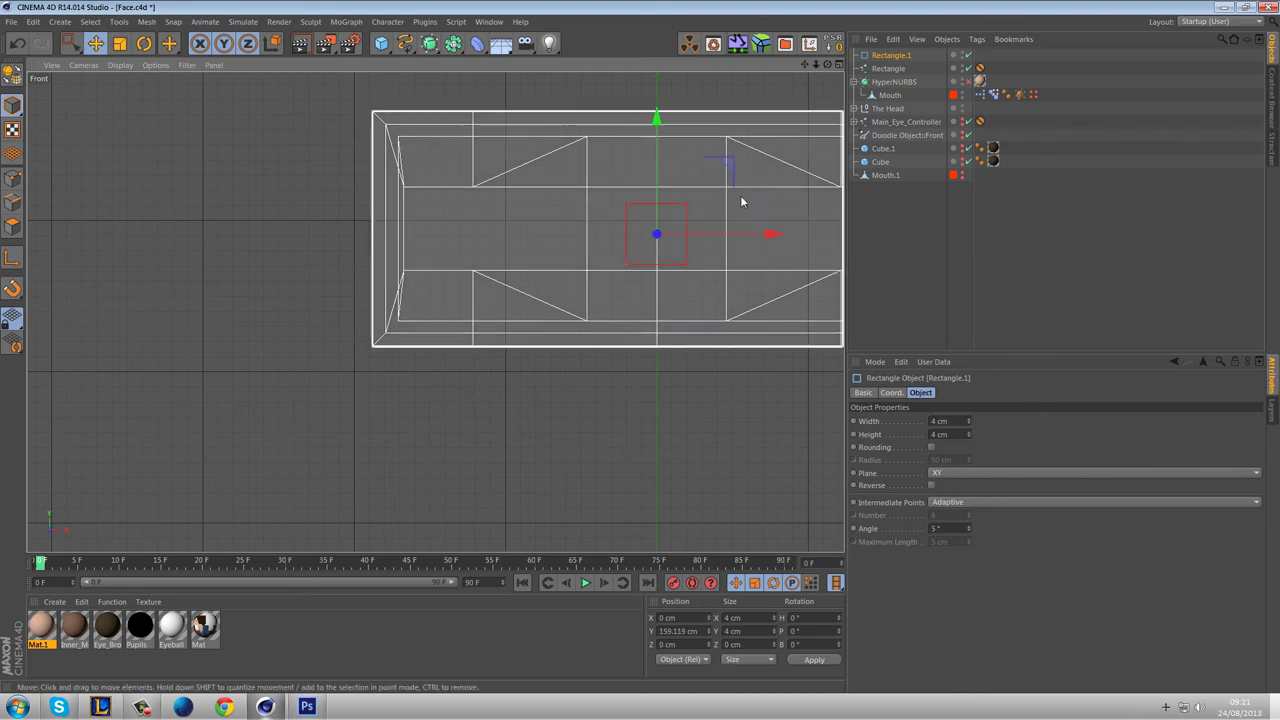
# Shift the new rectangle along X to about 4.4 cm, beside the red controller, and set its Z position to -80 cm.
pyautogui.moveTo(763, 234); pyautogui.dragTo(825, 228)
pyautogui.click(683, 644)
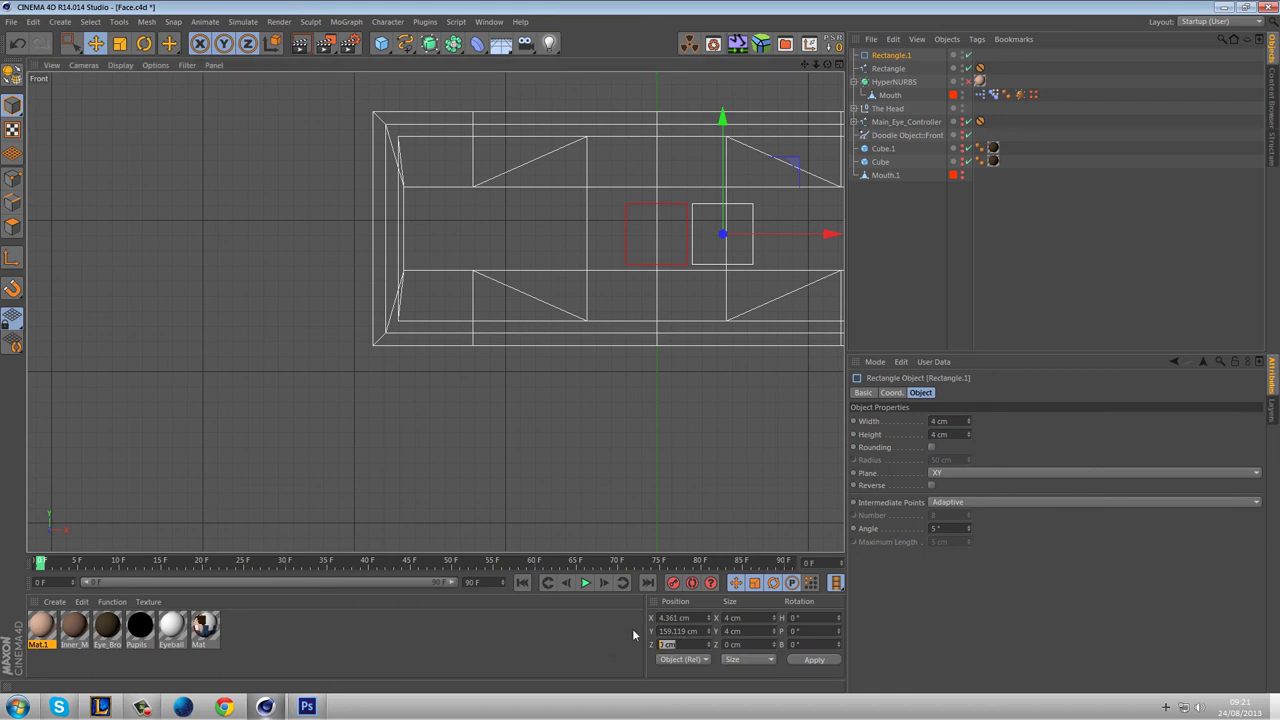
pyautogui.write('-80')
pyautogui.press('Return')
# Make the new rectangle editable and turn on a teal display colour of RGB 3, 221, 163.
pyautogui.press('c')
pyautogui.click(862, 392)
pyautogui.click(945, 473)
pyautogui.click(955, 514)
pyautogui.click(940, 487)
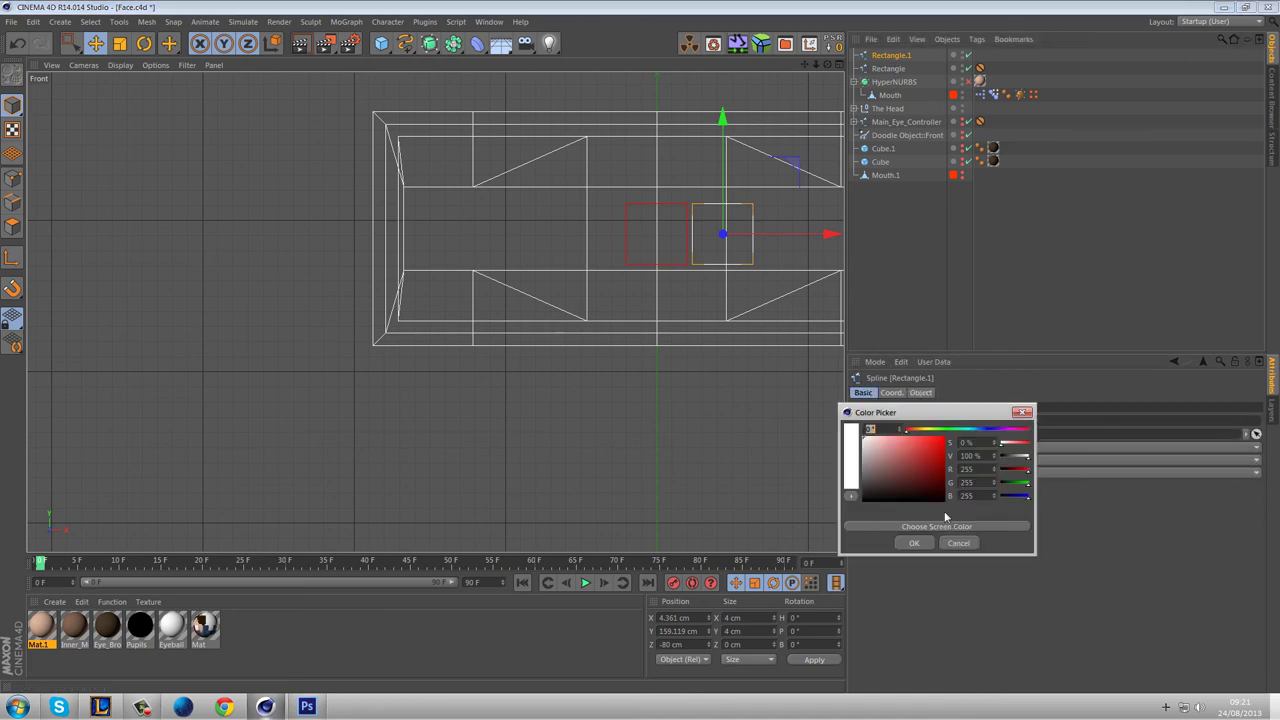
pyautogui.click(963, 431)
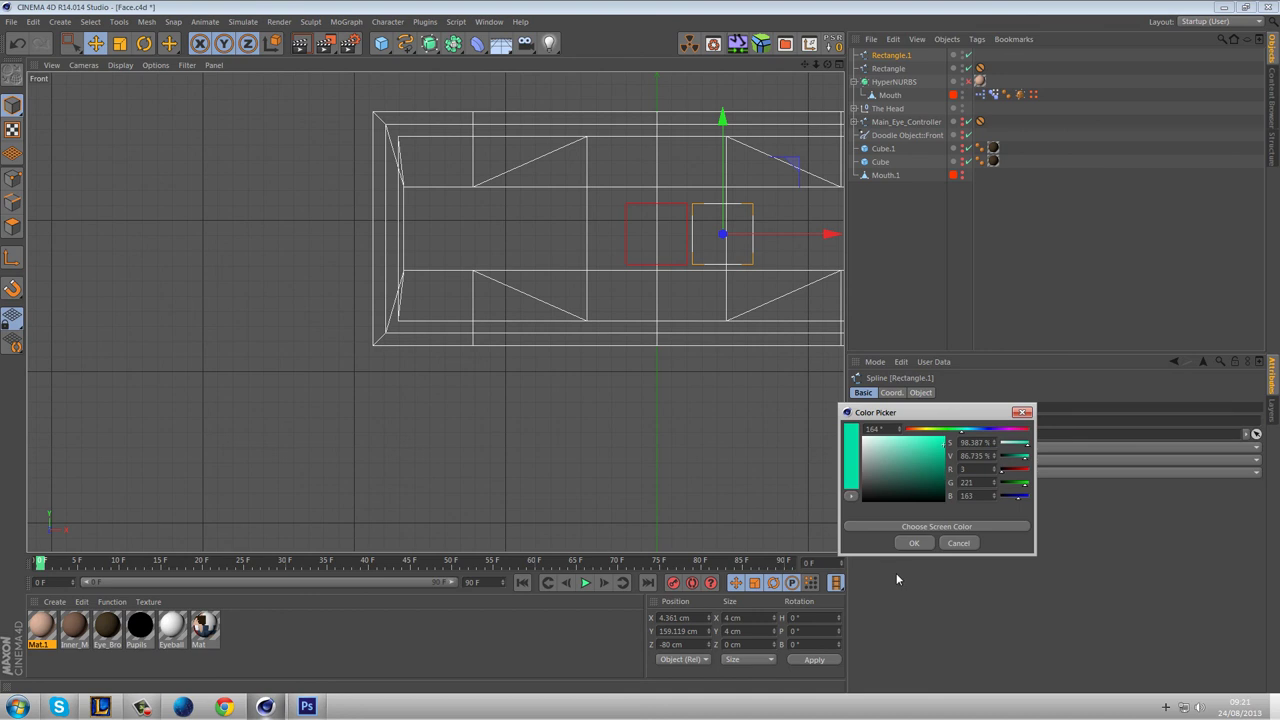
pyautogui.click(913, 543)
pyautogui.click(912, 296)
pyautogui.keyDown('alt'); pyautogui.moveTo(749, 232); pyautogui.dragTo(628, 311, button='middle'); pyautogui.keyUp('alt')
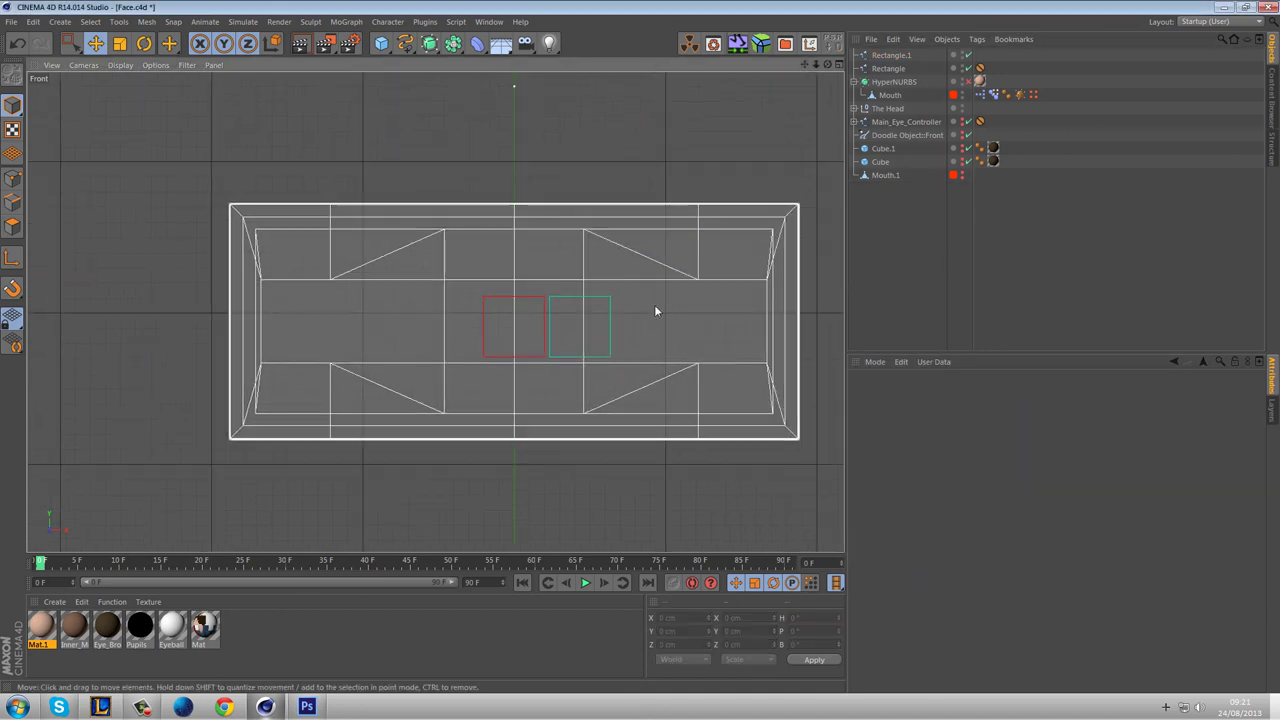
# Add the second rectangle to the Mouth's XPresso graph and duplicate the Range Mapper and Mouth_Morph nodes beside it.
pyautogui.click(889, 55)
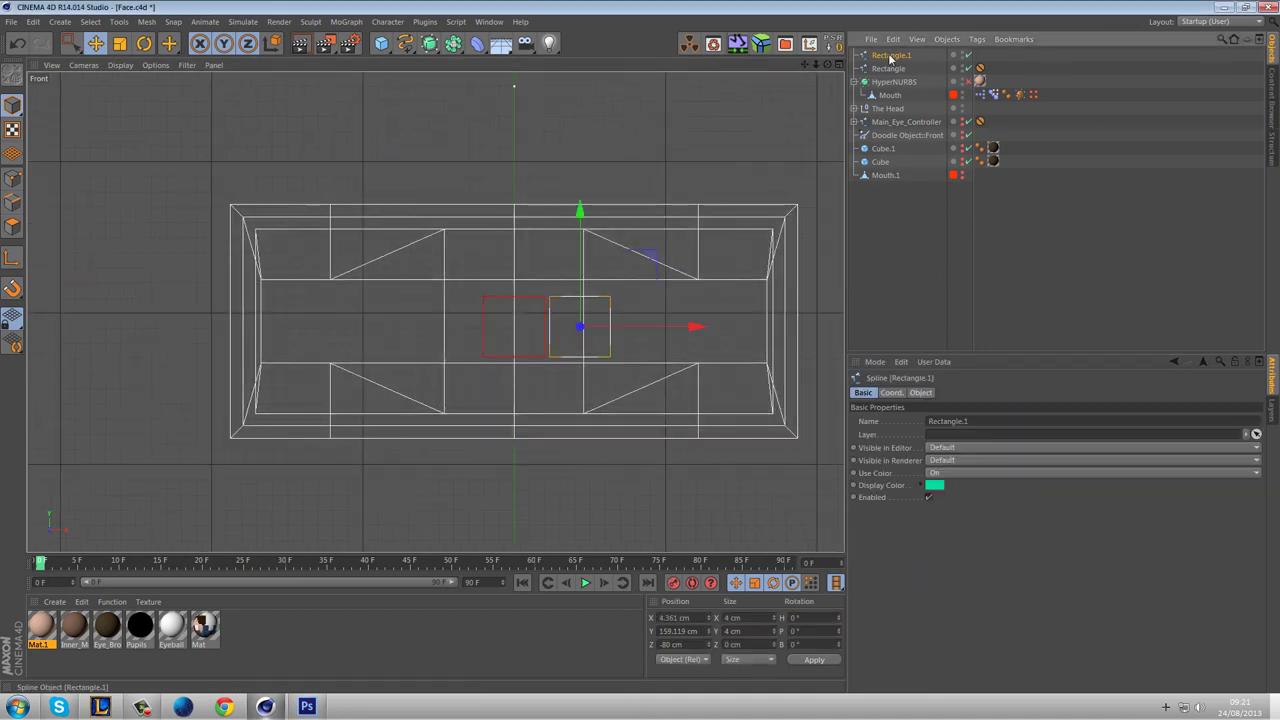
pyautogui.doubleClick(979, 95)
pyautogui.moveTo(893, 66); pyautogui.dragTo(140, 192)
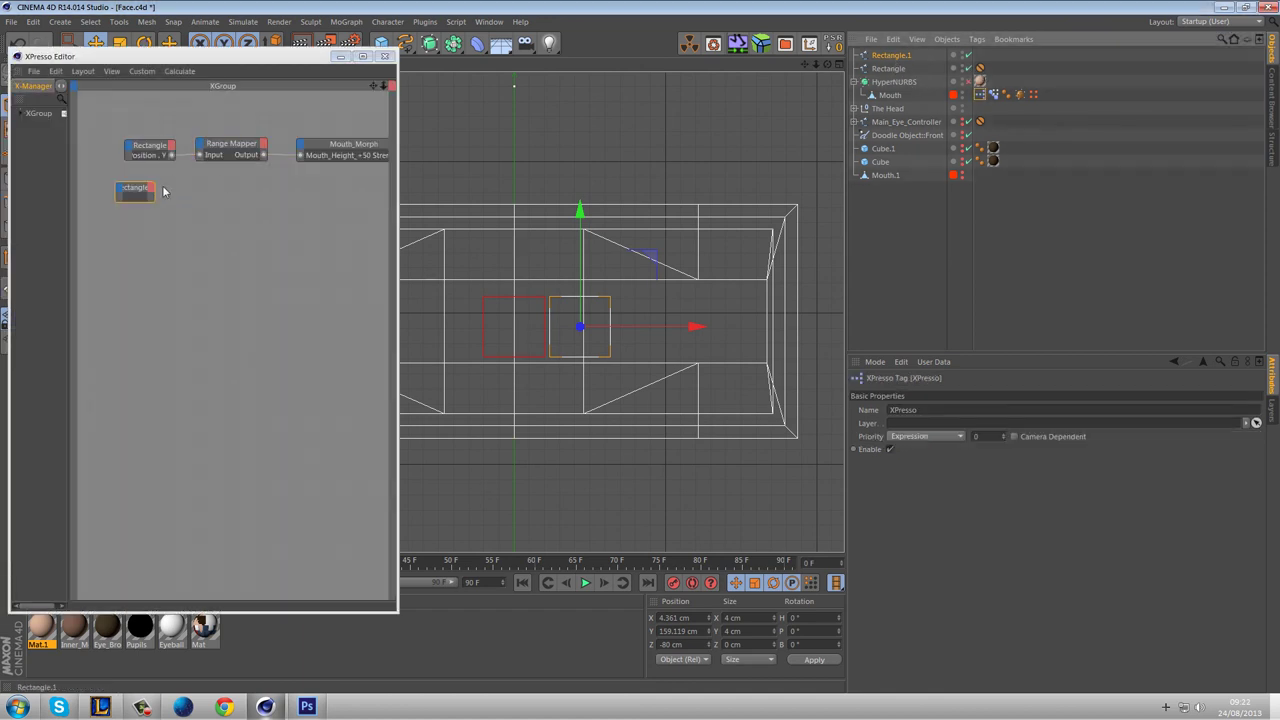
pyautogui.moveTo(223, 146); pyautogui.dragTo(208, 195)
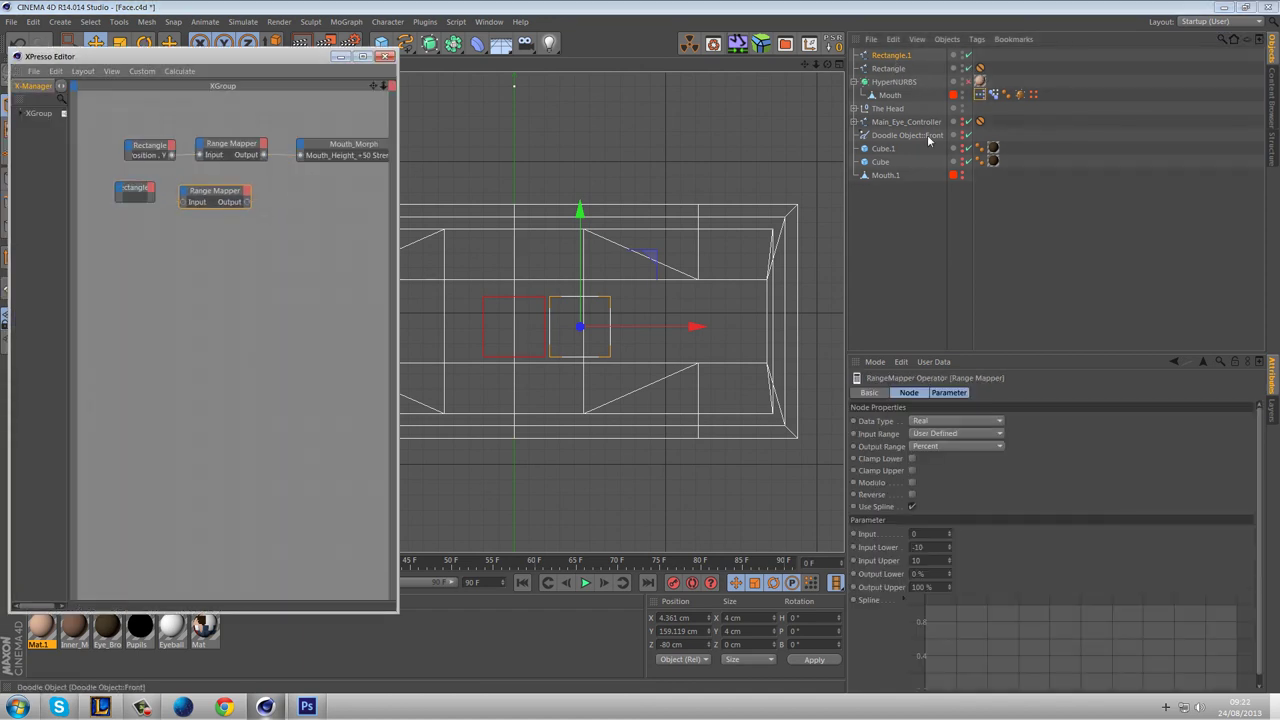
pyautogui.keyDown('ctrl'); pyautogui.moveTo(356, 156); pyautogui.dragTo(312, 204); pyautogui.keyUp('ctrl')
# Replace the duplicated Mouth_Morph node's height input with Mouth_Width_+50 Strength and connect the duplicated Range Mapper's output to it.
pyautogui.rightClick(316, 207)
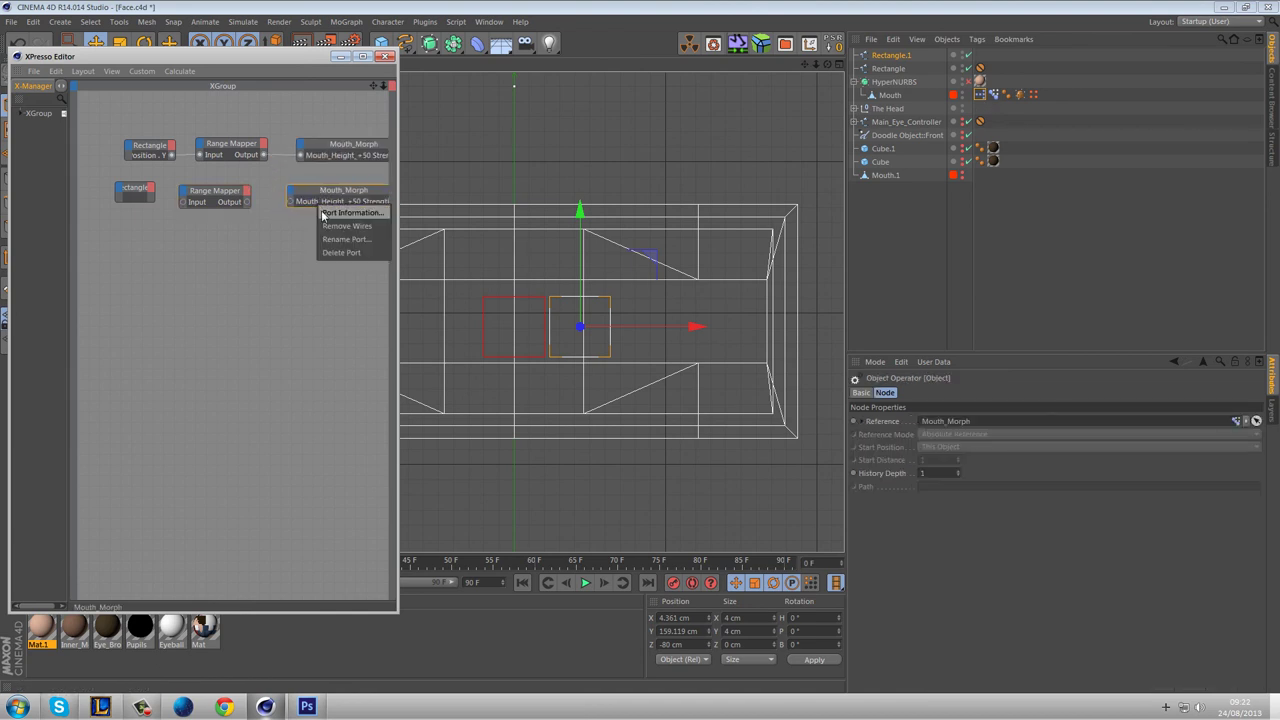
pyautogui.click(340, 253)
pyautogui.click(288, 196)
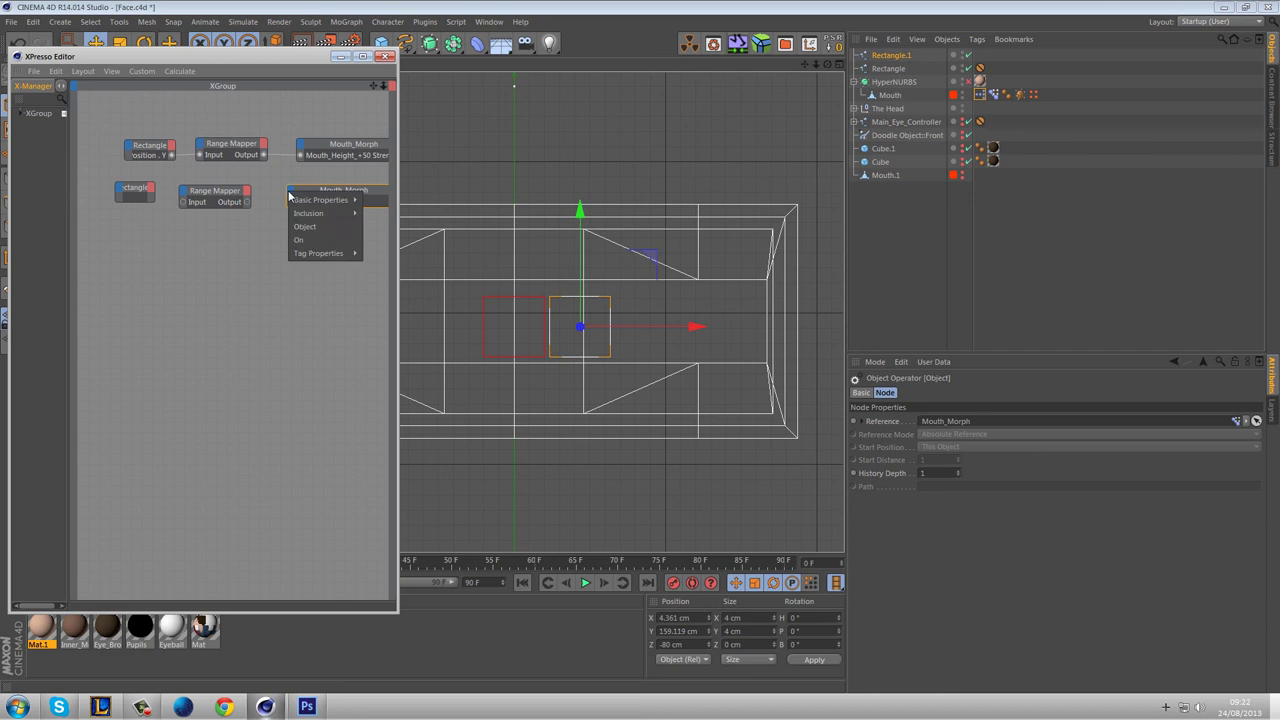
pyautogui.moveTo(325, 254)
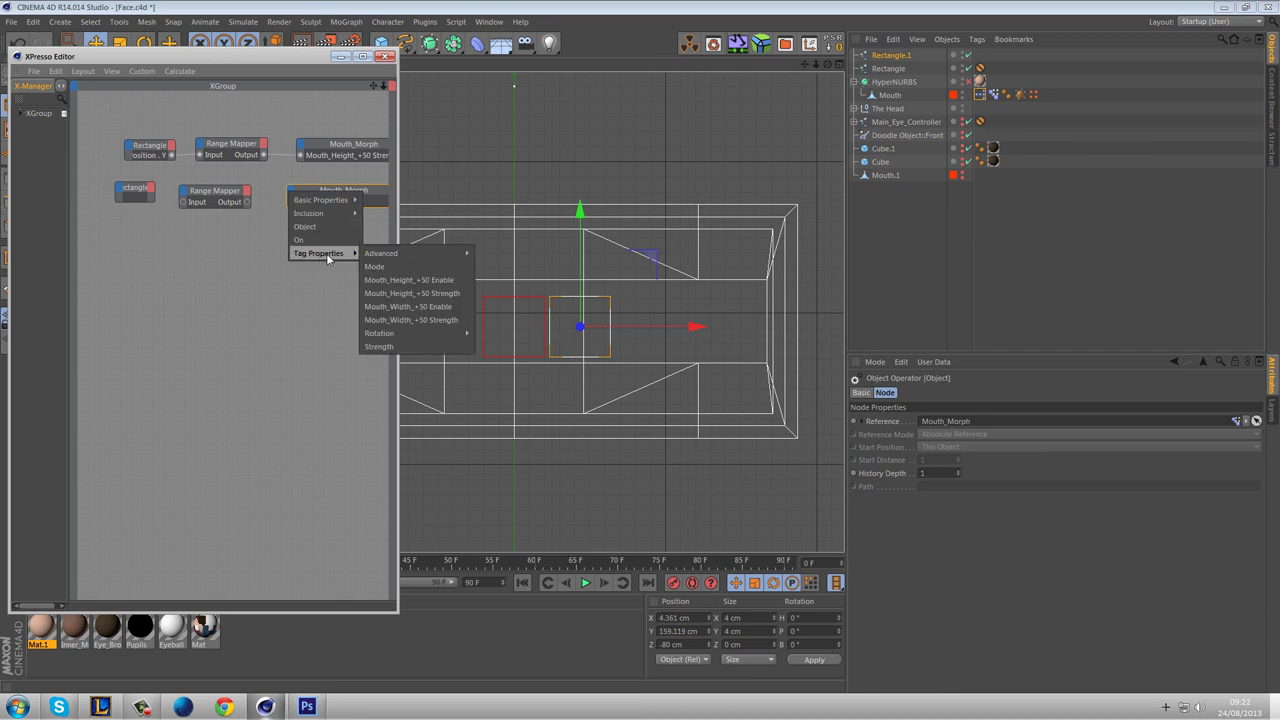
pyautogui.click(452, 320)
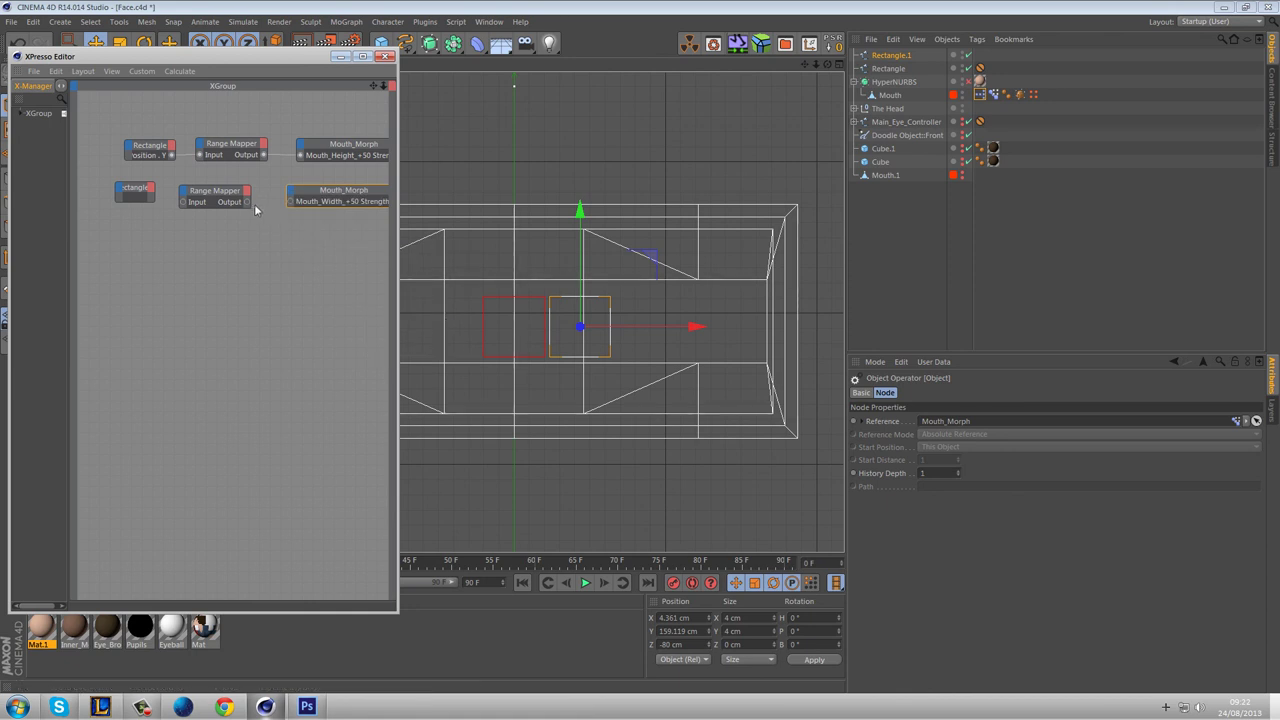
pyautogui.moveTo(290, 204); pyautogui.dragTo(290, 202)
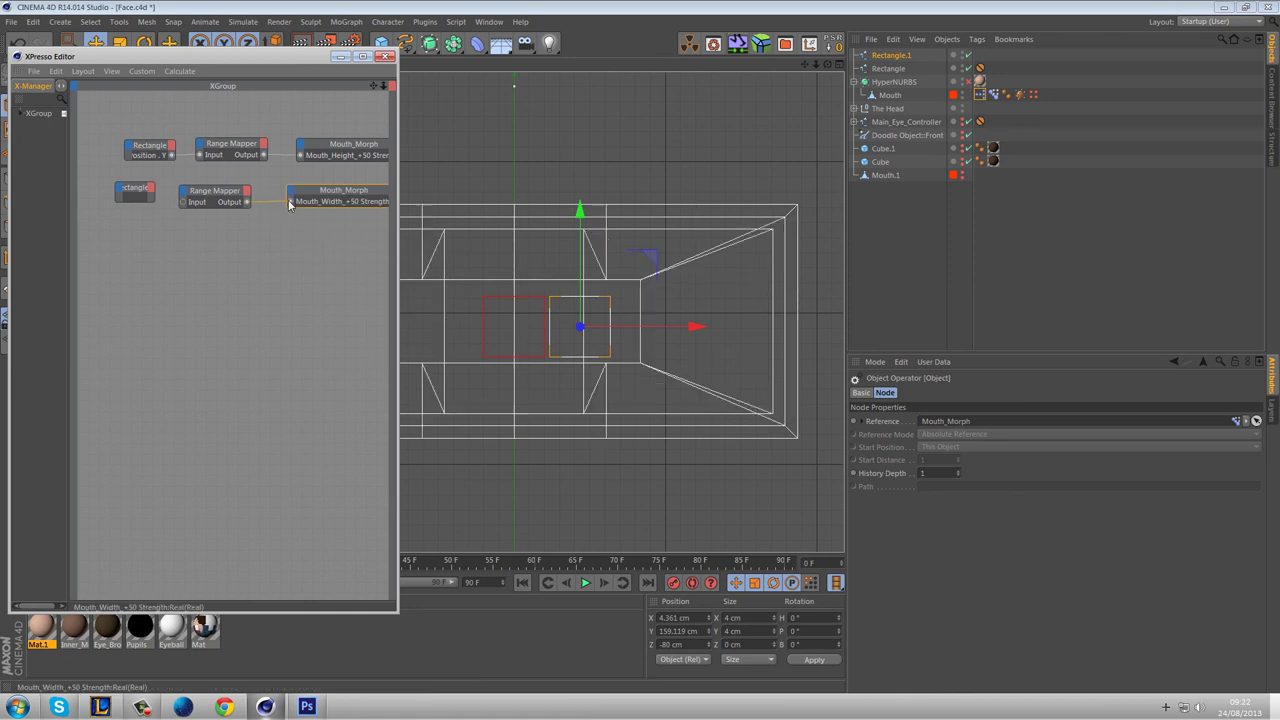
pyautogui.click(156, 190)
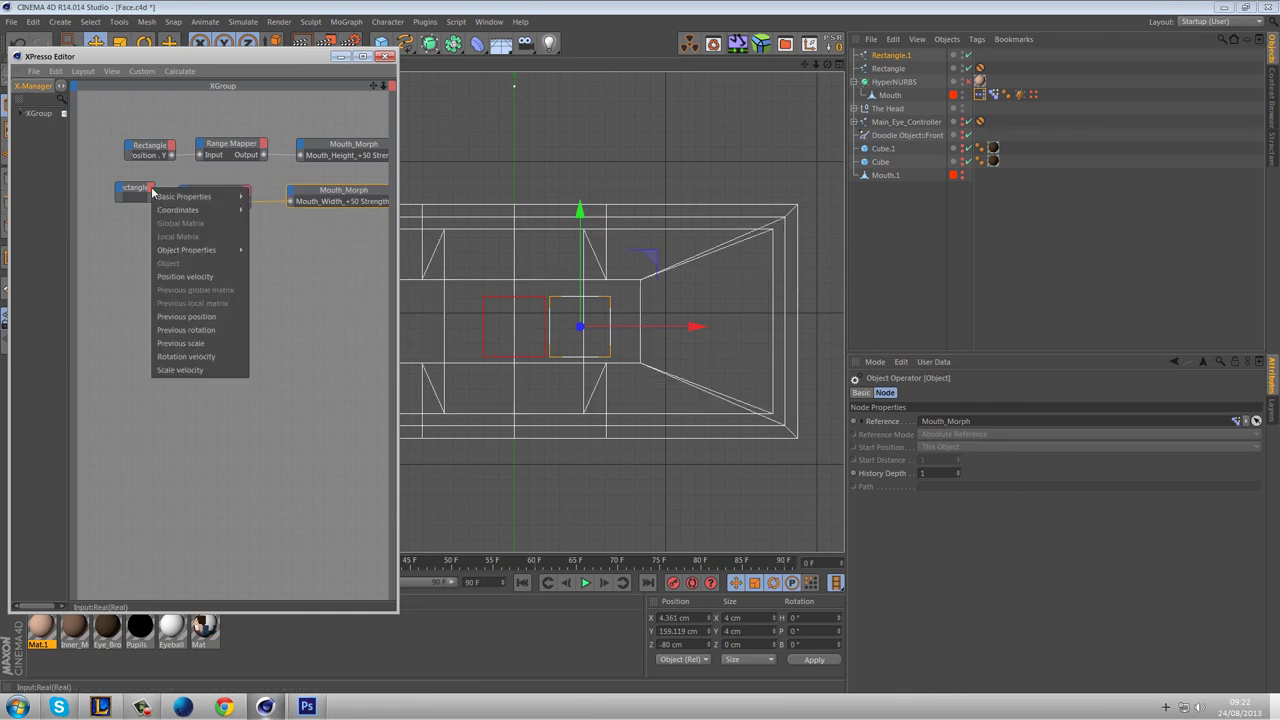
pyautogui.moveTo(159, 212)
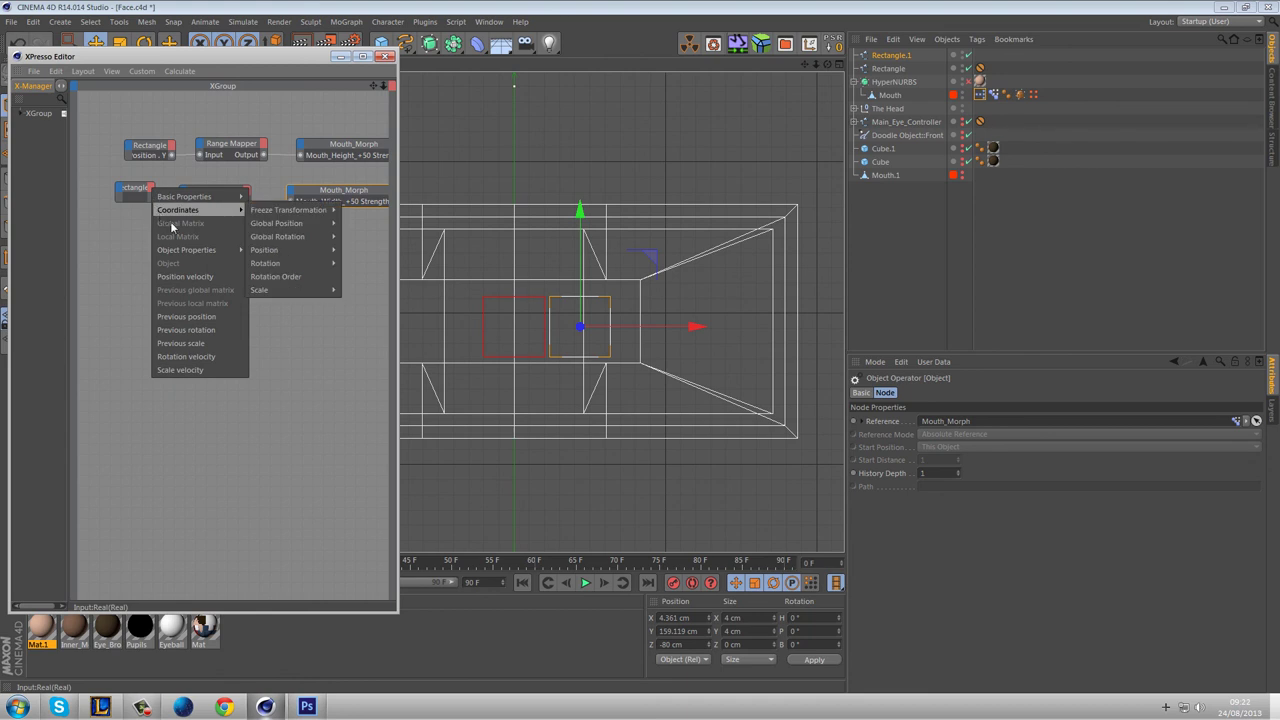
pyautogui.click(270, 321)
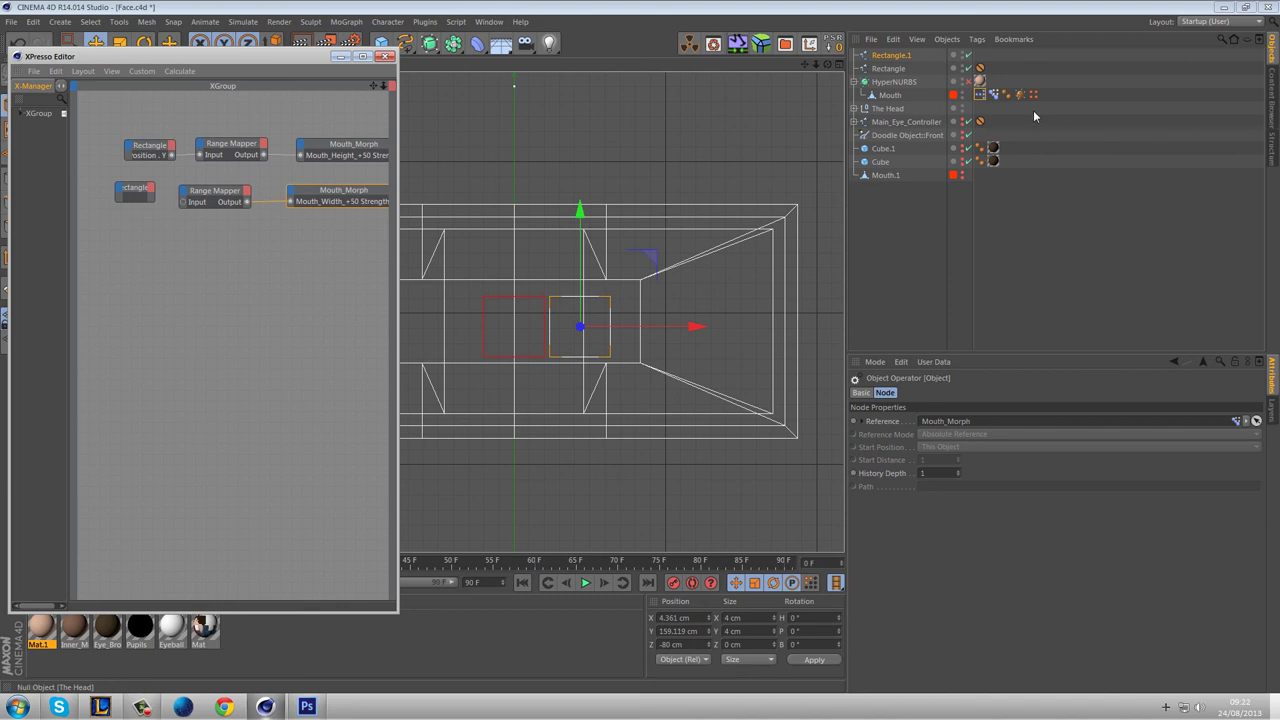
# Freeze all of the second rectangle's transformations and copy the first rectangle's Protection tag onto it.
pyautogui.click(890, 55)
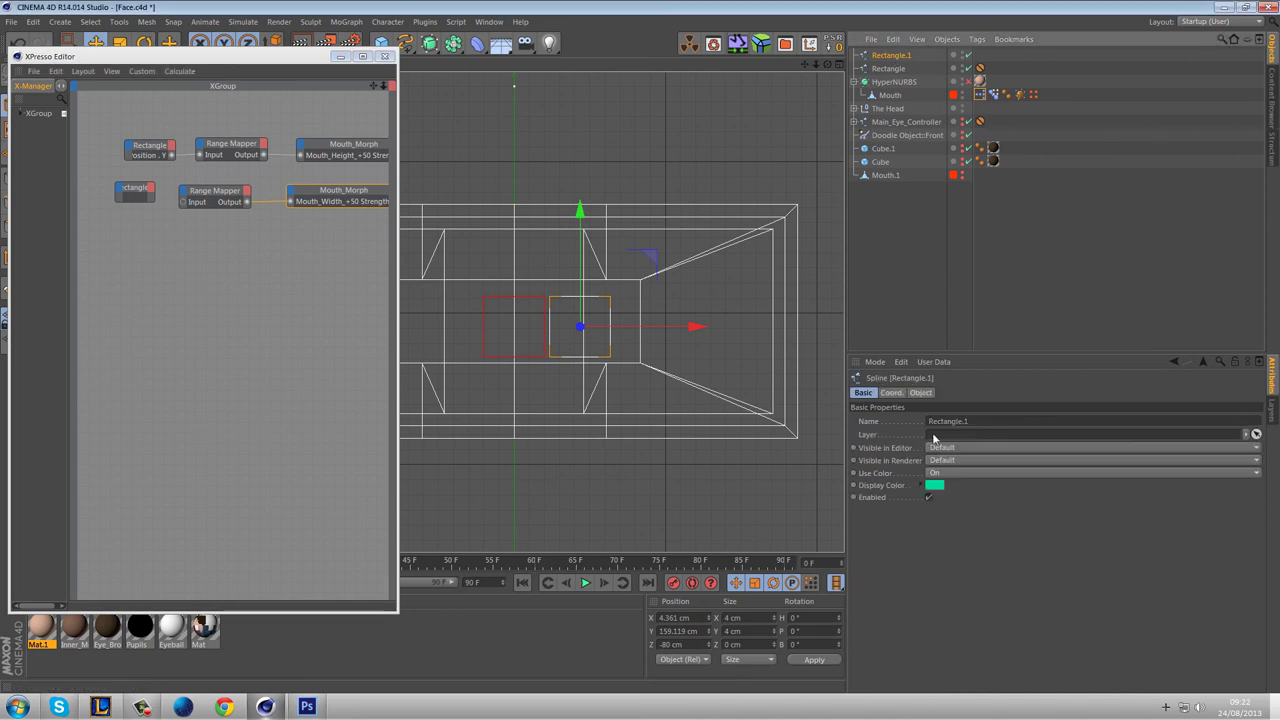
pyautogui.click(889, 393)
pyautogui.click(896, 488)
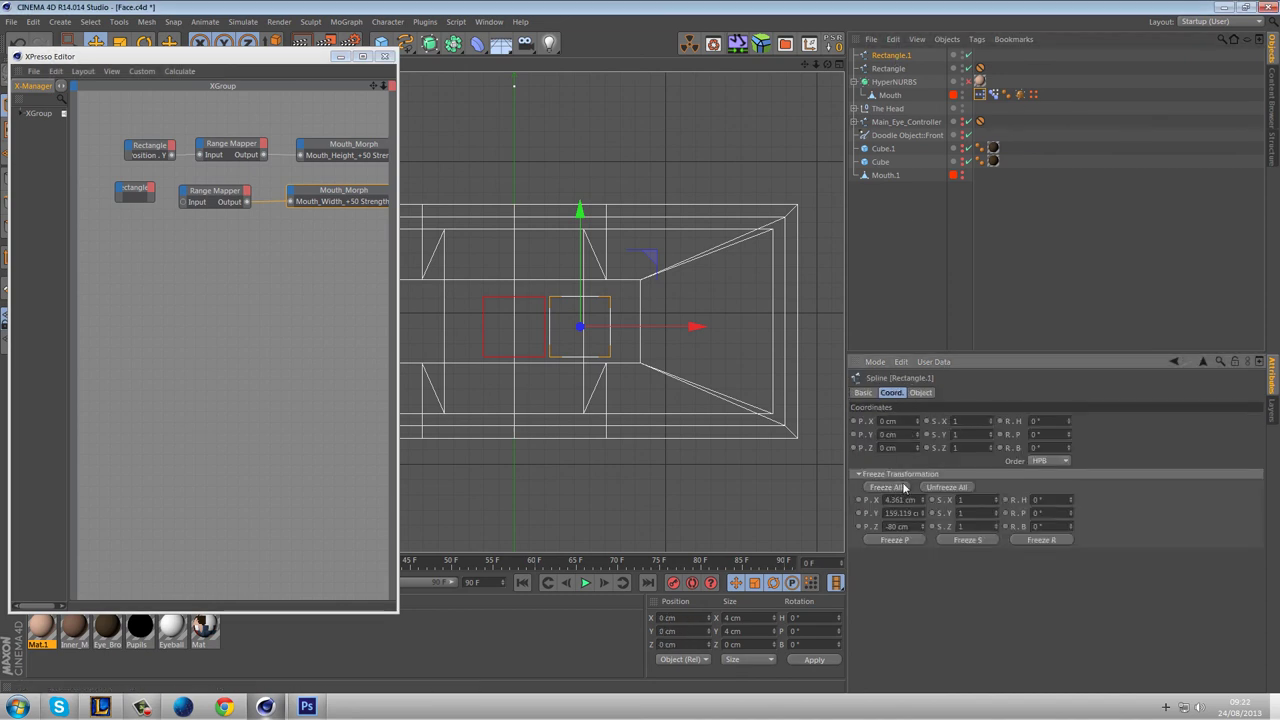
pyautogui.click(979, 68)
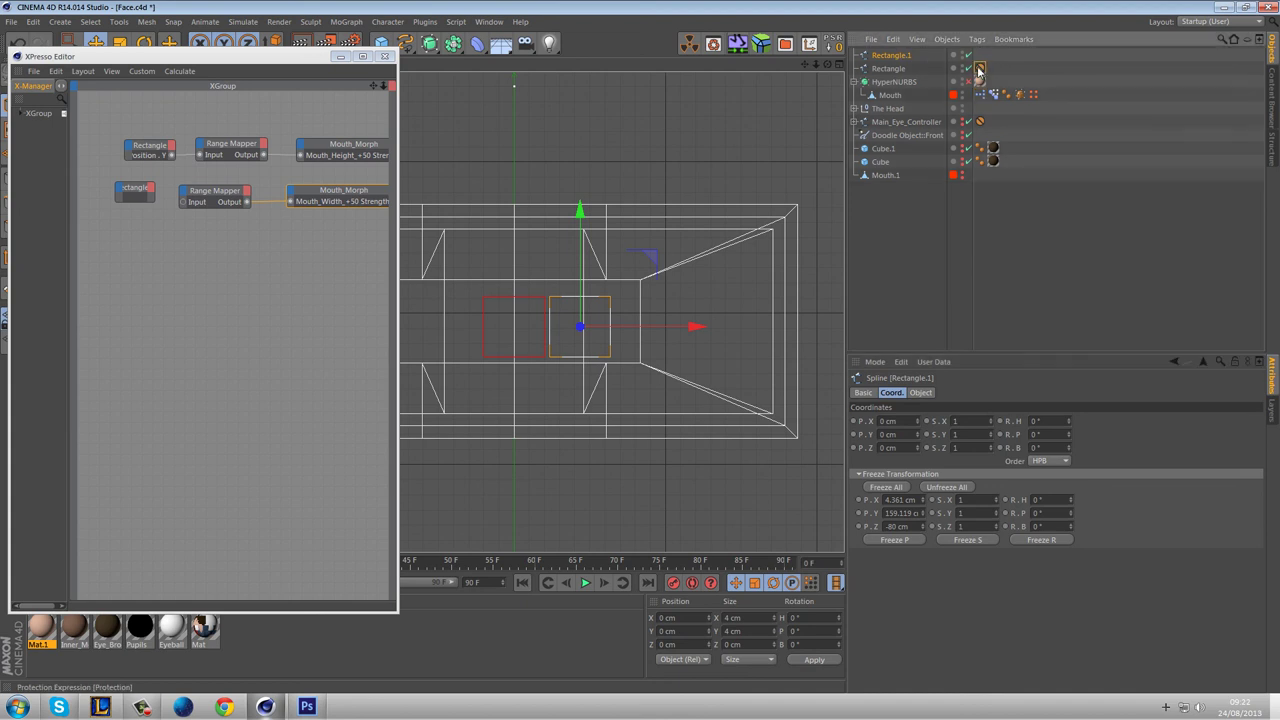
pyautogui.keyDown('ctrl'); pyautogui.moveTo(905, 60); pyautogui.dragTo(893, 58); pyautogui.keyUp('ctrl')
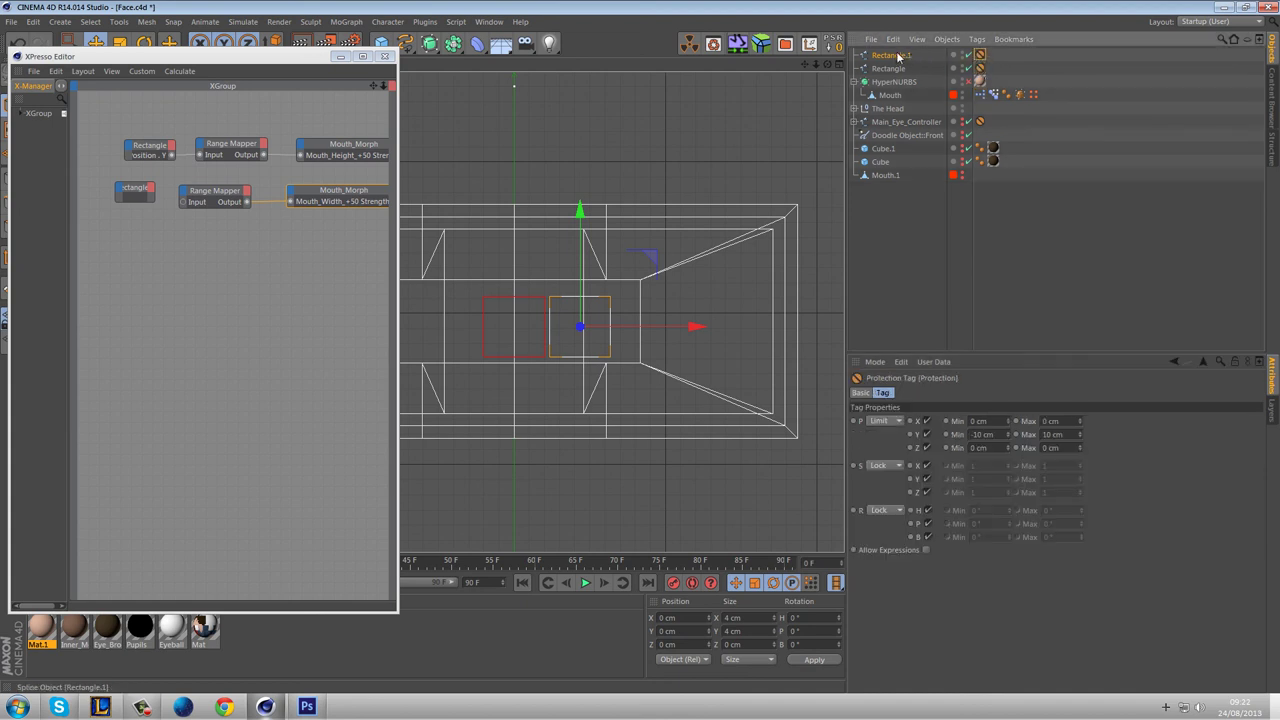
pyautogui.click(890, 55)
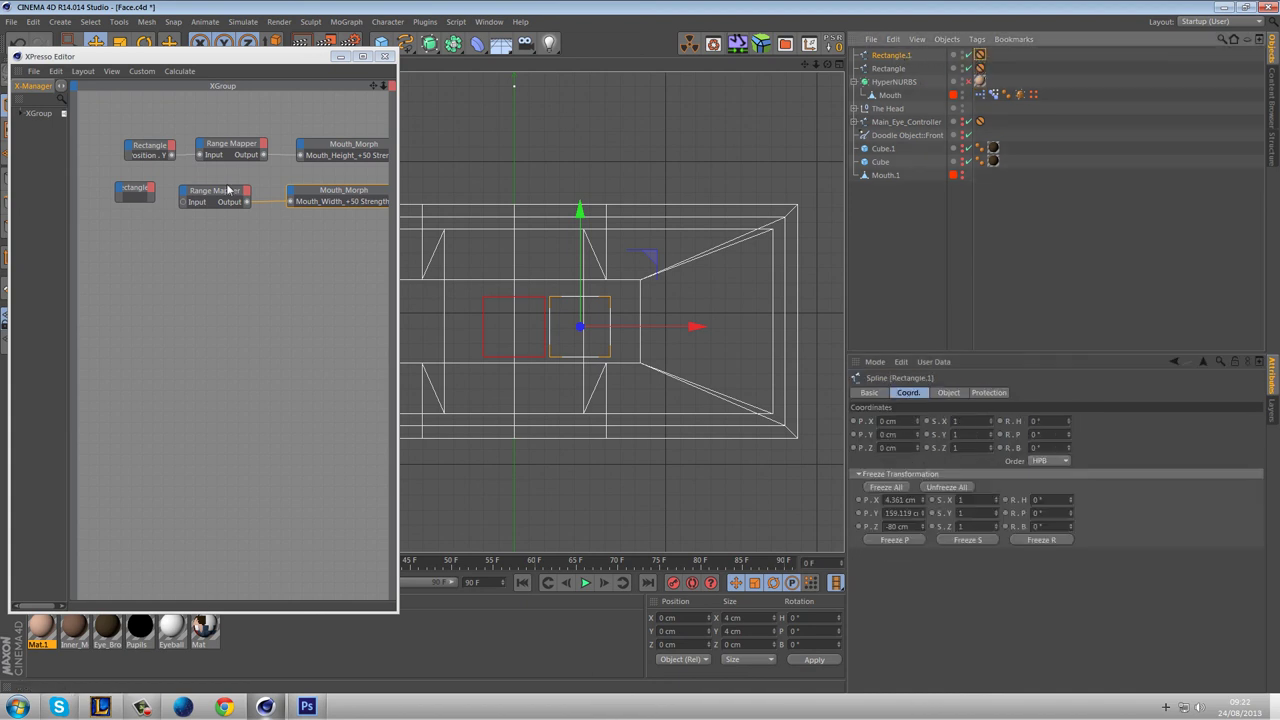
# Add a Position Y output to the second rectangle's node, connect it to the duplicated Range Mapper and close the XPresso editor.
pyautogui.click(150, 188)
pyautogui.moveTo(195, 208)
pyautogui.moveTo(286, 248)
pyautogui.click(358, 262)
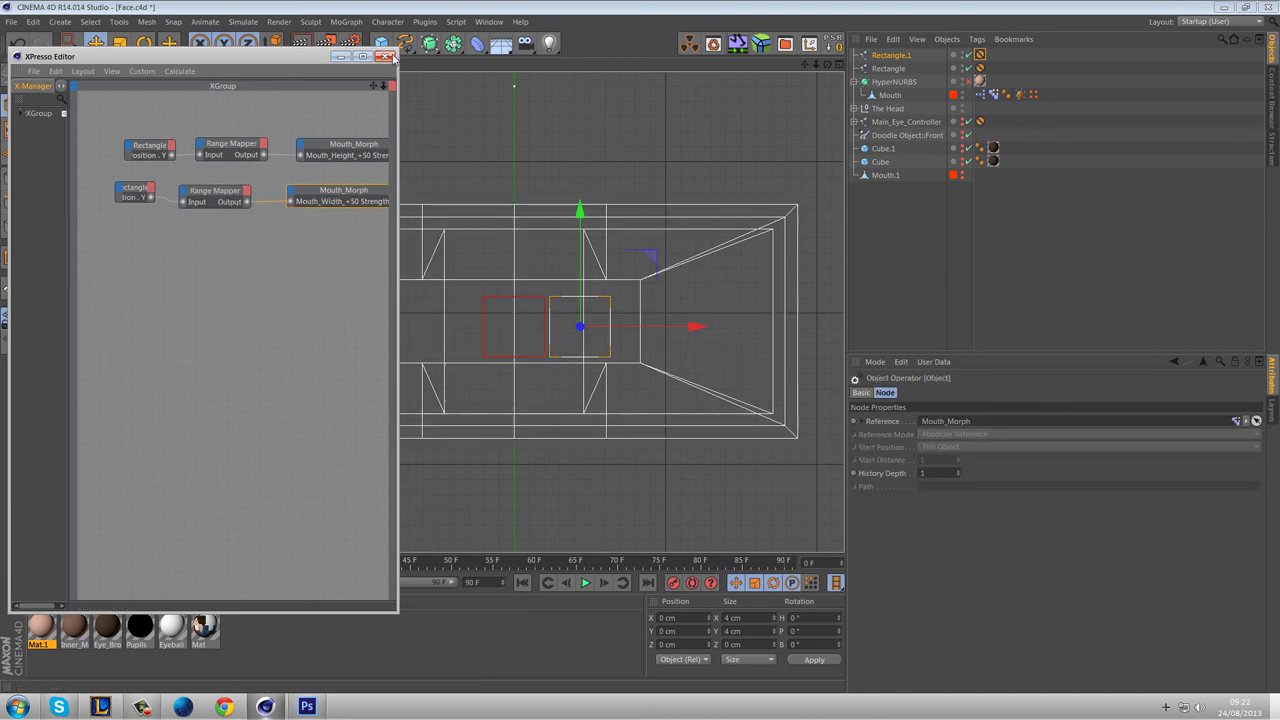
pyautogui.click(384, 56)
# Check the copied Protection limits and test both controllers in the perspective view by moving them up and down along Y.
pyautogui.middleClick(465, 148)
pyautogui.middleClick(289, 153)
pyautogui.keyDown('alt'); pyautogui.moveTo(485, 348); pyautogui.dragTo(694, 220); pyautogui.keyUp('alt')
pyautogui.click(980, 55)
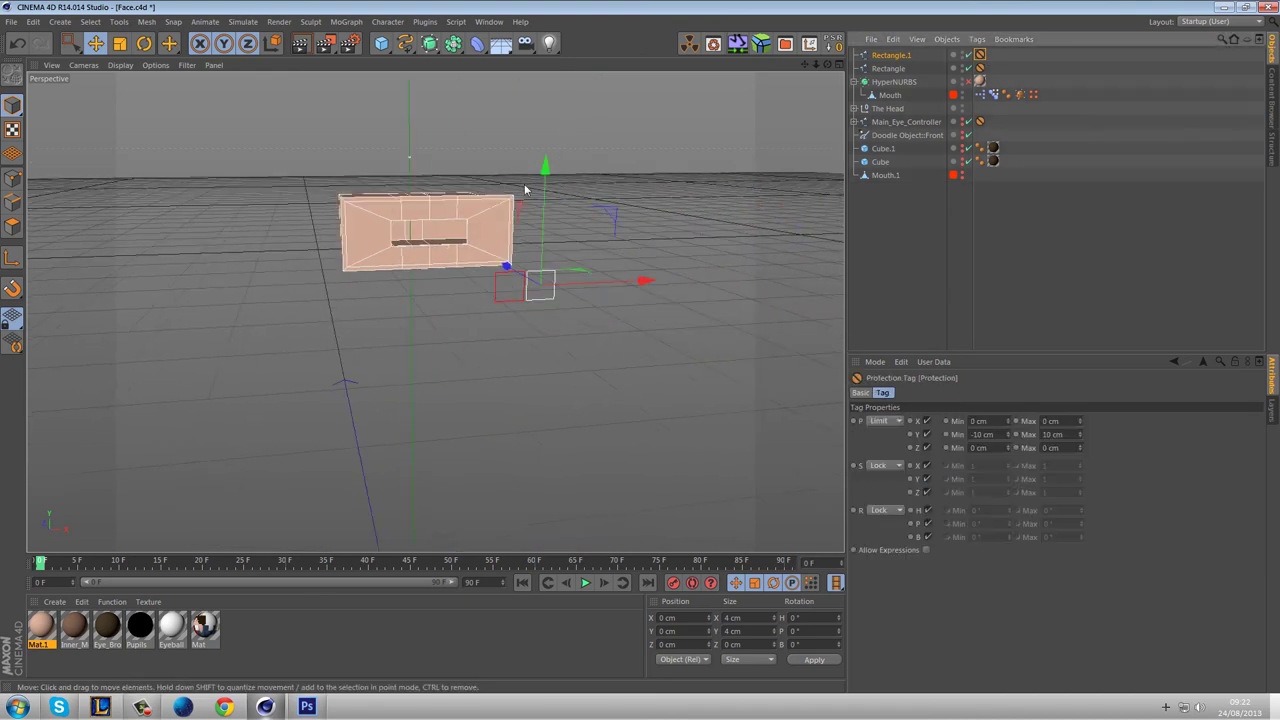
pyautogui.moveTo(545, 175); pyautogui.dragTo(564, 261)
pyautogui.moveTo(538, 321); pyautogui.dragTo(578, 137)
pyautogui.click(513, 300)
pyautogui.moveTo(530, 213)
pyautogui.mouseDown()
pyautogui.moveTo(571, 168)
pyautogui.moveTo(574, 183)
pyautogui.moveTo(578, 97)
pyautogui.moveTo(585, 170)
pyautogui.moveTo(514, 214)
pyautogui.mouseUp()
pyautogui.keyDown('shift'); pyautogui.click(546, 278); pyautogui.keyUp('shift')
pyautogui.moveTo(546, 278); pyautogui.dragTo(550, 177)
pyautogui.click(553, 298)
pyautogui.moveTo(522, 230); pyautogui.dragTo(560, 257)
pyautogui.click(557, 254)
pyautogui.moveTo(550, 183); pyautogui.dragTo(550, 260)
# Select both rectangle controllers and reset their PSR.
pyautogui.click(508, 345)
pyautogui.click(556, 303)
pyautogui.keyDown('shift'); pyautogui.click(512, 347); pyautogui.keyUp('shift')
pyautogui.click(830, 47)
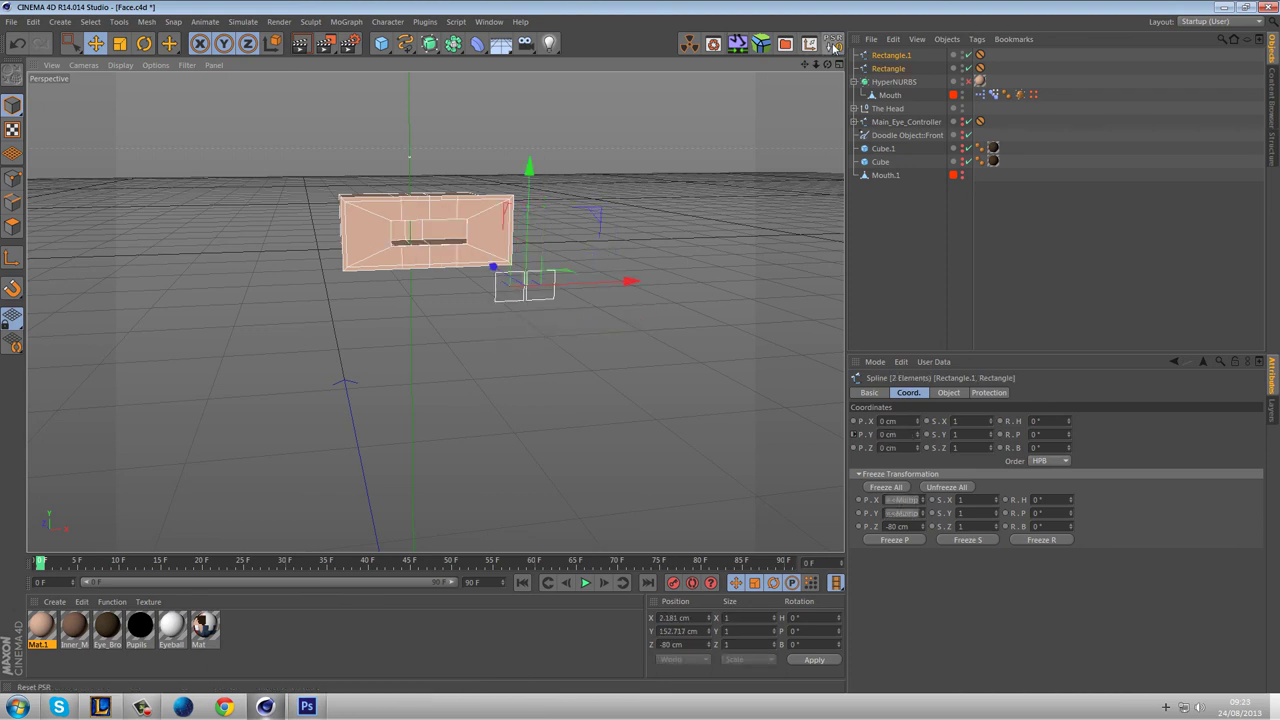
# Lower the two mouth controllers along Y to close the mouth, and check it in the perspective and front views.
pyautogui.click(698, 134)
pyautogui.keyDown('alt'); pyautogui.moveTo(450, 243); pyautogui.dragTo(601, 292); pyautogui.keyUp('alt')
pyautogui.click(587, 289)
pyautogui.click(612, 290)
pyautogui.moveTo(623, 224); pyautogui.dragTo(623, 247)
pyautogui.click(701, 208)
pyautogui.keyDown('alt'); pyautogui.moveTo(724, 257); pyautogui.dragTo(628, 235); pyautogui.keyUp('alt')
pyautogui.middleClick(586, 251)
pyautogui.middleClick(324, 187)
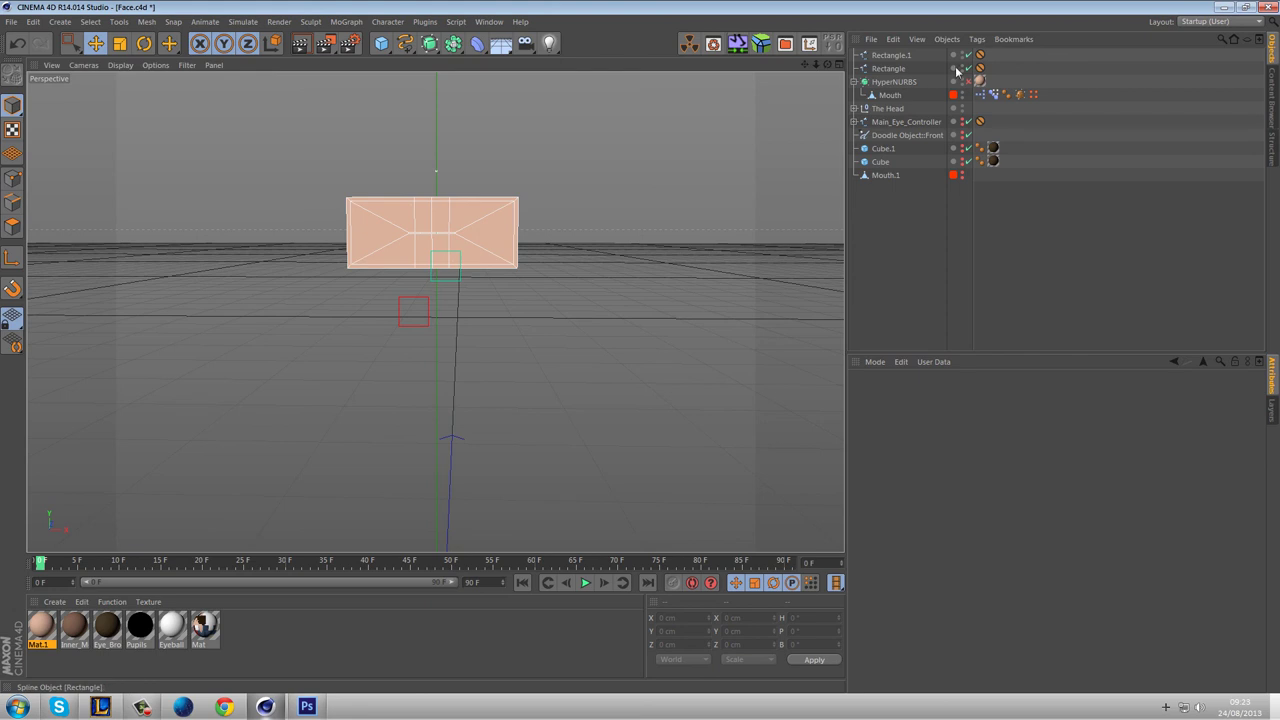
pyautogui.middleClick(690, 266)
pyautogui.middleClick(731, 417)
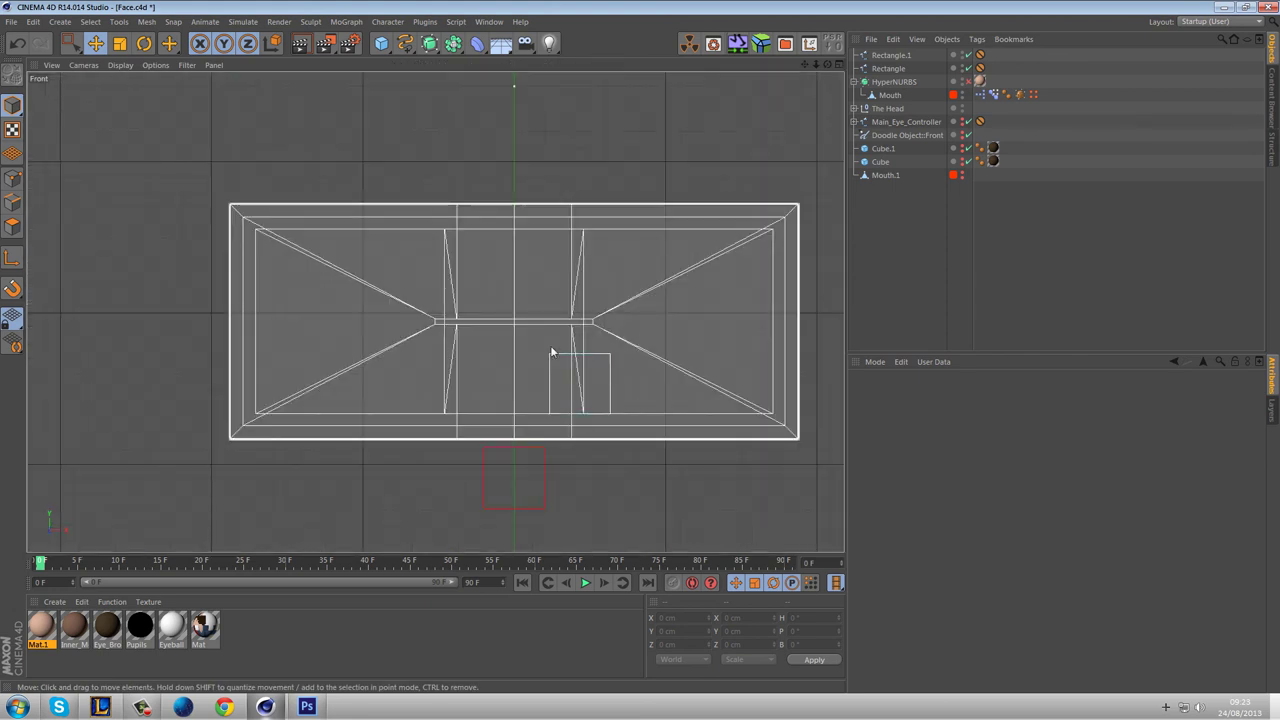
pyautogui.click(543, 262)
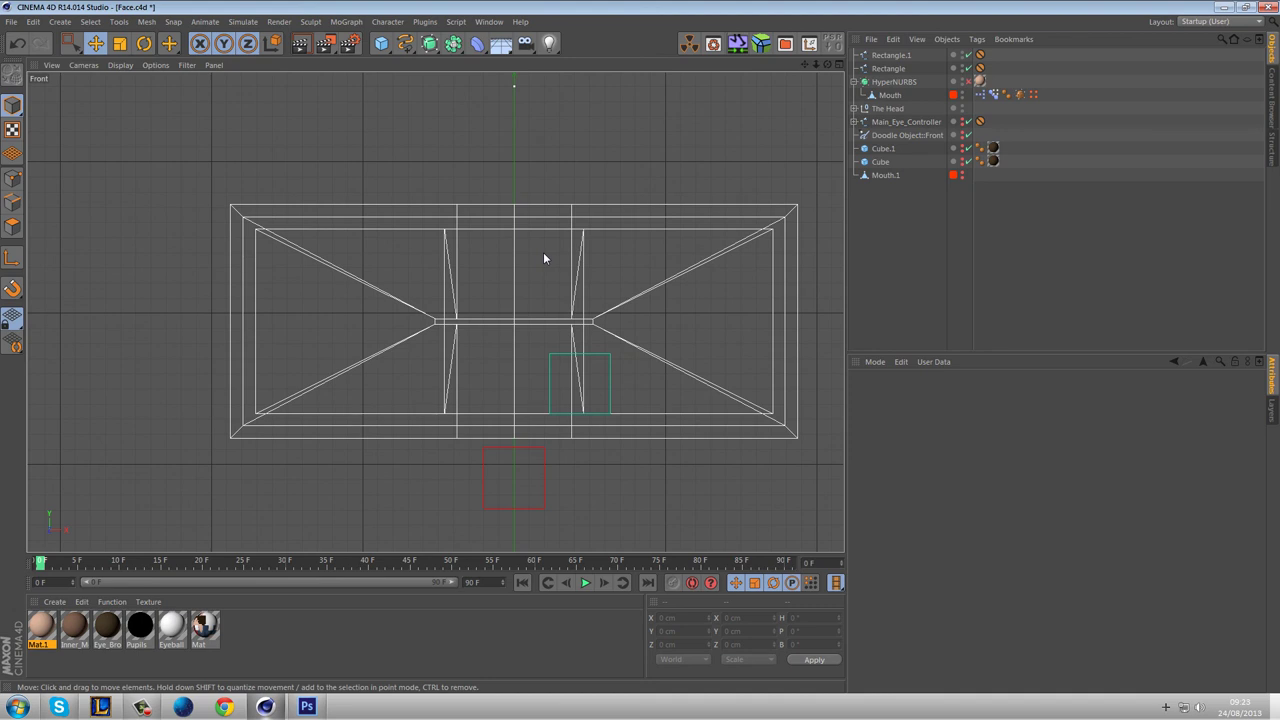
pyautogui.click(578, 350)
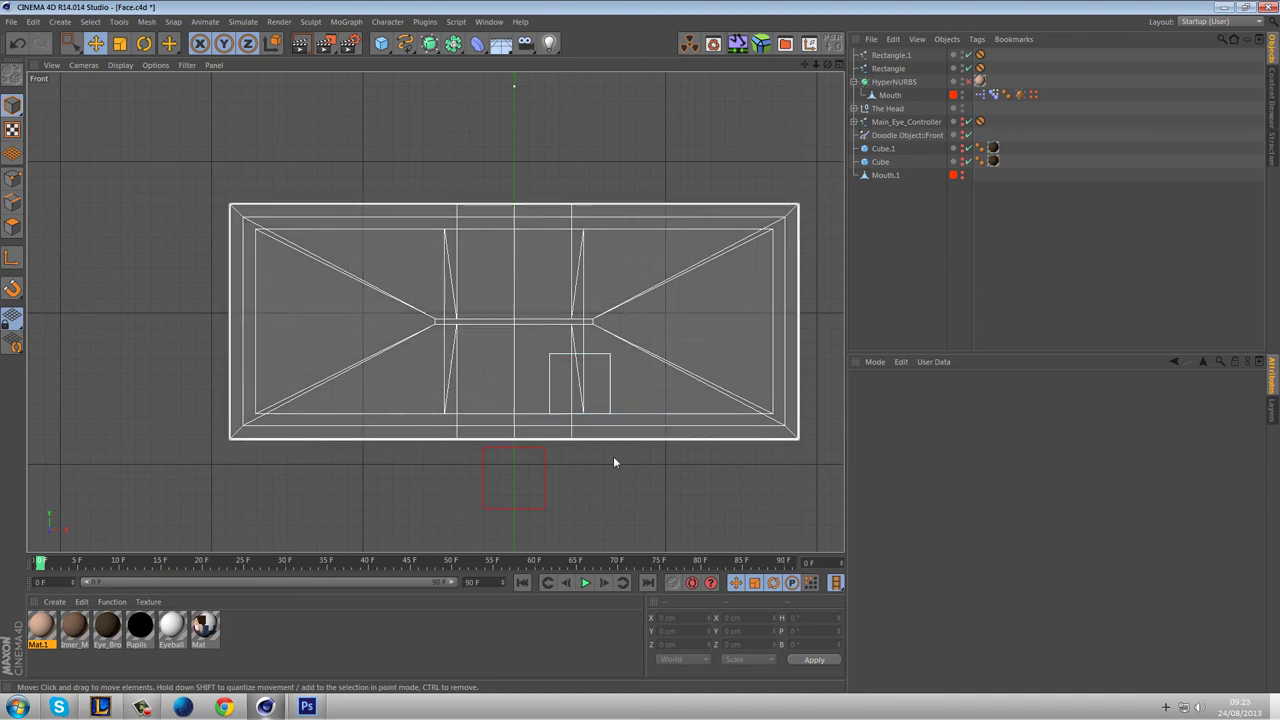
pyautogui.click(510, 449)
pyautogui.click(594, 317)
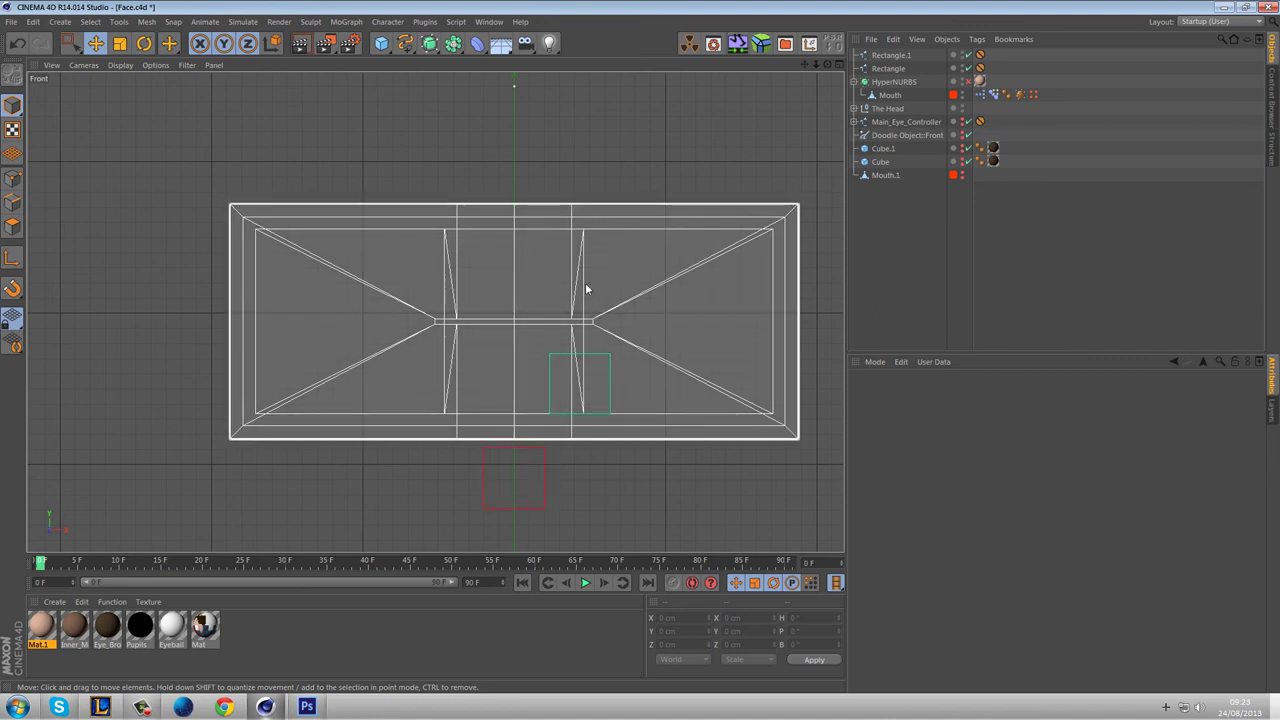
# Return to the perspective view, expand The Head group and make the Skull visible around the mouth.
pyautogui.middleClick(586, 289)
pyautogui.middleClick(334, 194)
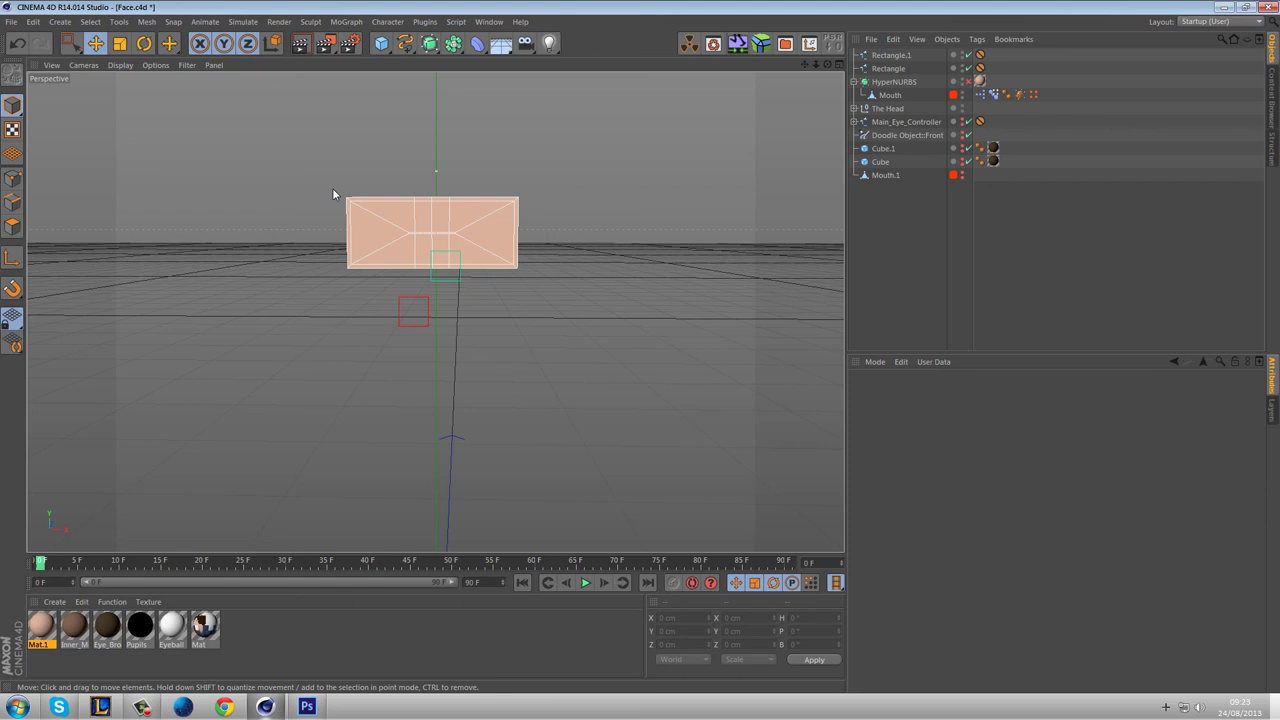
pyautogui.keyDown('alt'); pyautogui.moveTo(592, 296); pyautogui.dragTo(622, 318); pyautogui.keyUp('alt')
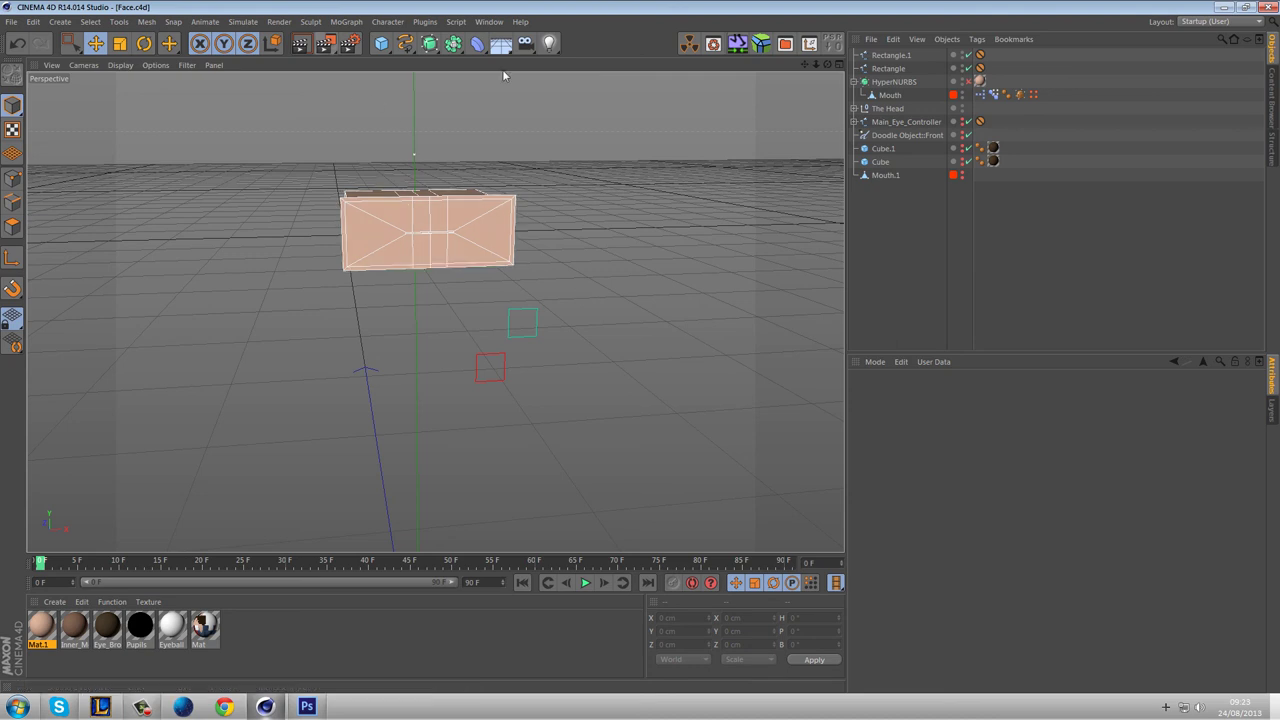
pyautogui.click(856, 108)
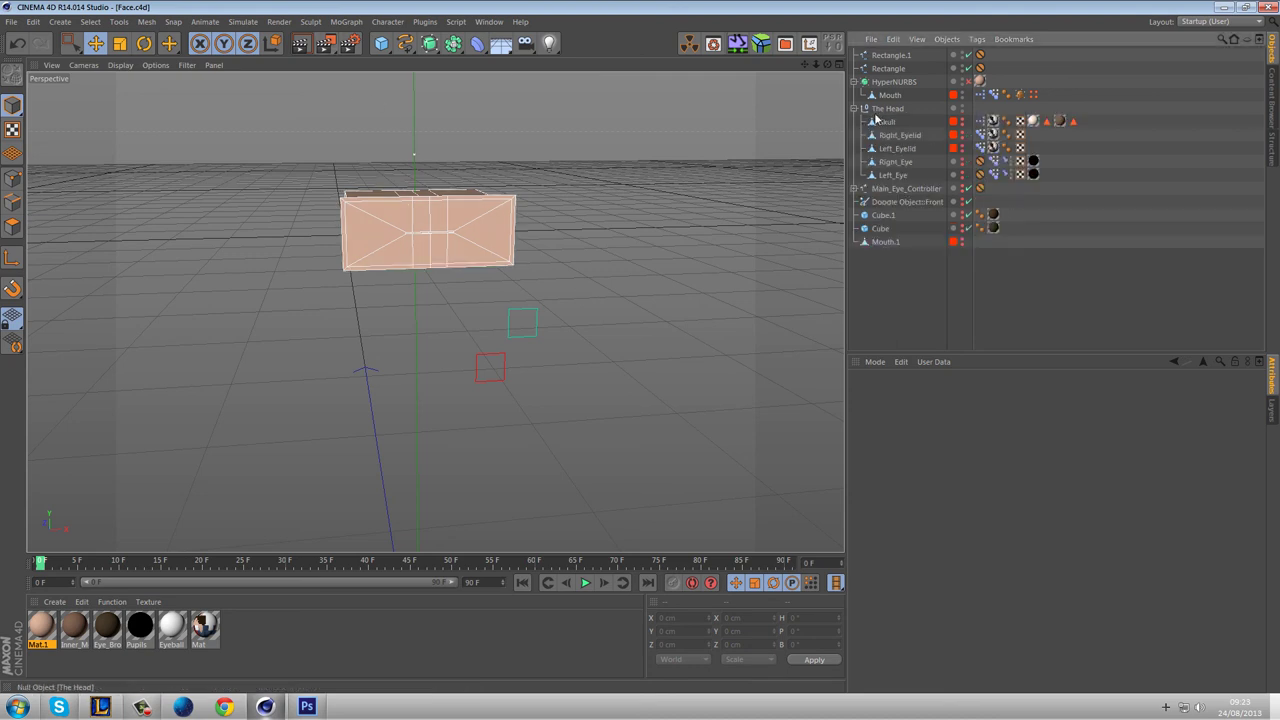
pyautogui.click(962, 121)
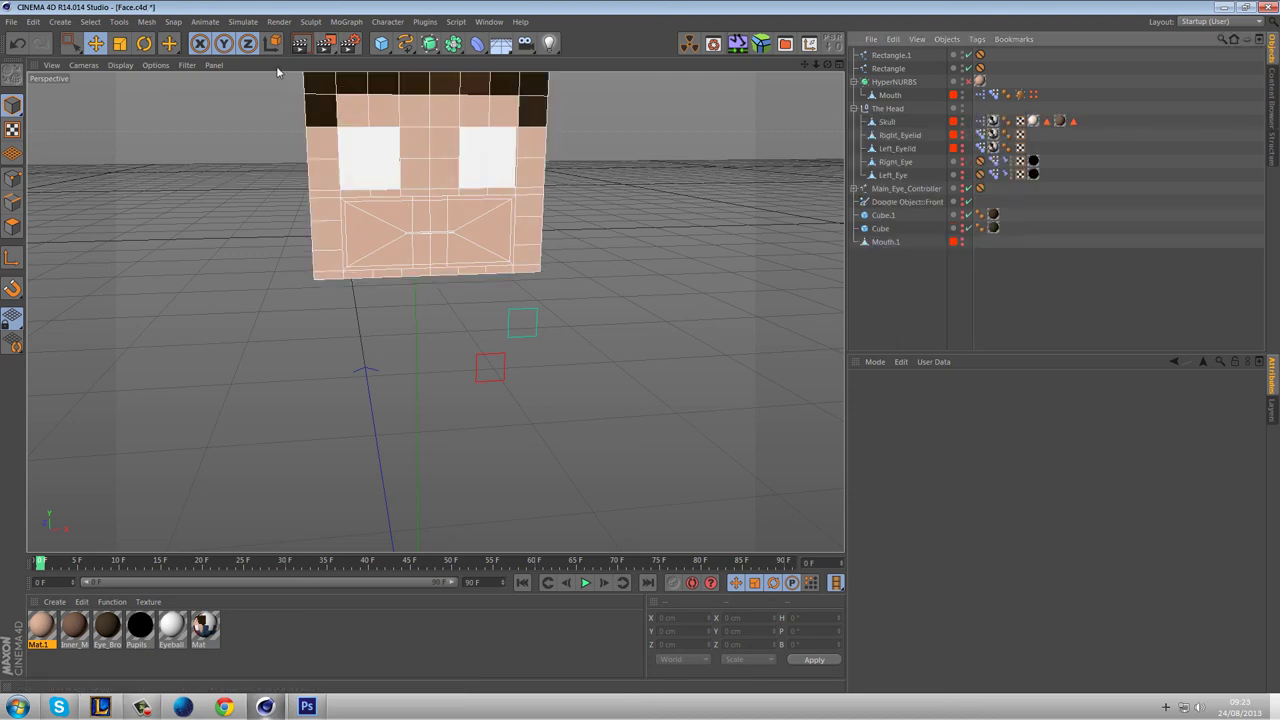
# Raise both rectangle controllers along Y to open the mouth, Rectangle.1 to about 1.8 cm, and render a preview of the perspective view.
pyautogui.click(530, 329)
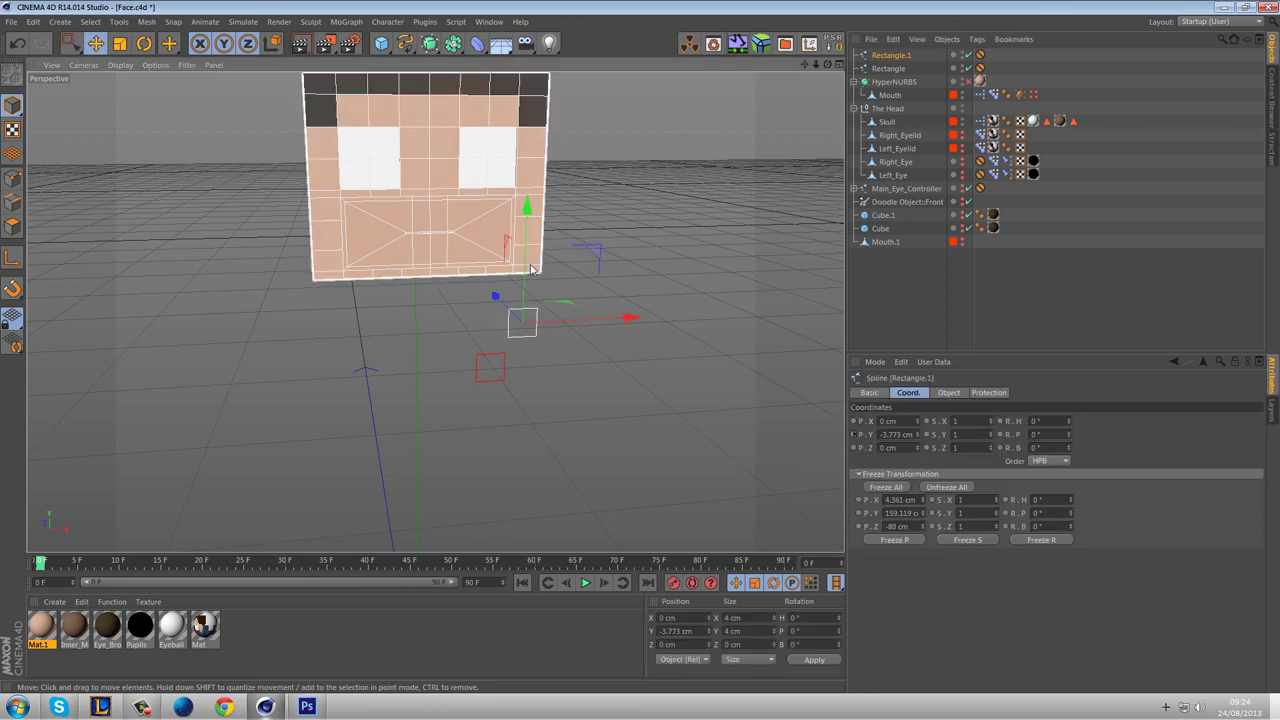
pyautogui.moveTo(526, 252); pyautogui.dragTo(526, 217)
pyautogui.click(500, 369)
pyautogui.moveTo(495, 289); pyautogui.dragTo(530, 231)
pyautogui.click(531, 289)
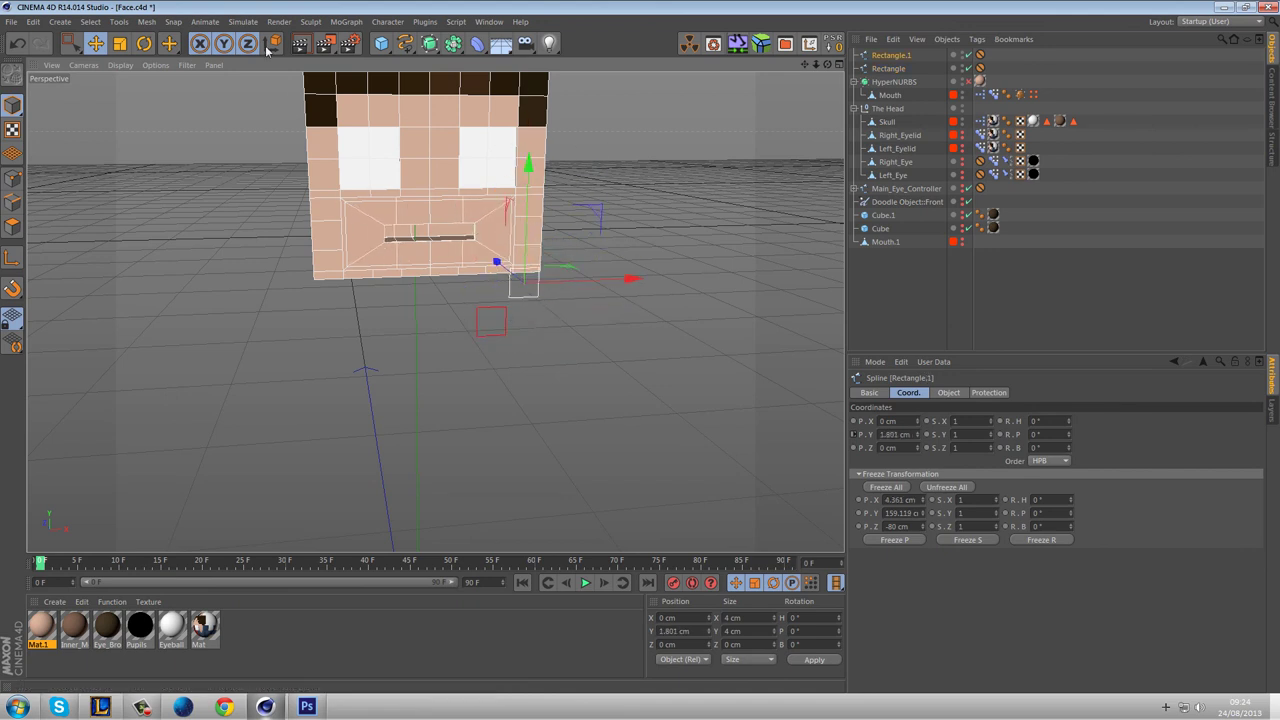
pyautogui.click(303, 45)
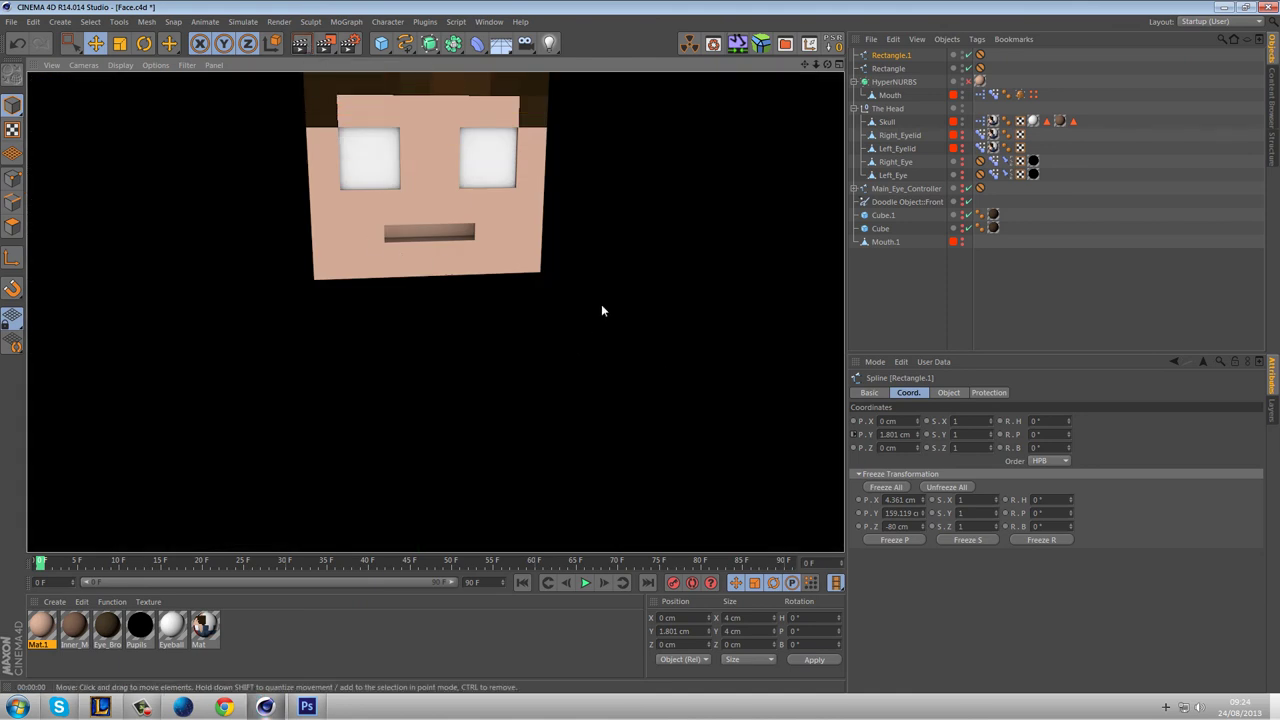
pyautogui.click(915, 319)
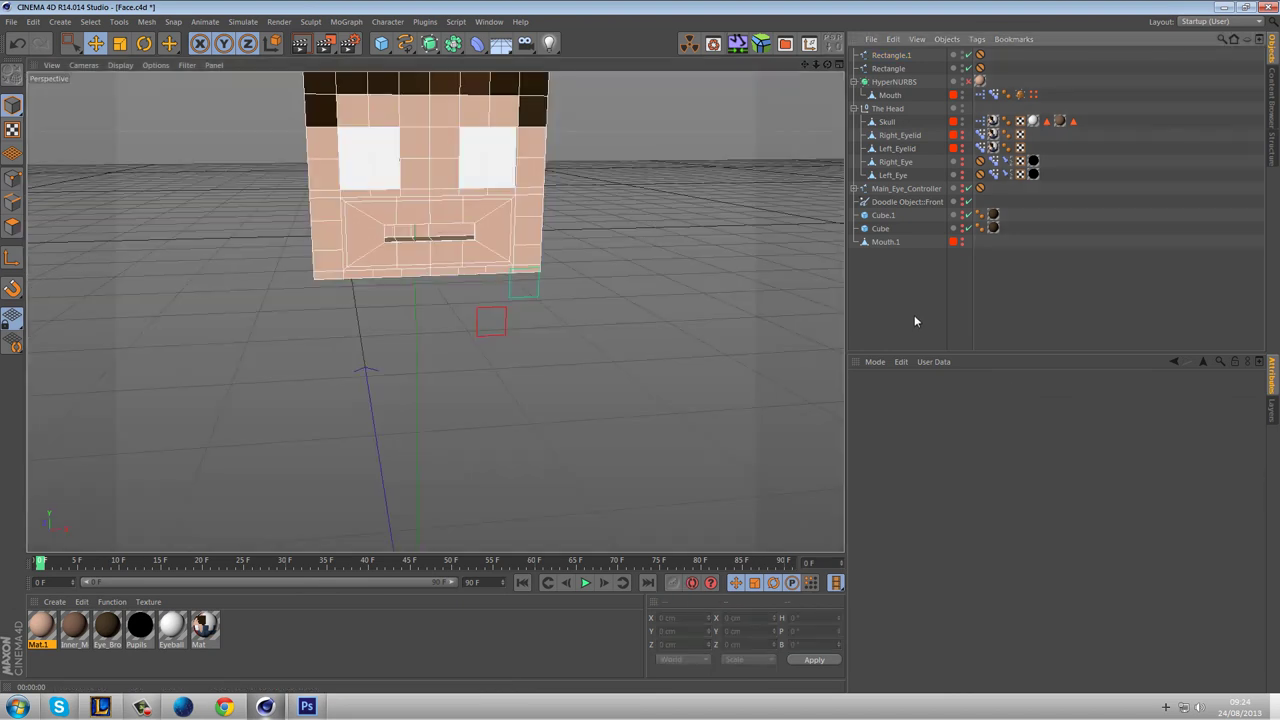
# Frame the face in the perspective view and show the settings of the Mouth object's Mouth_Morph tag.
pyautogui.keyDown('alt'); pyautogui.moveTo(798, 321); pyautogui.dragTo(572, 298); pyautogui.keyUp('alt')
pyautogui.keyDown('alt'); pyautogui.moveTo(573, 305); pyautogui.dragTo(618, 347, button='middle'); pyautogui.keyUp('alt')
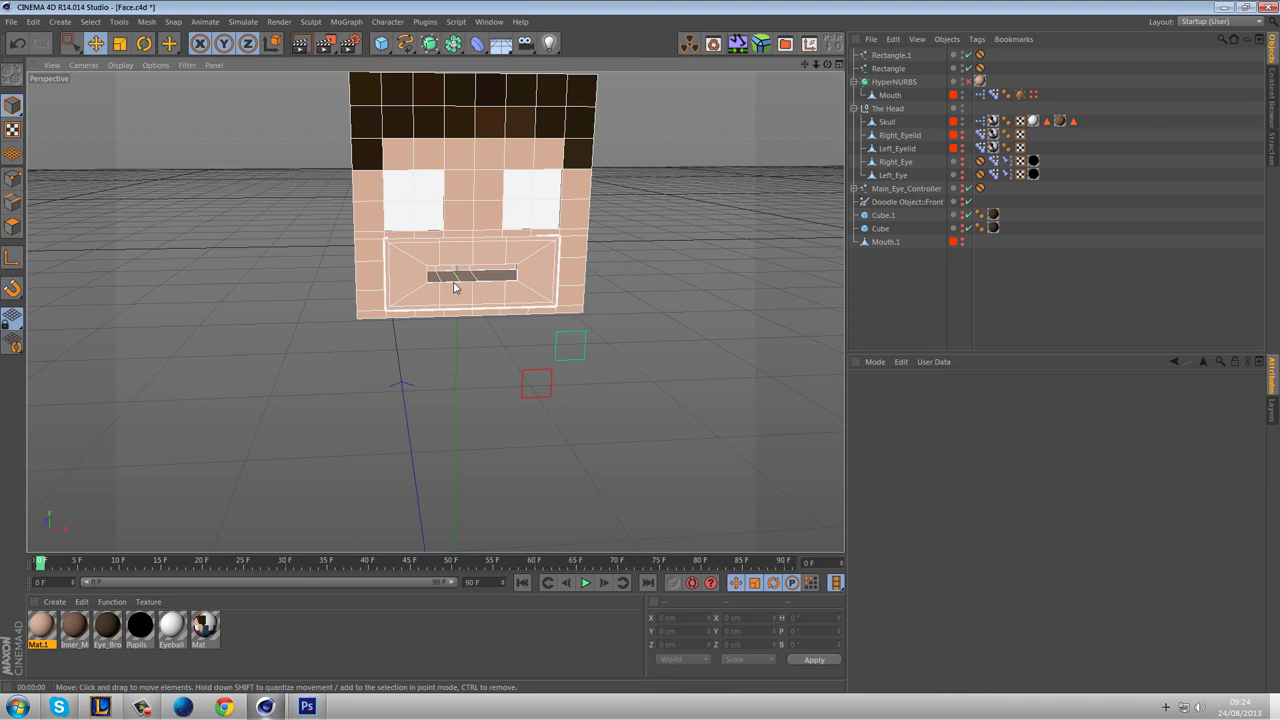
pyautogui.click(994, 96)
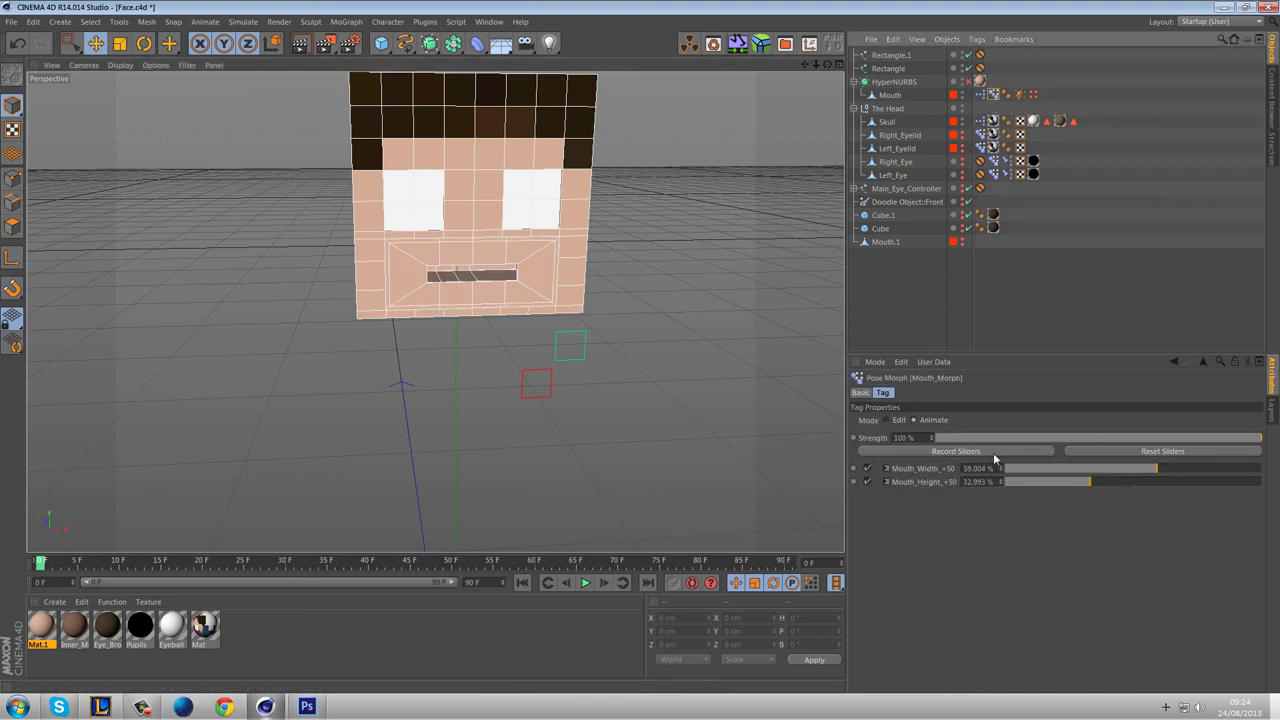